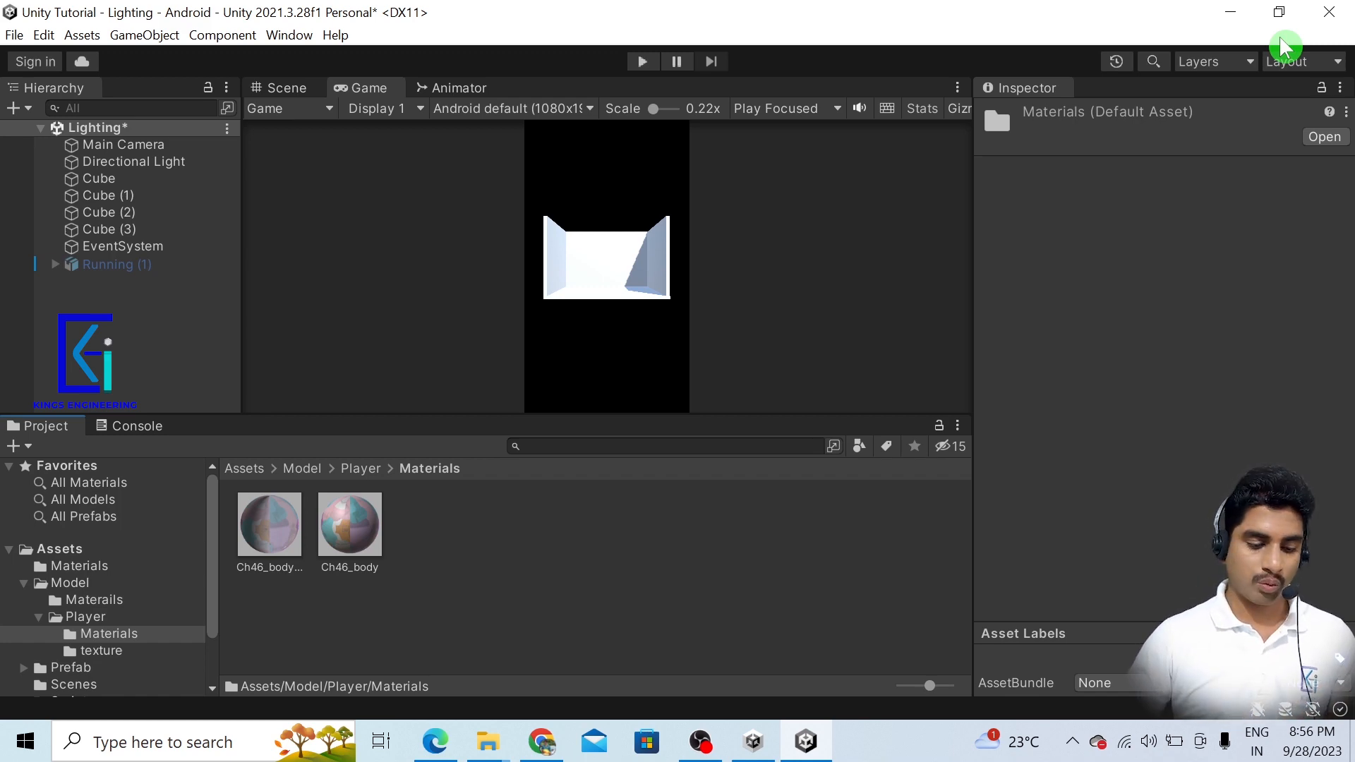
Switch to Mixamo in the Chrome browser and search the animations for "run".
left_click(541, 741)
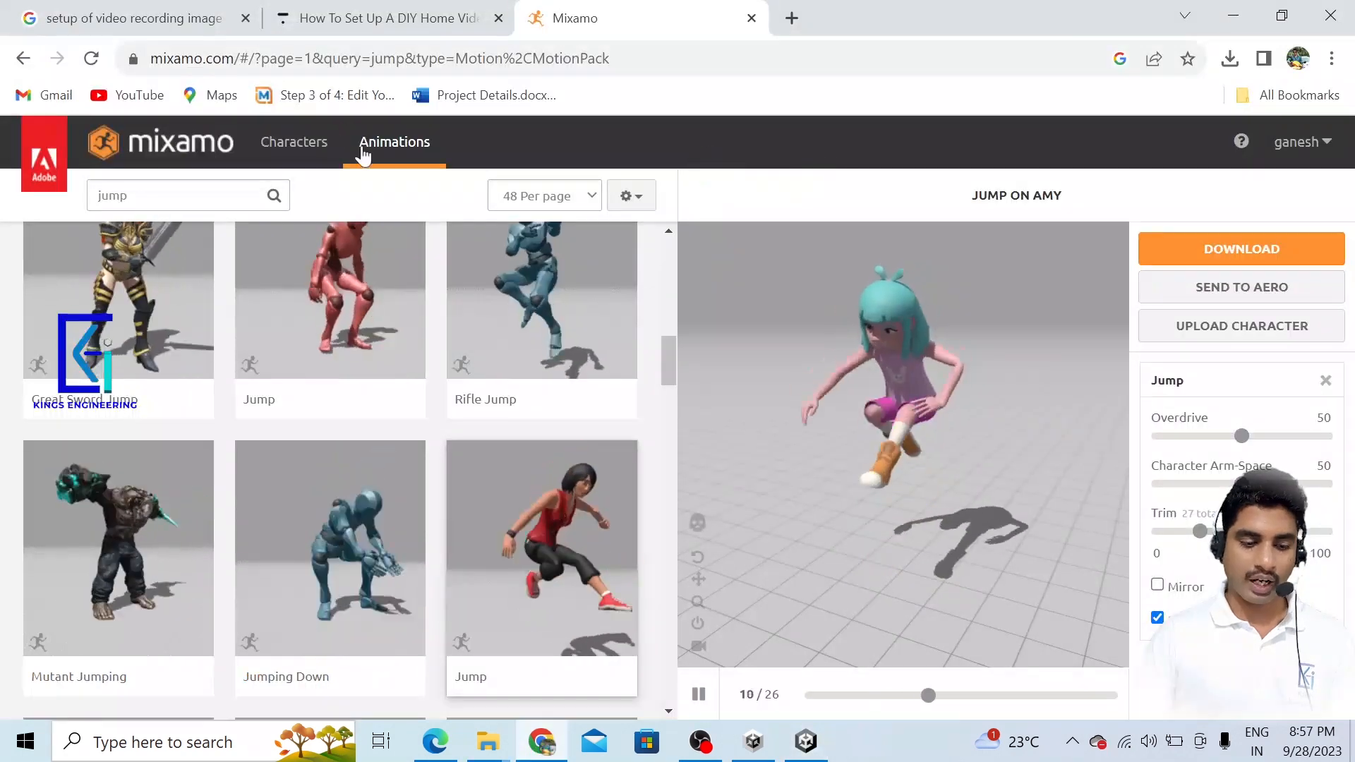
scroll(173, 242, "up", 2)
left_click(127, 195)
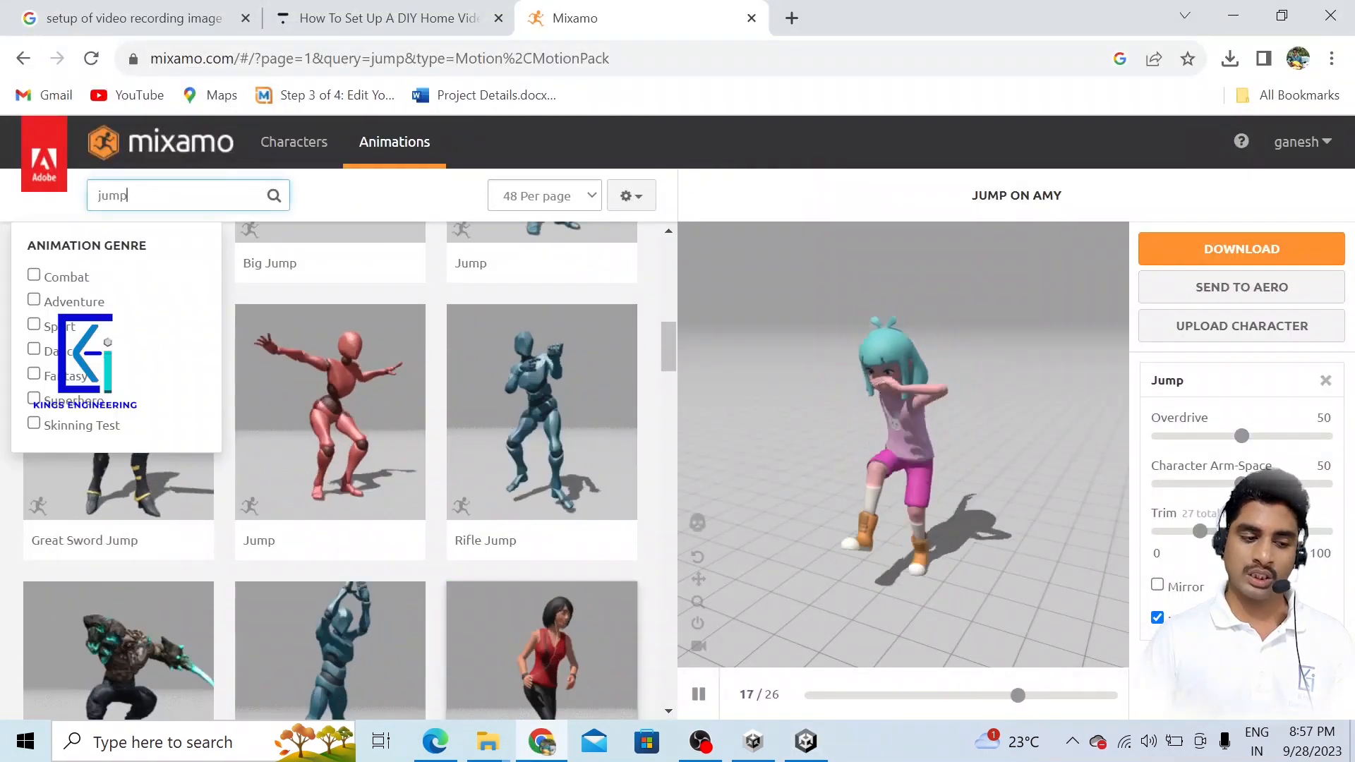
left_click_drag(129, 195, 96, 196)
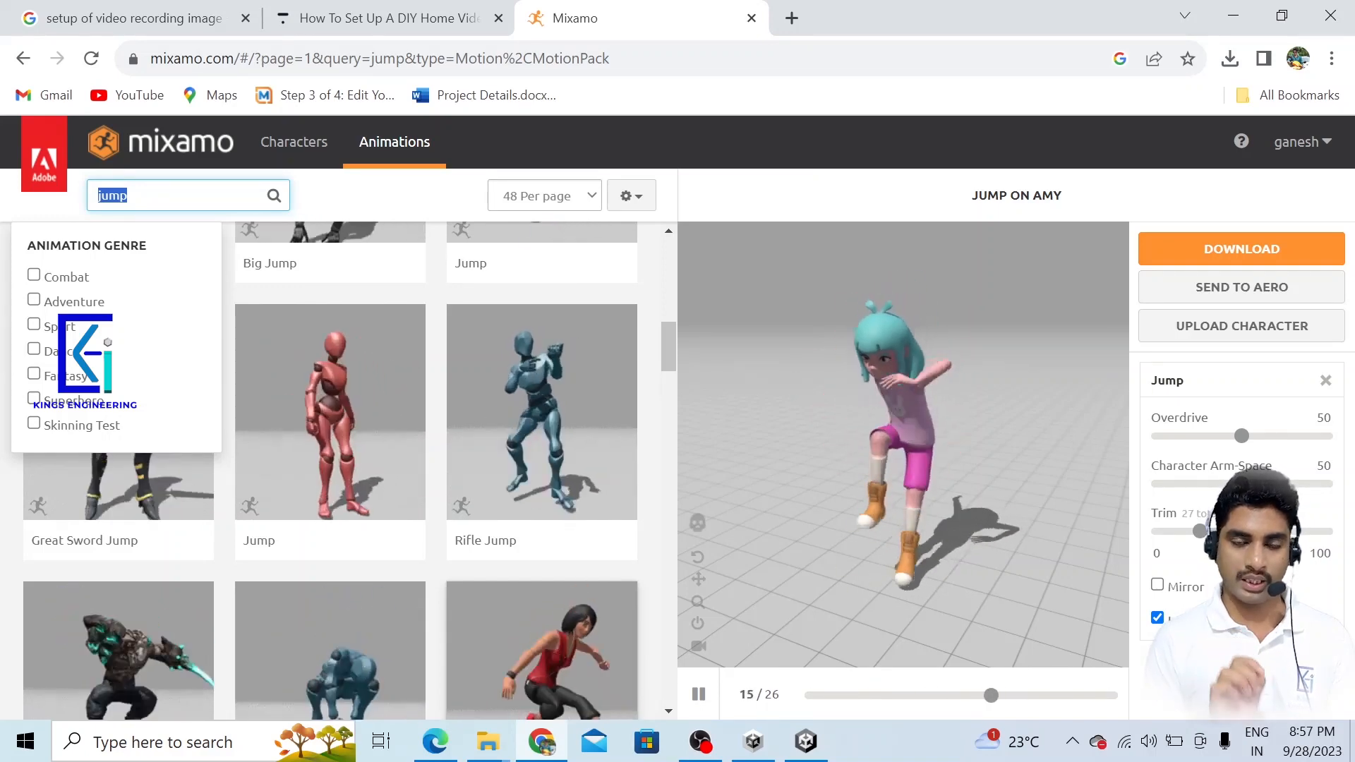
key("BackSpace")
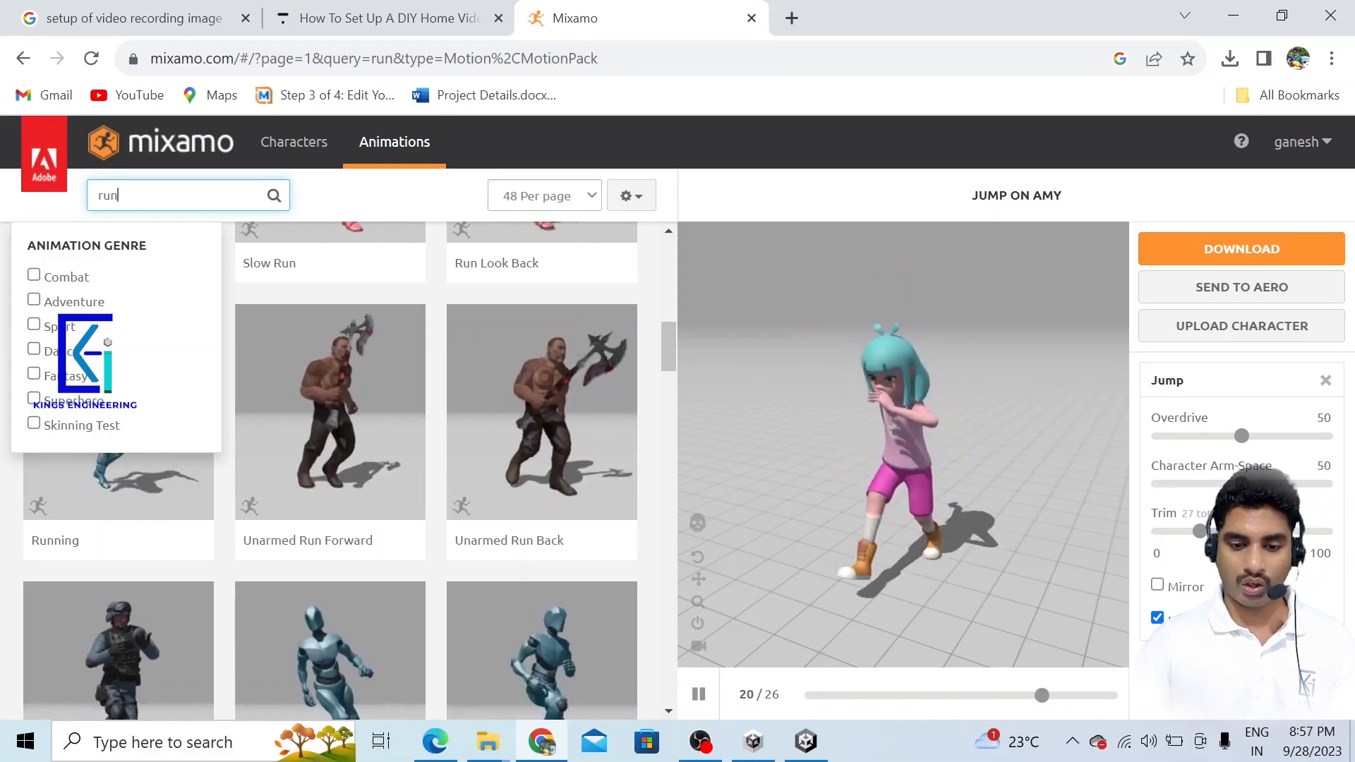
left_click(1241, 143)
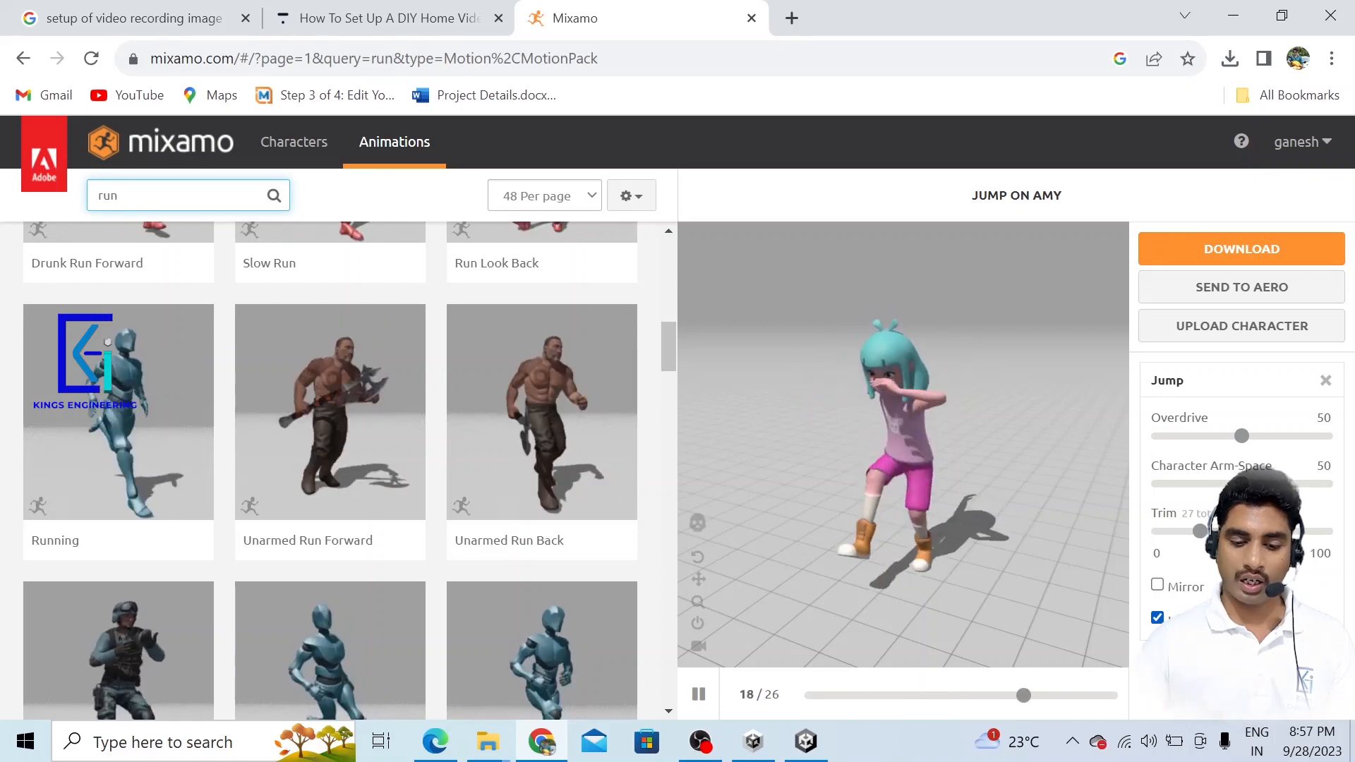
Download the Jump animation on Amy as FBX Binary (.fbx), with skin, at 30 frames per second and without keyframe reduction.
left_click(1157, 618)
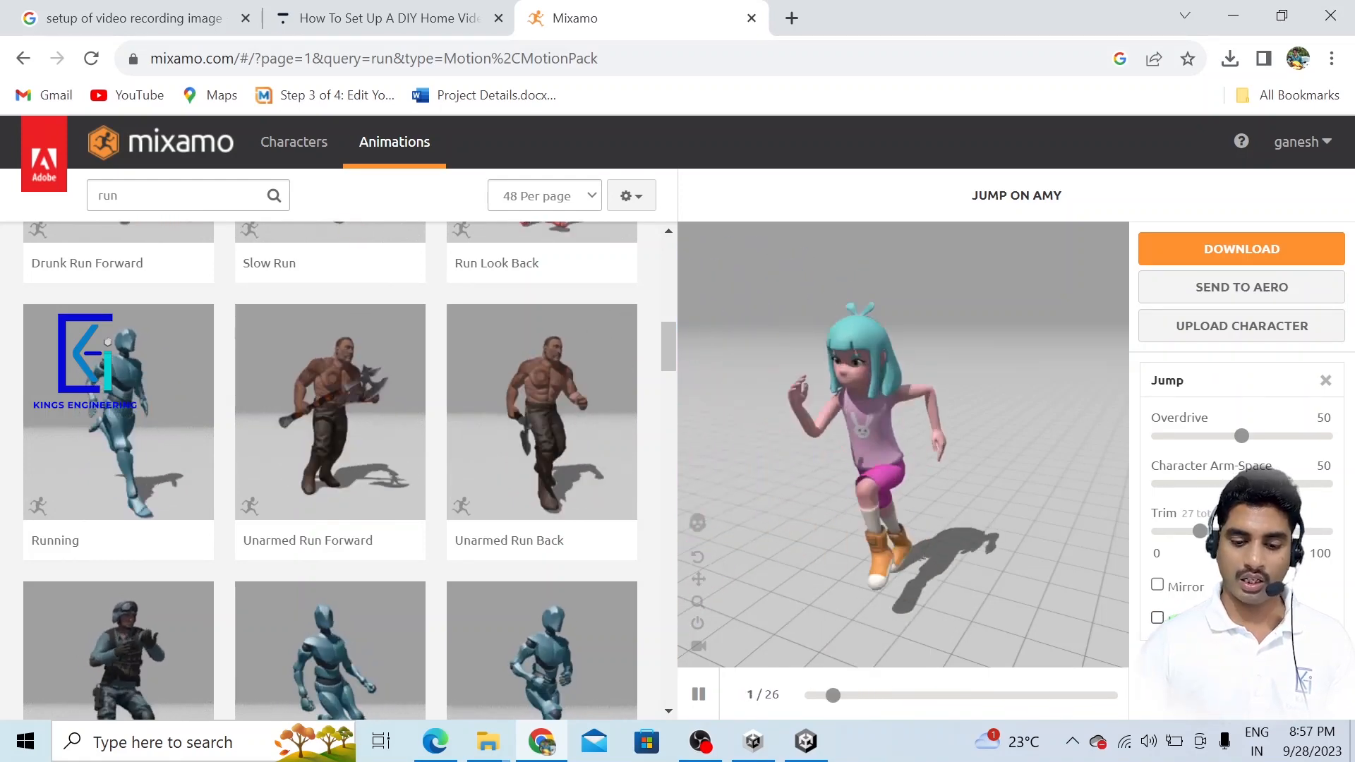
left_click(1157, 617)
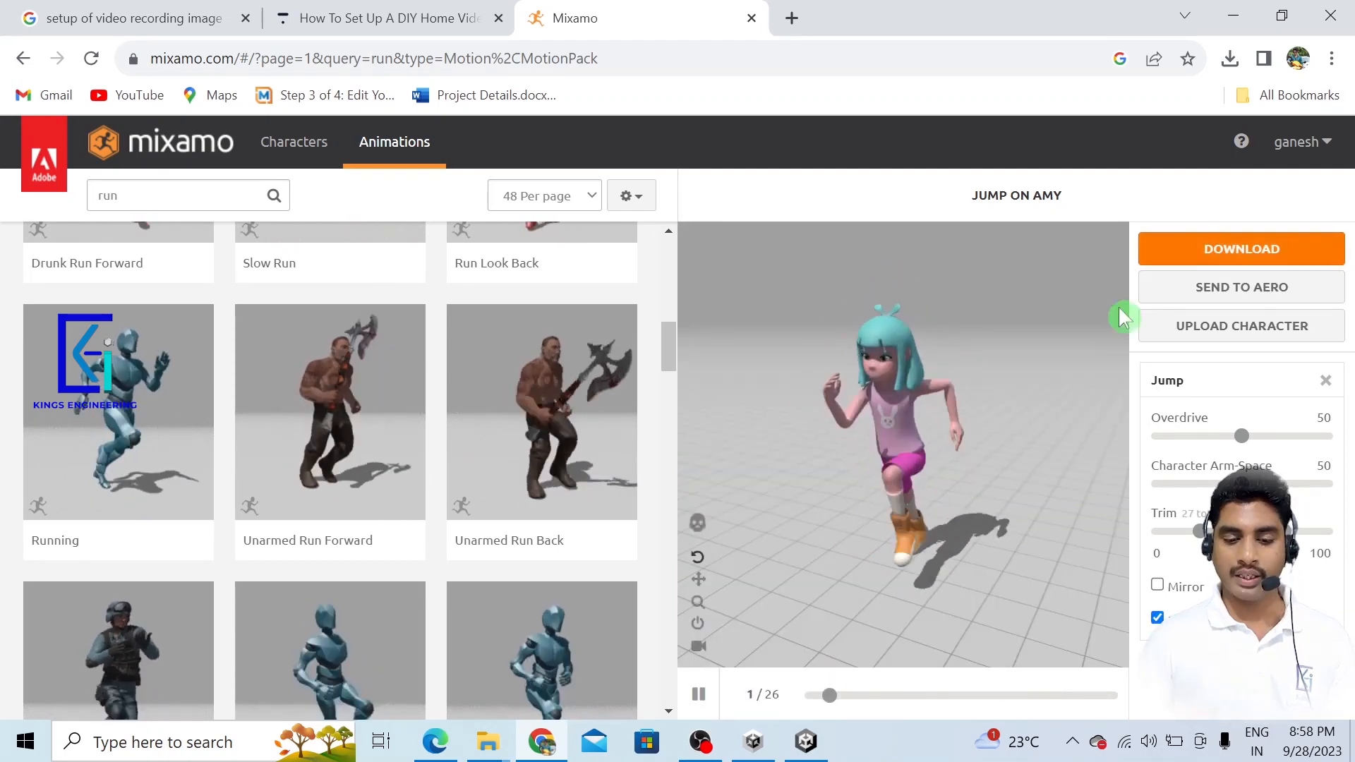
left_click(1209, 248)
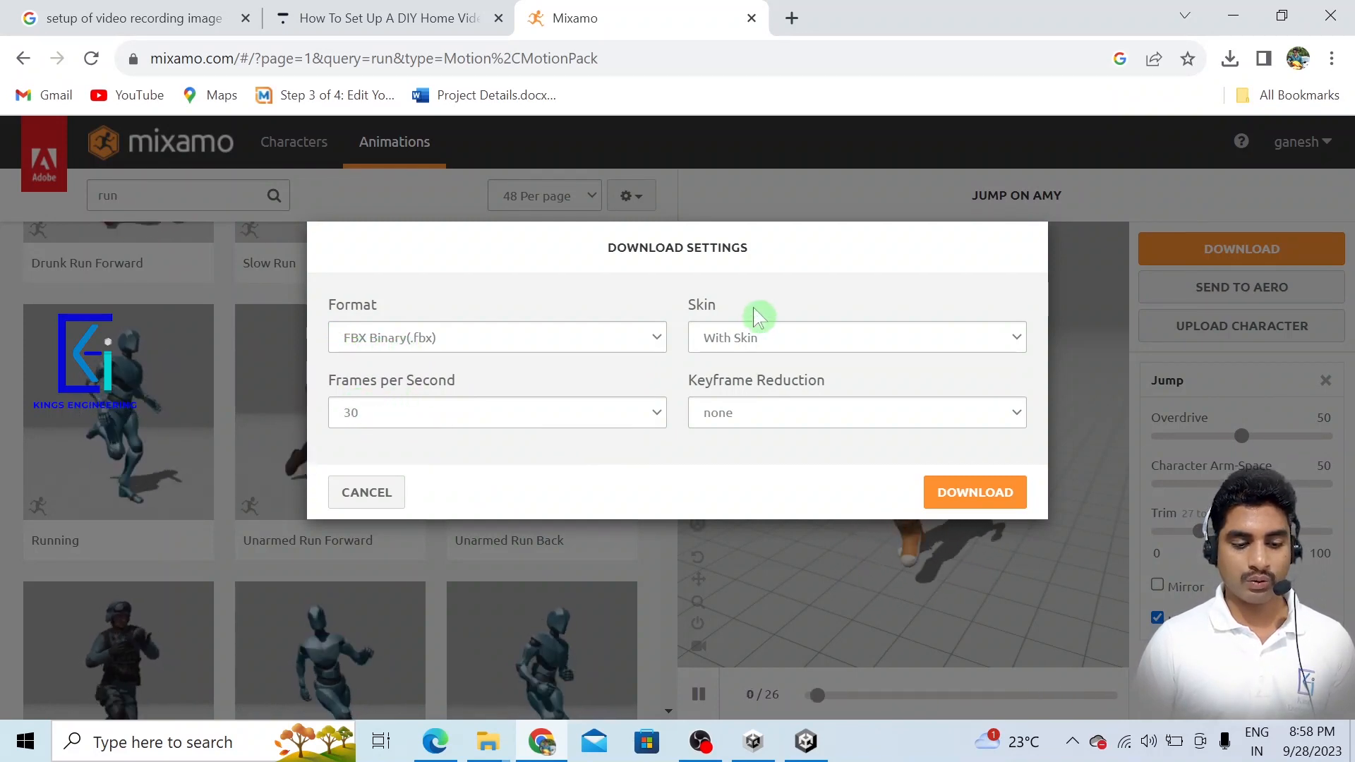
left_click(969, 498)
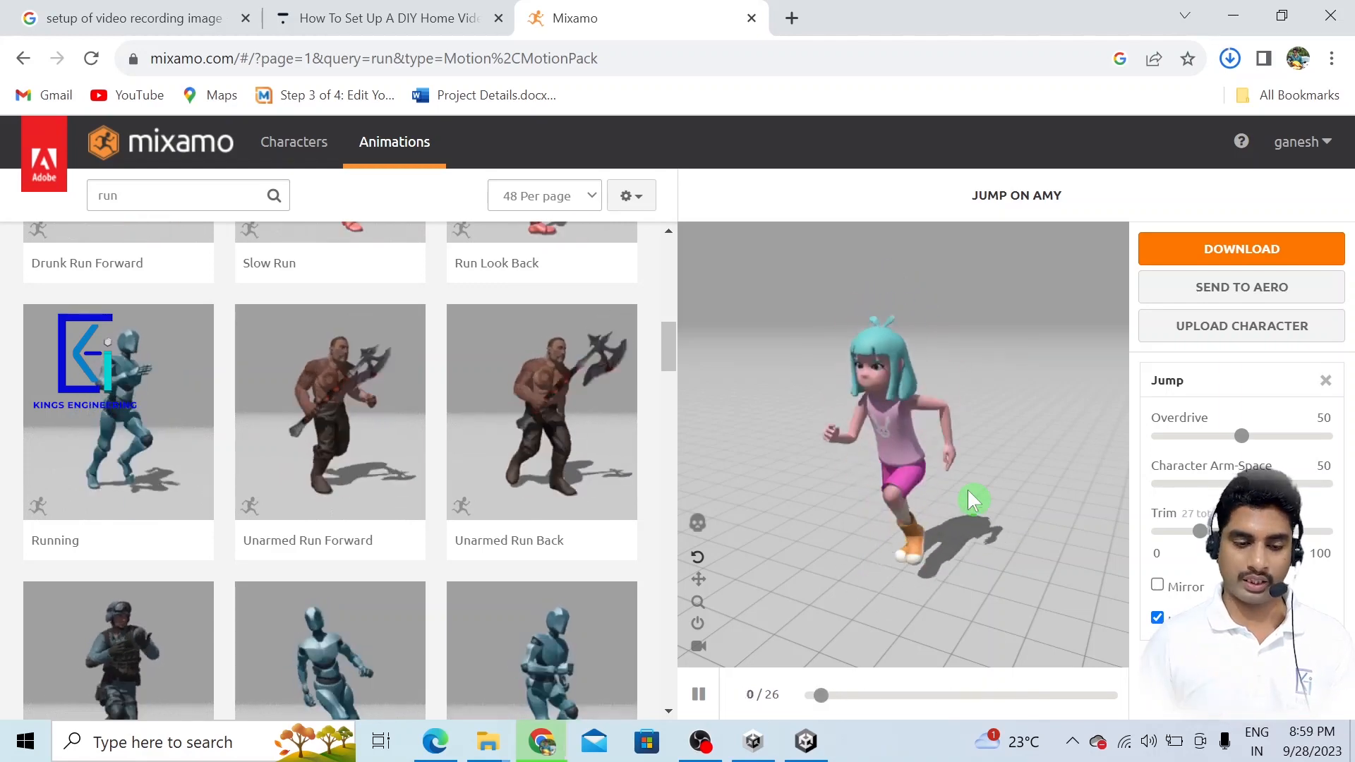
Locate Jump (2).fbx in the Downloads folder and import it into Unity's Model/Player folder.
left_click(1231, 60)
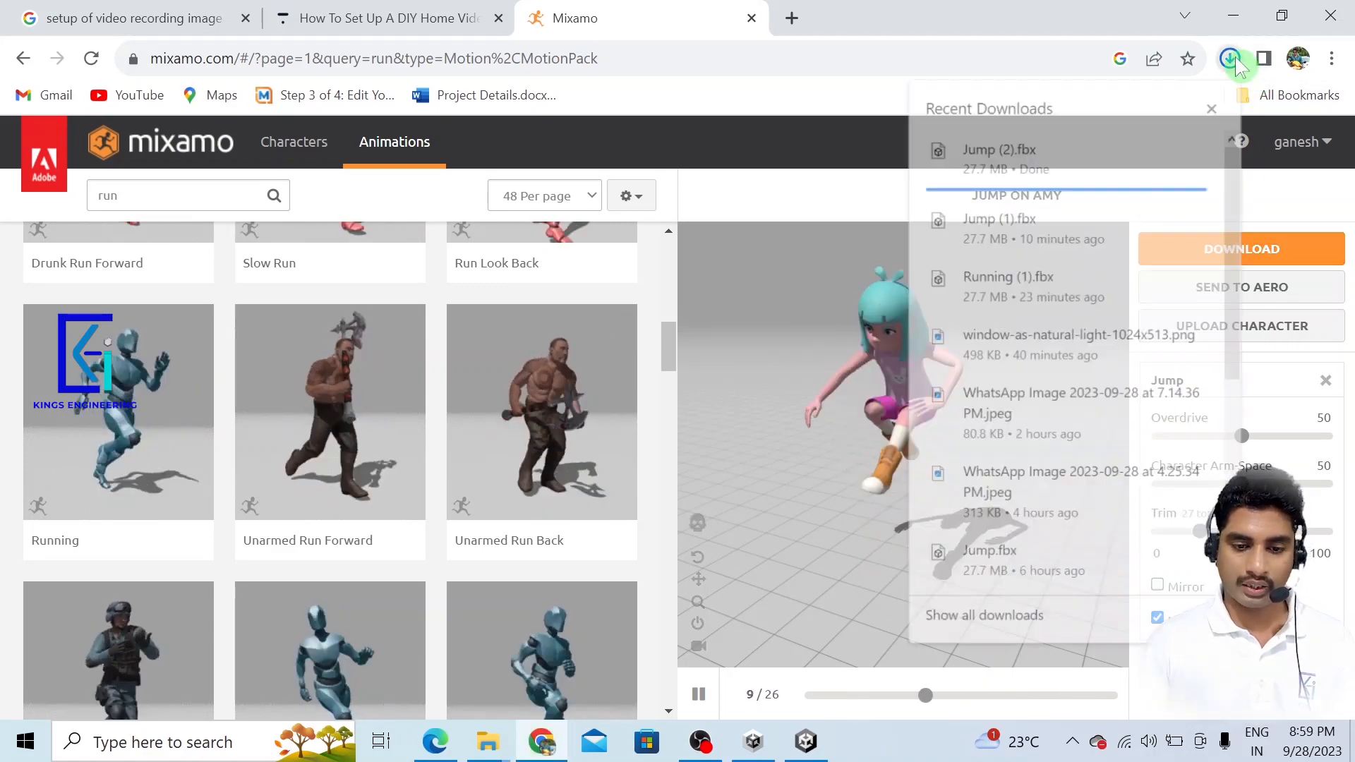
left_click(1166, 148)
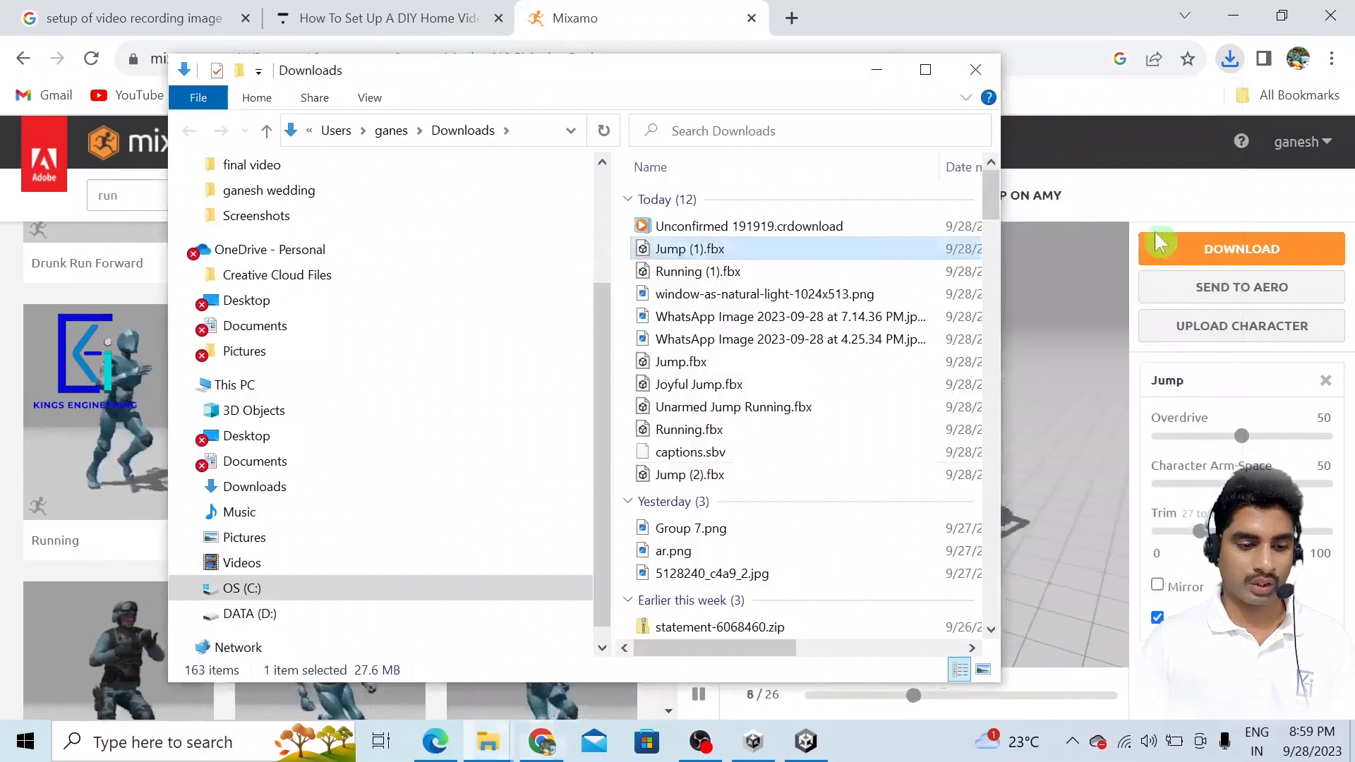
left_click_drag(655, 490, 446, 606)
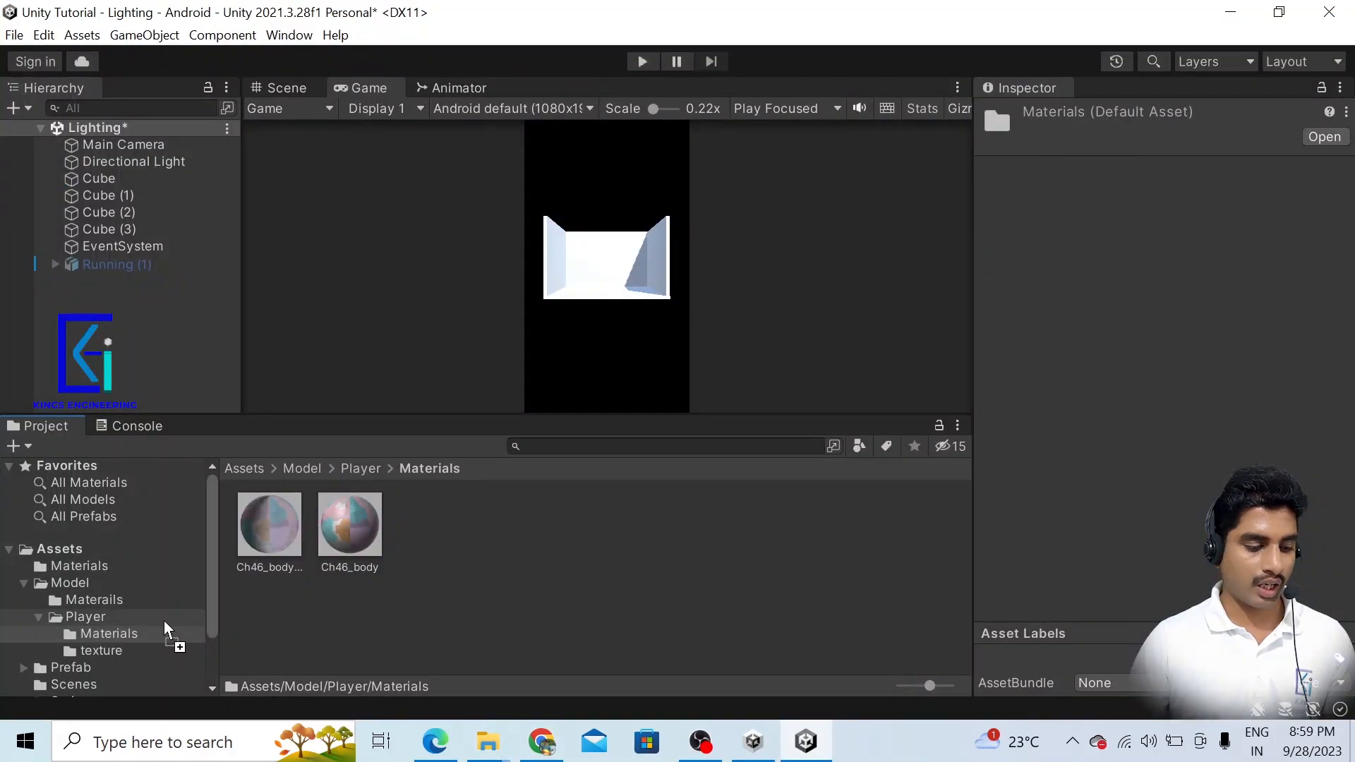
left_click_drag(112, 621, 112, 619)
left_click(113, 620)
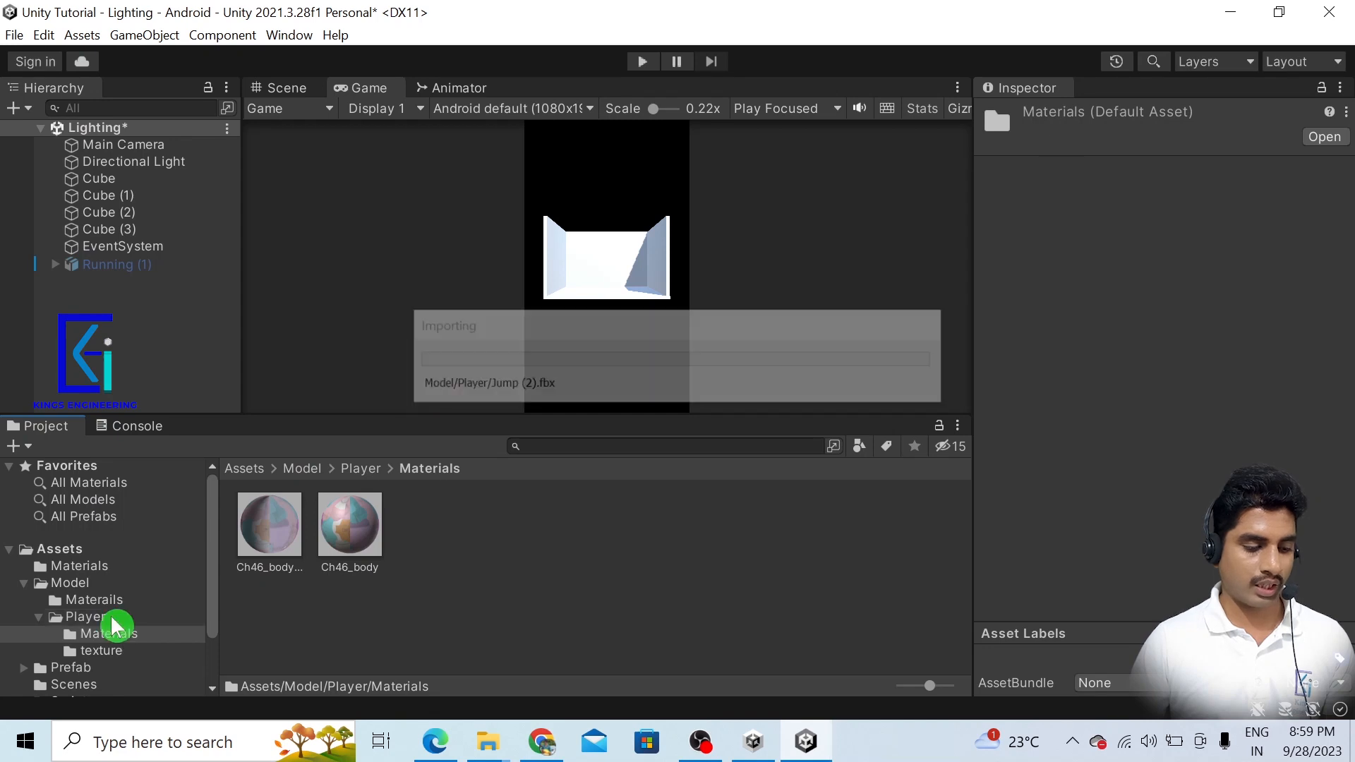
Open the material import settings of the Jump (2) model and try extracting its textures.
left_click(660, 565)
left_click(441, 540)
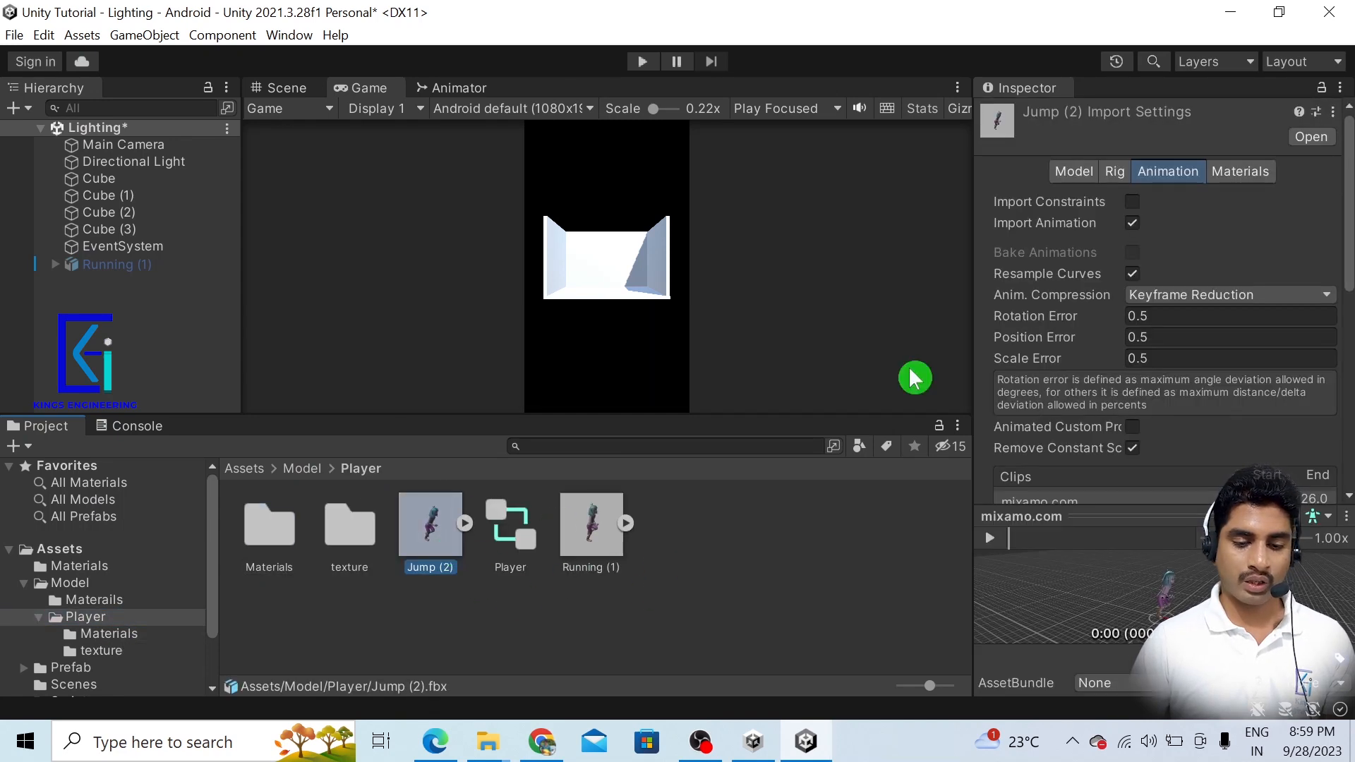
left_click(1256, 173)
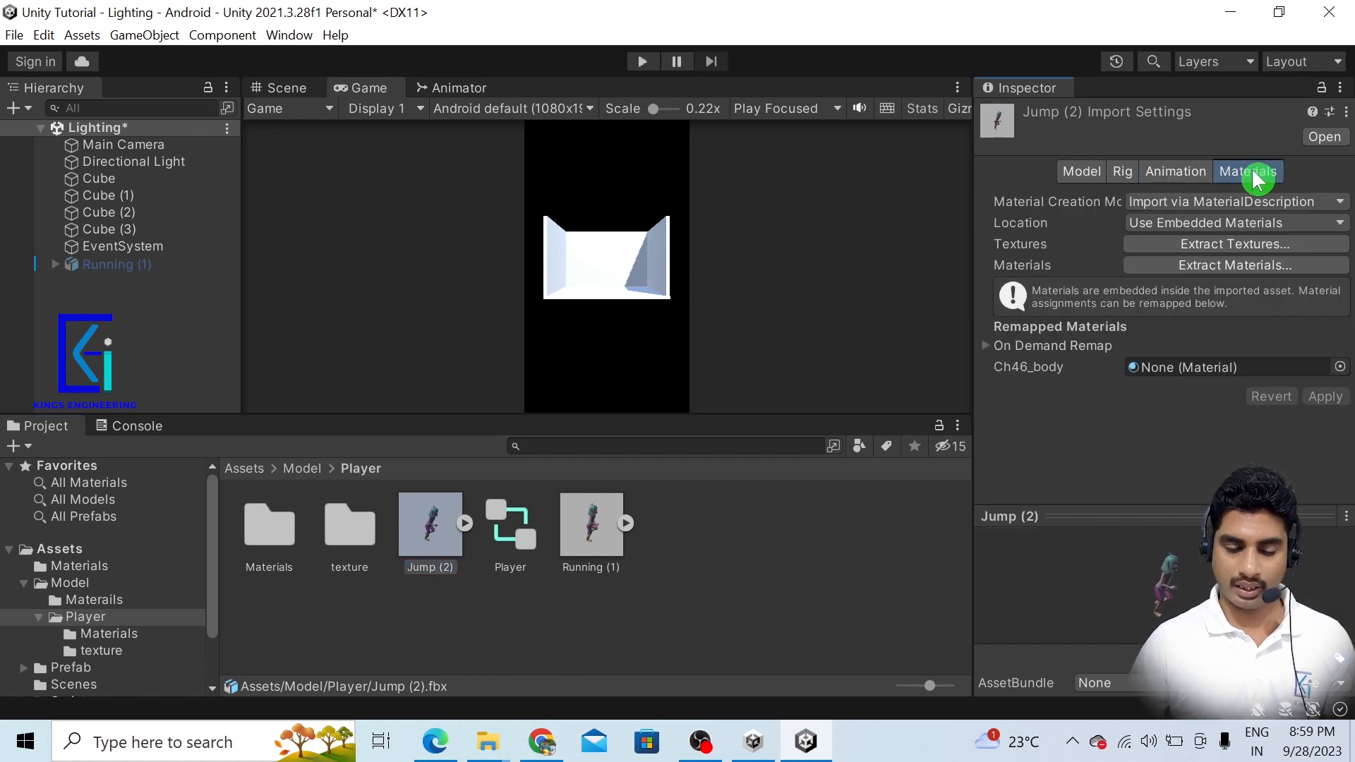
left_click(1253, 247)
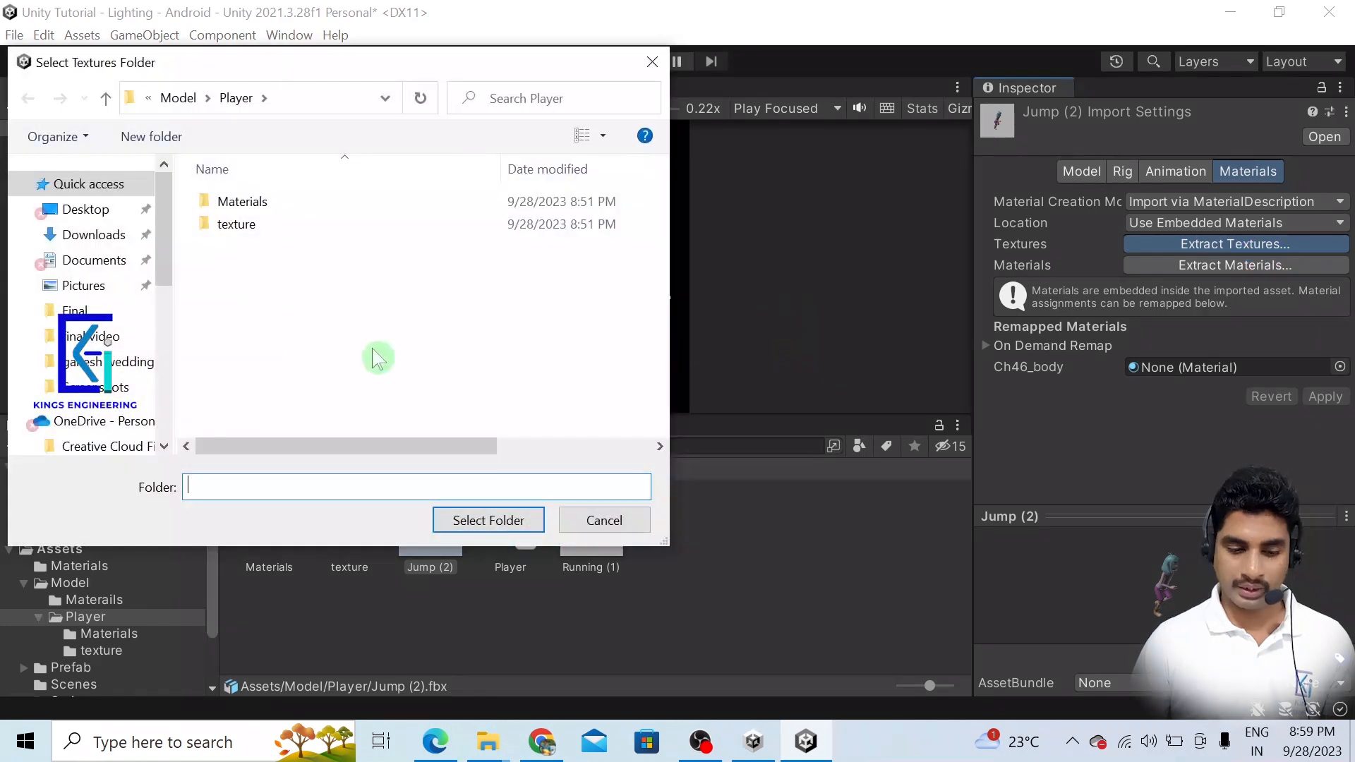
left_click(607, 520)
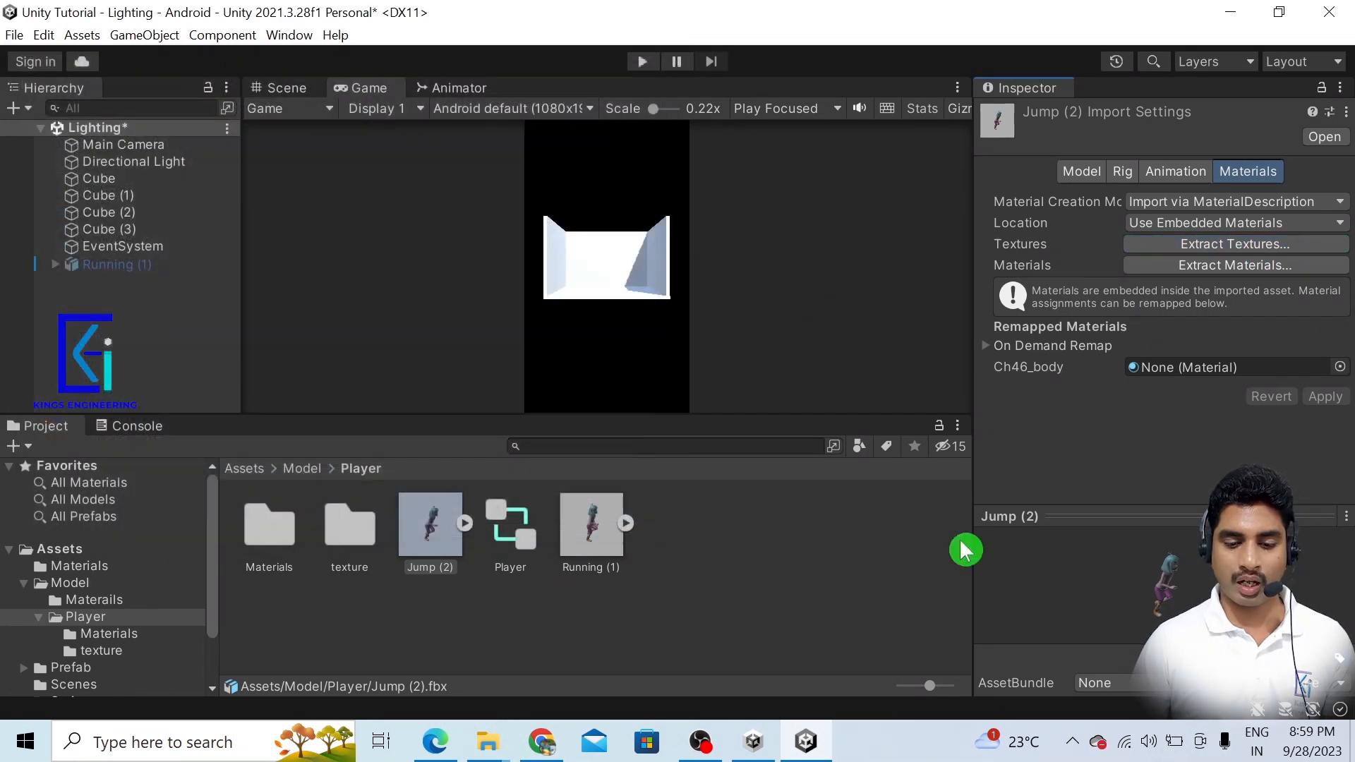
Browse the Player's texture and Materials folders and copy the name of the Ch46_body 1 material.
left_click(1339, 368)
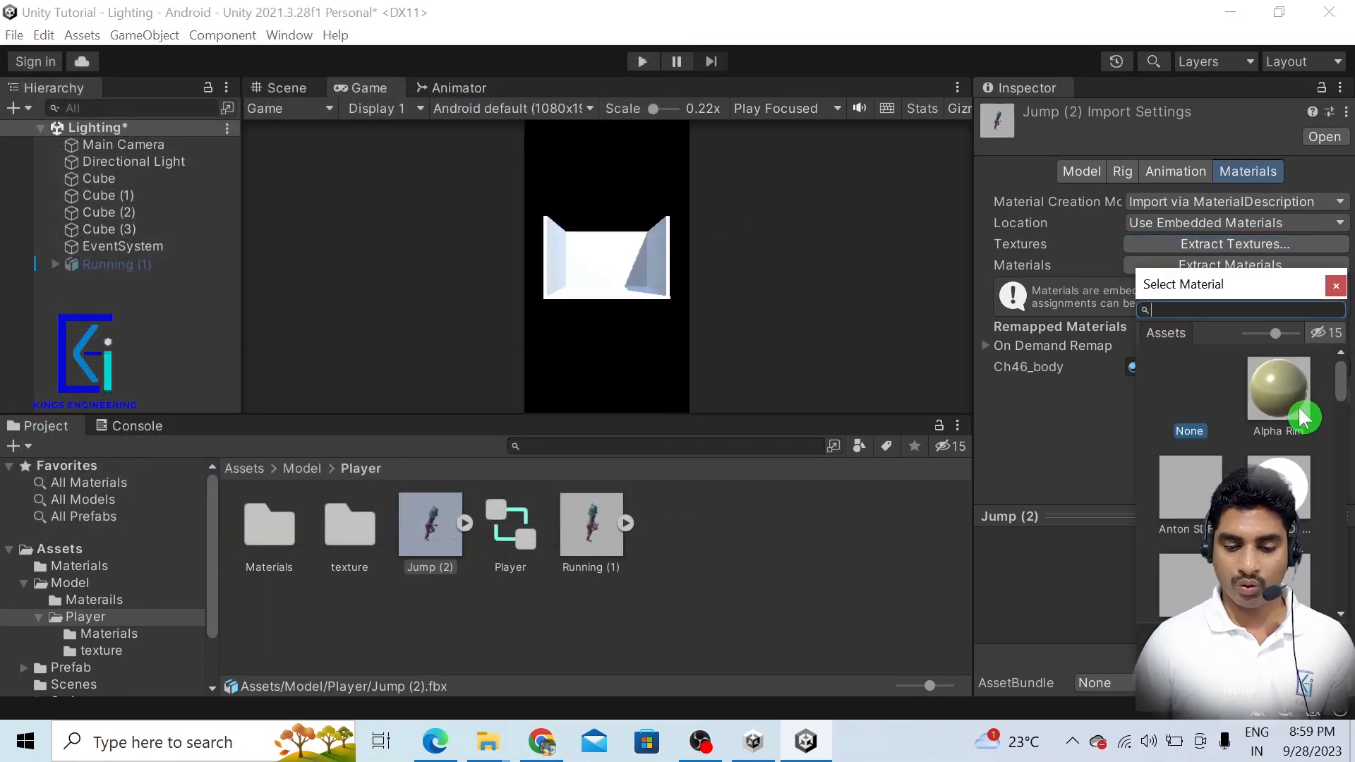
double_click(295, 548)
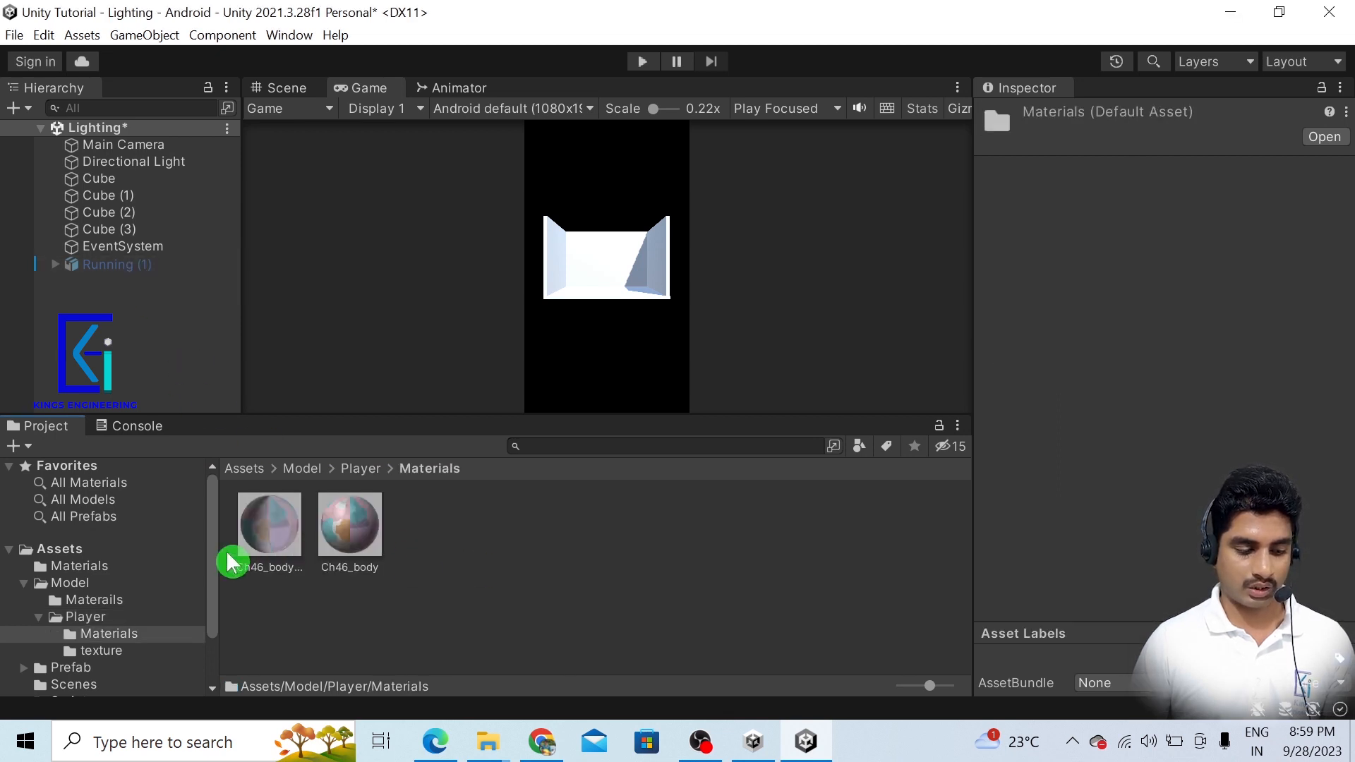
left_click(113, 651)
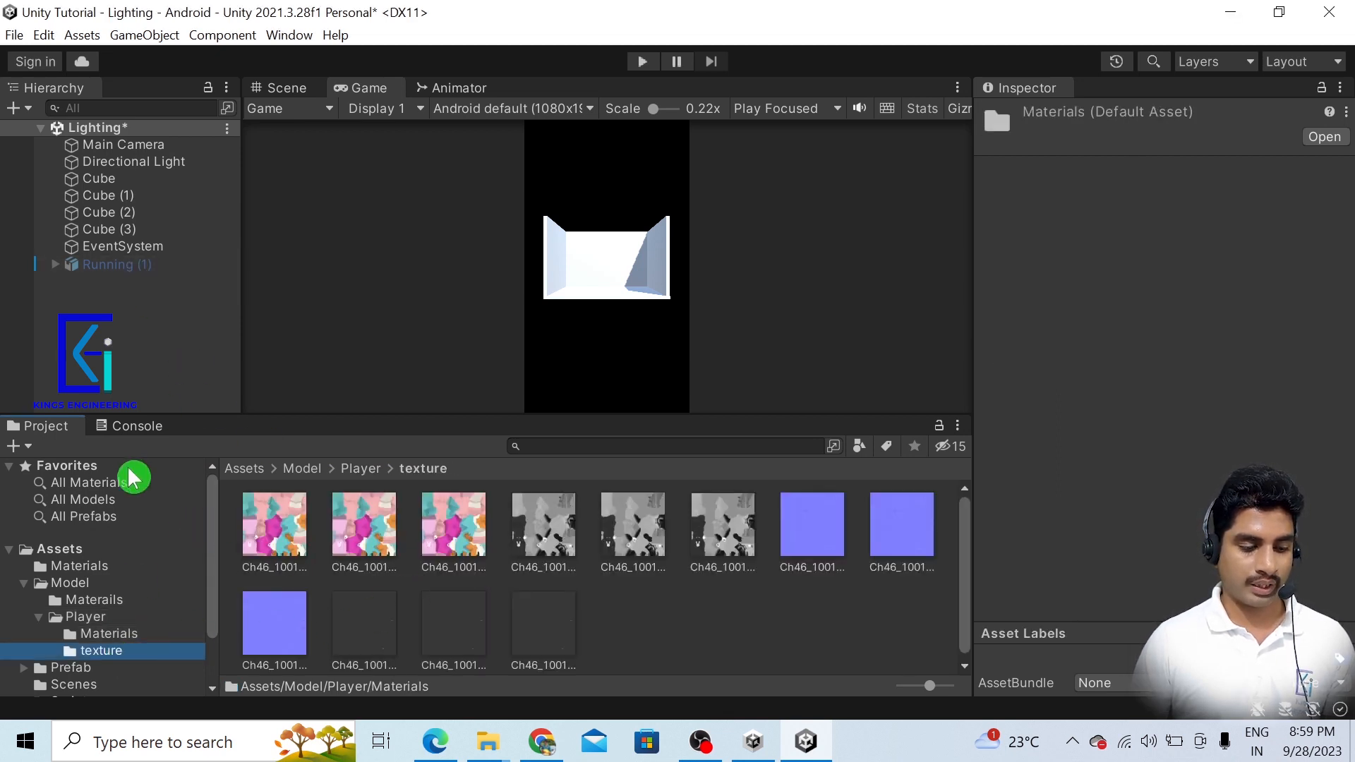
left_click(127, 431)
left_click(60, 428)
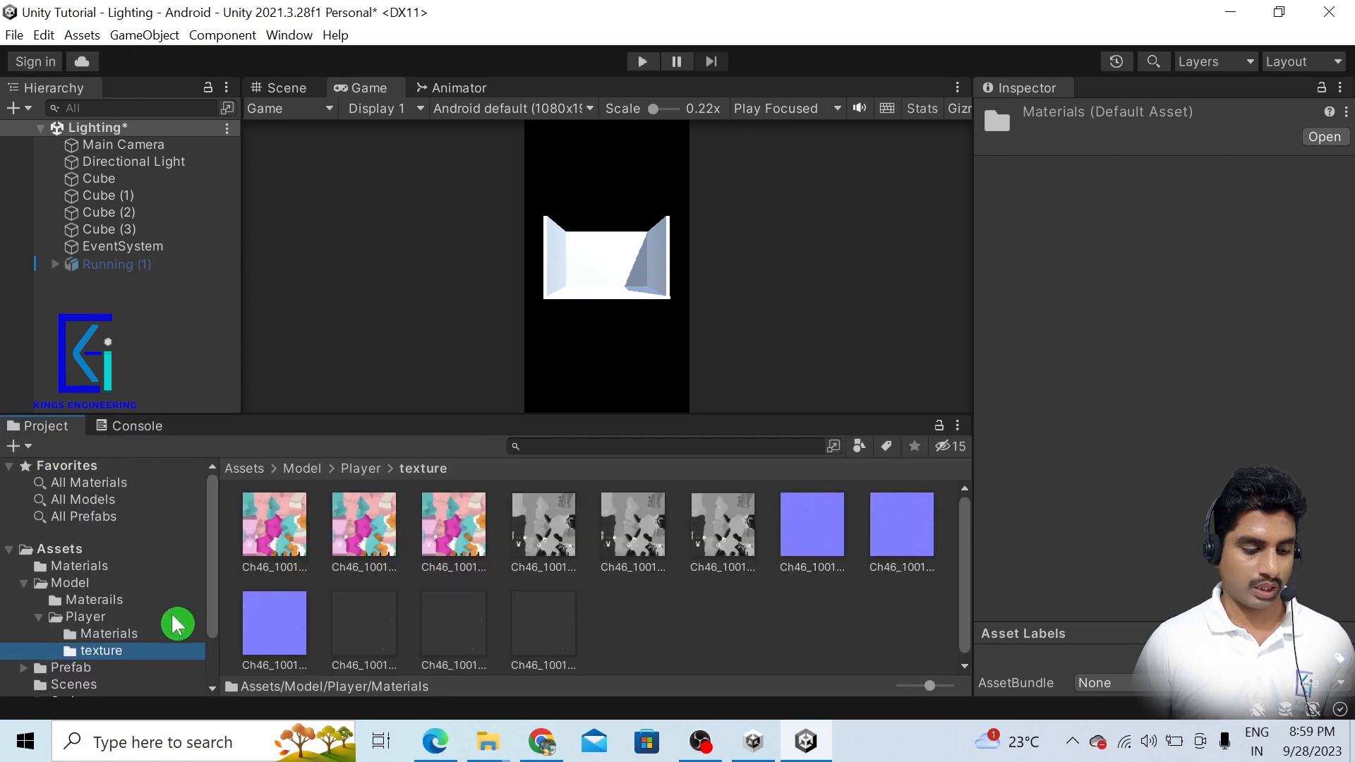
left_click(134, 634)
left_click(265, 558)
right_click(265, 557)
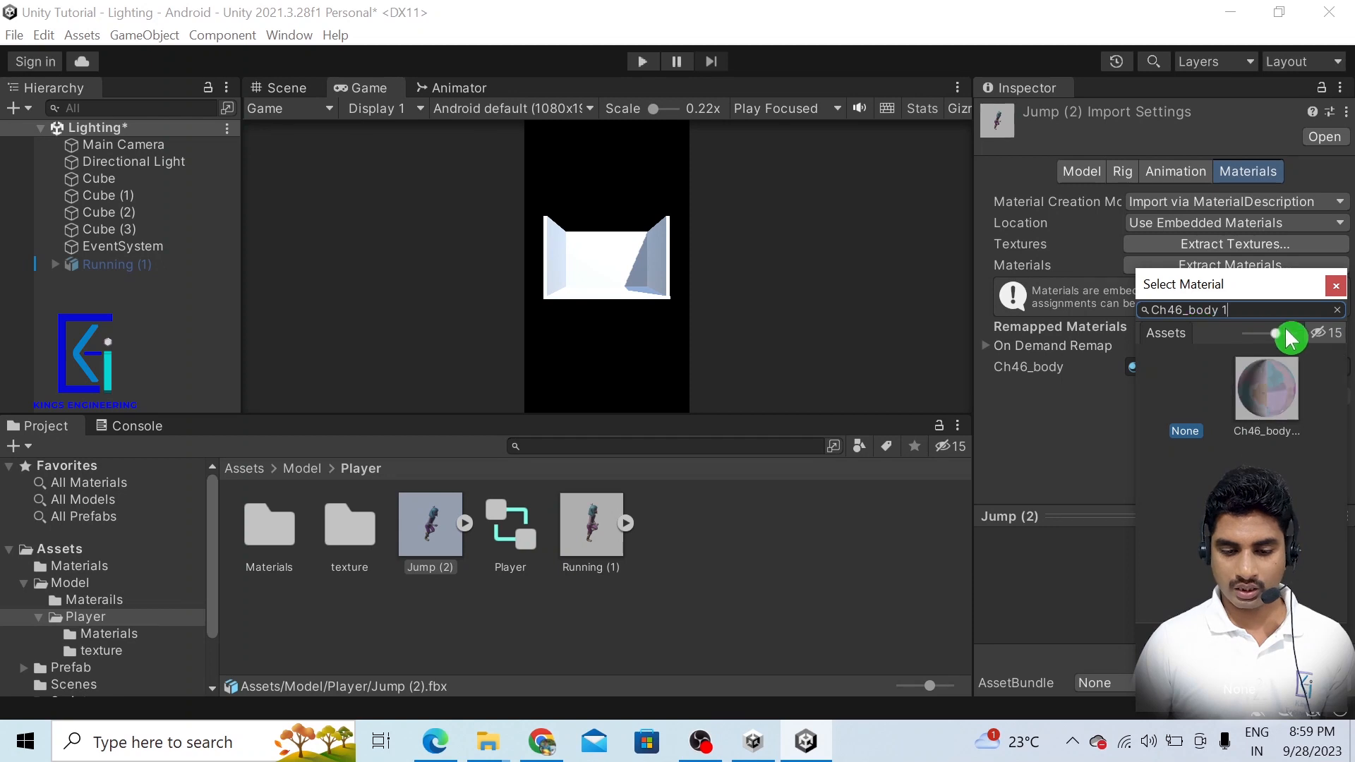
Remap the Ch46_body material of Jump (2) to Ch46_body 1 and apply the import settings.
left_click(1281, 415)
left_click(1335, 287)
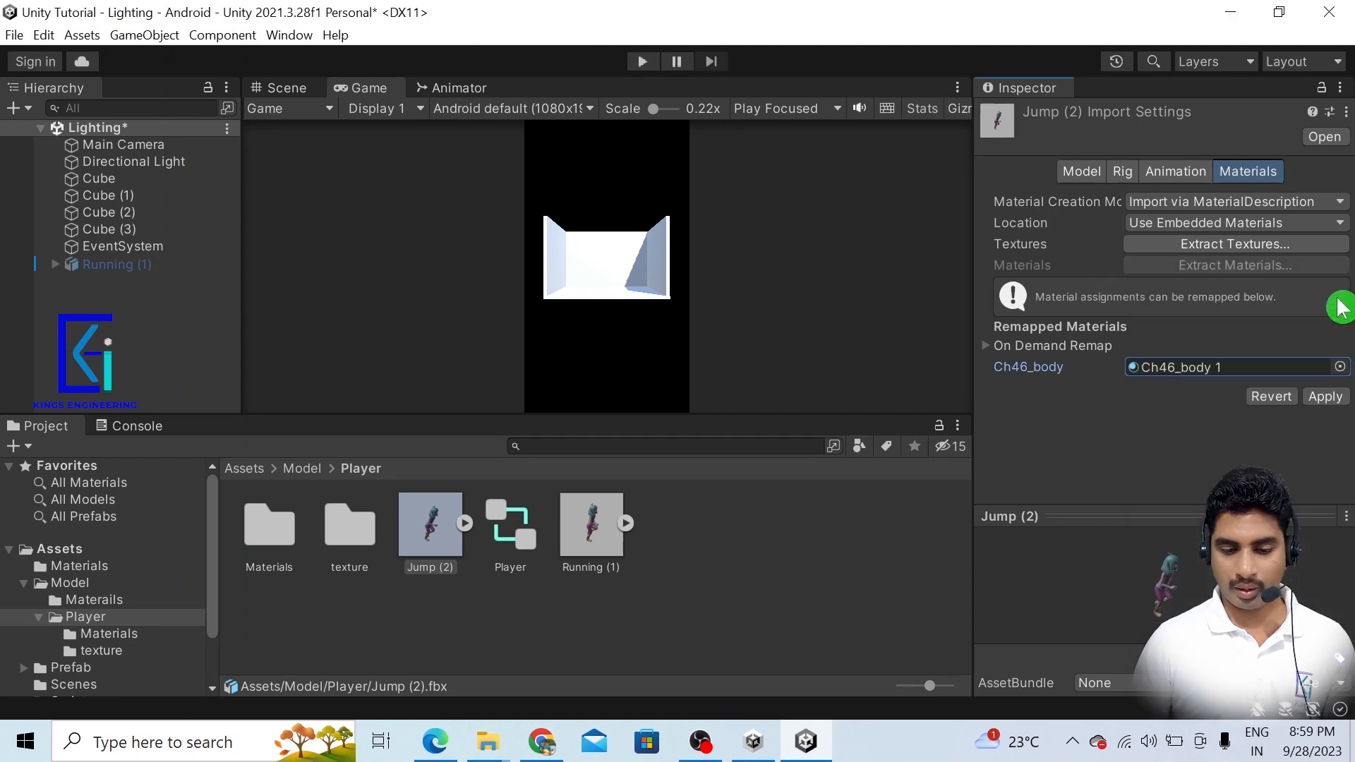
left_click(1311, 397)
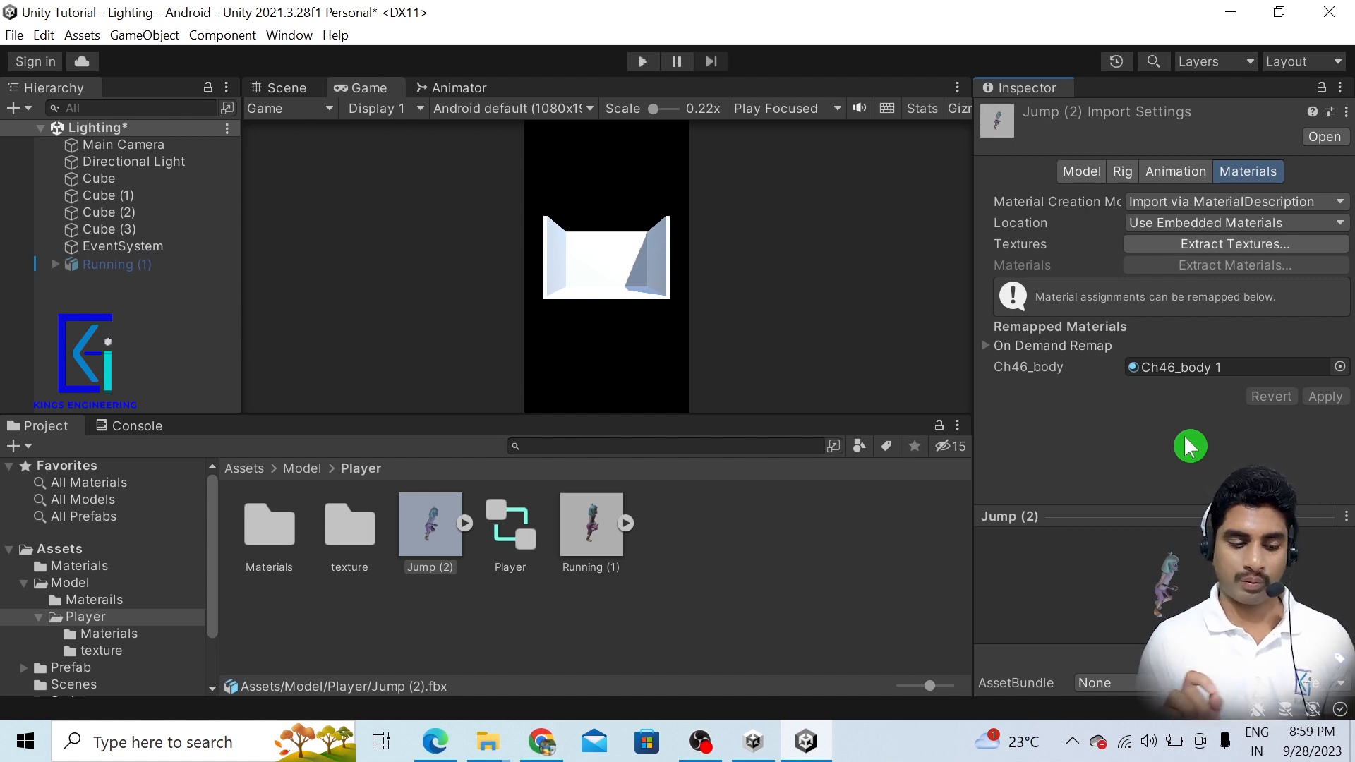
Place the Jump (2) model in the Lighting scene at the root of the hierarchy.
left_click(450, 547)
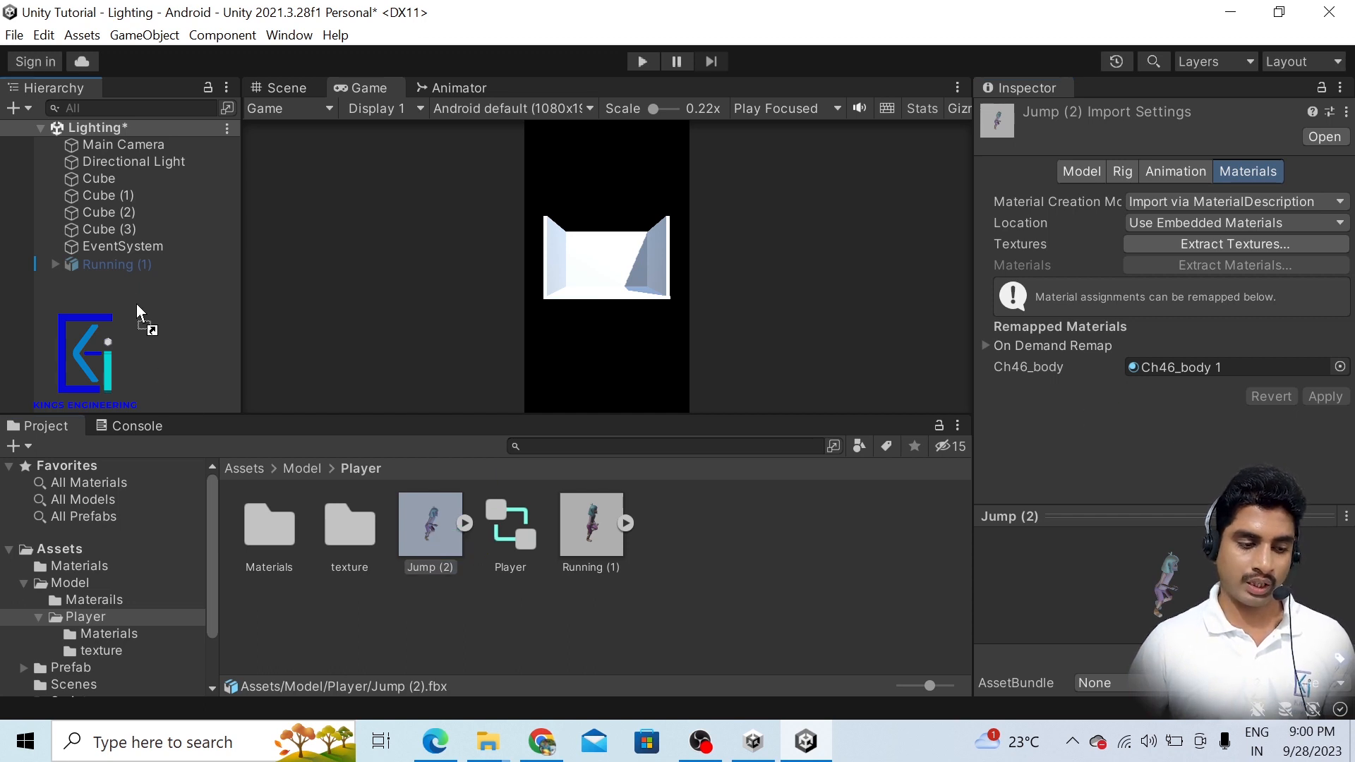
left_click_drag(137, 307, 136, 298)
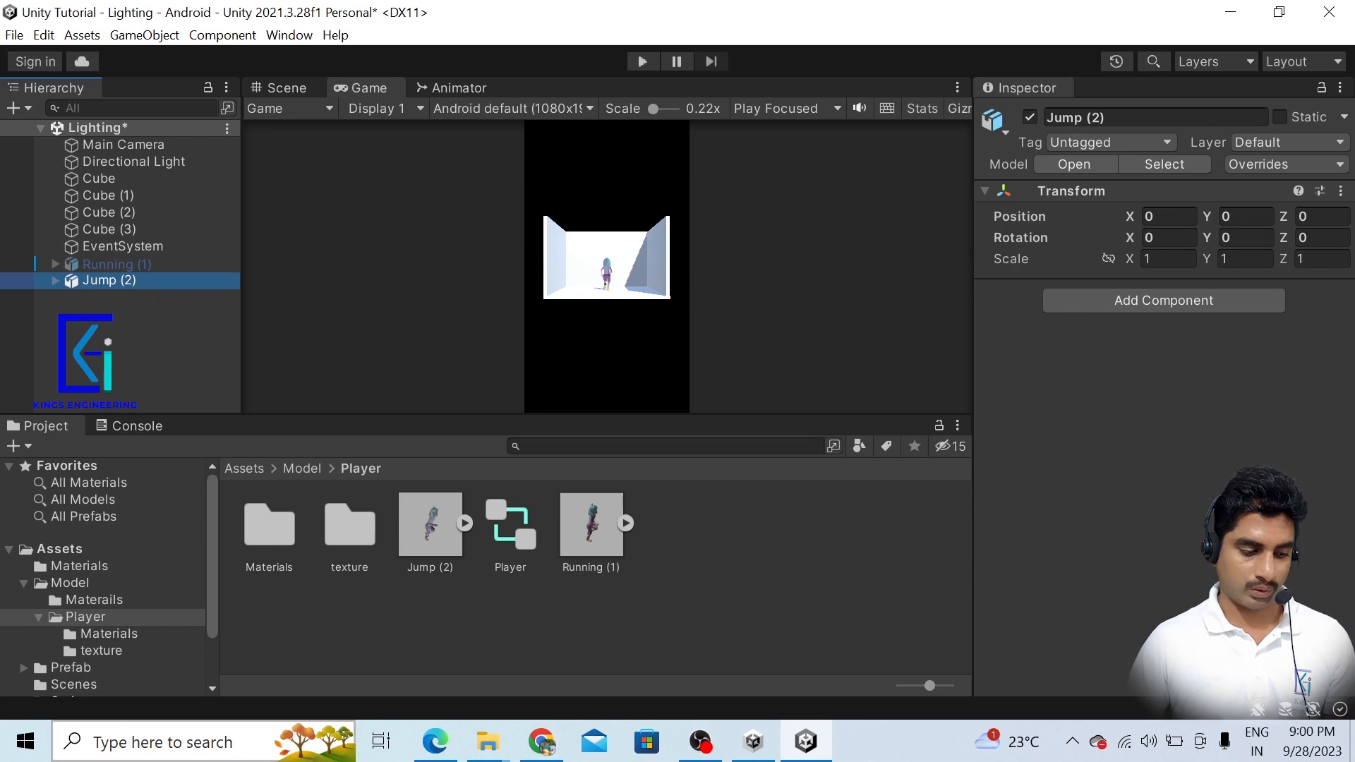
Examine the Ch46_body material's properties and the textures stored in the Player folder.
left_click(101, 650)
left_click(110, 633)
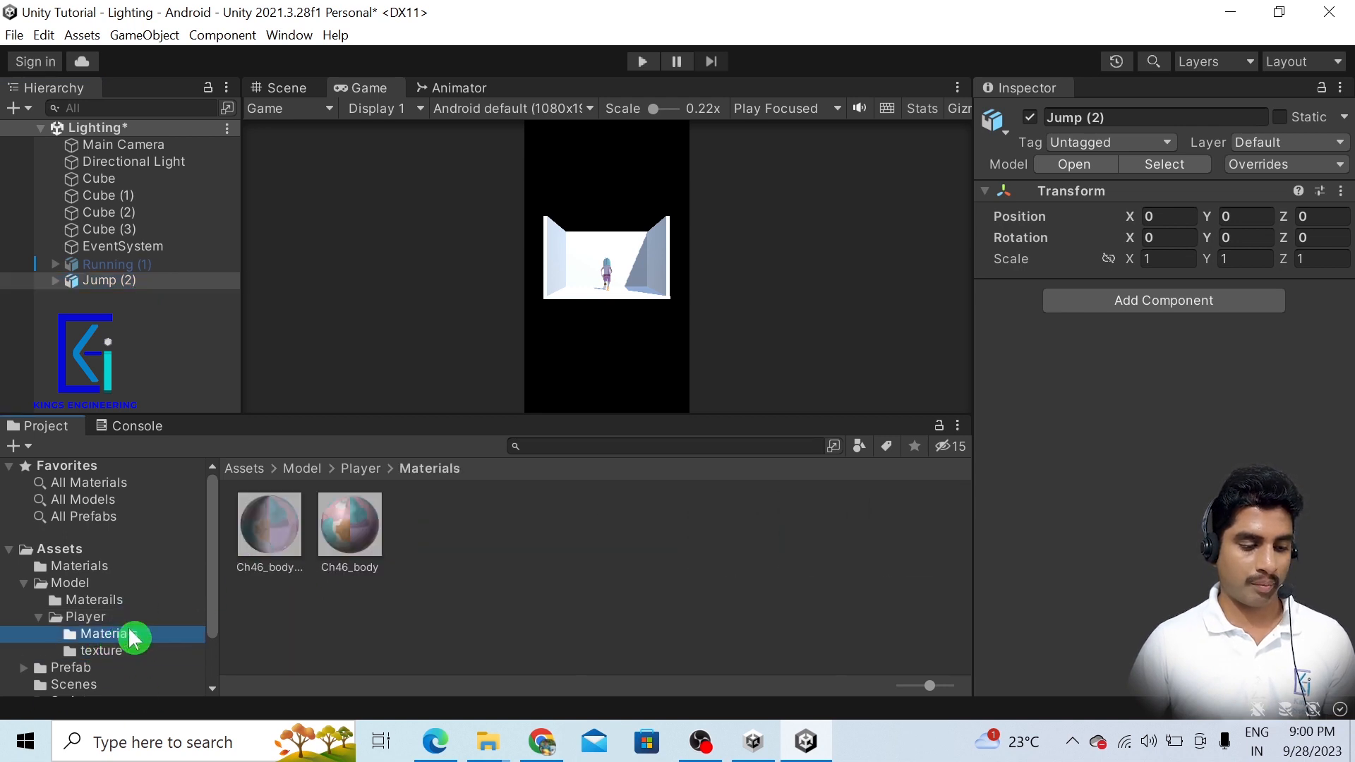
left_click(368, 550)
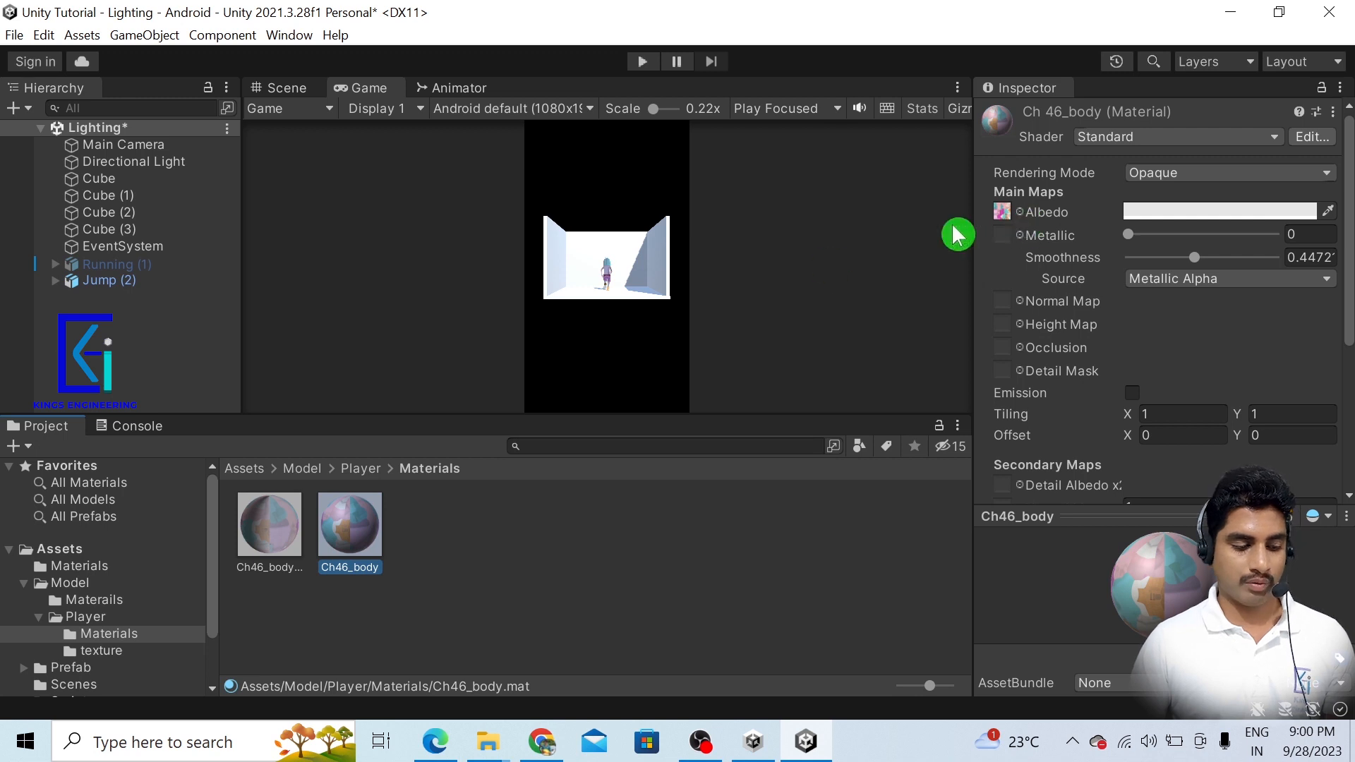
left_click(101, 651)
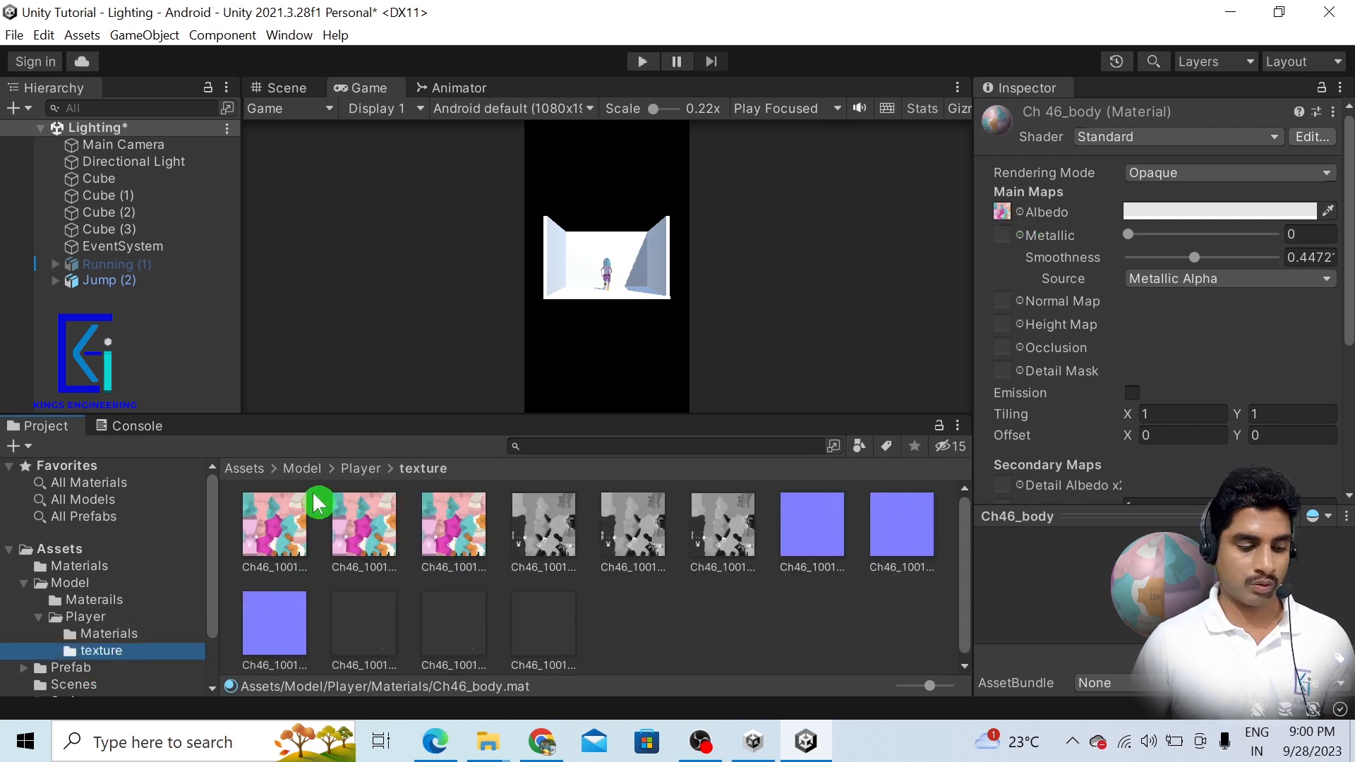
left_click(105, 633)
Frame the Jump (2) model in the Scene view and inspect its appearance from several angles.
left_click(110, 285)
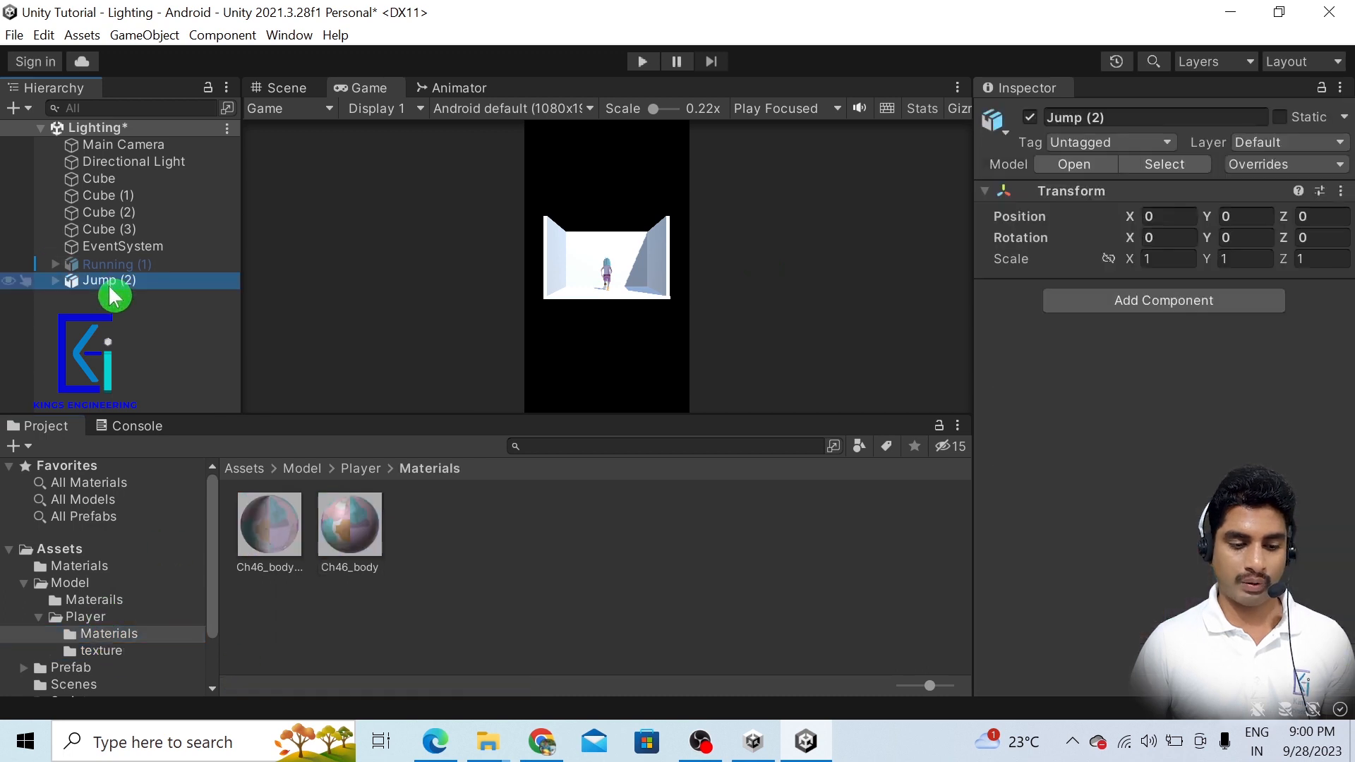
left_click(285, 88)
key("f")
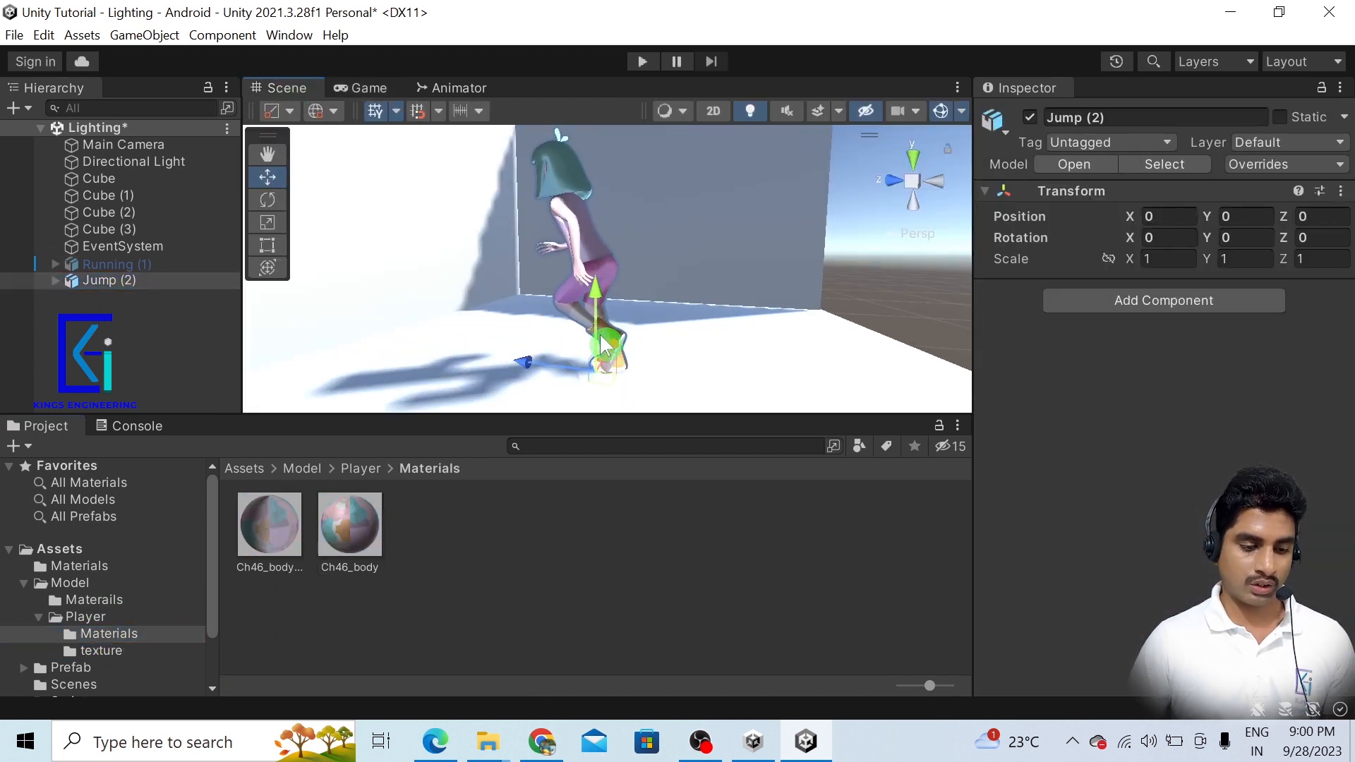
left_click_drag(544, 312, 769, 166, "alt")
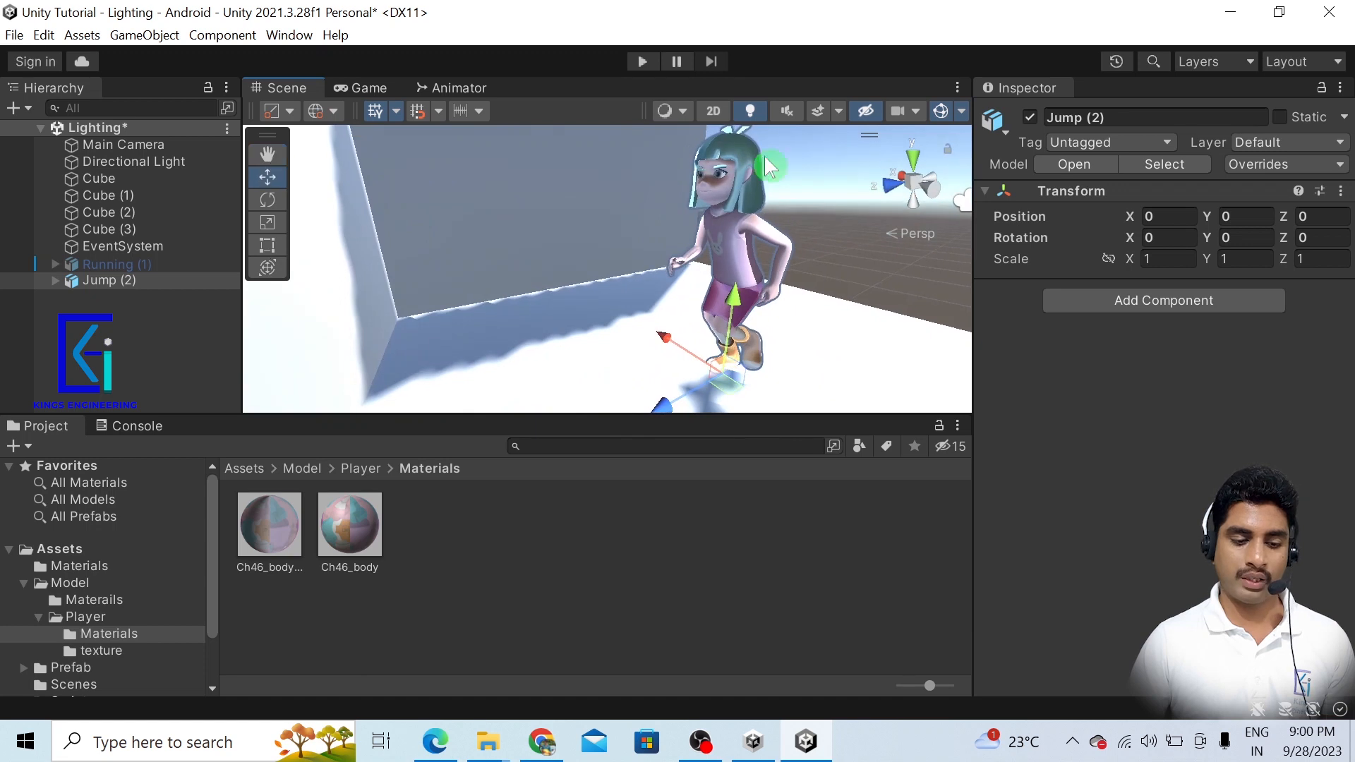
left_click_drag(858, 331, 667, 343, "alt")
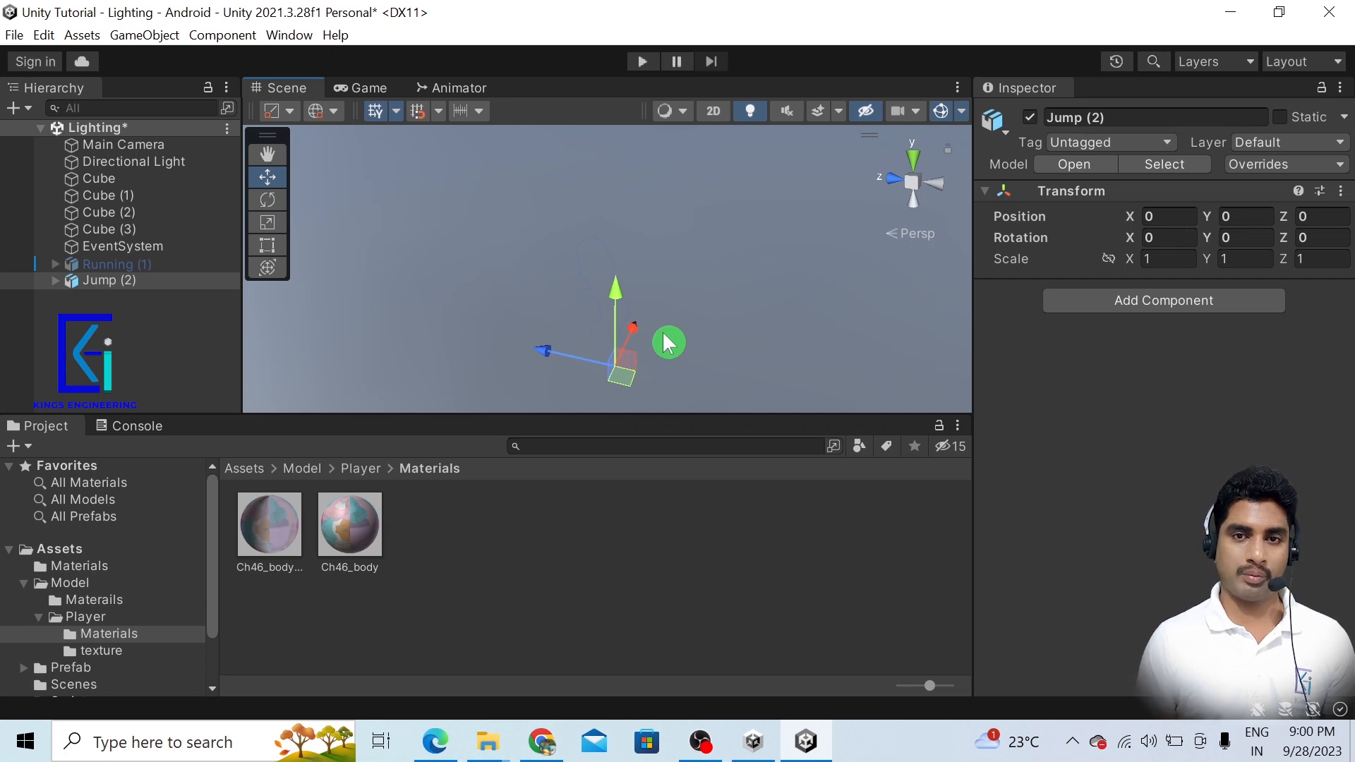
Try to attach the Player animator controller from the Player folder to the Jump (2) object in the scene.
left_click(99, 387)
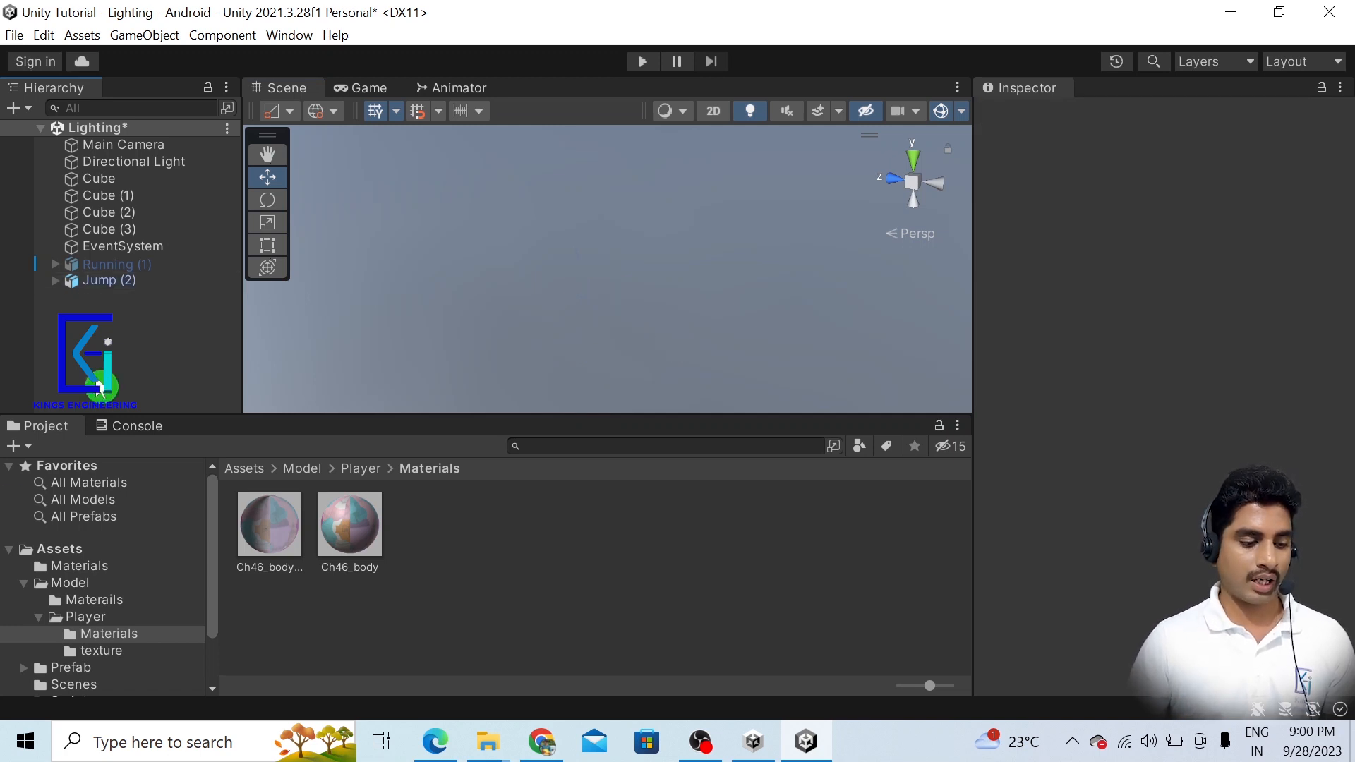
left_click(85, 618)
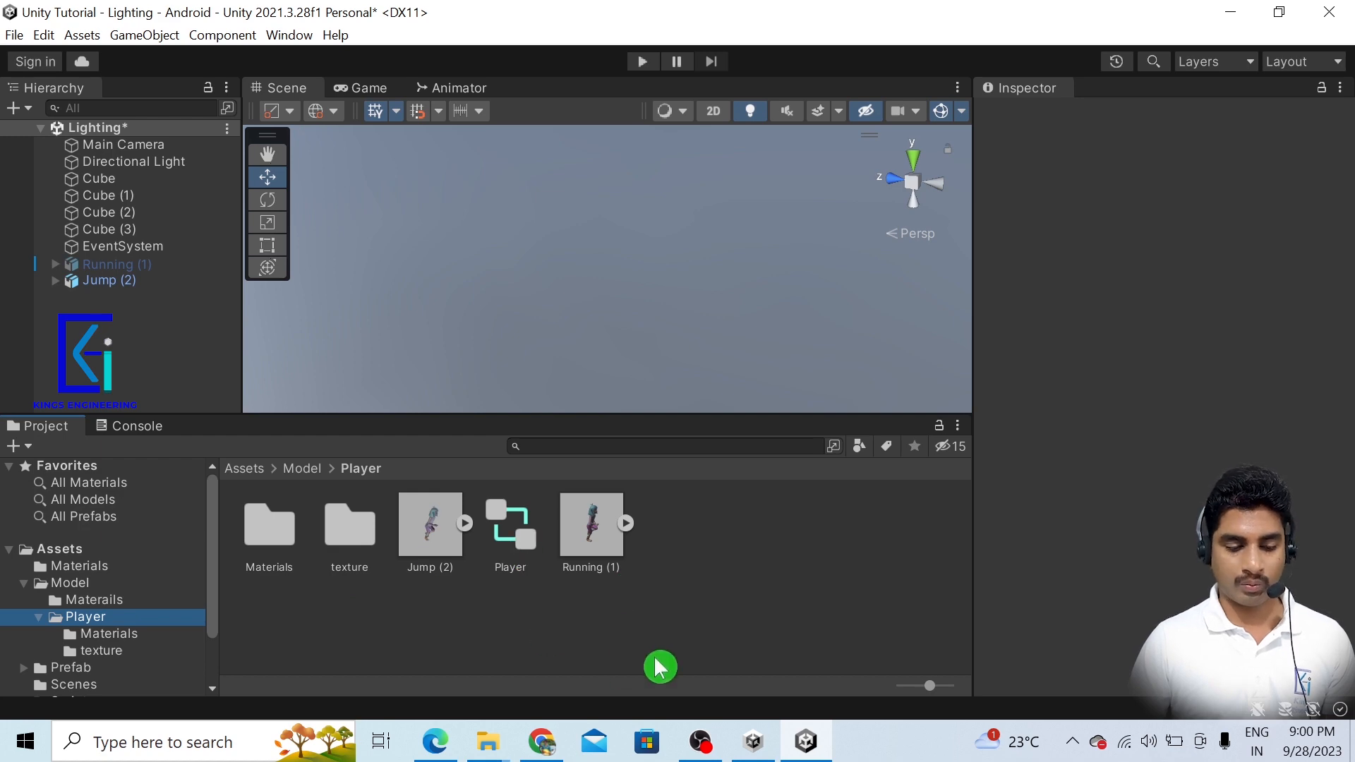
right_click(734, 626)
mouse_move(853, 129)
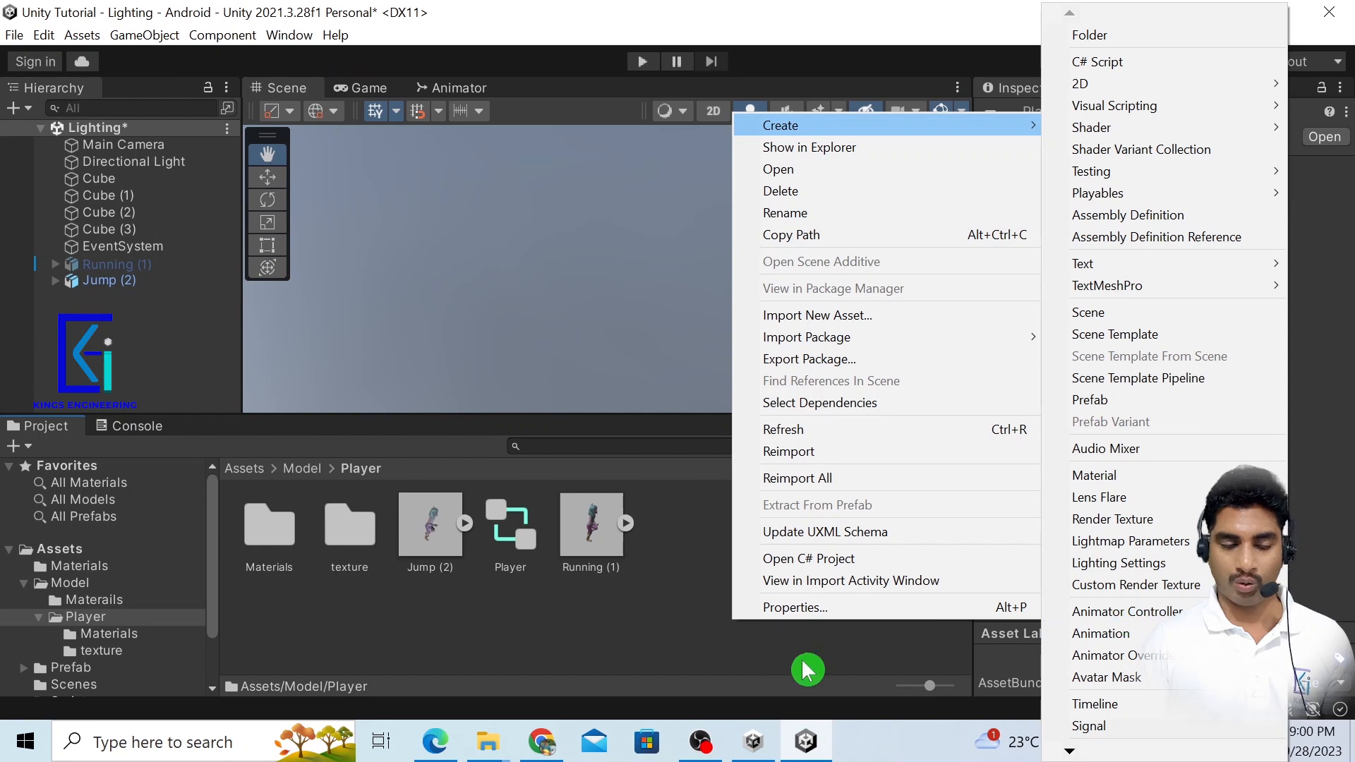
left_click(702, 671)
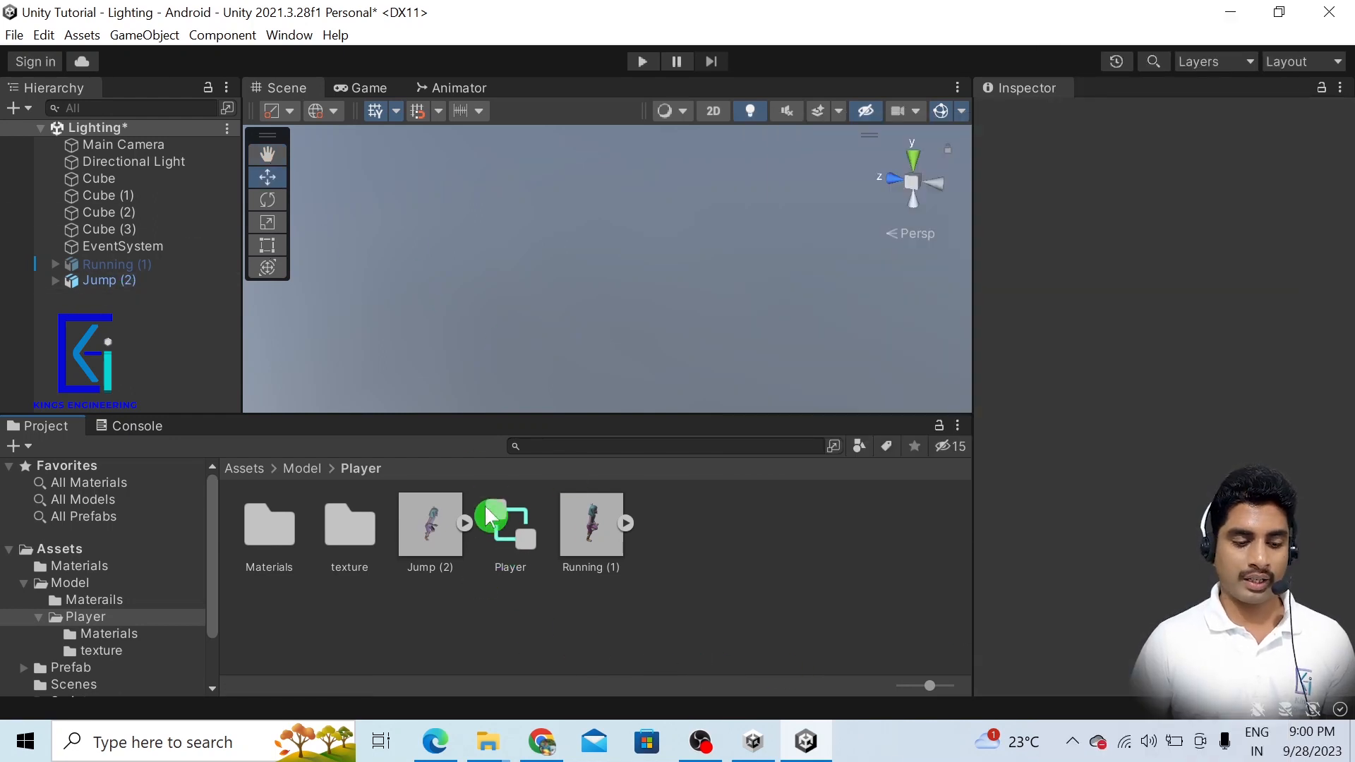
left_click_drag(492, 515, 112, 281)
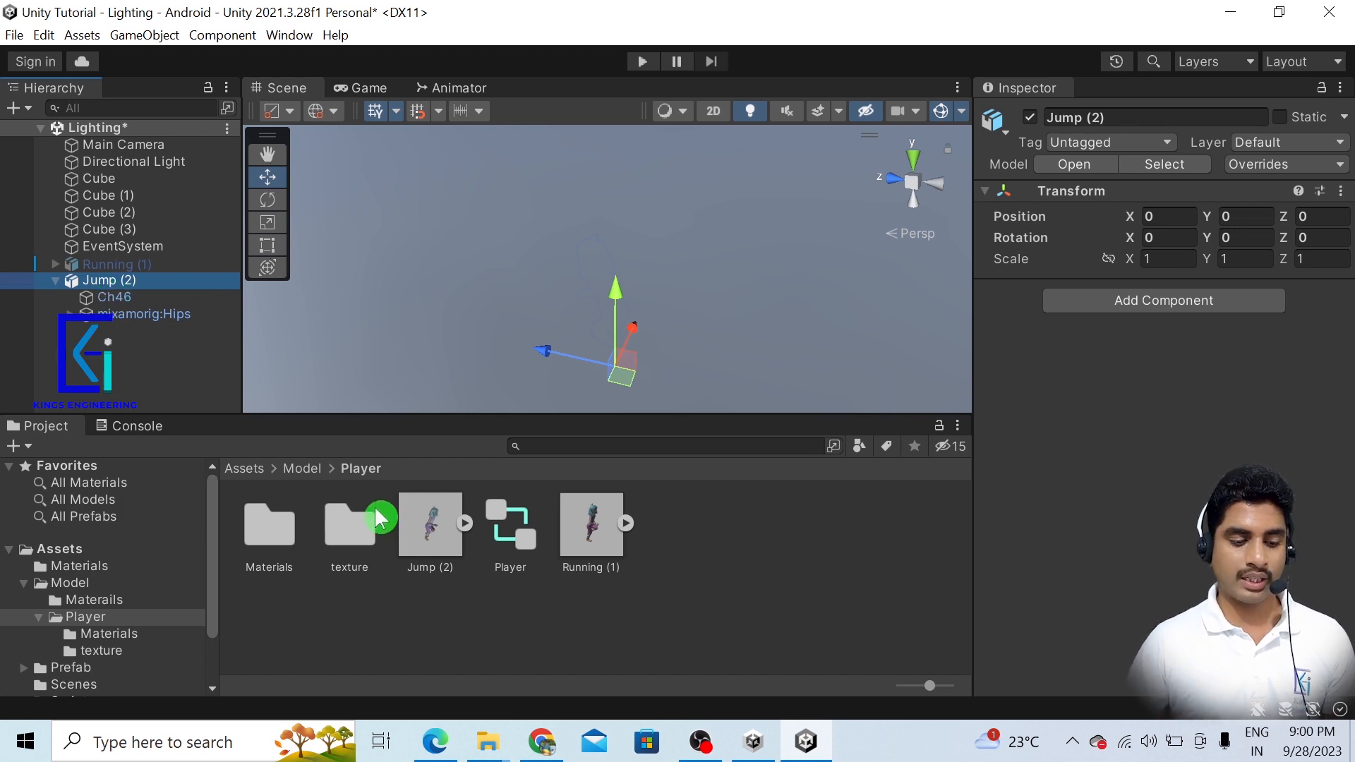
Set the Jump (2) model's rig to the Humanoid animation type, apply it, and assign the Player controller to the scene object's Animator.
left_click(423, 562)
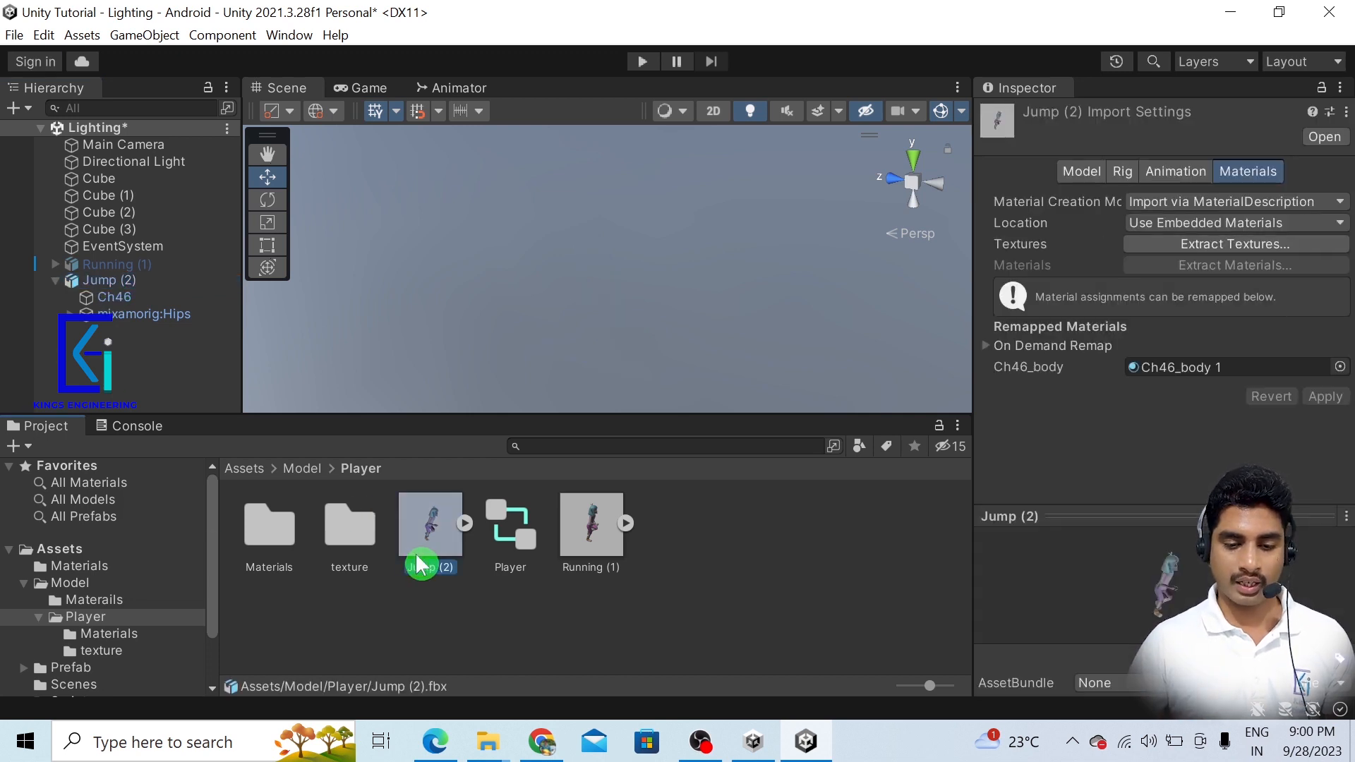
left_click(1121, 171)
left_click(1178, 201)
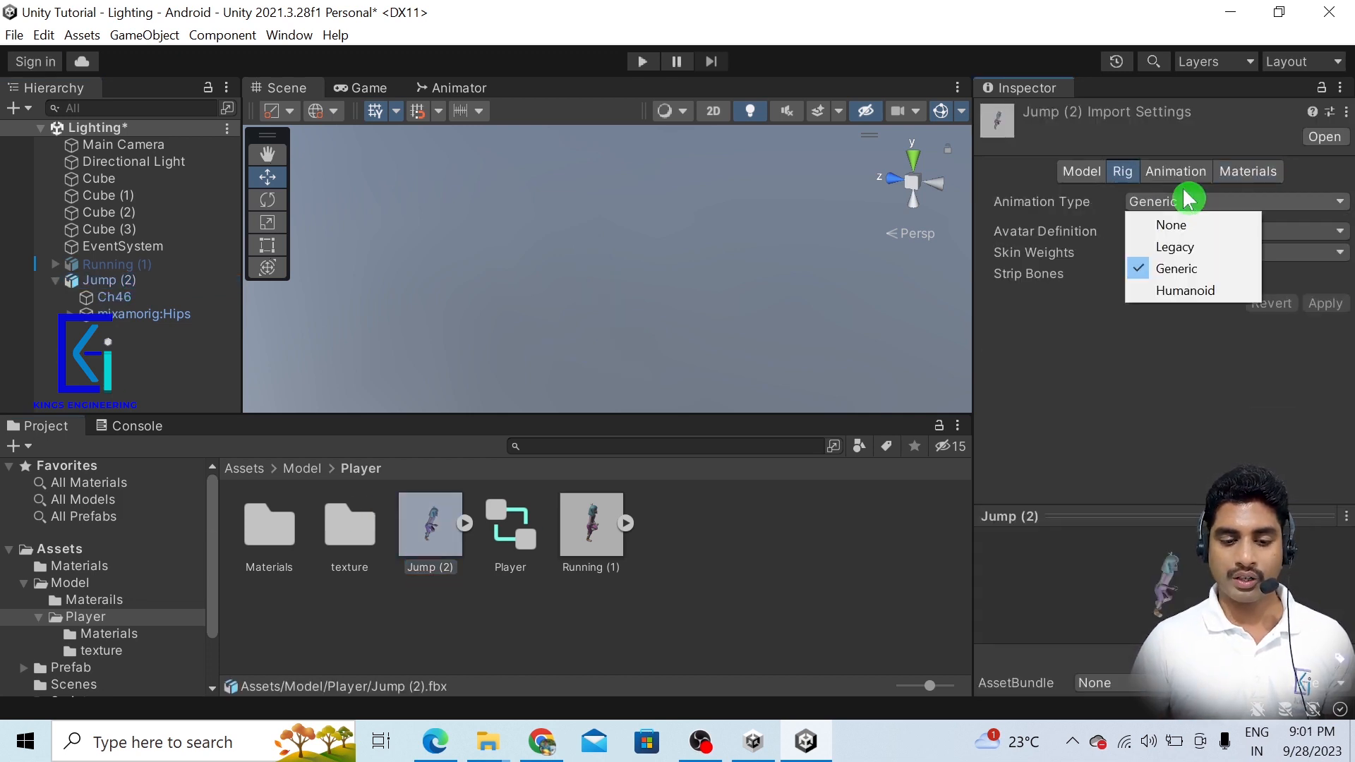
left_click(1192, 291)
left_click(1325, 378)
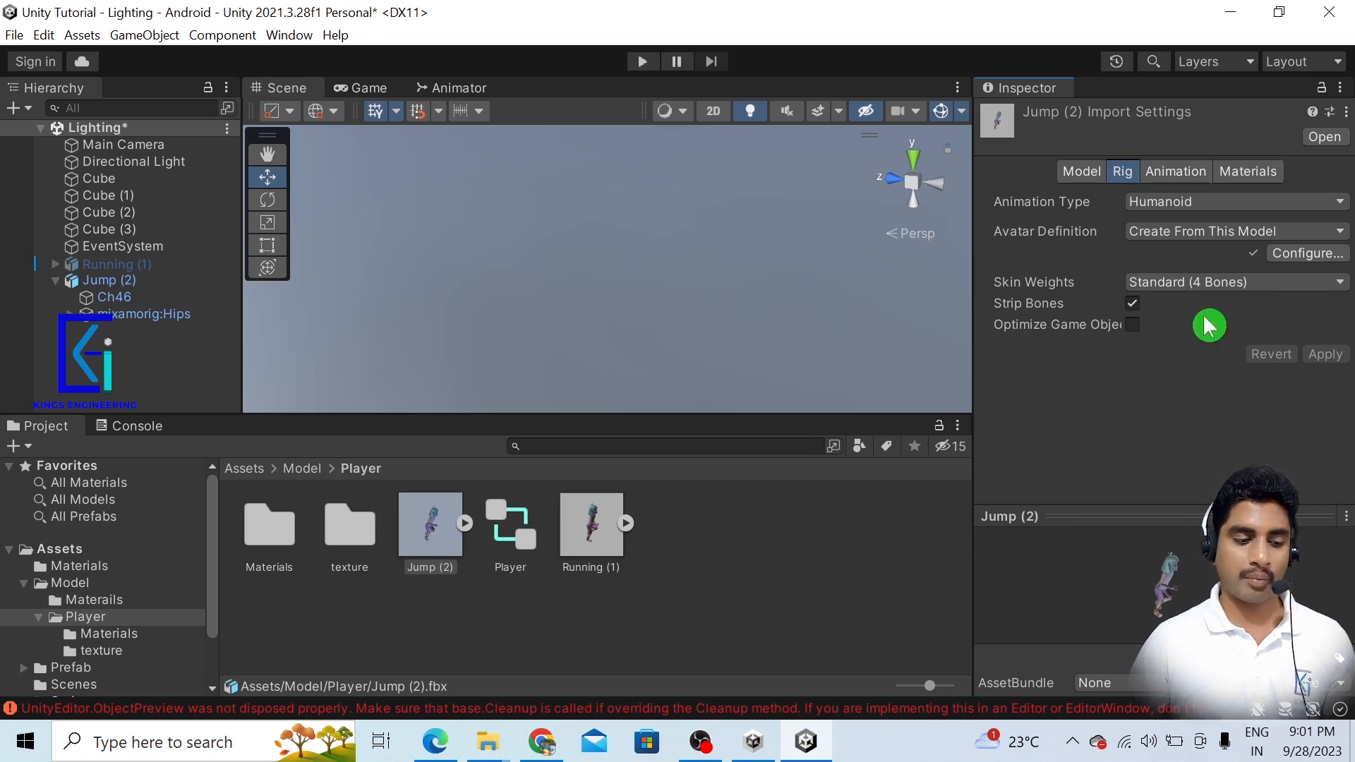
left_click(173, 282)
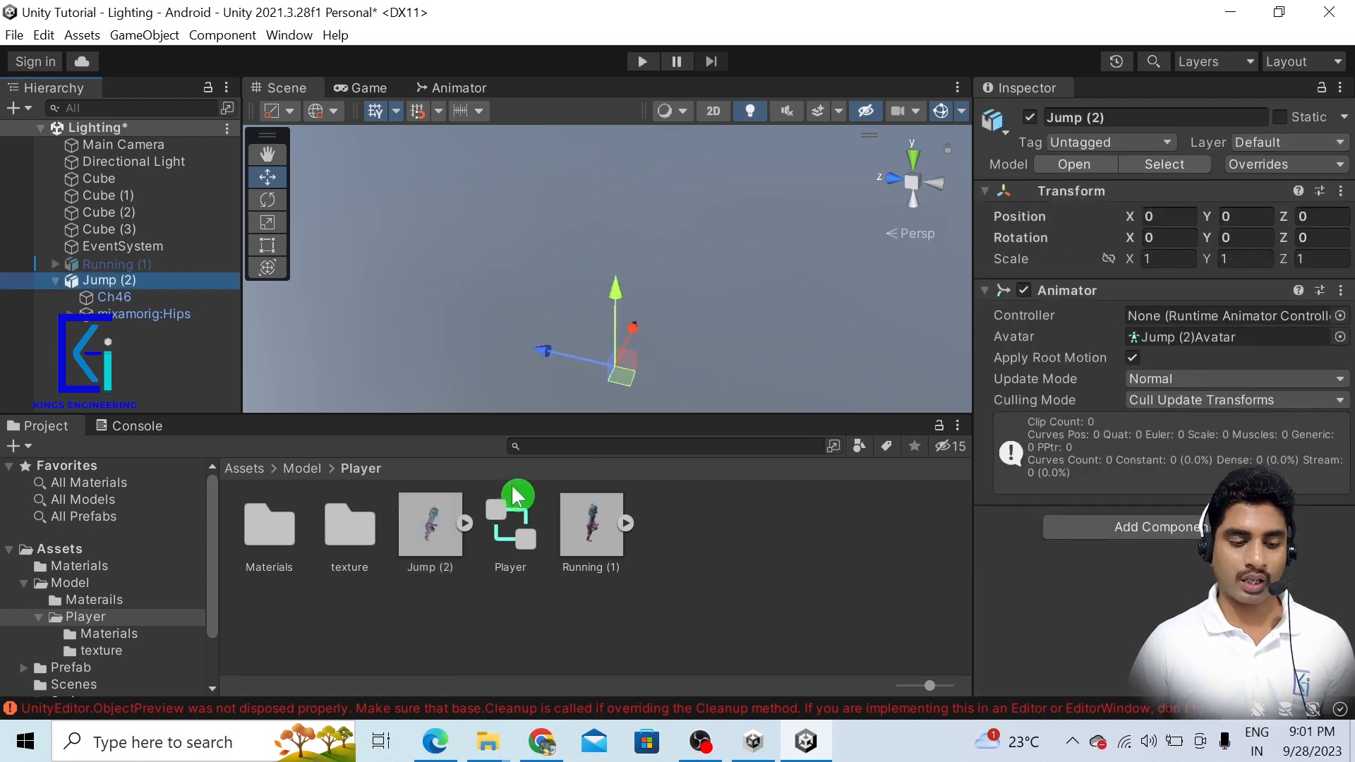
left_click_drag(510, 529, 1157, 316)
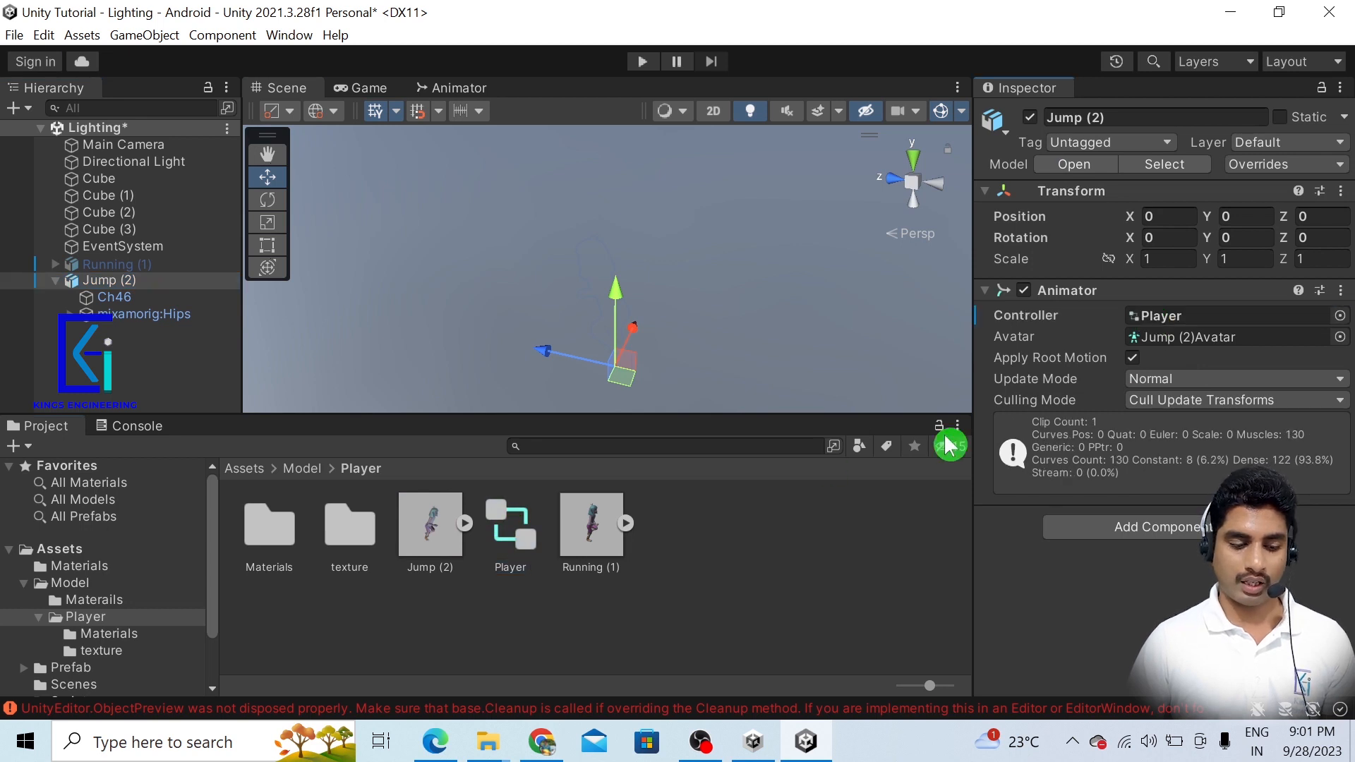
Add the Jump (2) model's mixamo.com clip as a new state in the Player controller's Base Layer.
double_click(510, 526)
left_click_drag(880, 344, 818, 372)
left_click(463, 523)
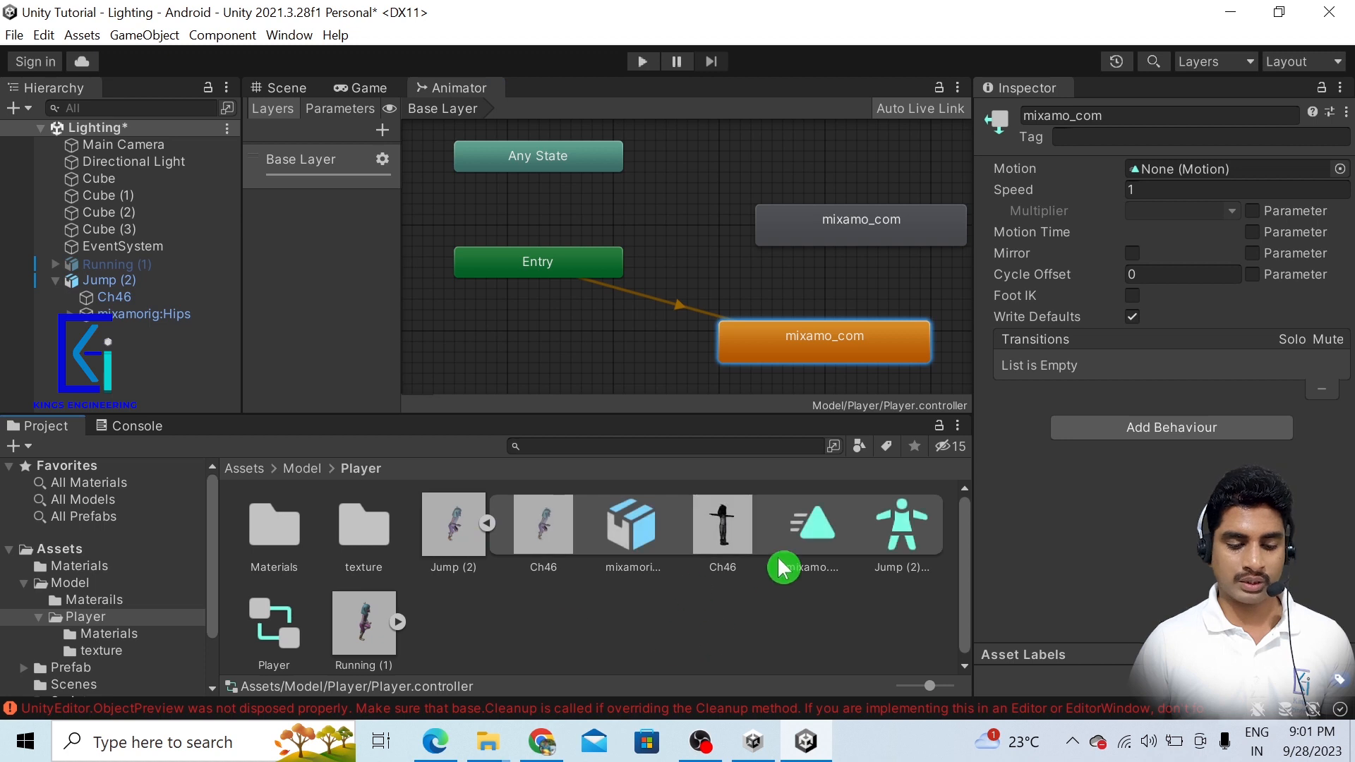
left_click_drag(812, 542, 826, 303)
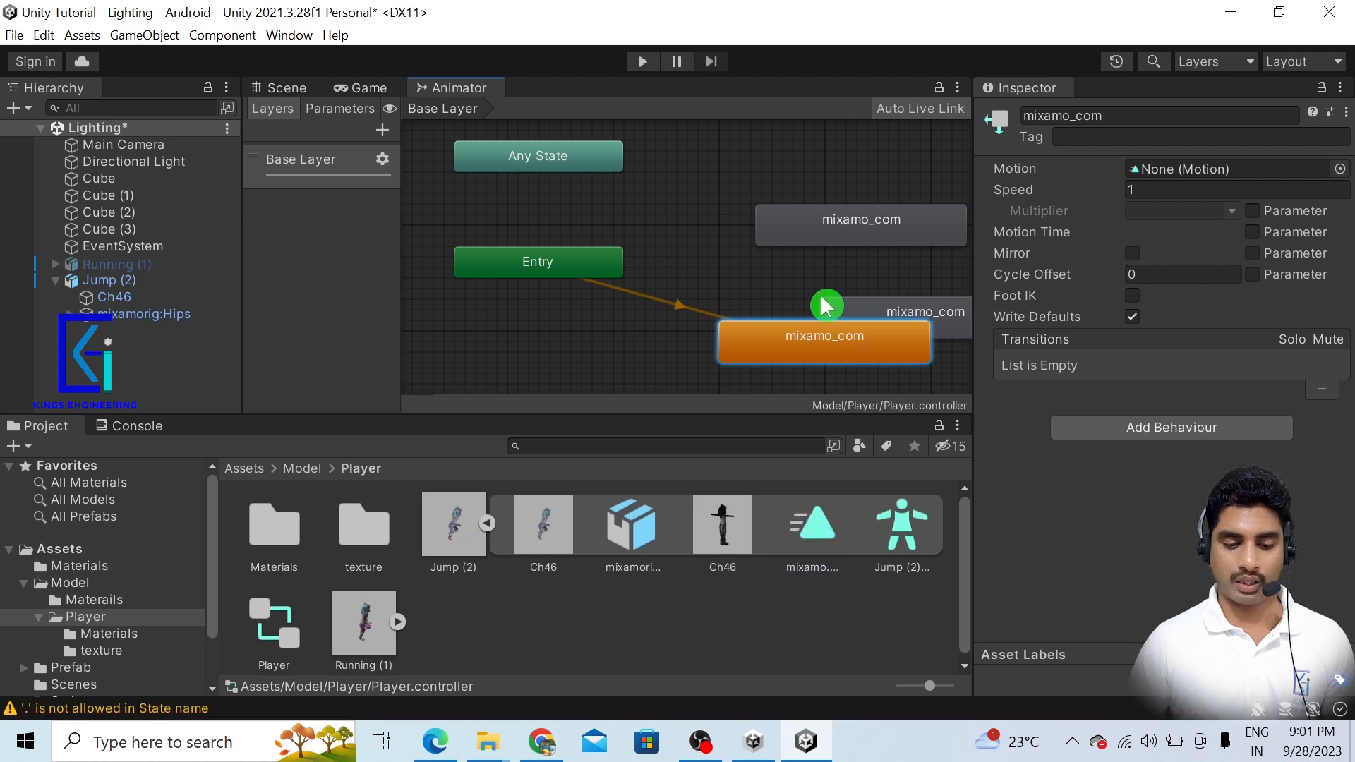
Delete the default state that has no motion and set the new jump state as the layer default state.
right_click(906, 361)
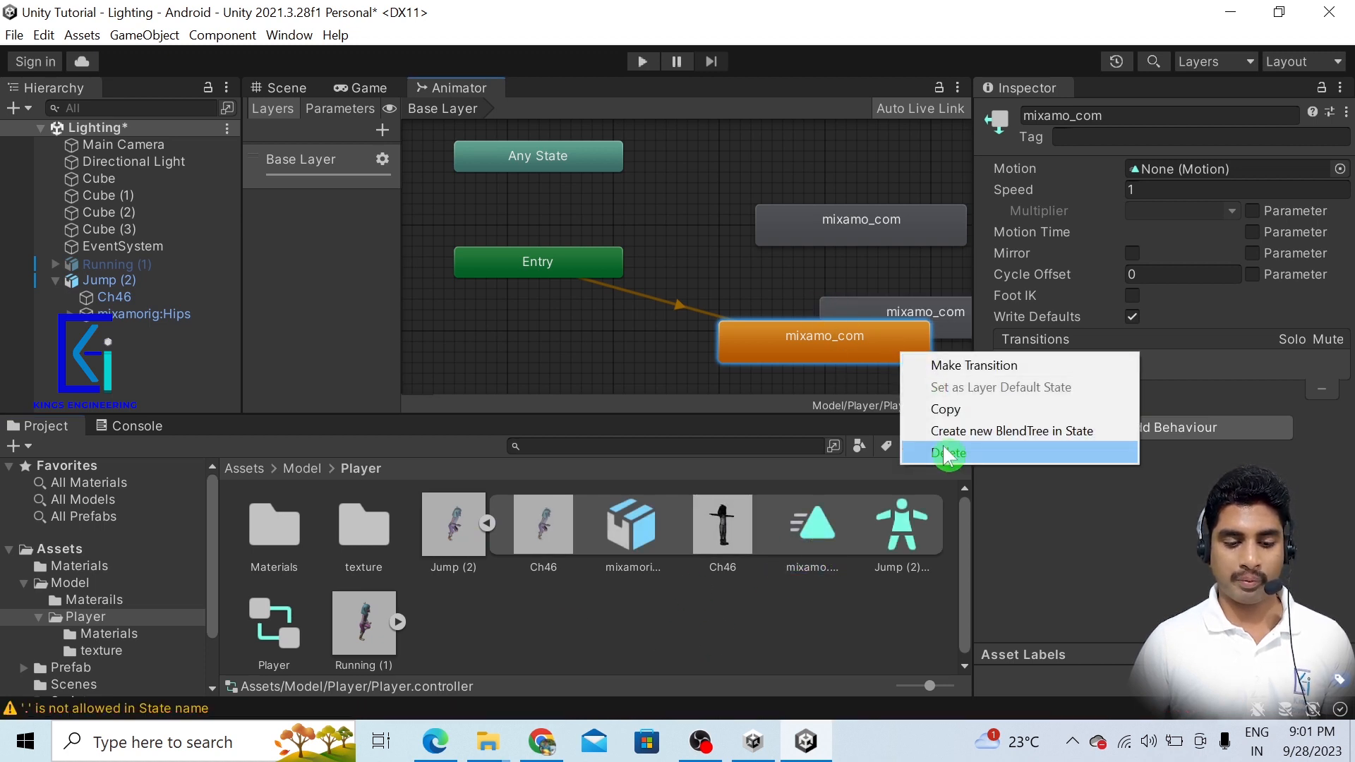
left_click(947, 452)
left_click(886, 321)
right_click(886, 317)
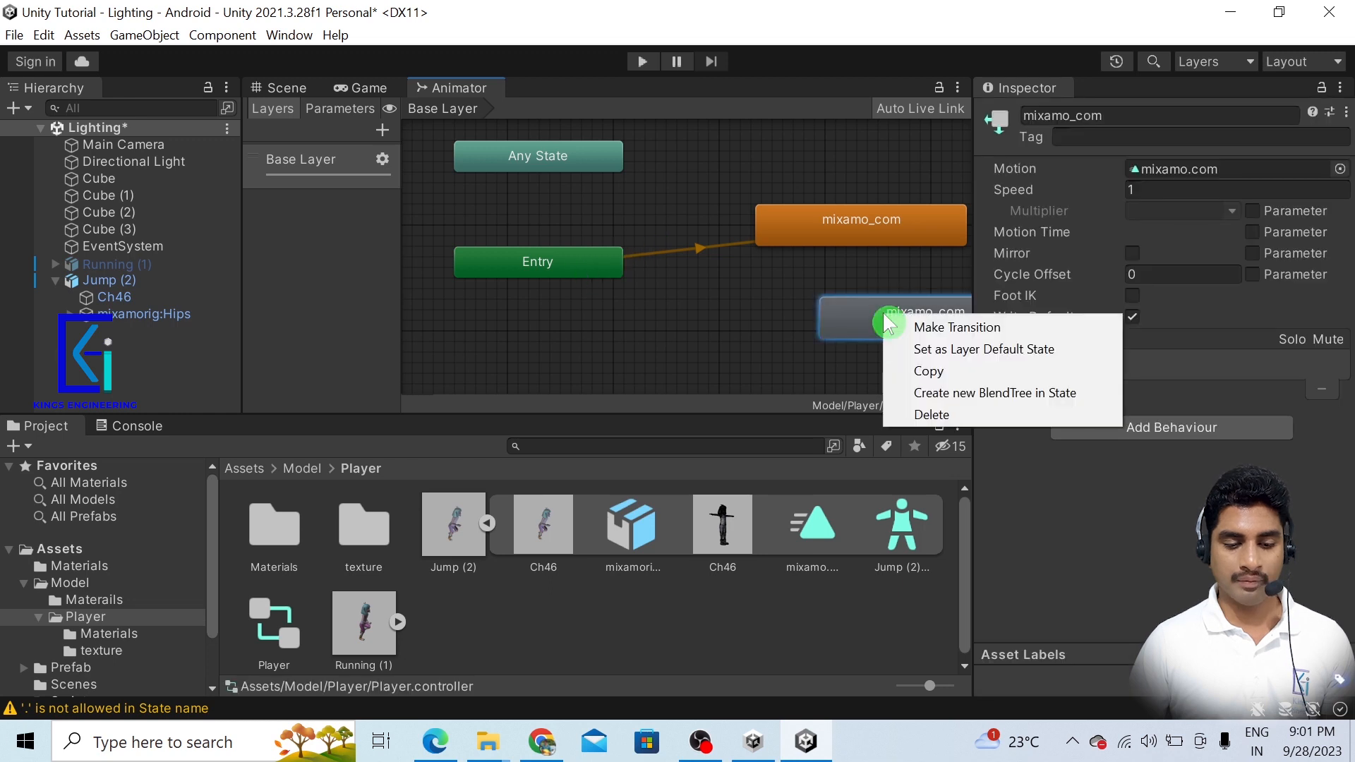
left_click(922, 352)
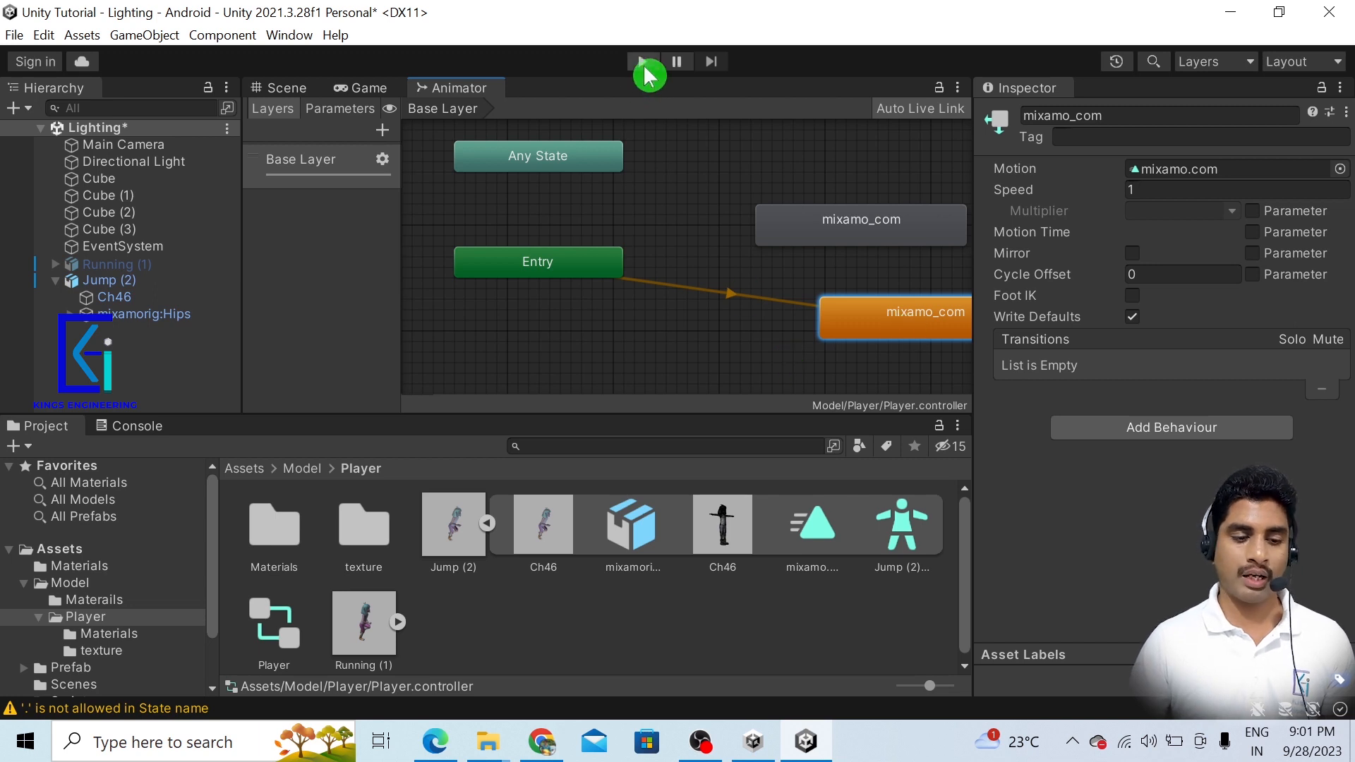
Play the scene to watch the character's jump animation, and stop playback.
left_click(642, 62)
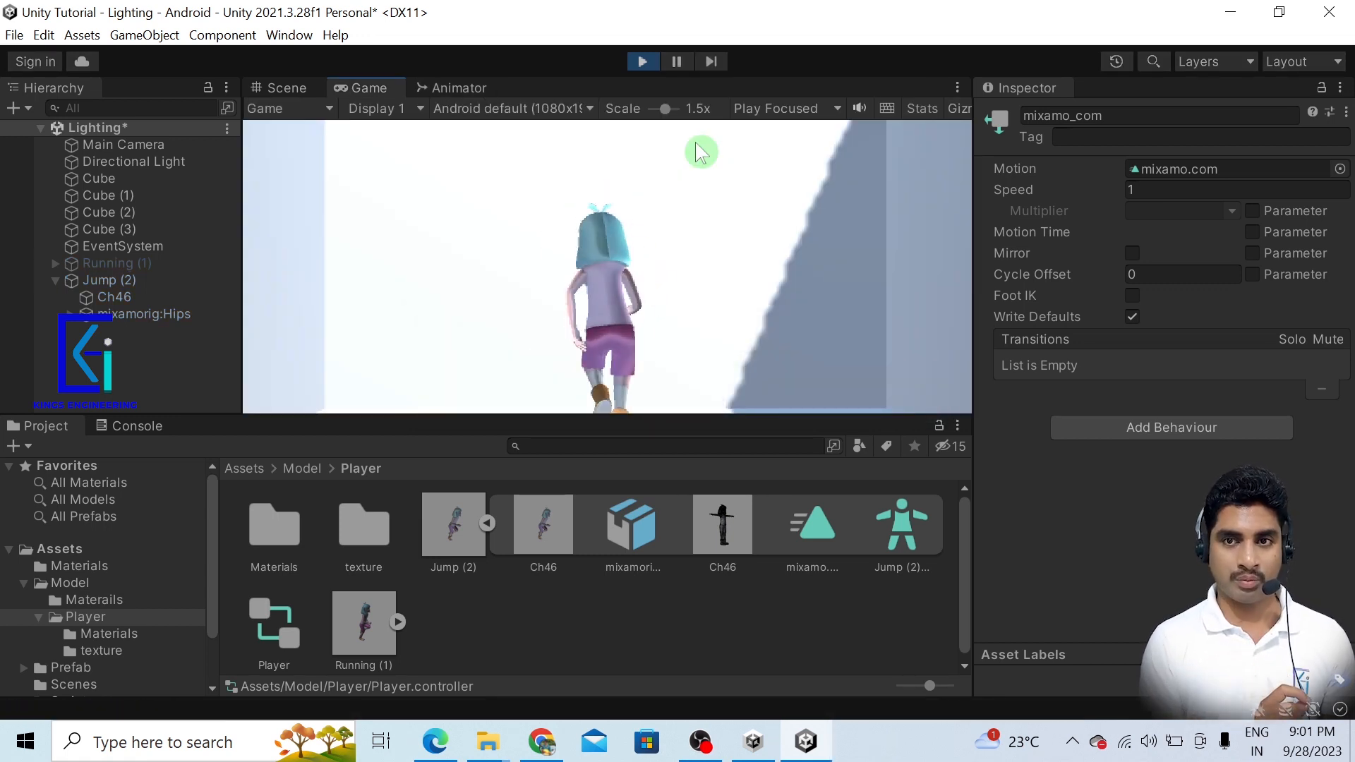
left_click(642, 61)
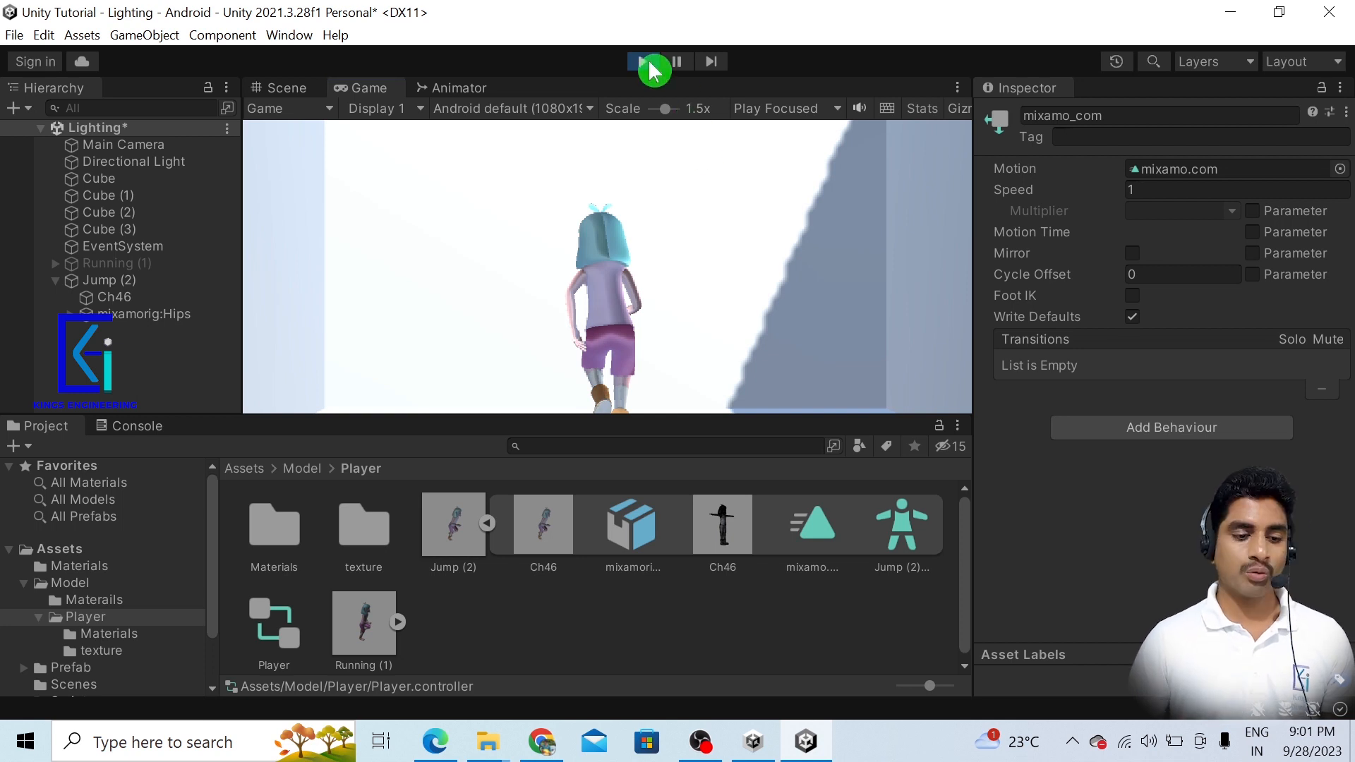
Enable Loop Time for the mixamo.com clip in the Jump (2) model's animation import settings.
left_click(138, 283)
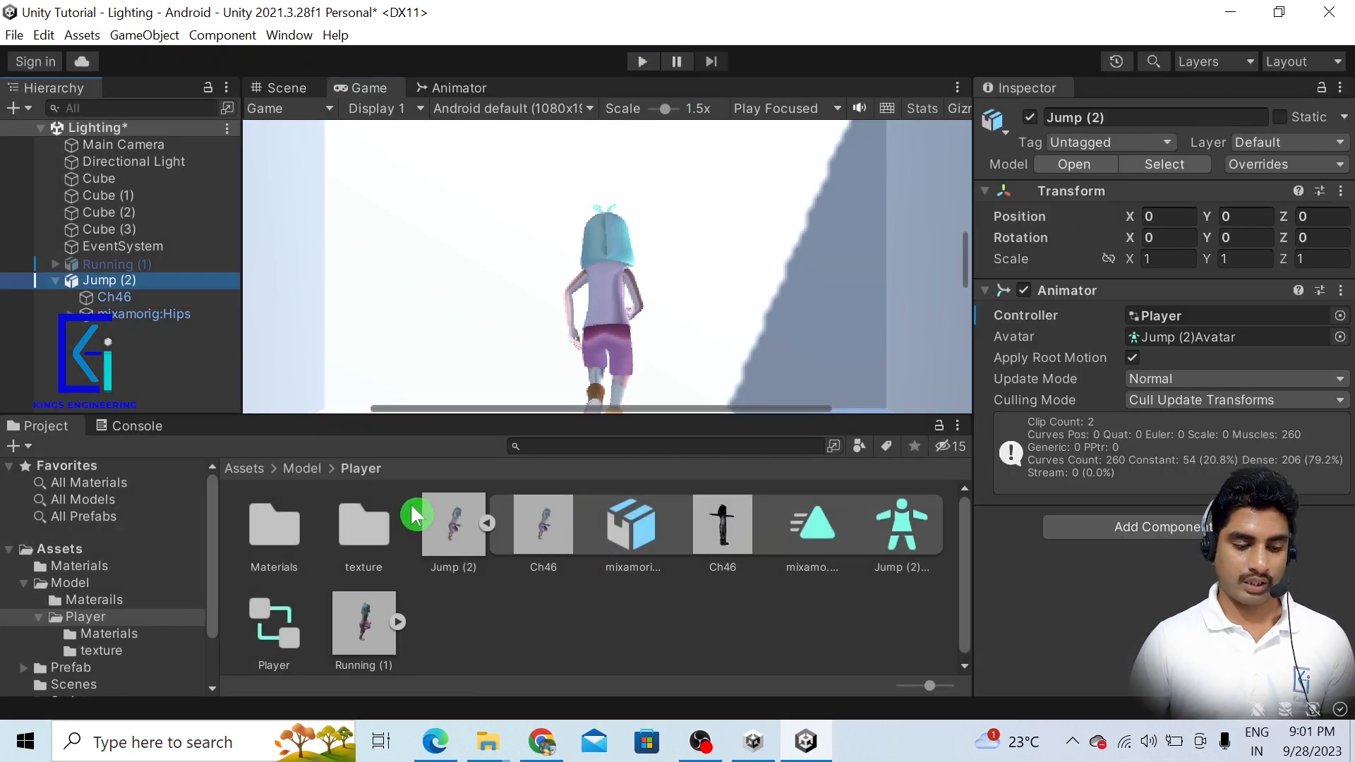
left_click(460, 519)
left_click(491, 530)
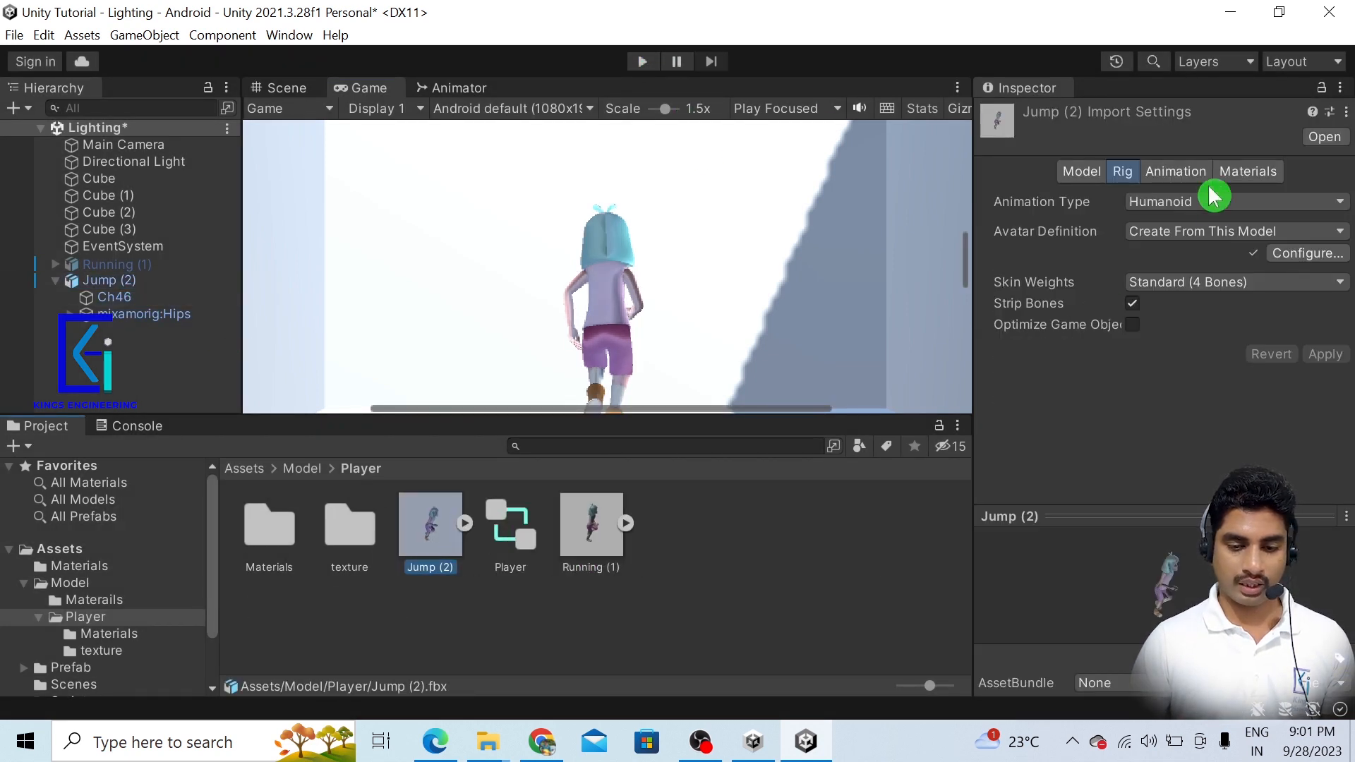
left_click(1200, 171)
scroll(1111, 374, "down", 4)
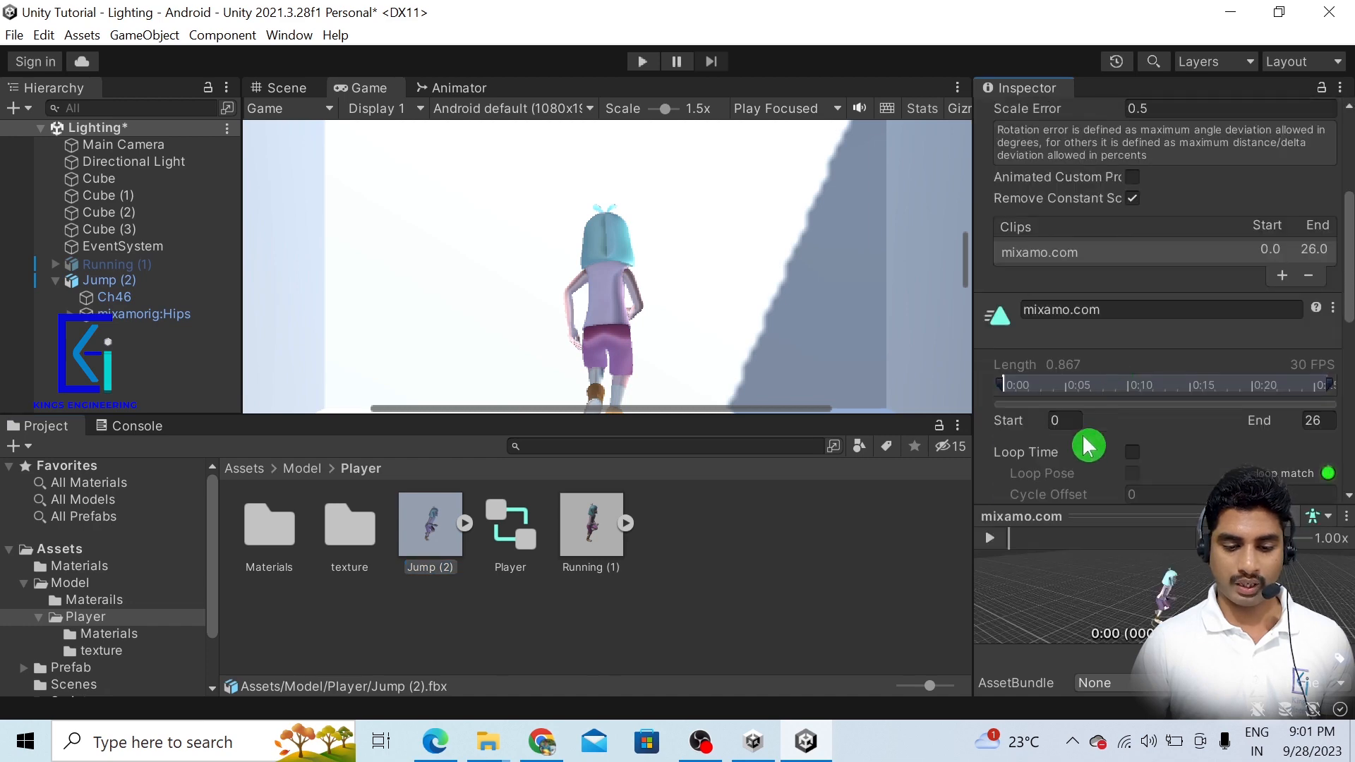
scroll(1081, 434, "down", 3)
left_click(1132, 337)
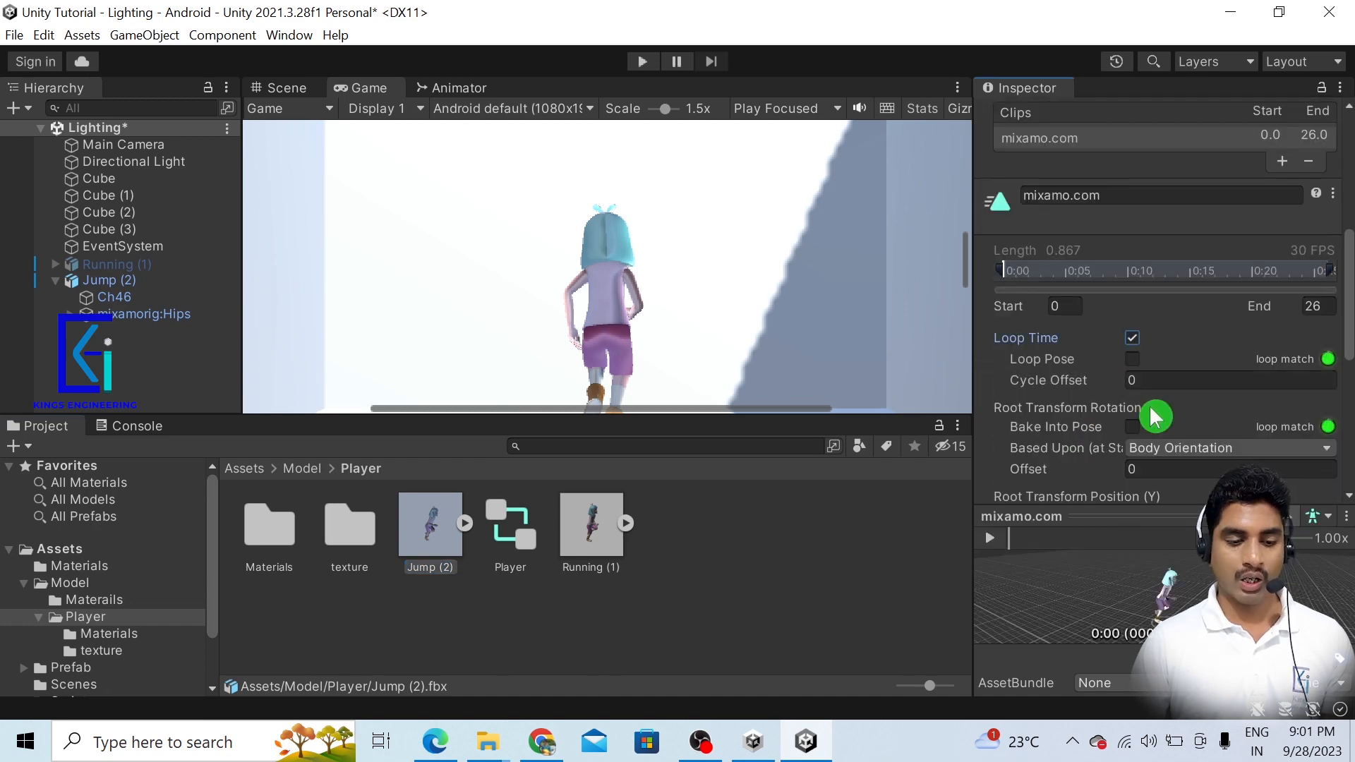
Run the scene with the pending Jump (2) import settings applied to check the looping animation, and stop playback.
left_click(641, 60)
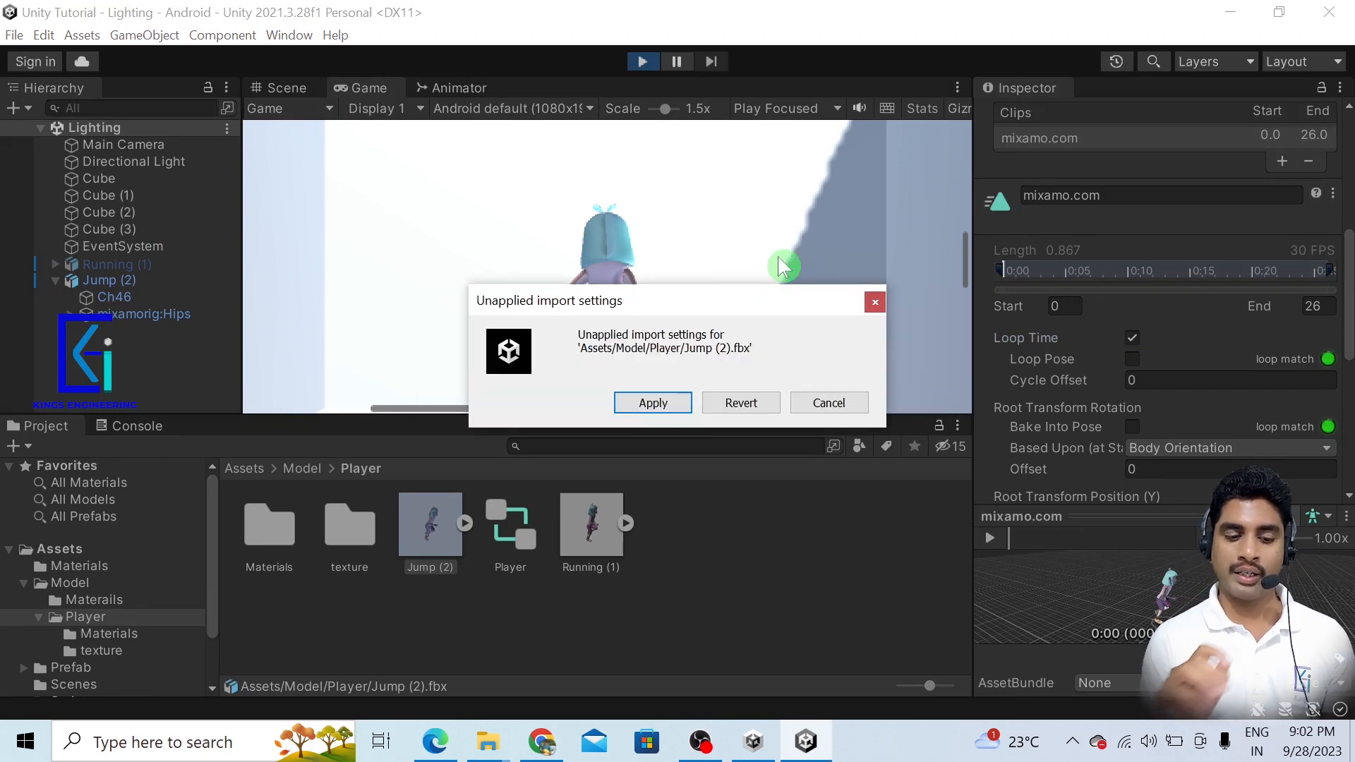
left_click(679, 402)
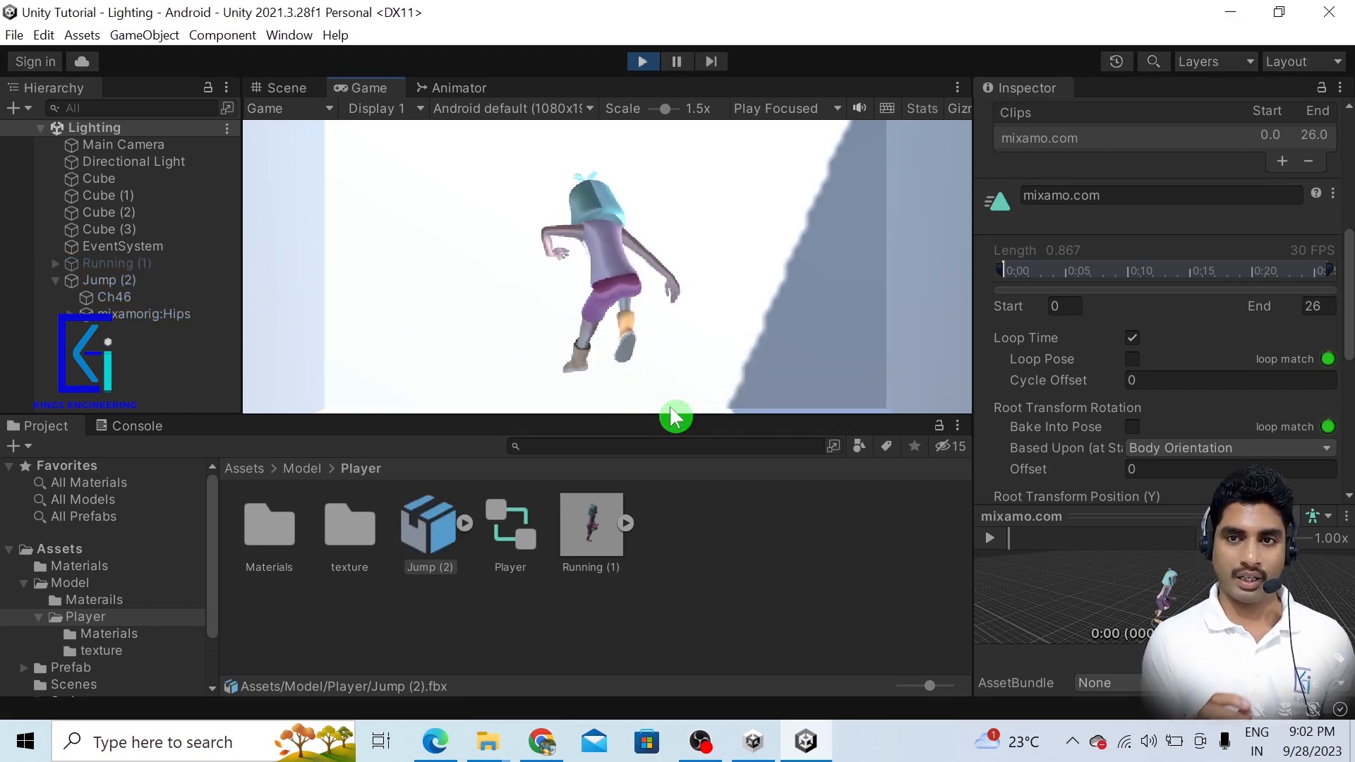
left_click(658, 64)
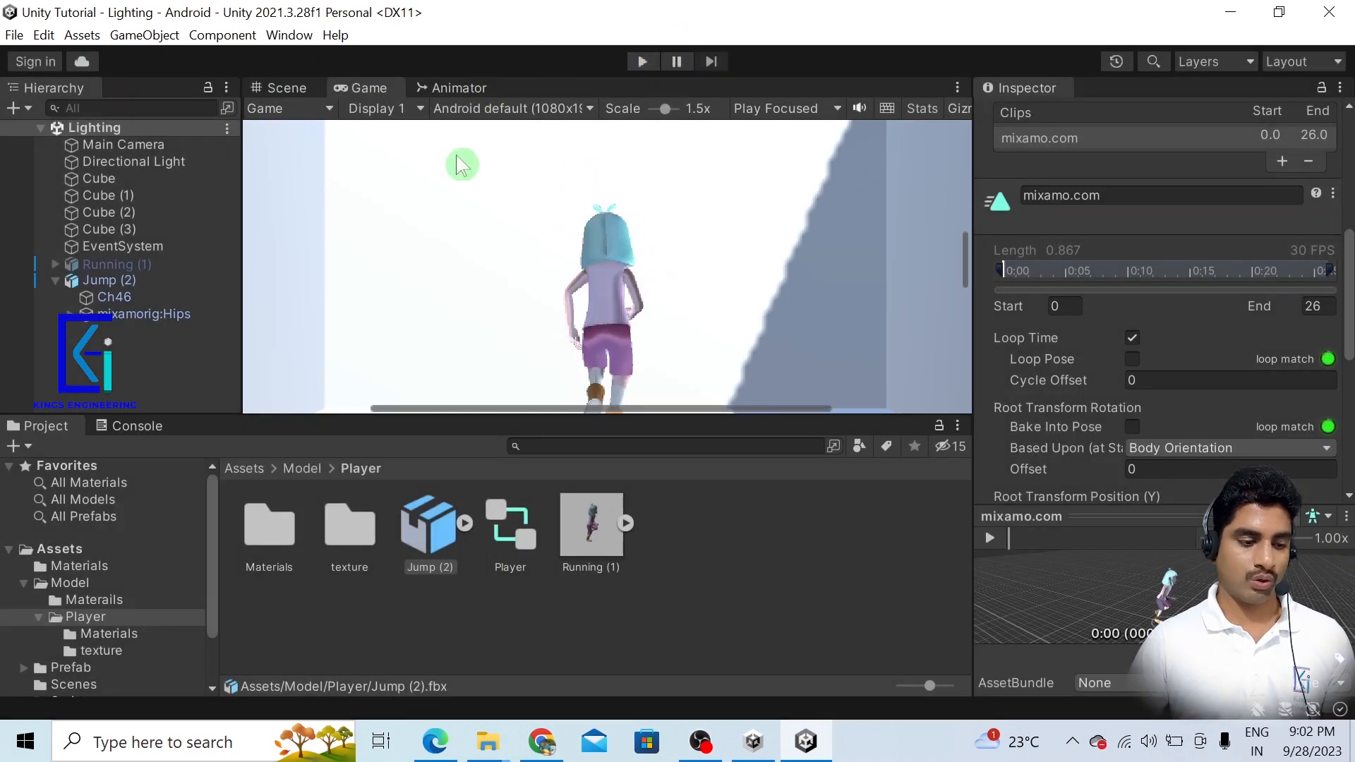
Reactivate the Running (1) character and delete the Jump (2) object from the scene.
left_click(57, 281)
left_click(77, 269)
left_click(1031, 121)
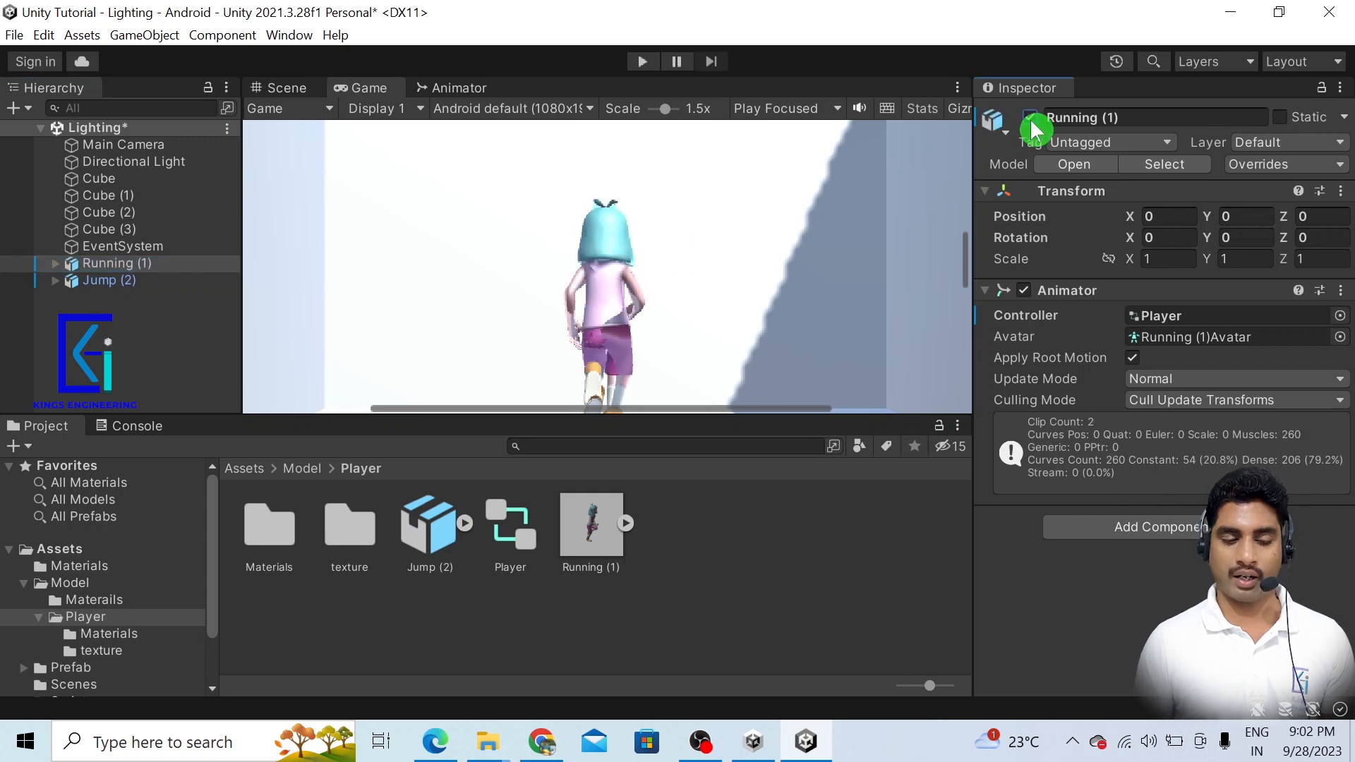
left_click(136, 282)
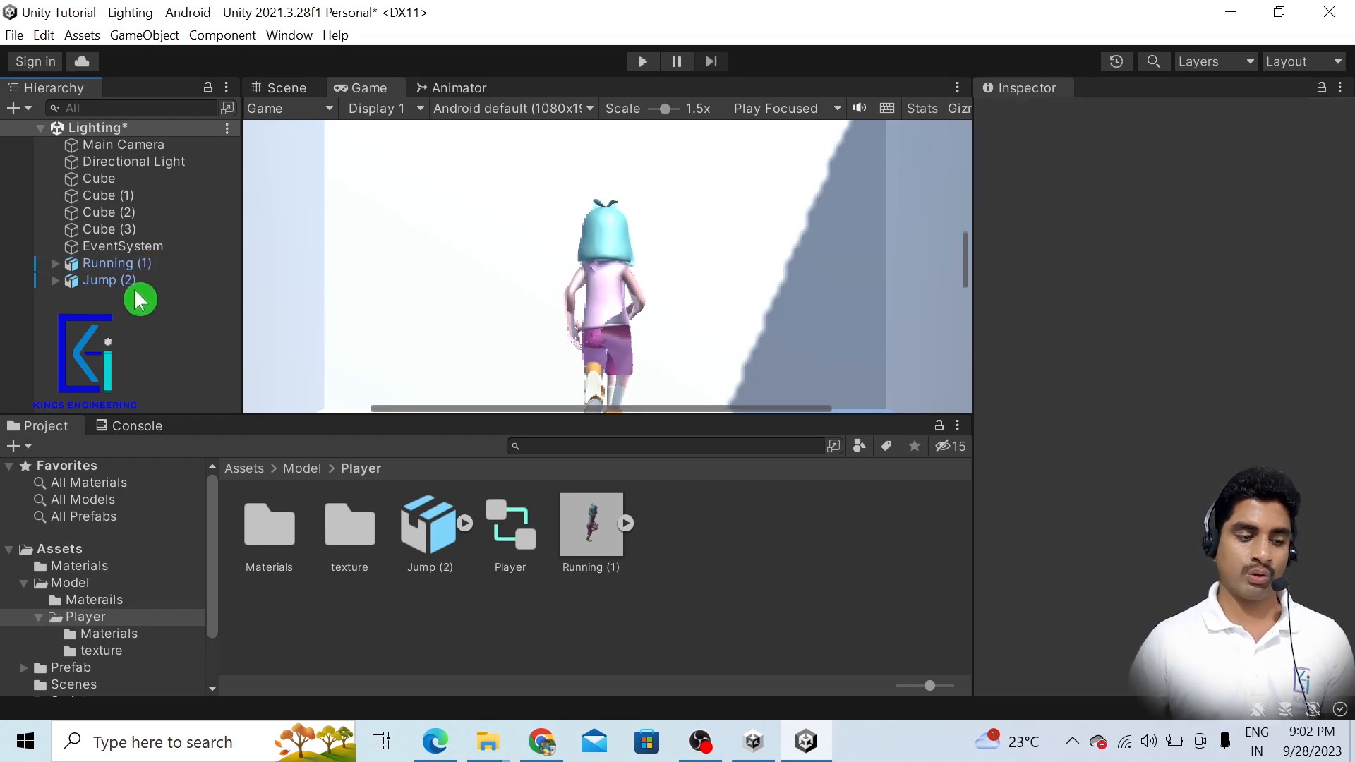
right_click(136, 282)
left_click(189, 283)
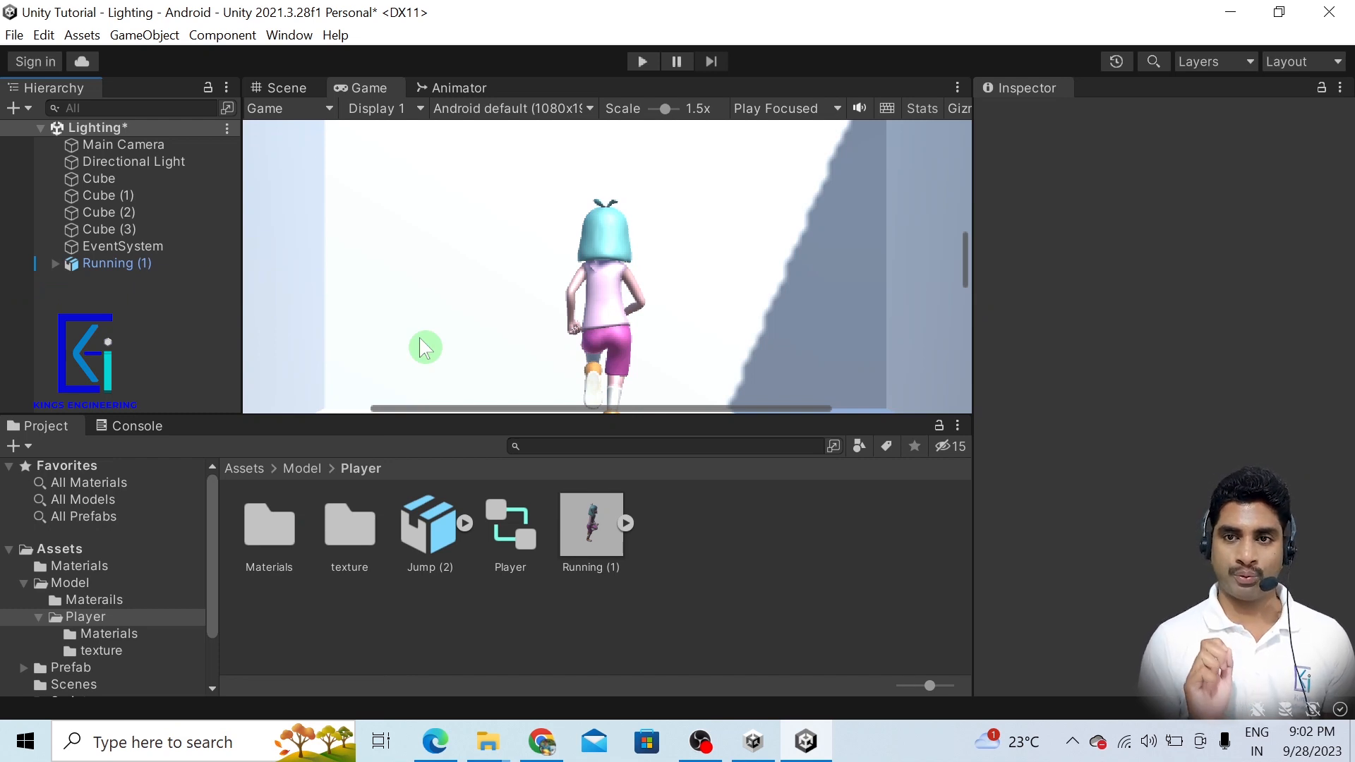
Examine the Running (1) object's Animator controller and the loop settings of the Running (1) model's animation clip.
left_click(112, 264)
key("Right")
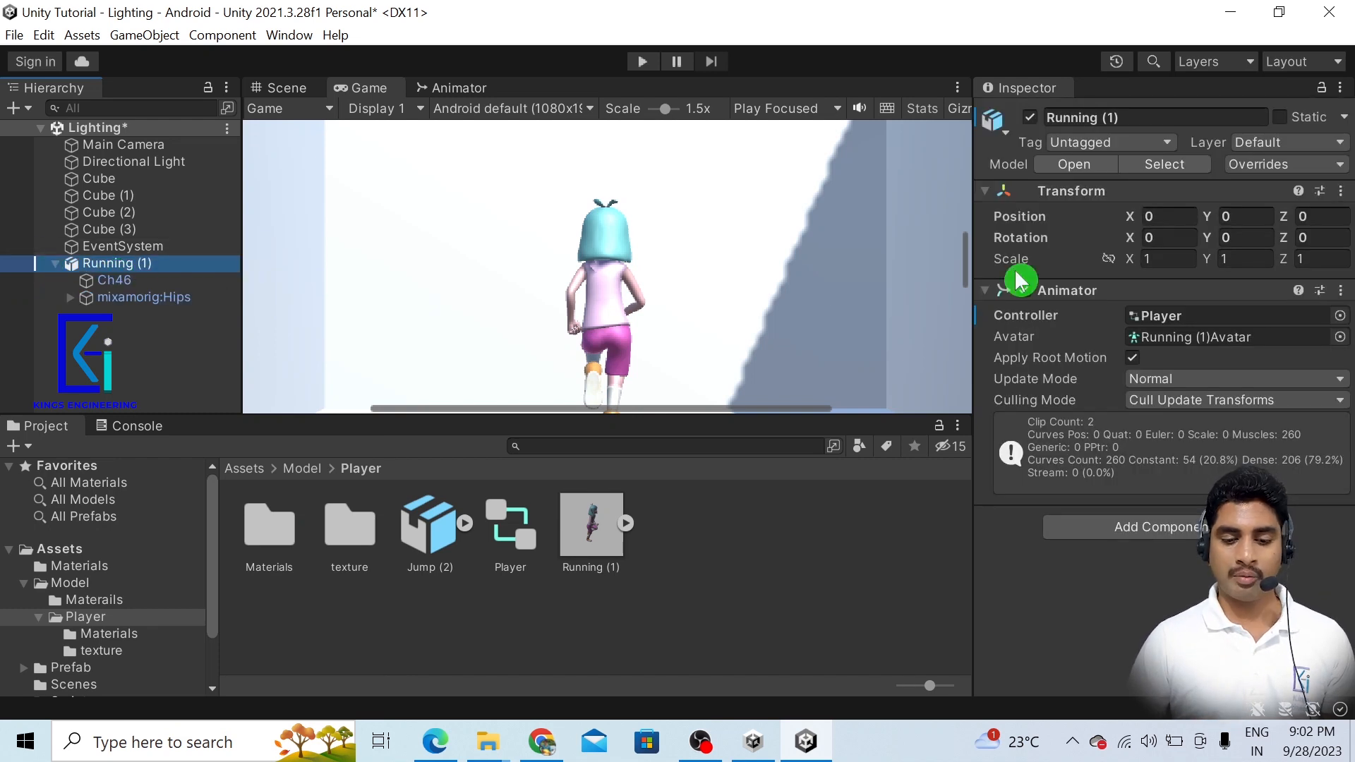
left_click(1166, 318)
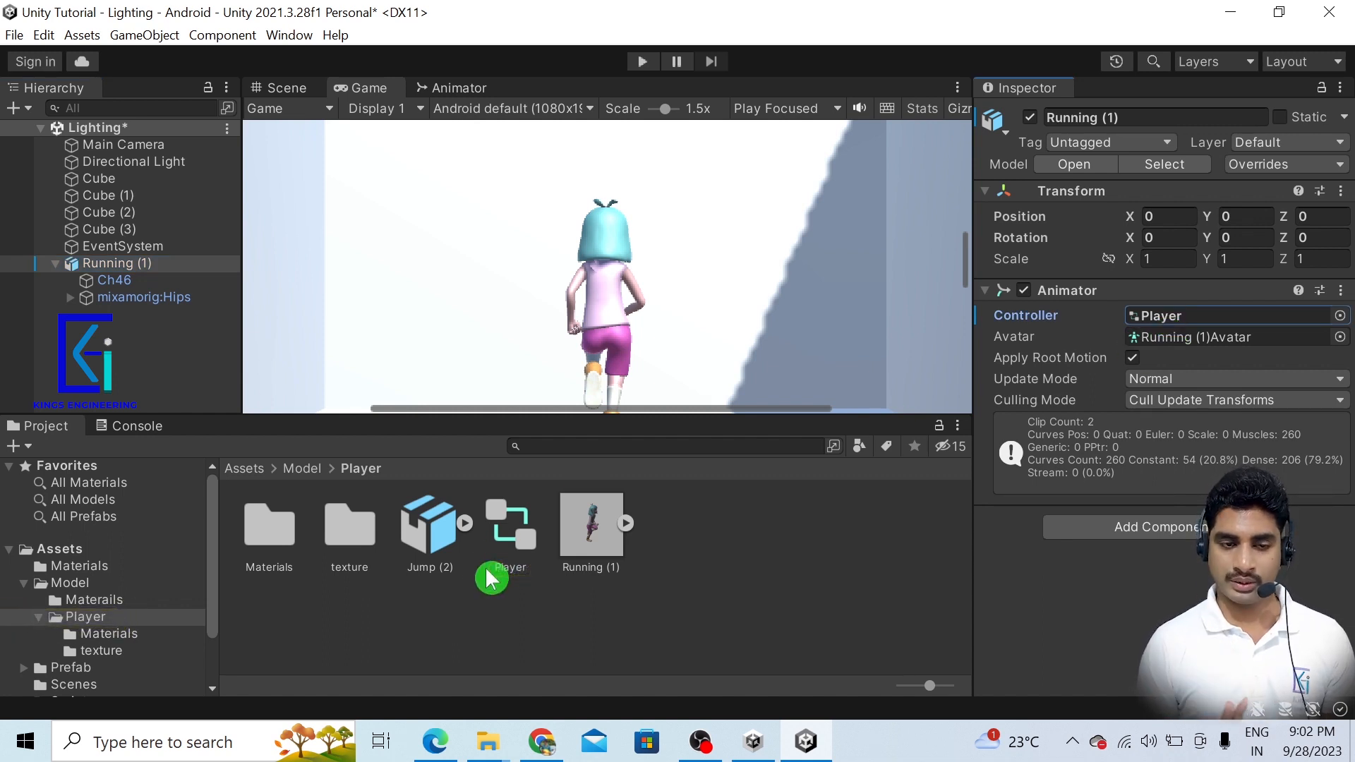
left_click(626, 523)
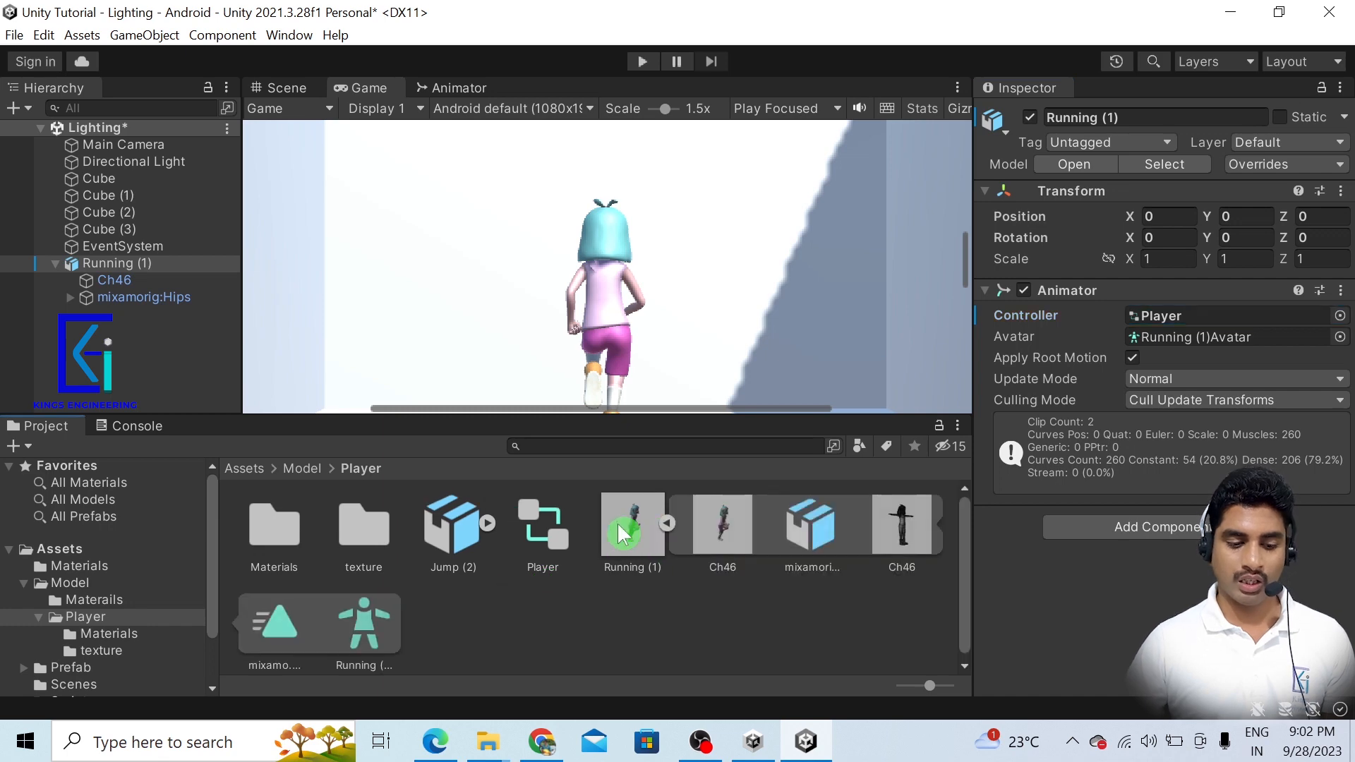
left_click(642, 536)
scroll(1119, 453, "down", 3)
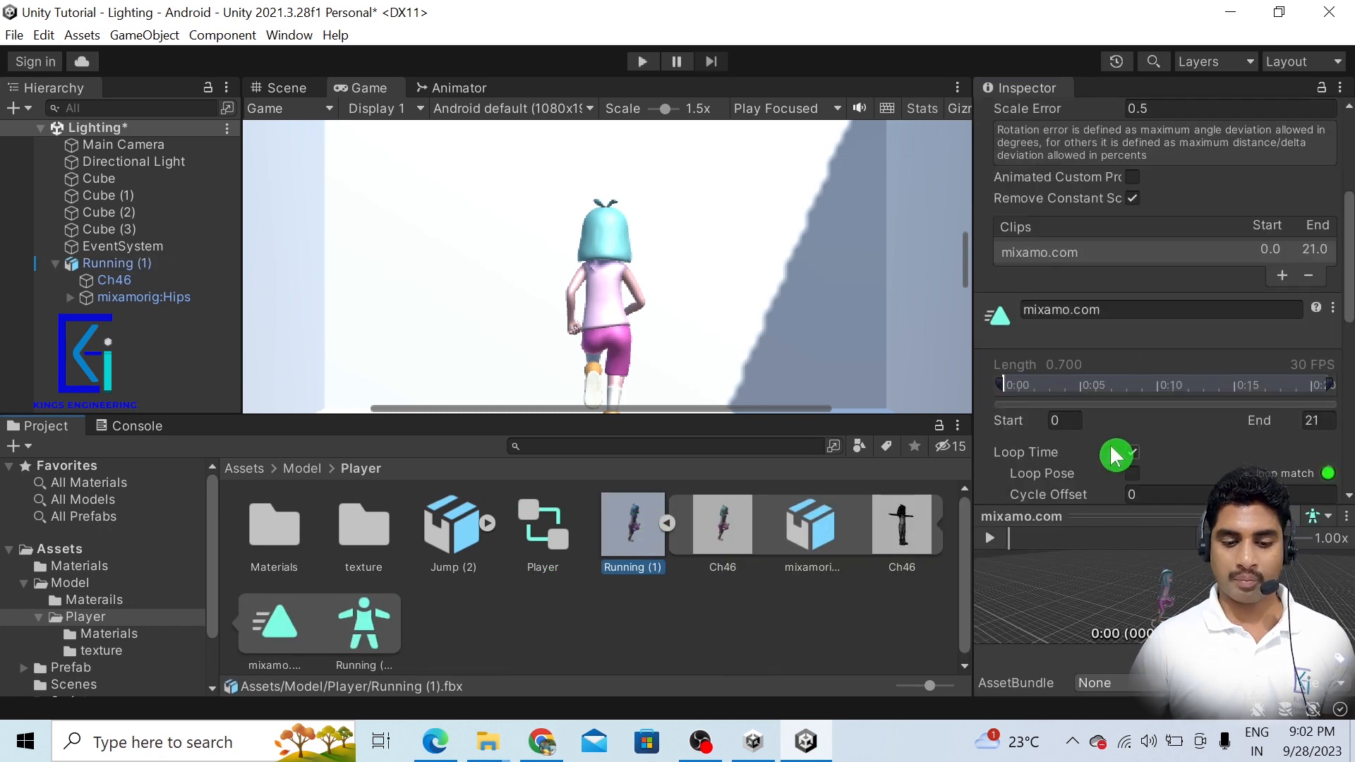
scroll(1133, 408, "down", 1)
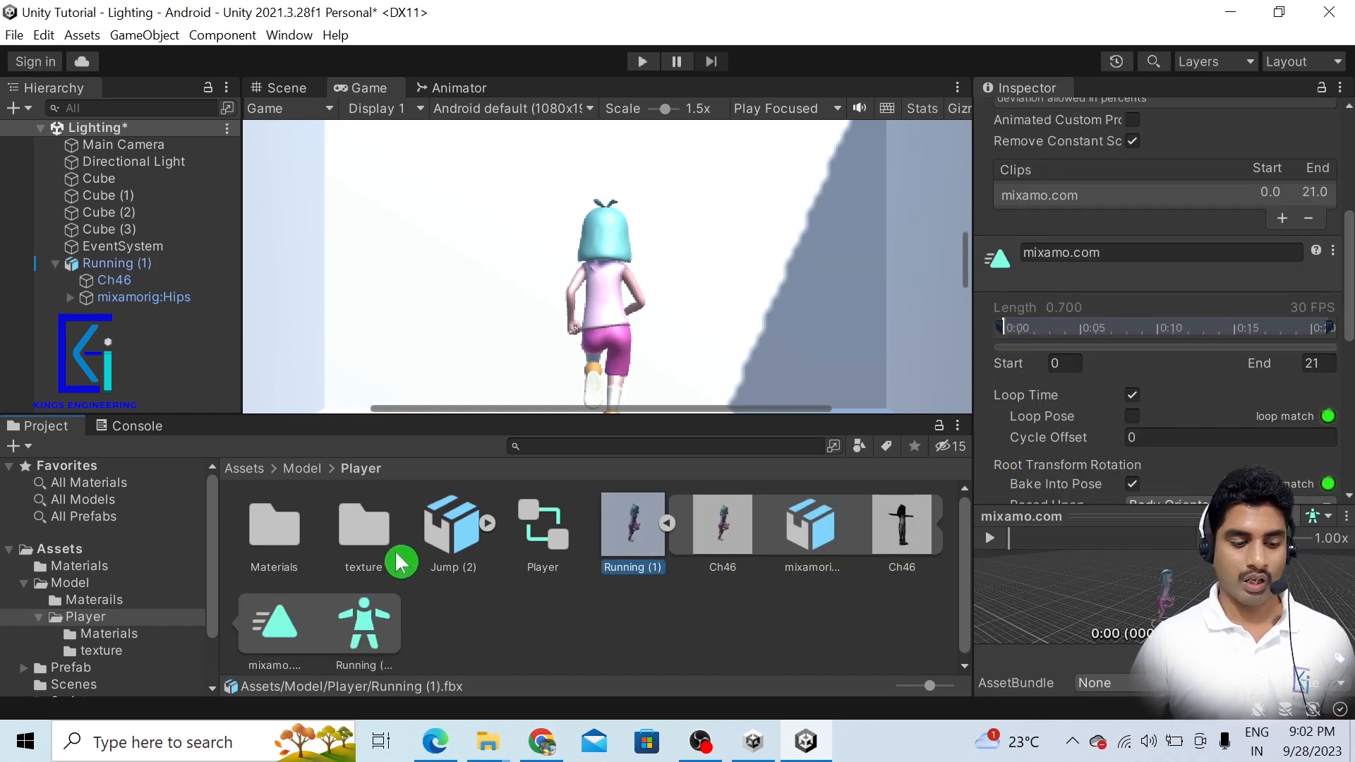
Turn off Loop Time for the Jump (2) model's mixamo.com clip and apply the import settings.
left_click(455, 531)
left_click(1133, 399)
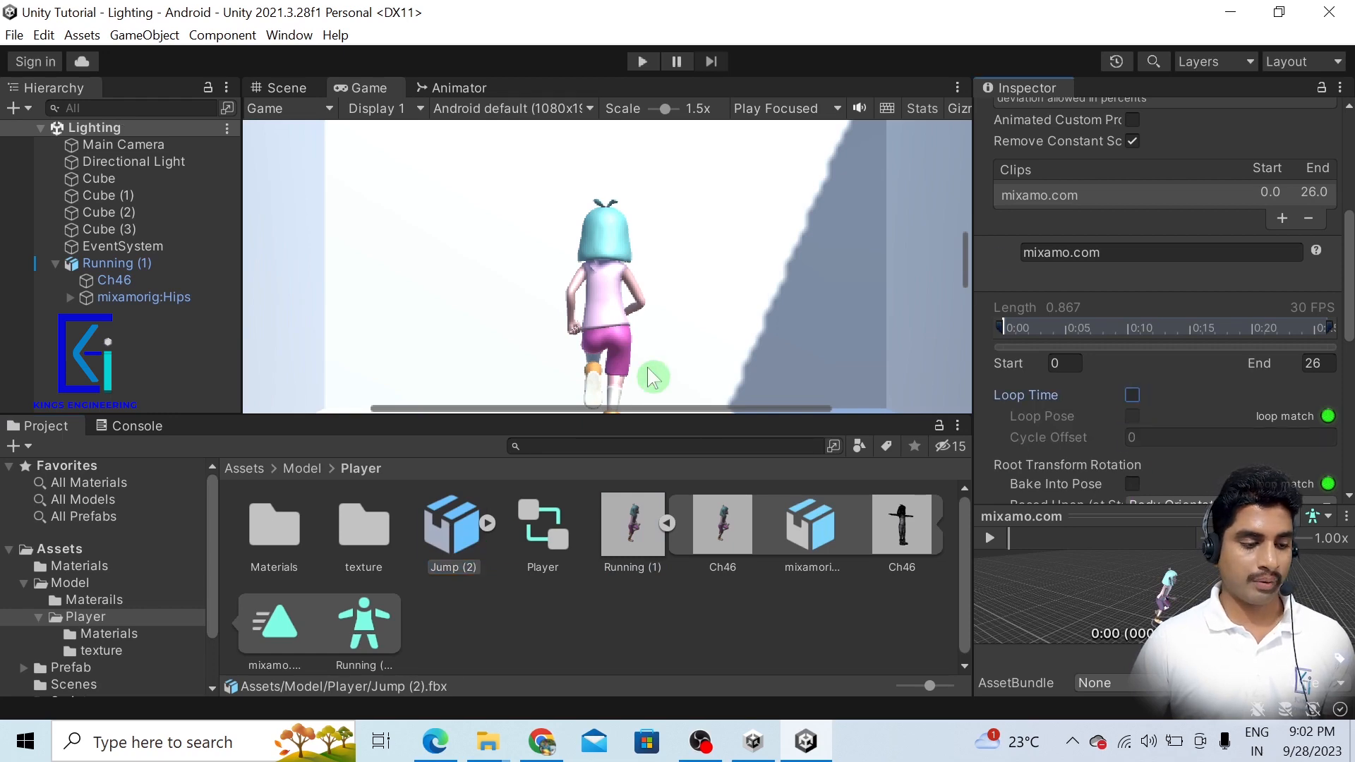
left_click_drag(455, 526, 144, 267)
left_click(750, 402)
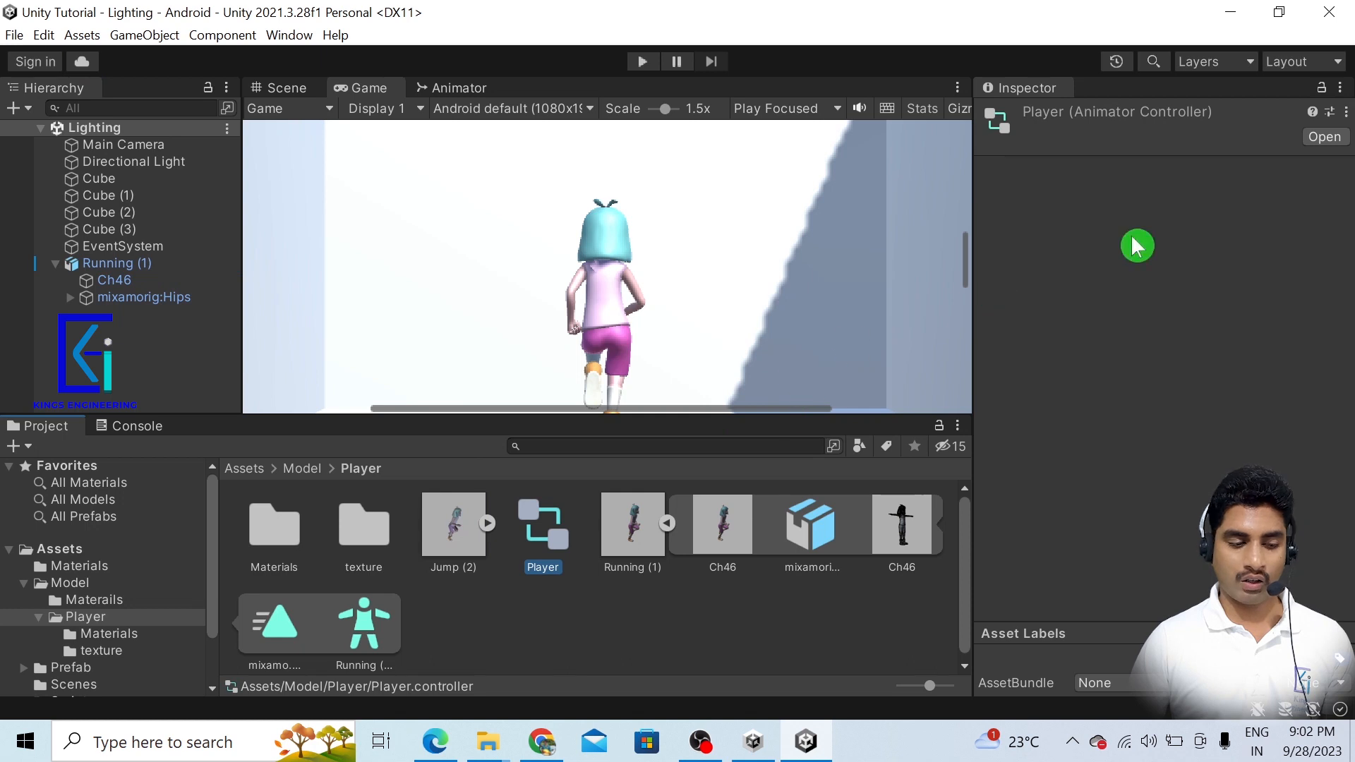
Rename the Running (1) model's mixamo.com animation clip as running and apply the import settings.
double_click(534, 542)
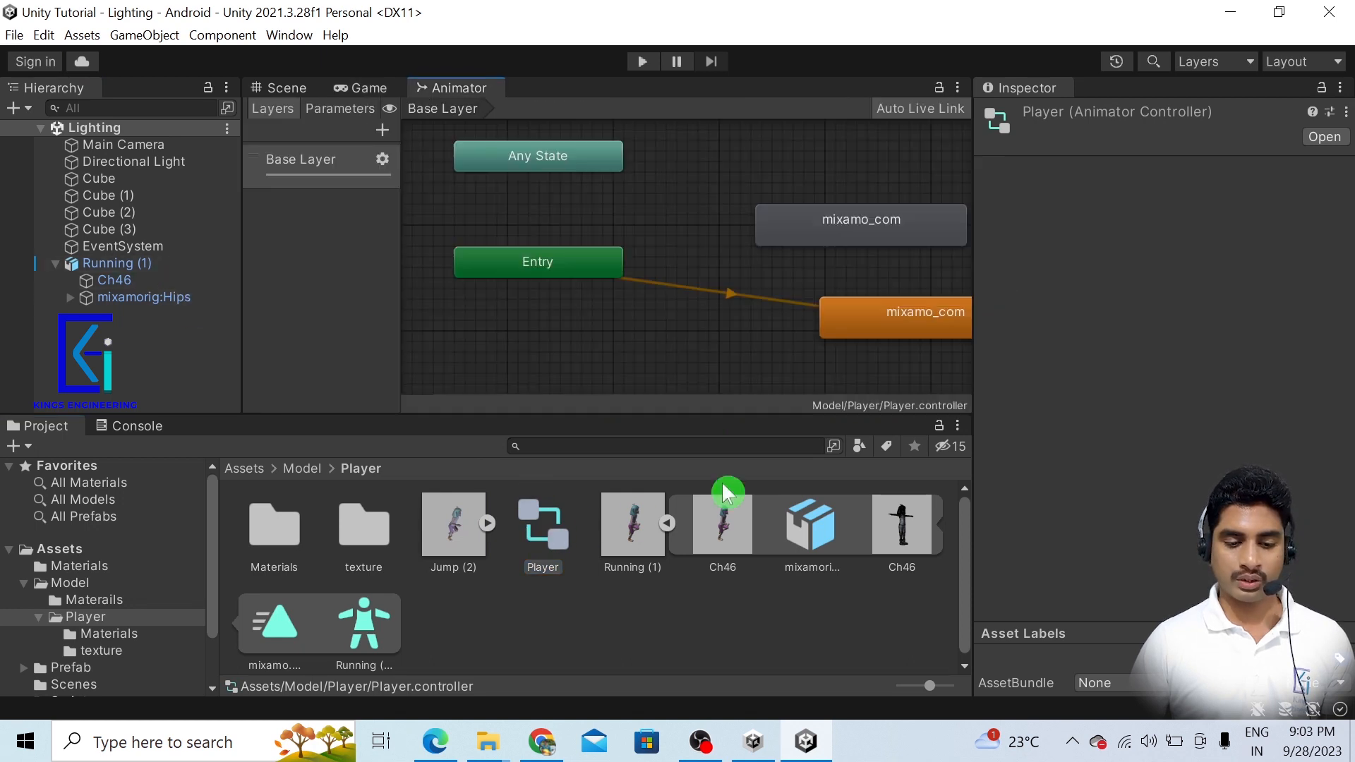
left_click(879, 344)
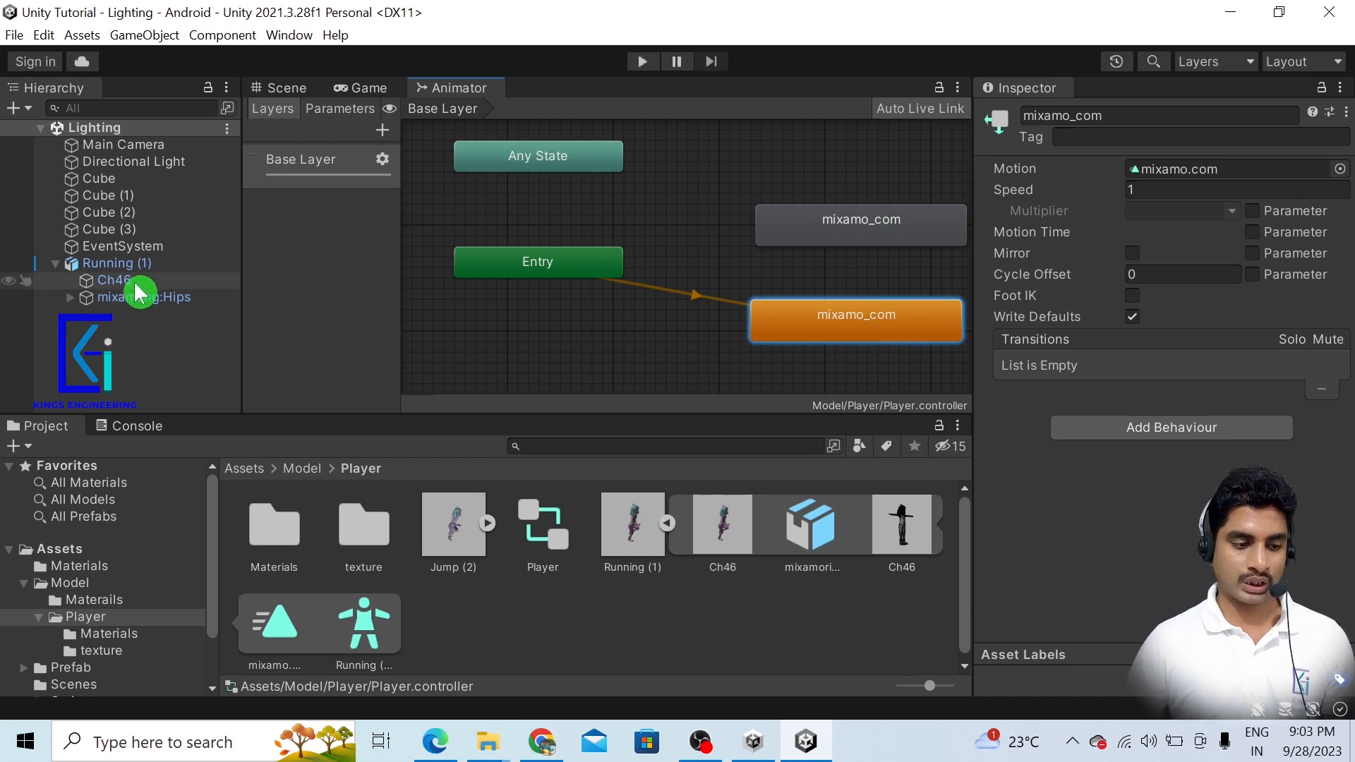
left_click(113, 265)
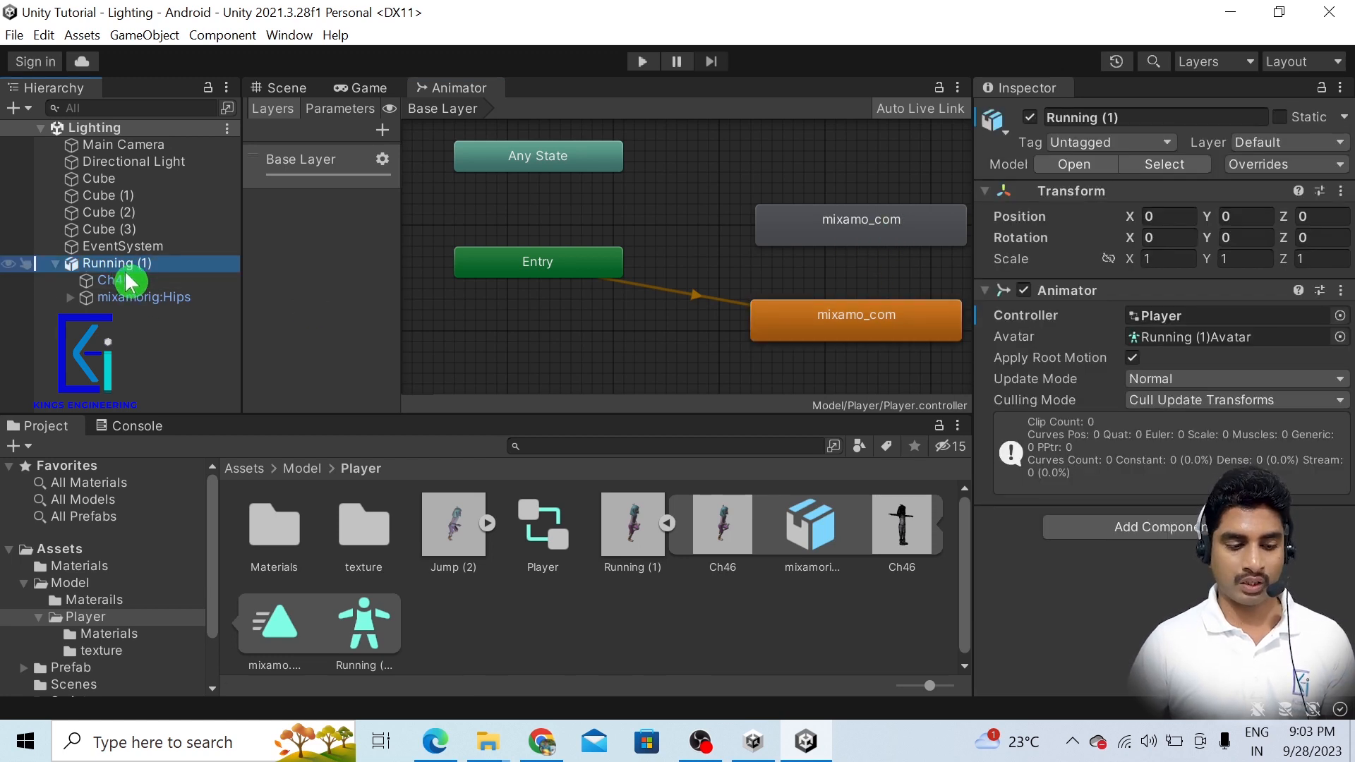
left_click(624, 540)
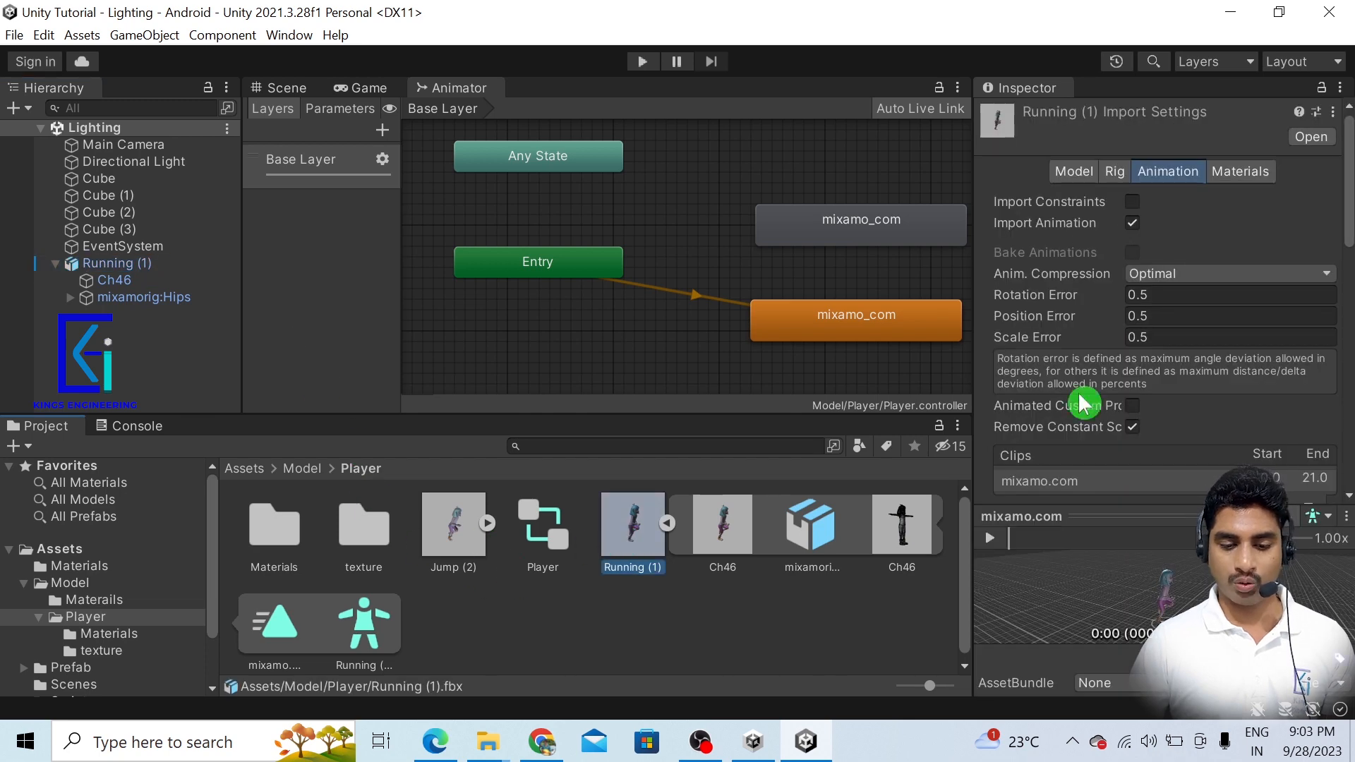
scroll(1220, 359, "down", 3)
left_click(1167, 422)
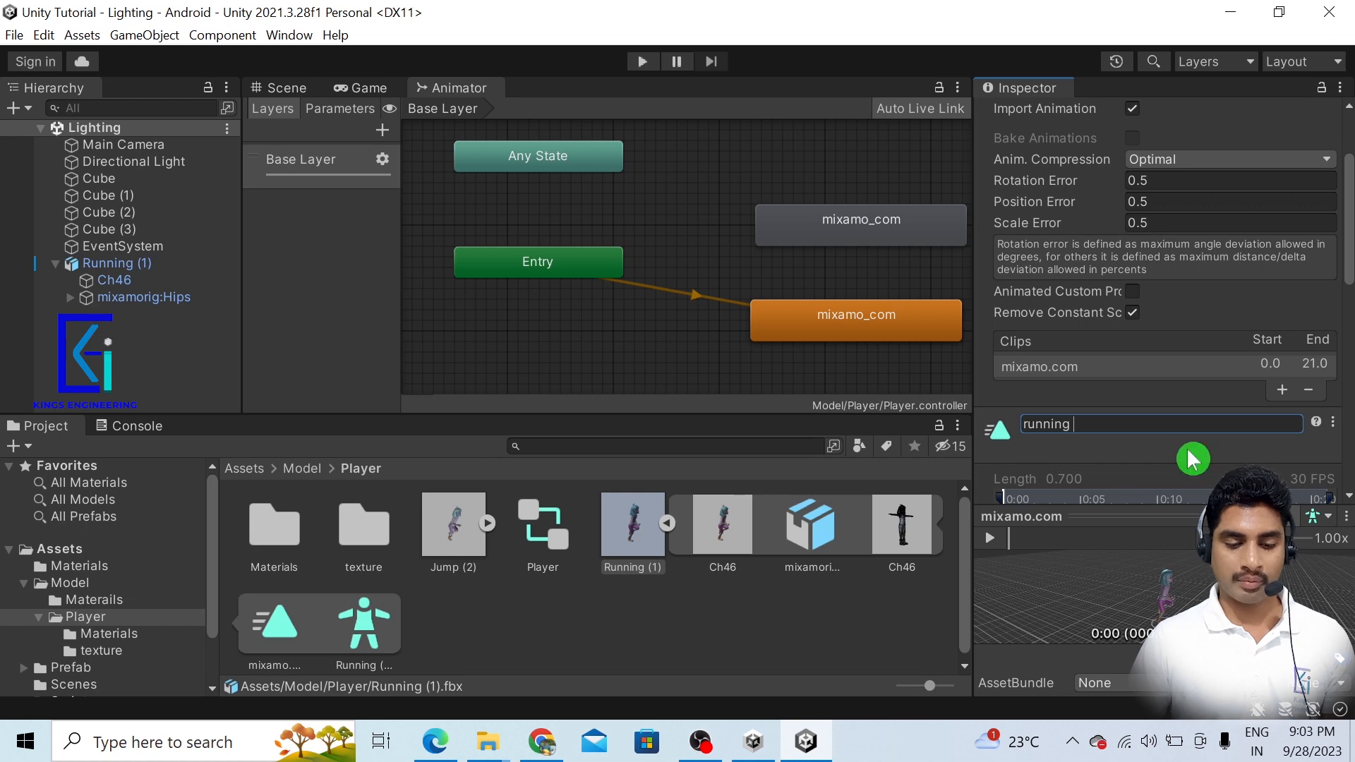
left_click(140, 268)
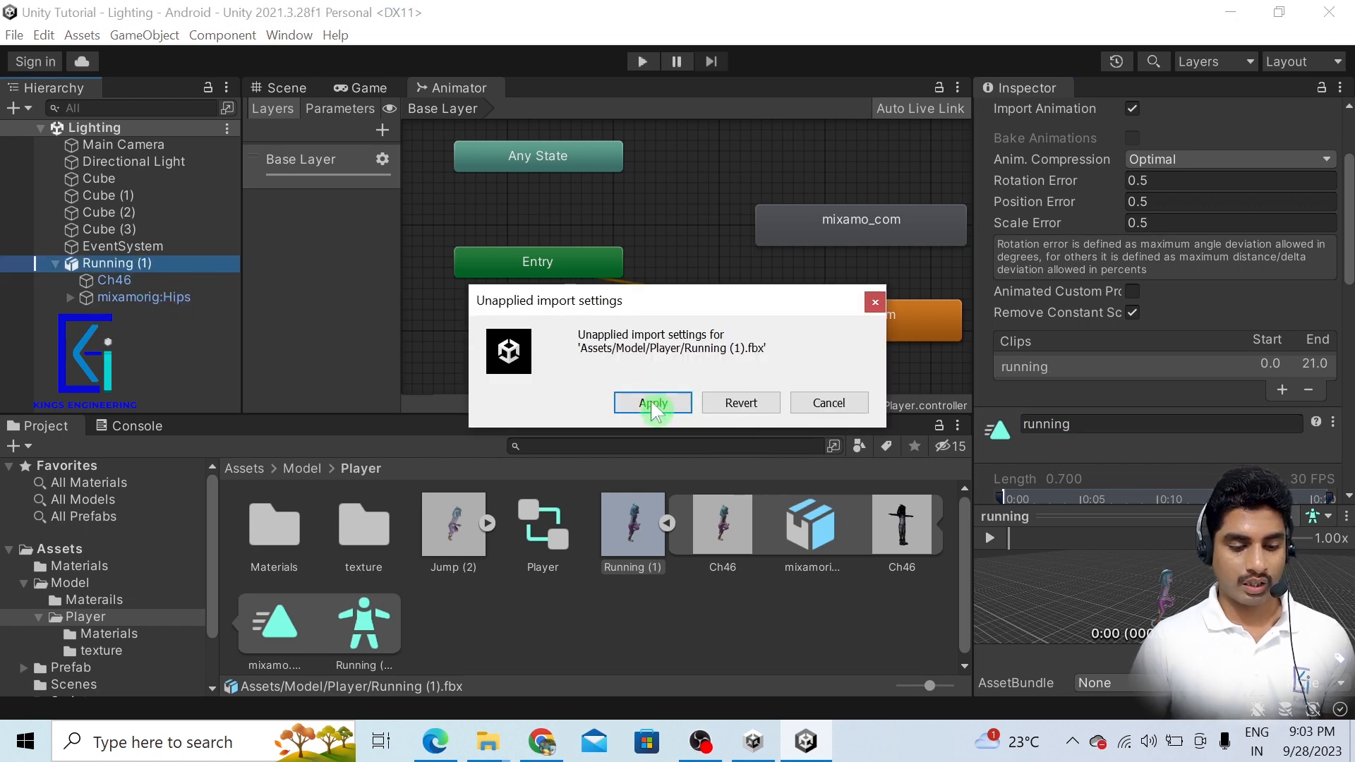
left_click(649, 403)
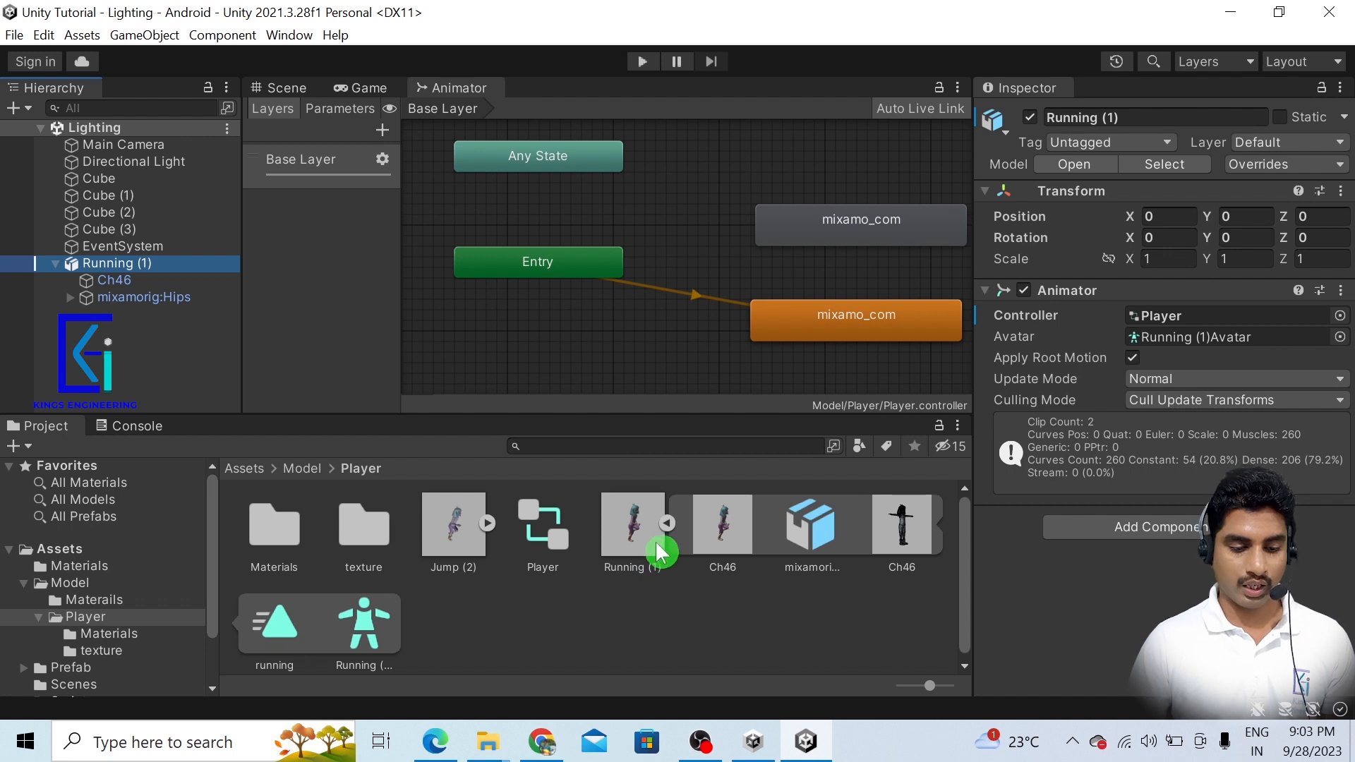
Rename the Jump (2) model's mixamo.com animation clip as jump and apply the import settings.
left_click(667, 522)
left_click(487, 522)
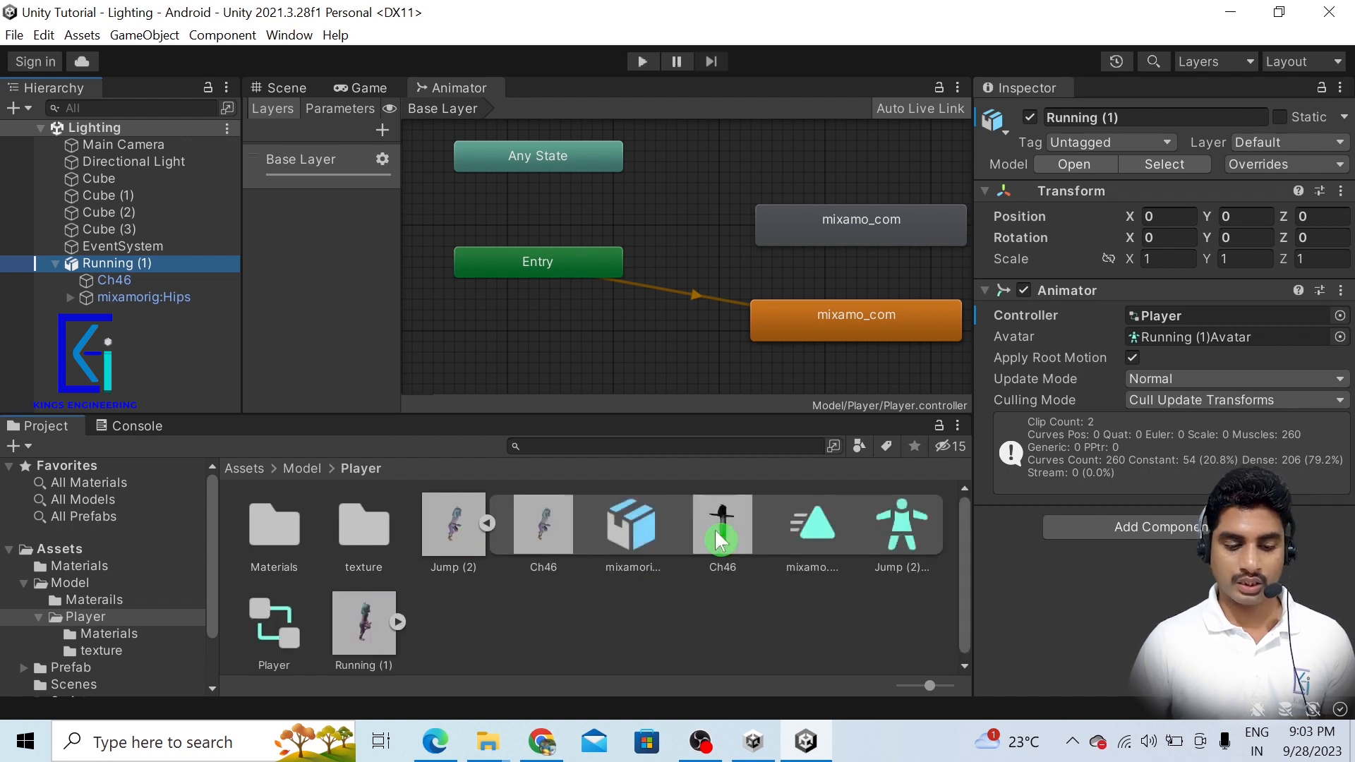
left_click(780, 544)
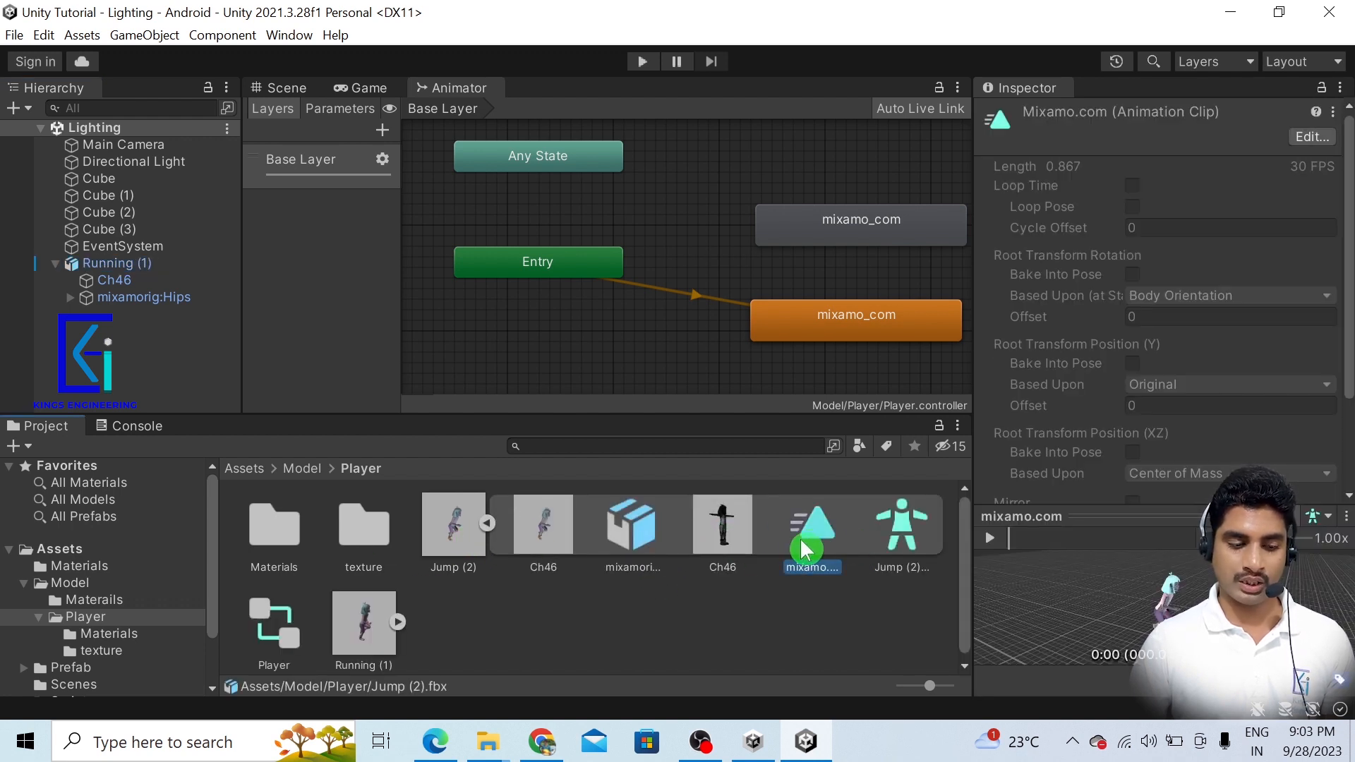
left_click(458, 536)
left_click(487, 522)
scroll(1289, 288, "down", 3)
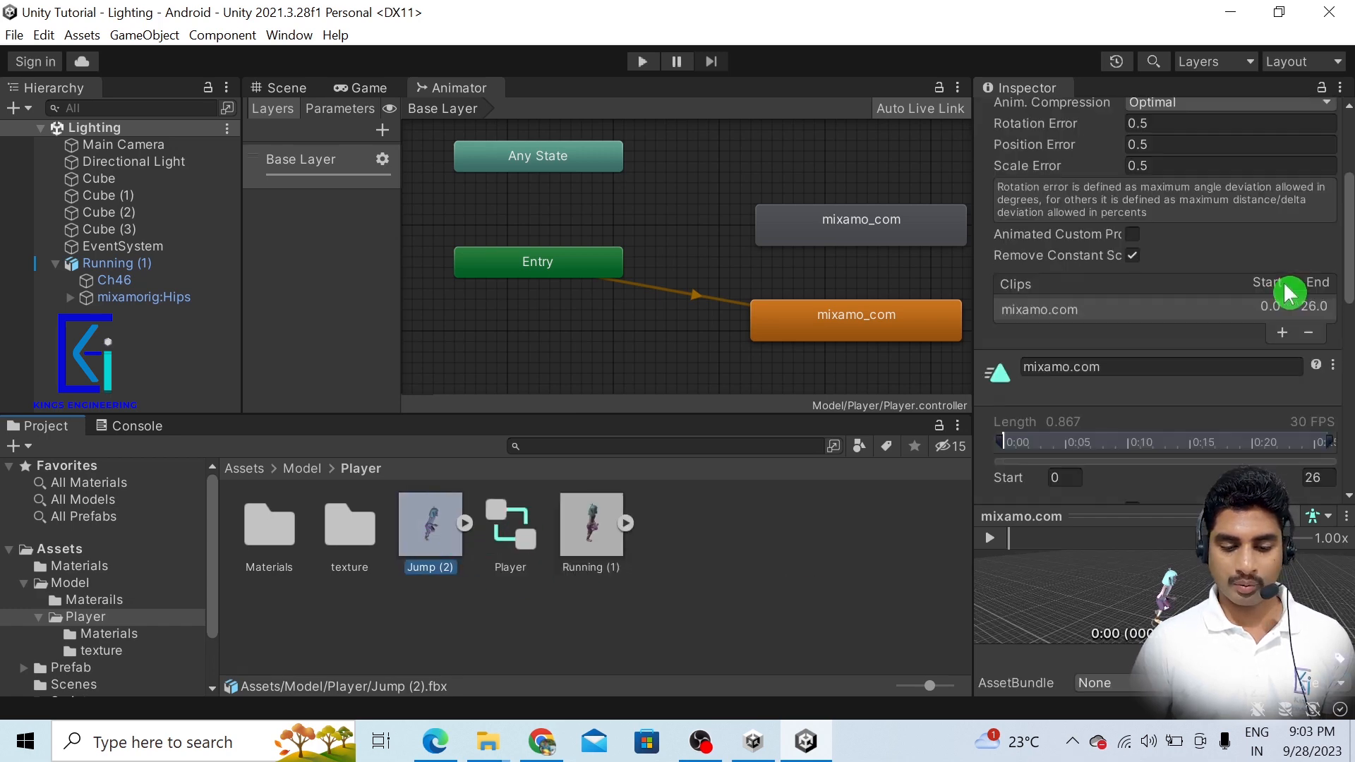
left_click(1086, 368)
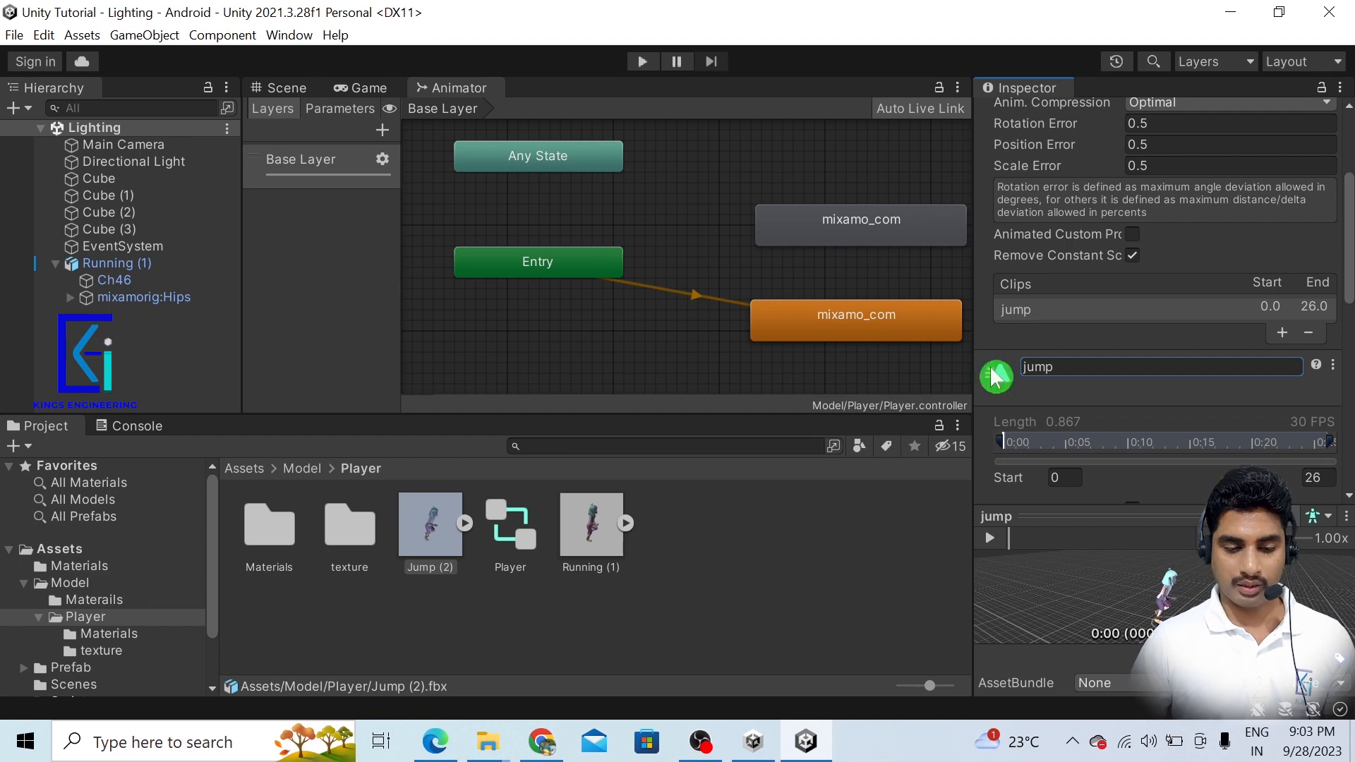
left_click(877, 313)
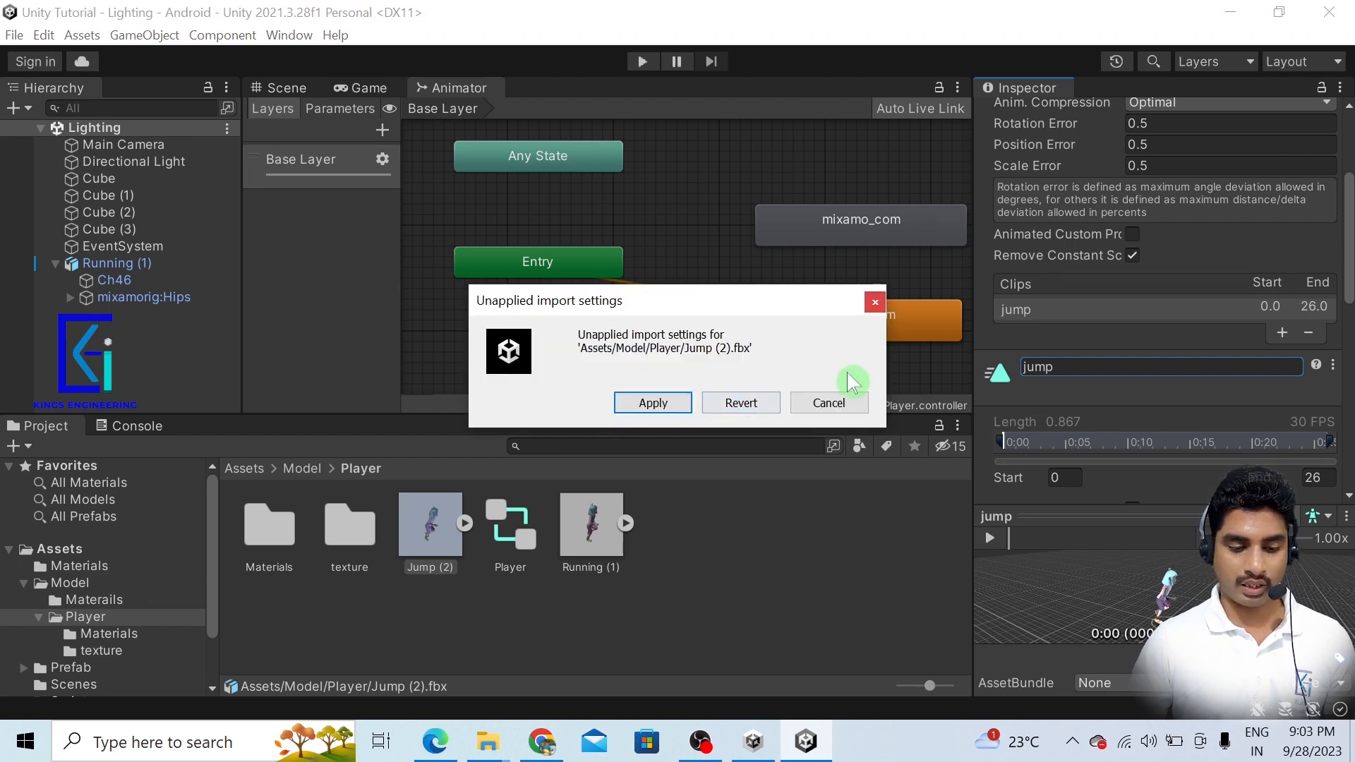
left_click(653, 402)
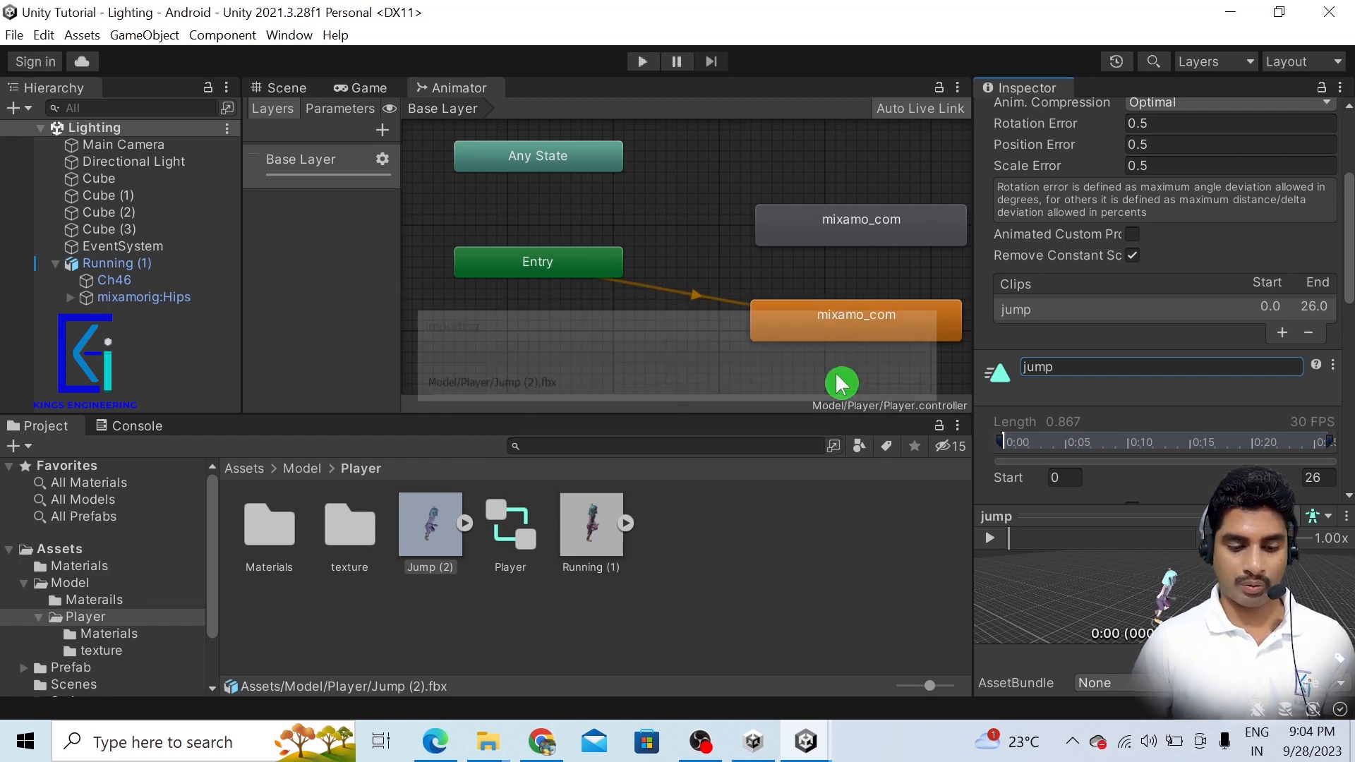
Delete both mixamo_com states from the Player controller's Base Layer.
right_click(890, 315)
left_click(931, 412)
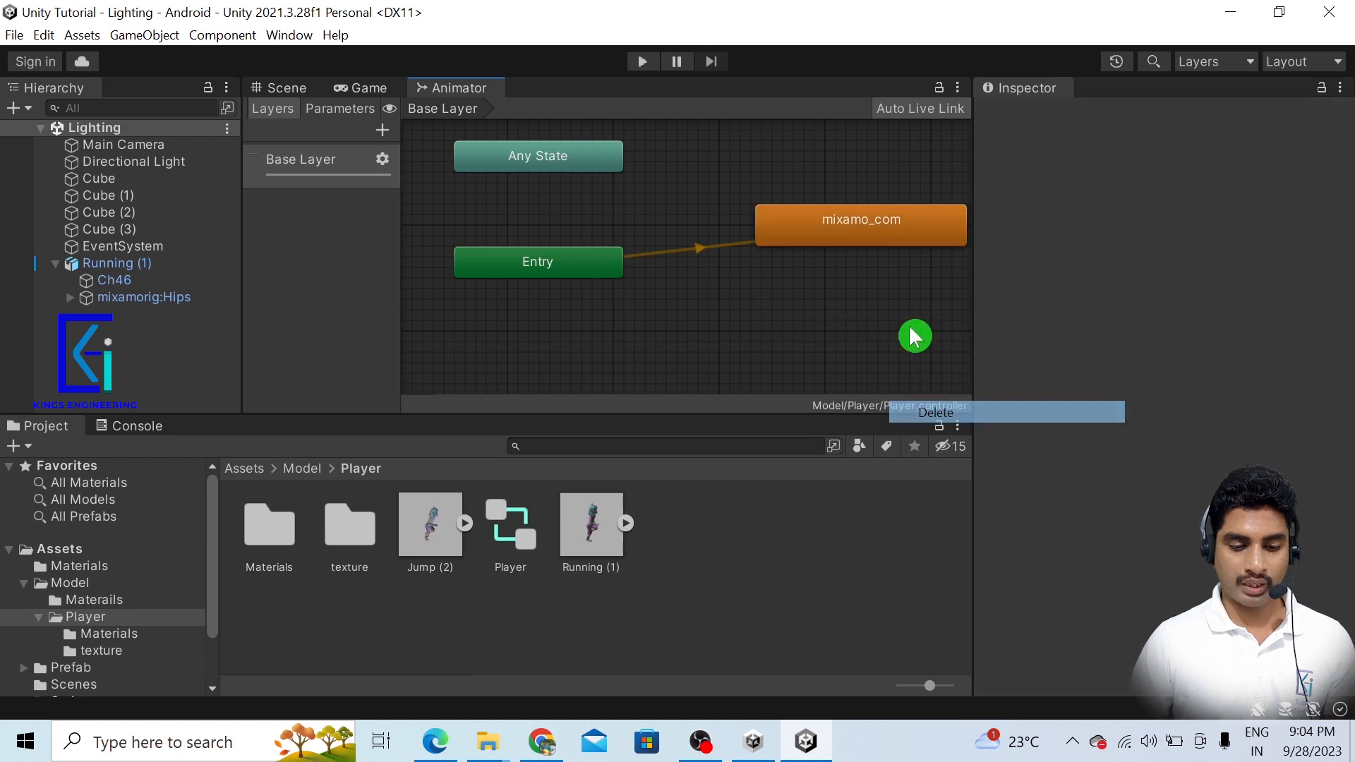
left_click(867, 235)
right_click(871, 236)
left_click(901, 332)
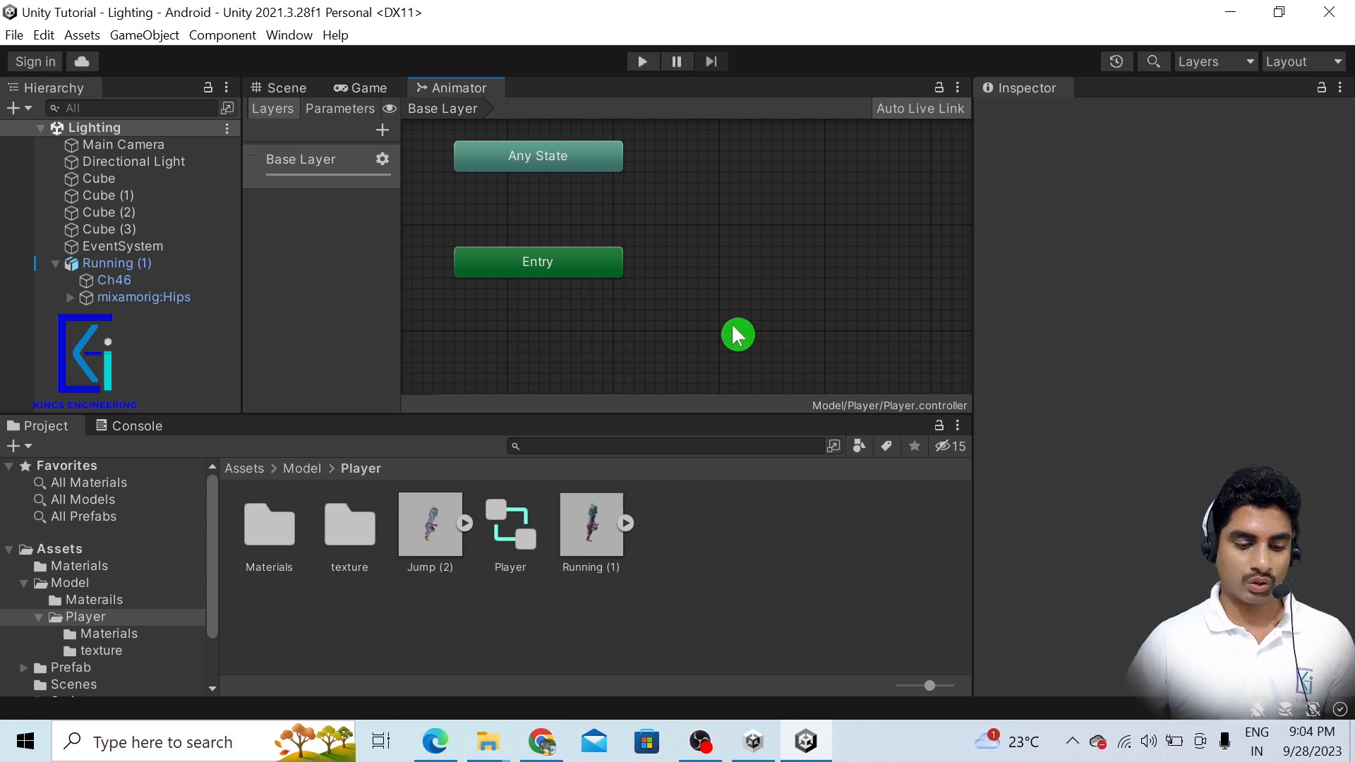
Add the running clip from the Running (1) model as the default state of the Player controller's Base Layer.
left_click(622, 530)
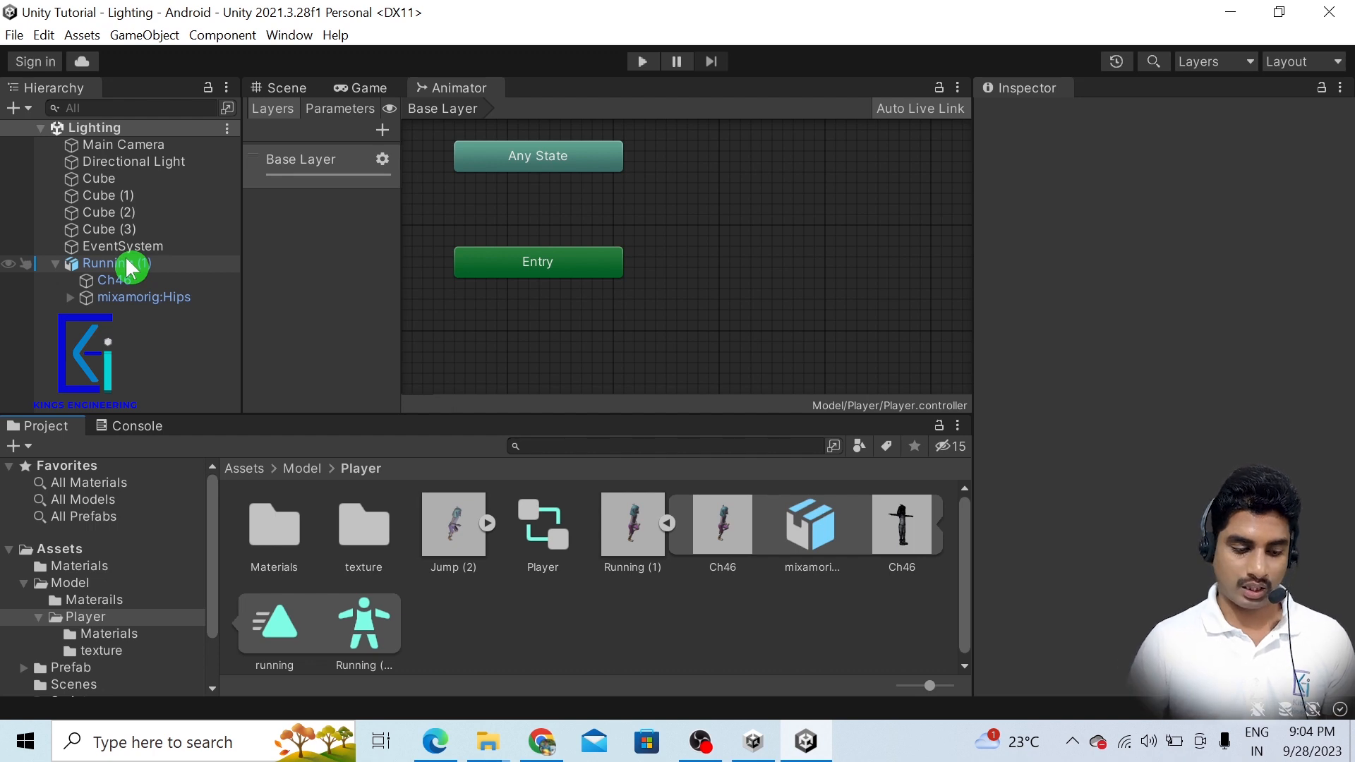
left_click_drag(278, 628, 744, 338)
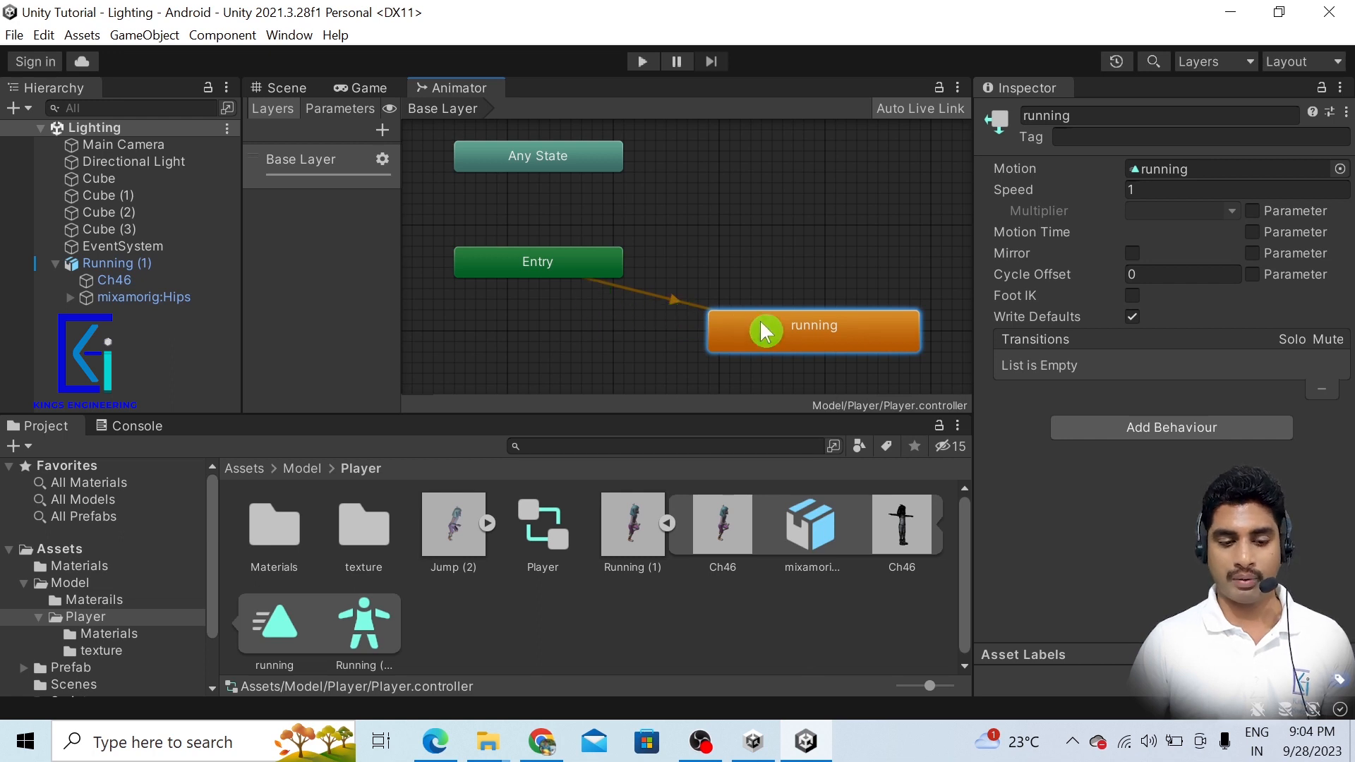
right_click(785, 327)
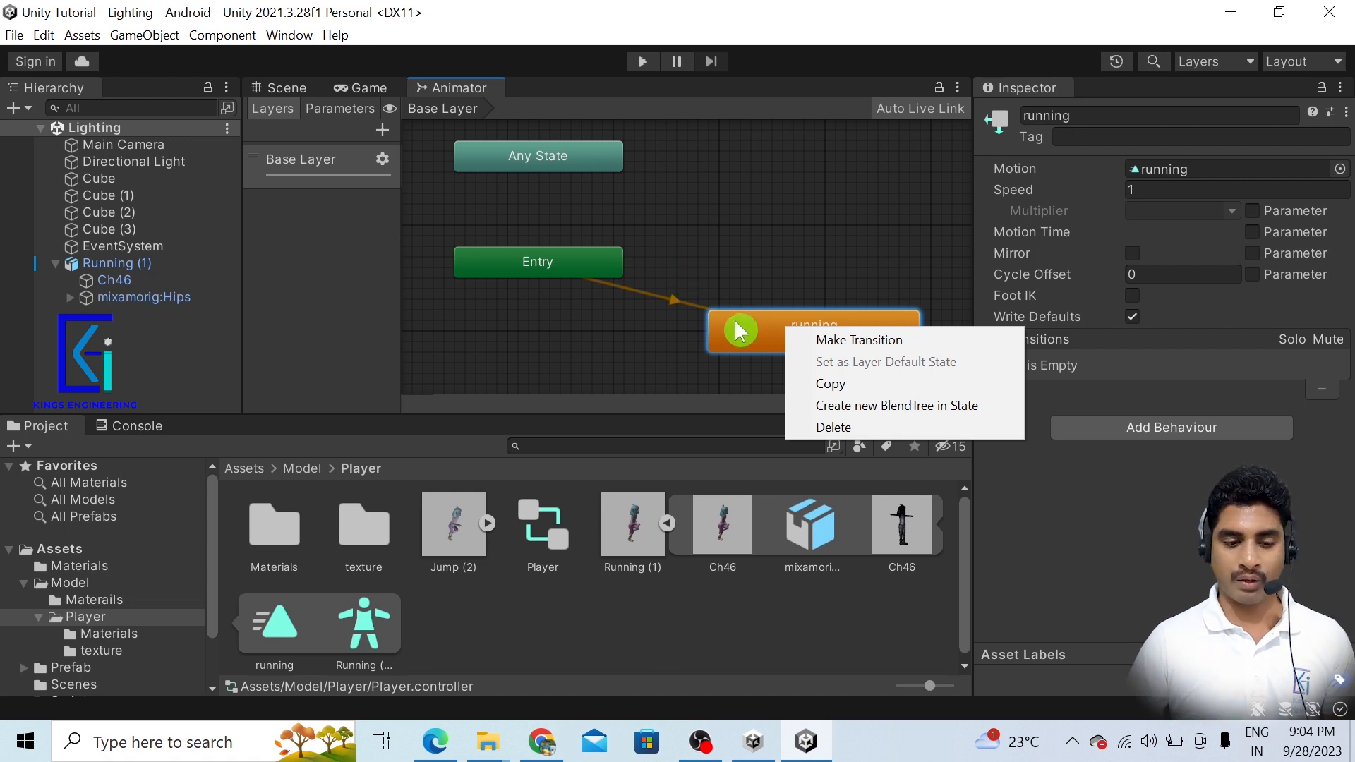
left_click(786, 286)
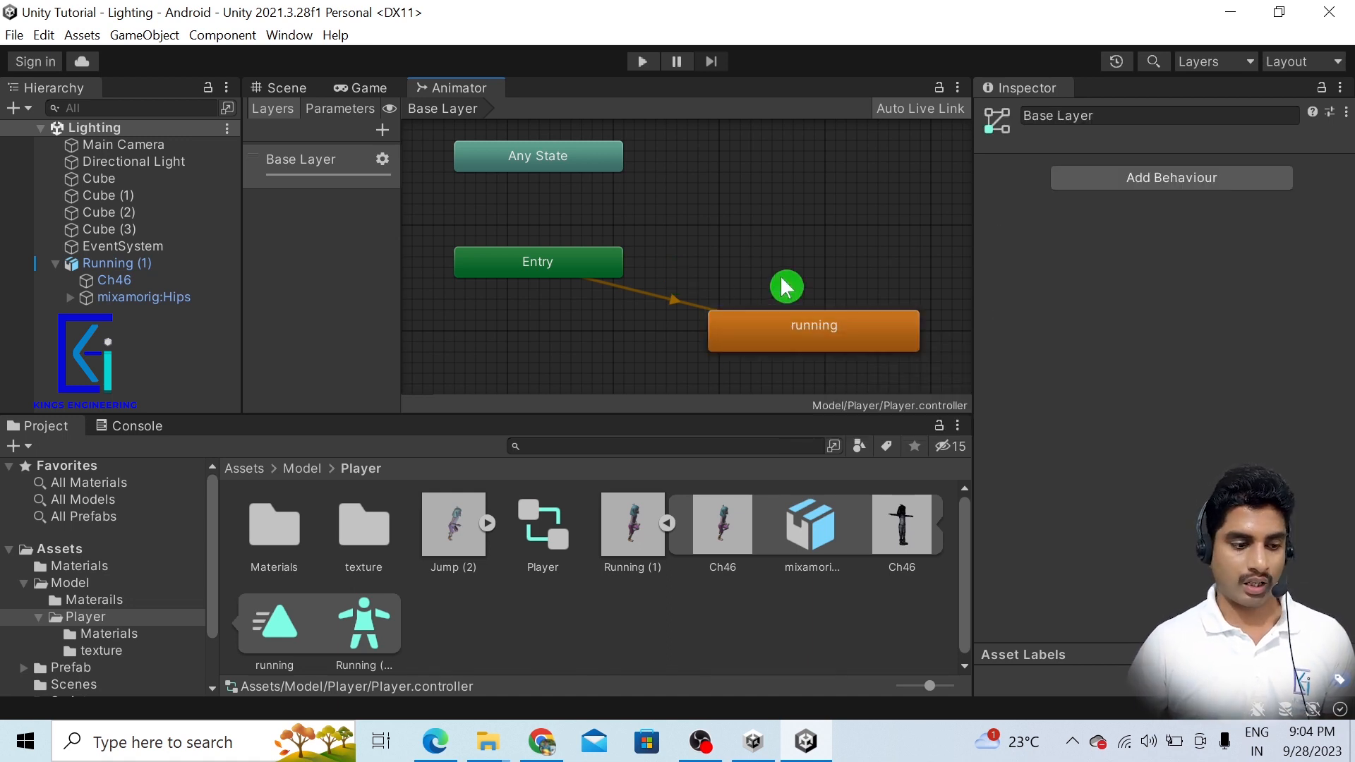
Add the jump clip from the Jump (2) model as a state above running in the Player controller's Base Layer.
left_click(55, 265)
left_click(103, 282)
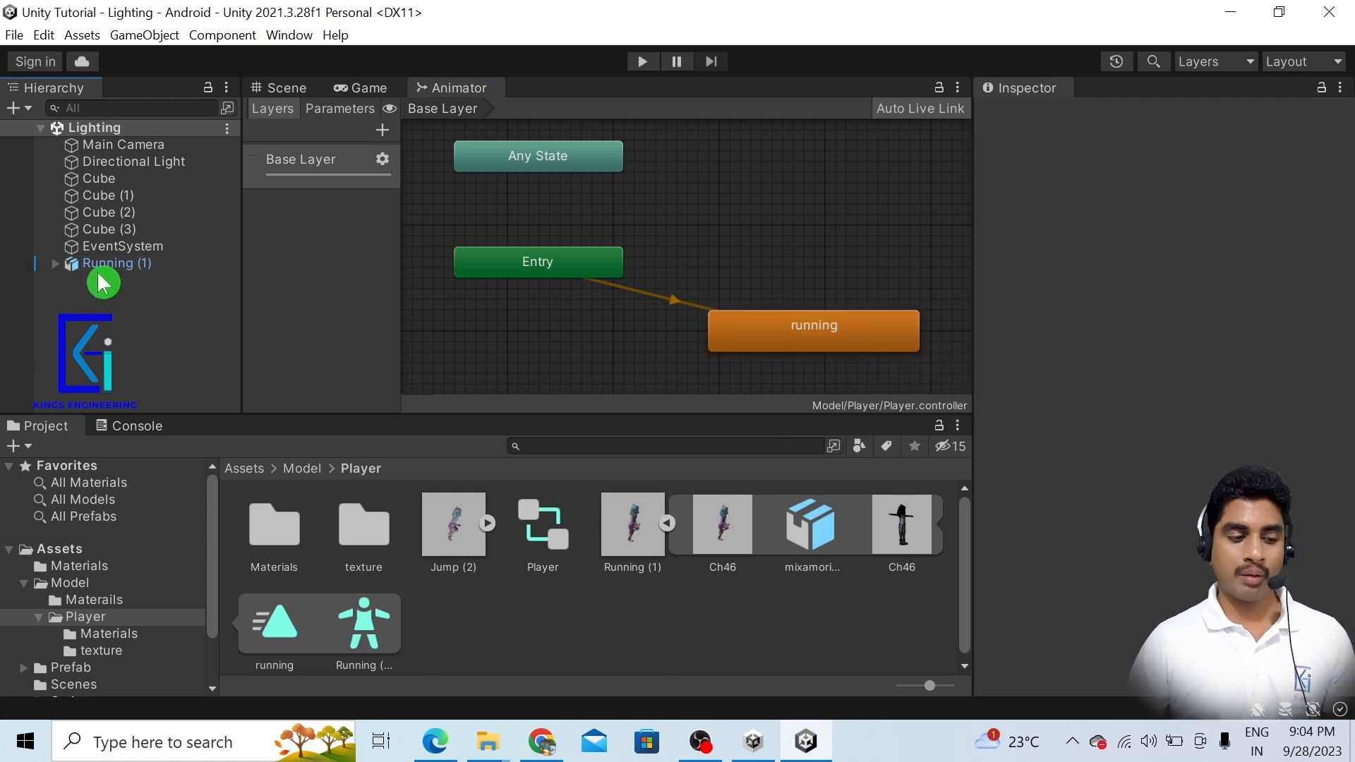
left_click(99, 270)
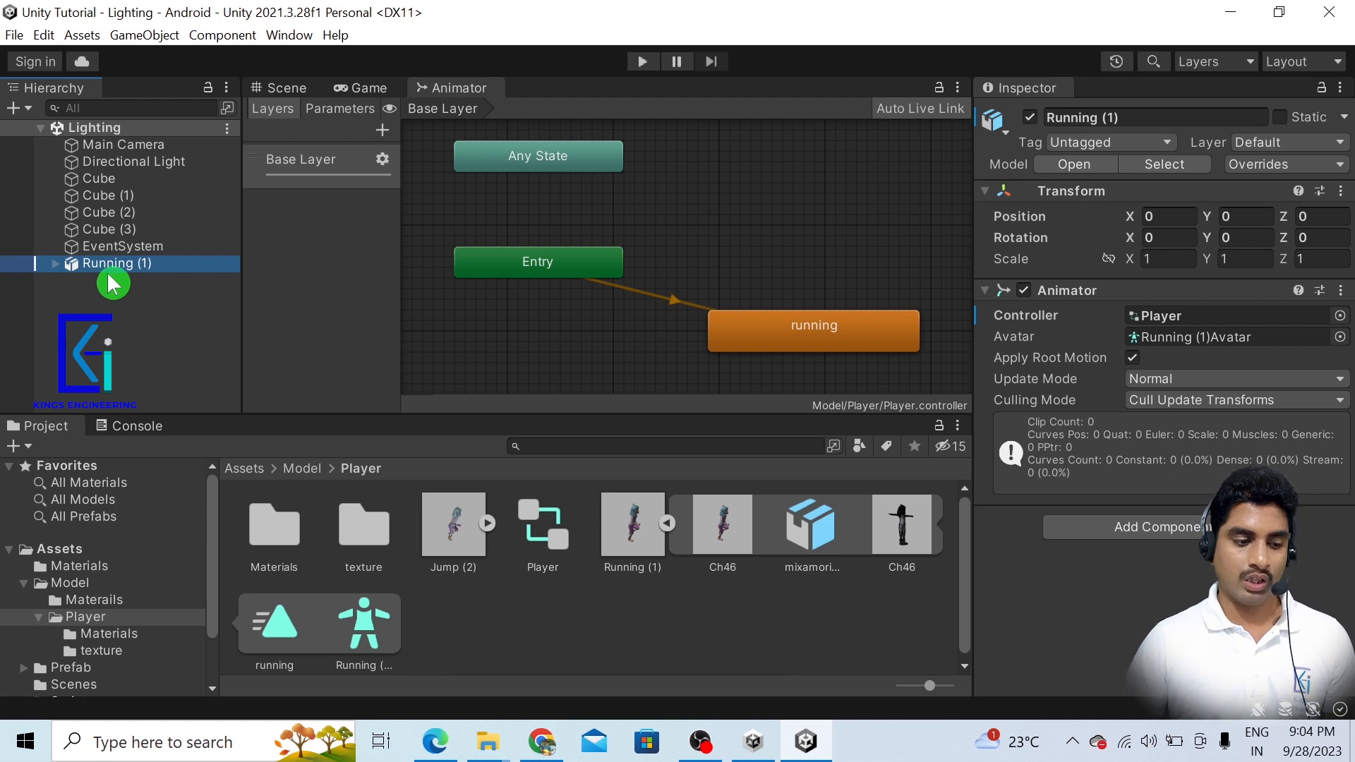
left_click(487, 523)
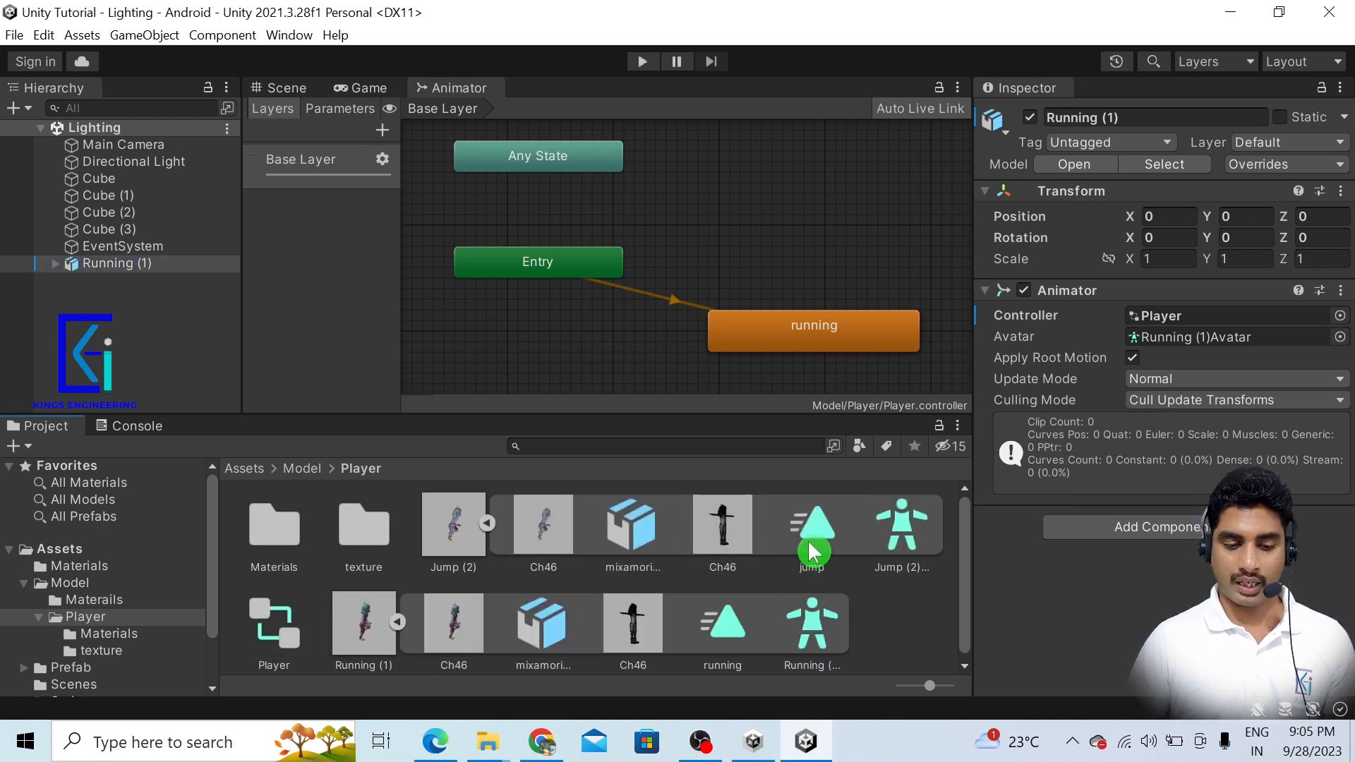
left_click_drag(810, 543, 744, 211)
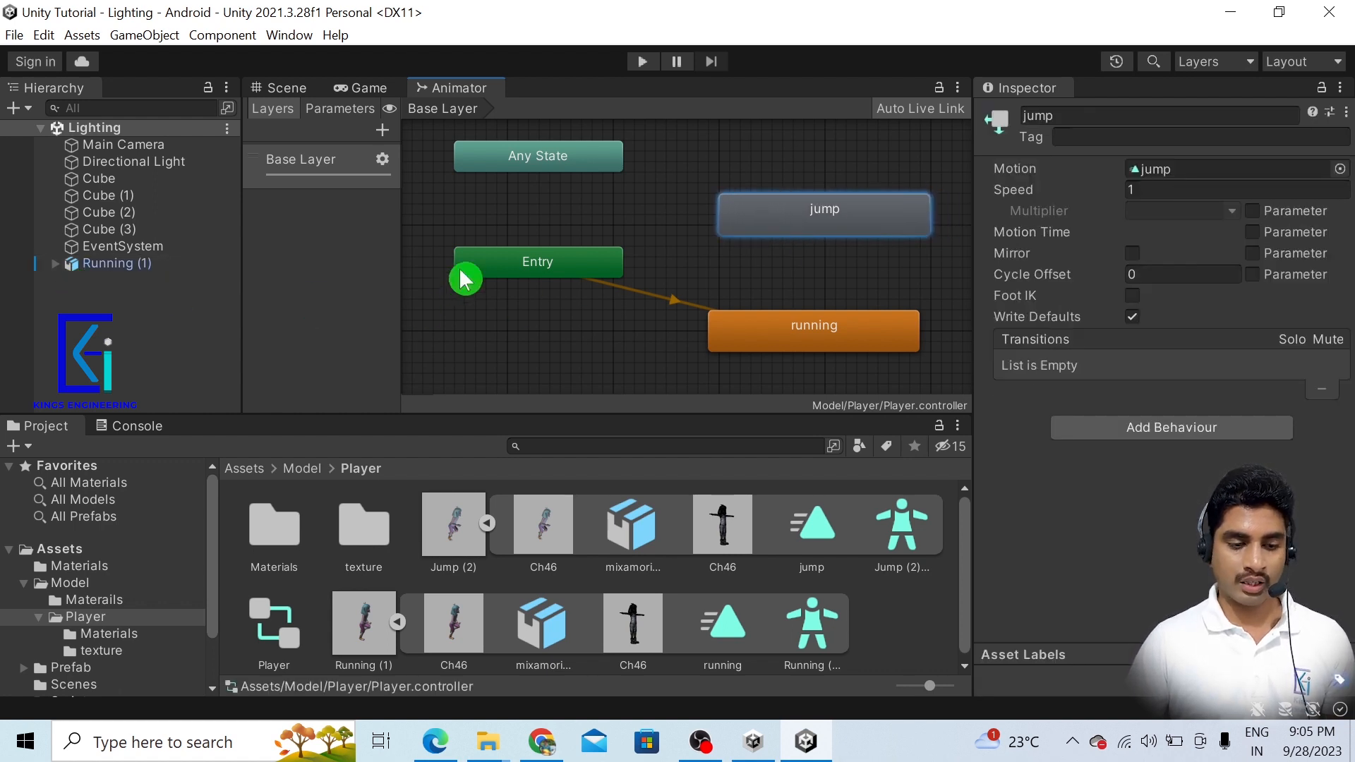
Run the scene, examine the Running (1) character's animation from the side in the Scene view, and stop playback.
left_click(642, 62)
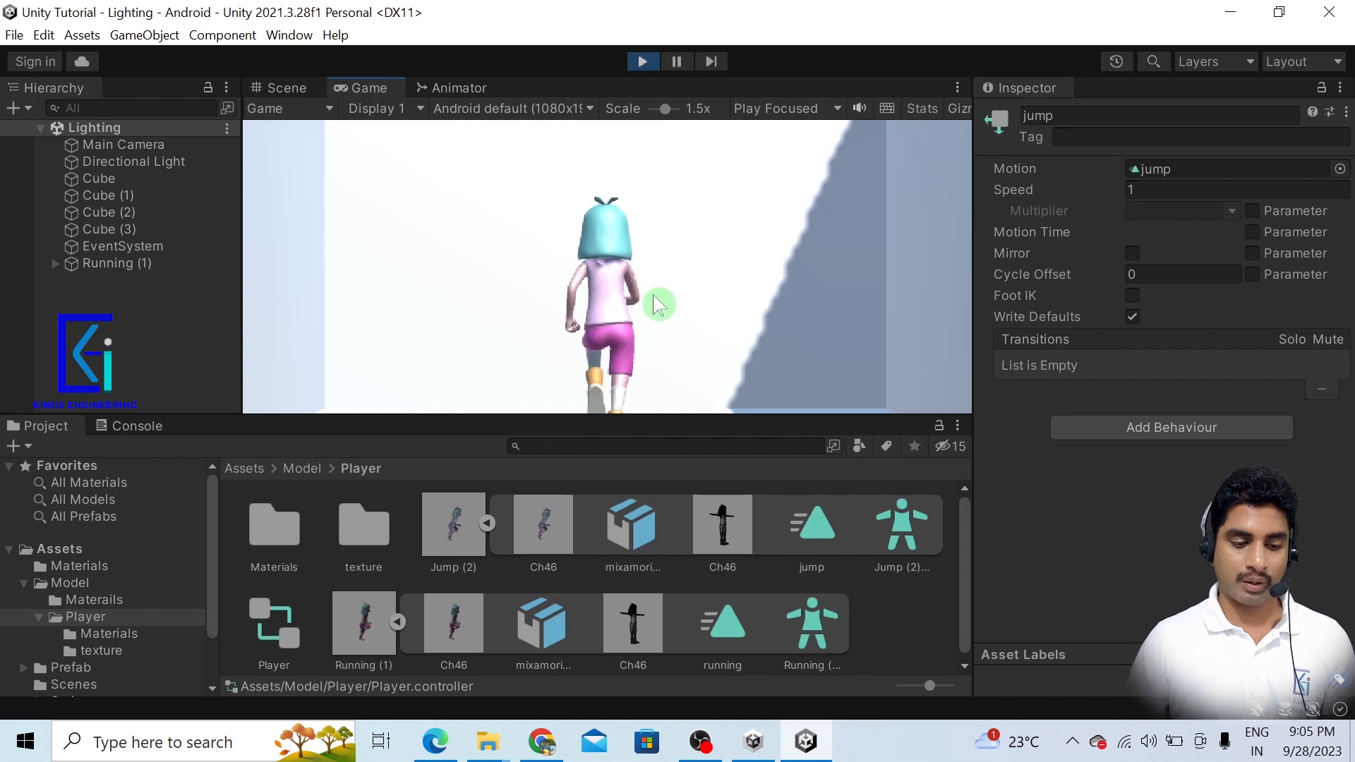
left_click(638, 111)
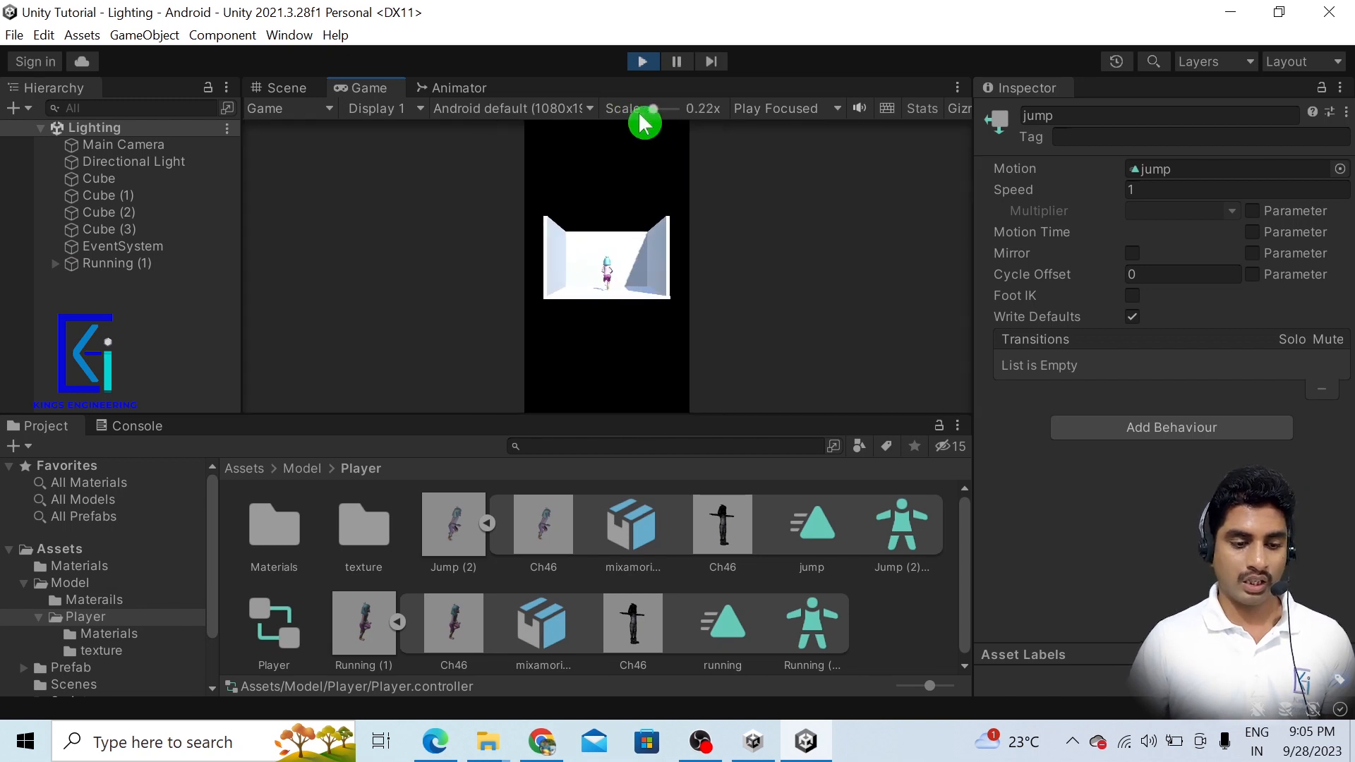
left_click(284, 87)
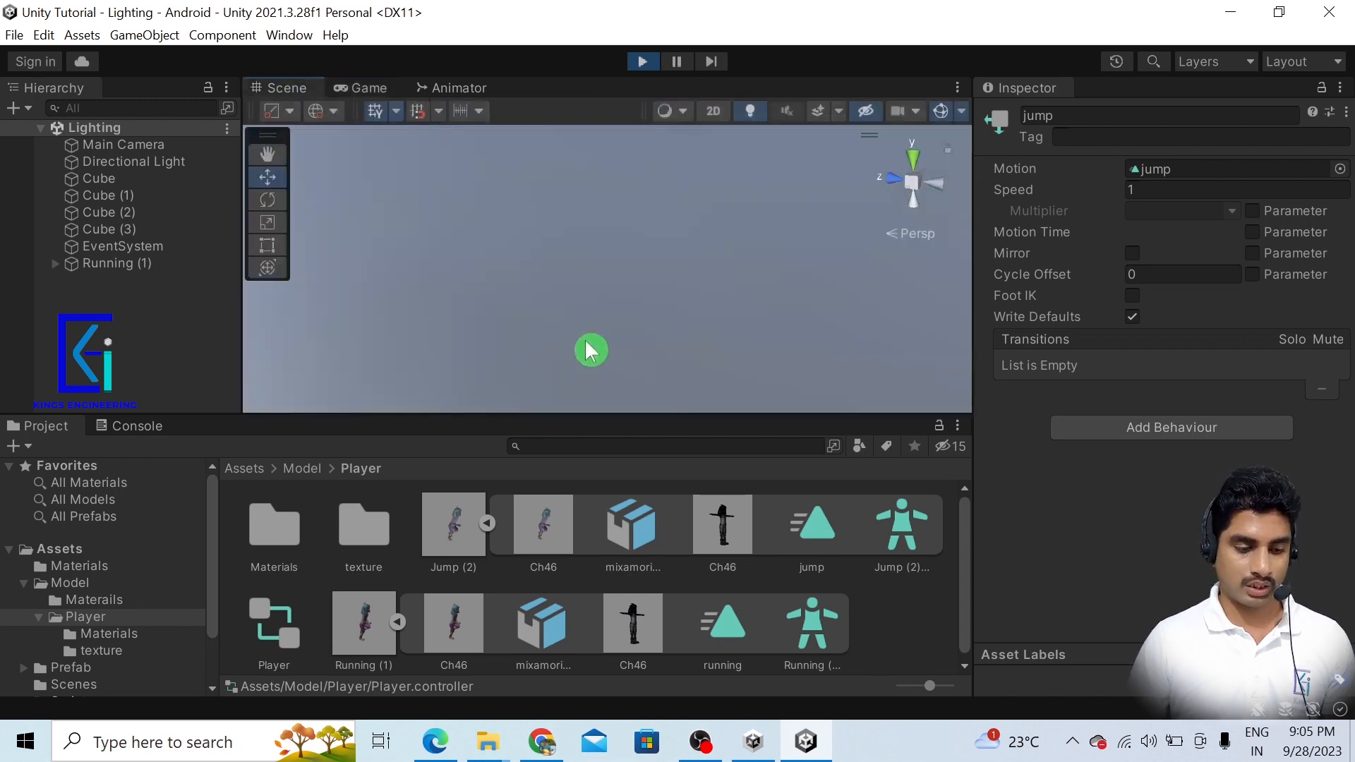
double_click(98, 263)
left_click_drag(714, 239, 642, 317, "alt")
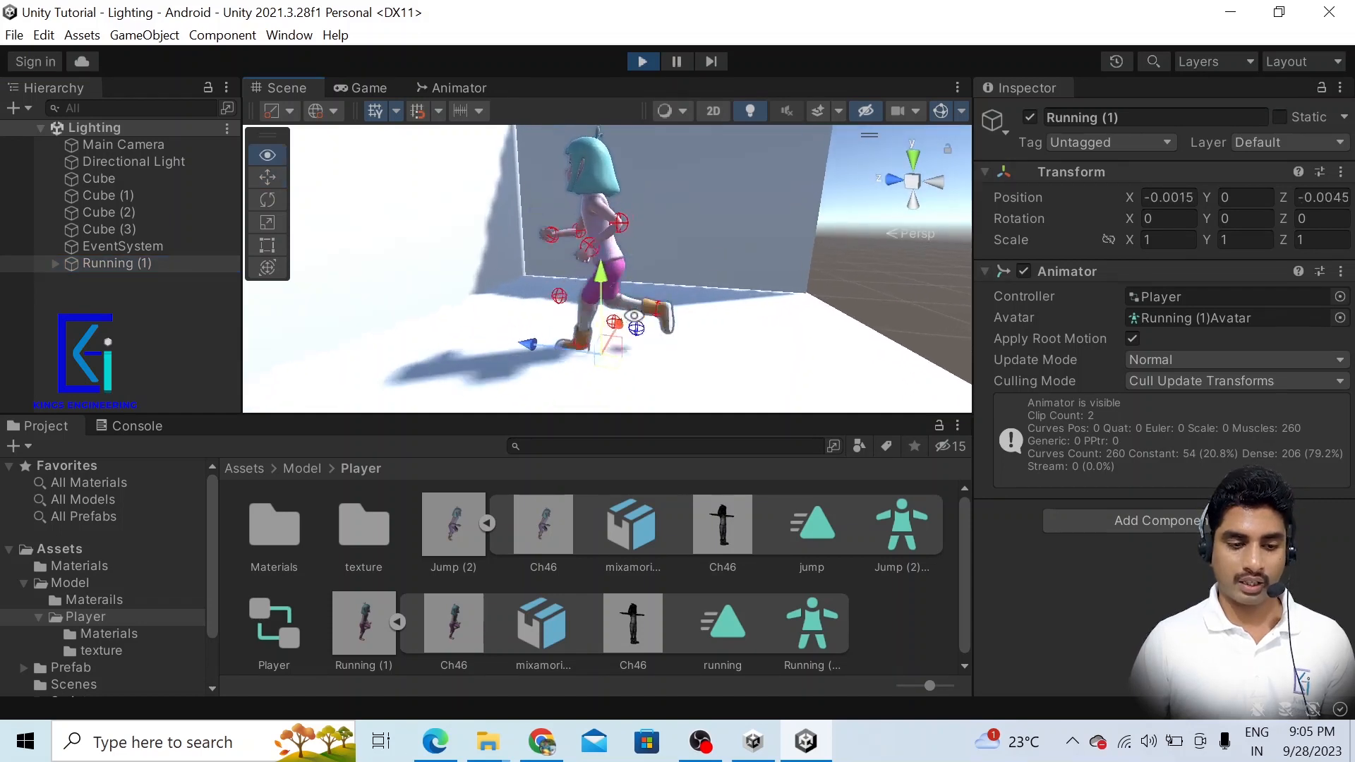
left_click(640, 62)
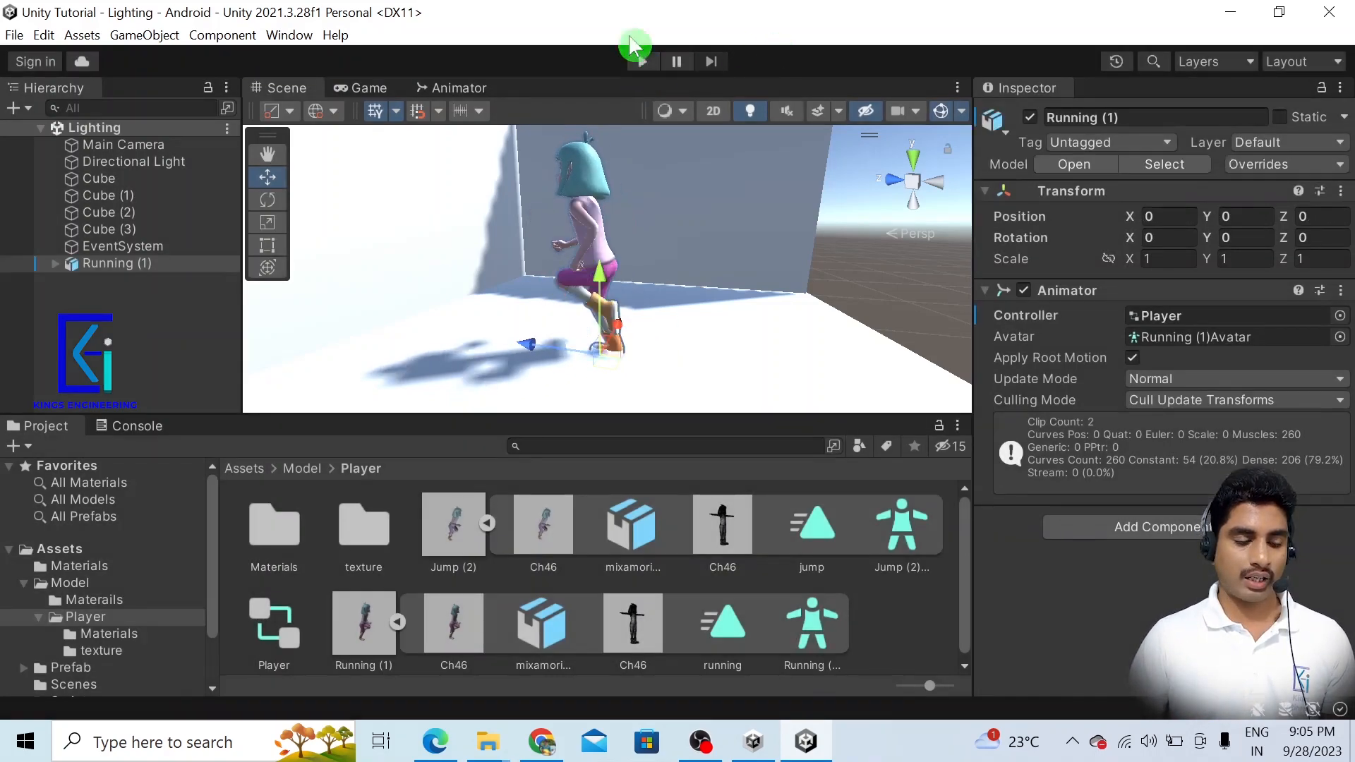
Enlarge the project asset area and collapse the contents of the Jump (2) and Running (1) models.
left_click(85, 275)
left_click(72, 270)
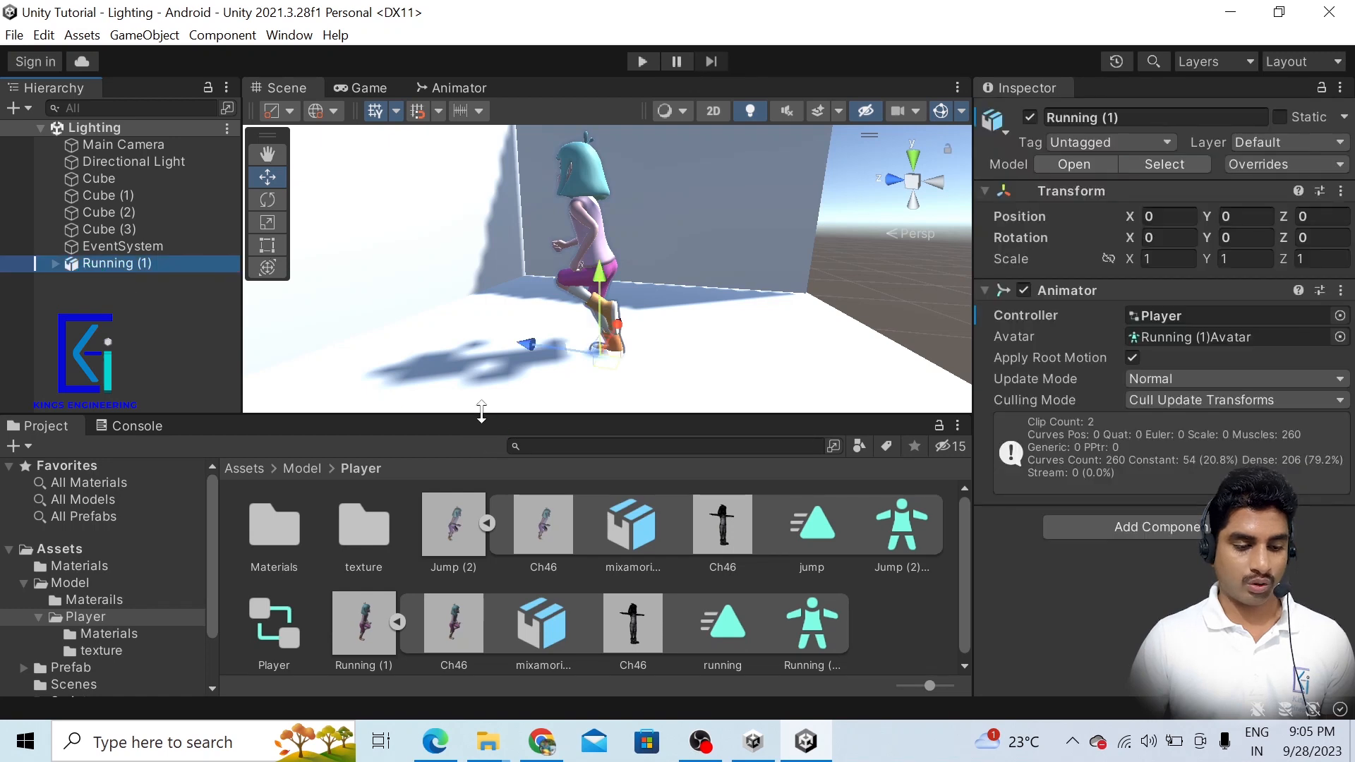
left_click_drag(478, 414, 480, 356)
left_click(484, 472)
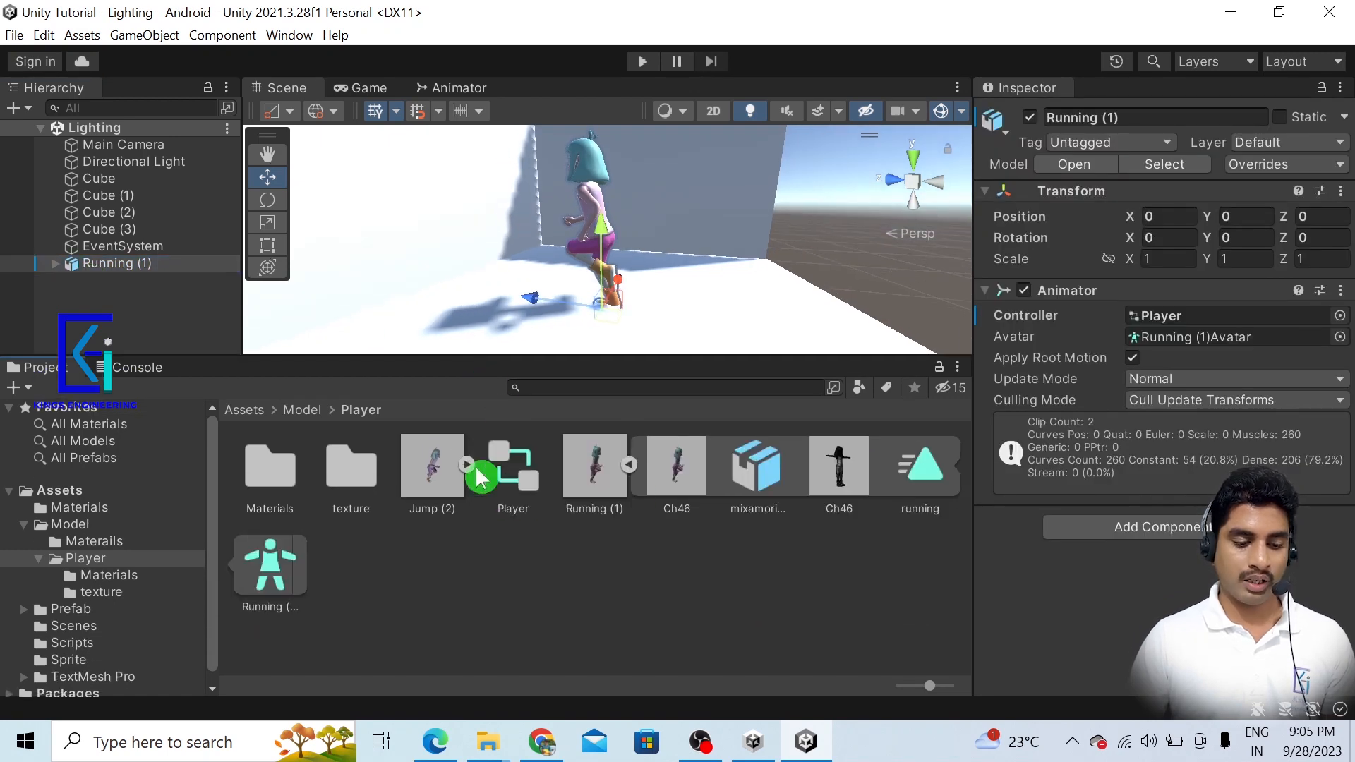
left_click(630, 467)
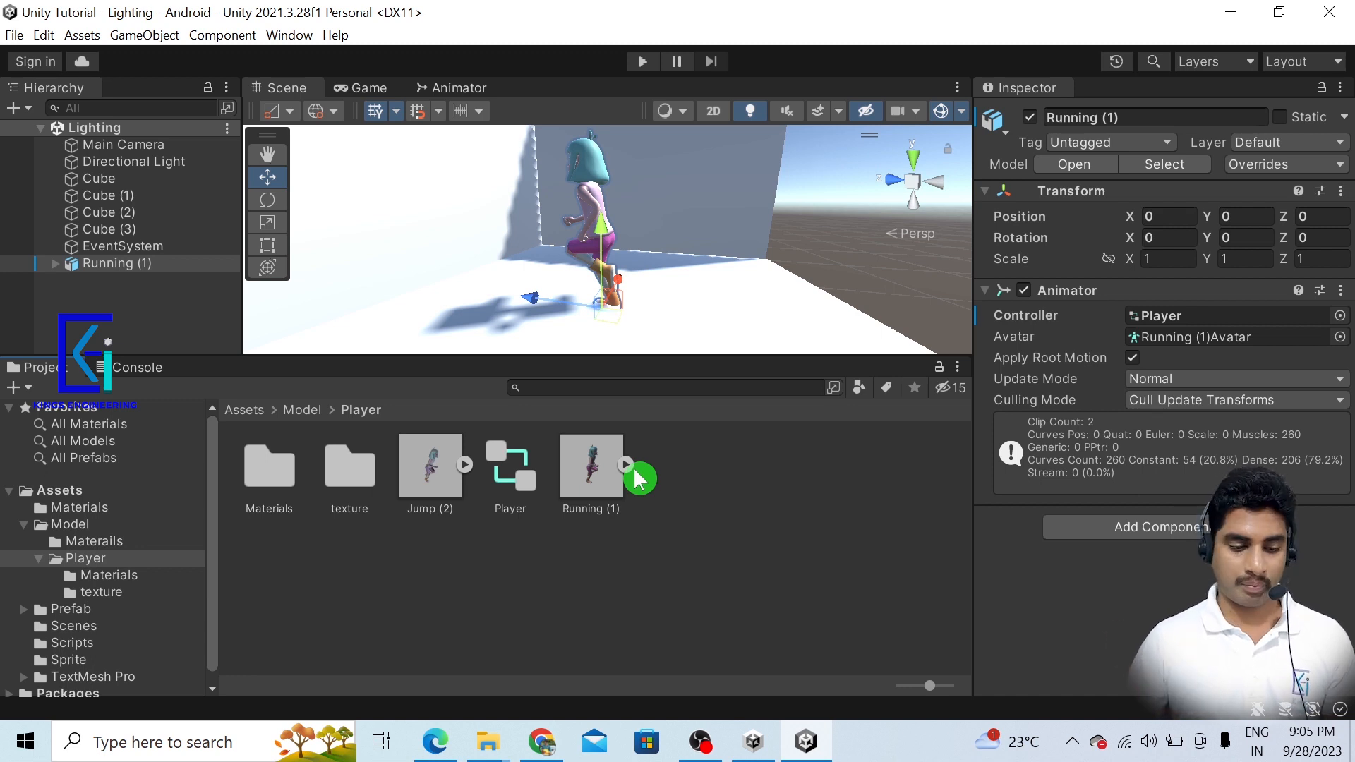
Add a Bool parameter named isJump to the Player animator controller.
double_click(522, 469)
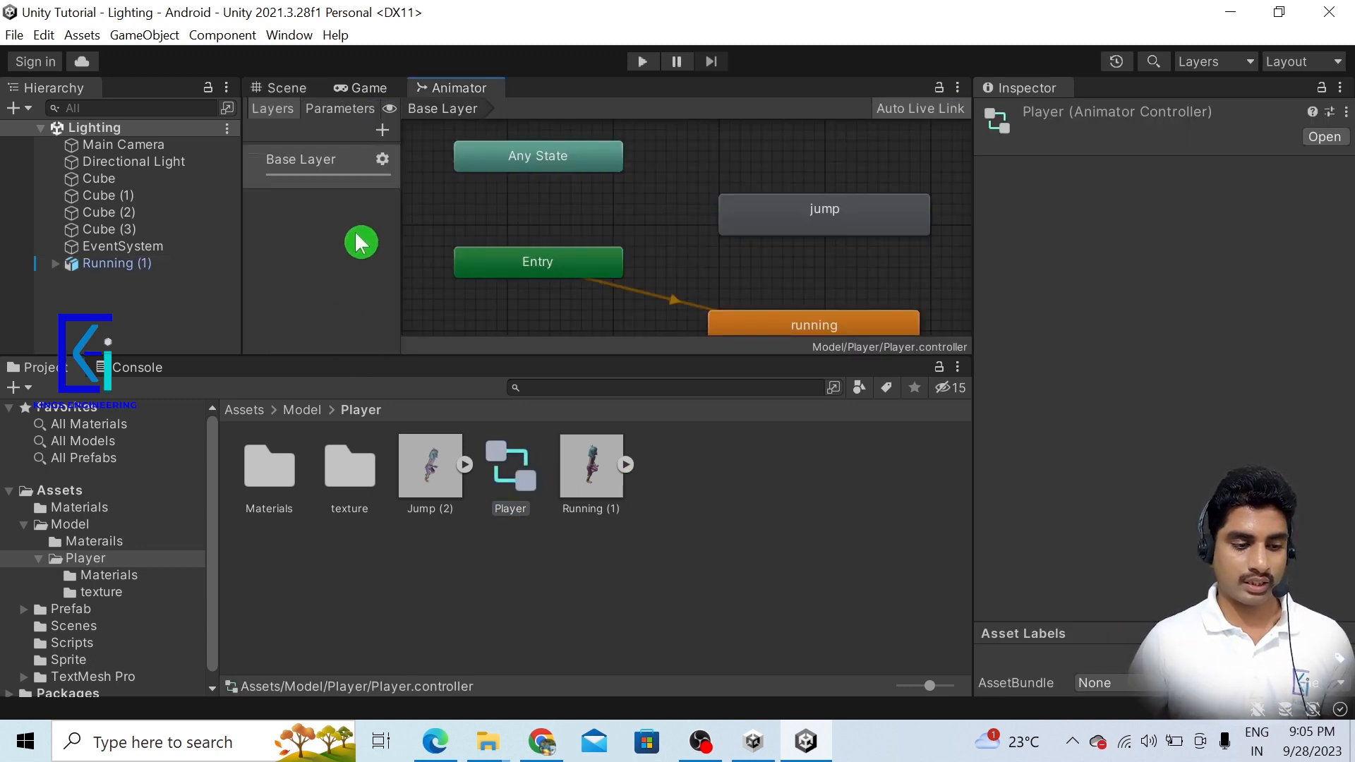
left_click_drag(400, 175, 435, 175)
left_click(341, 108)
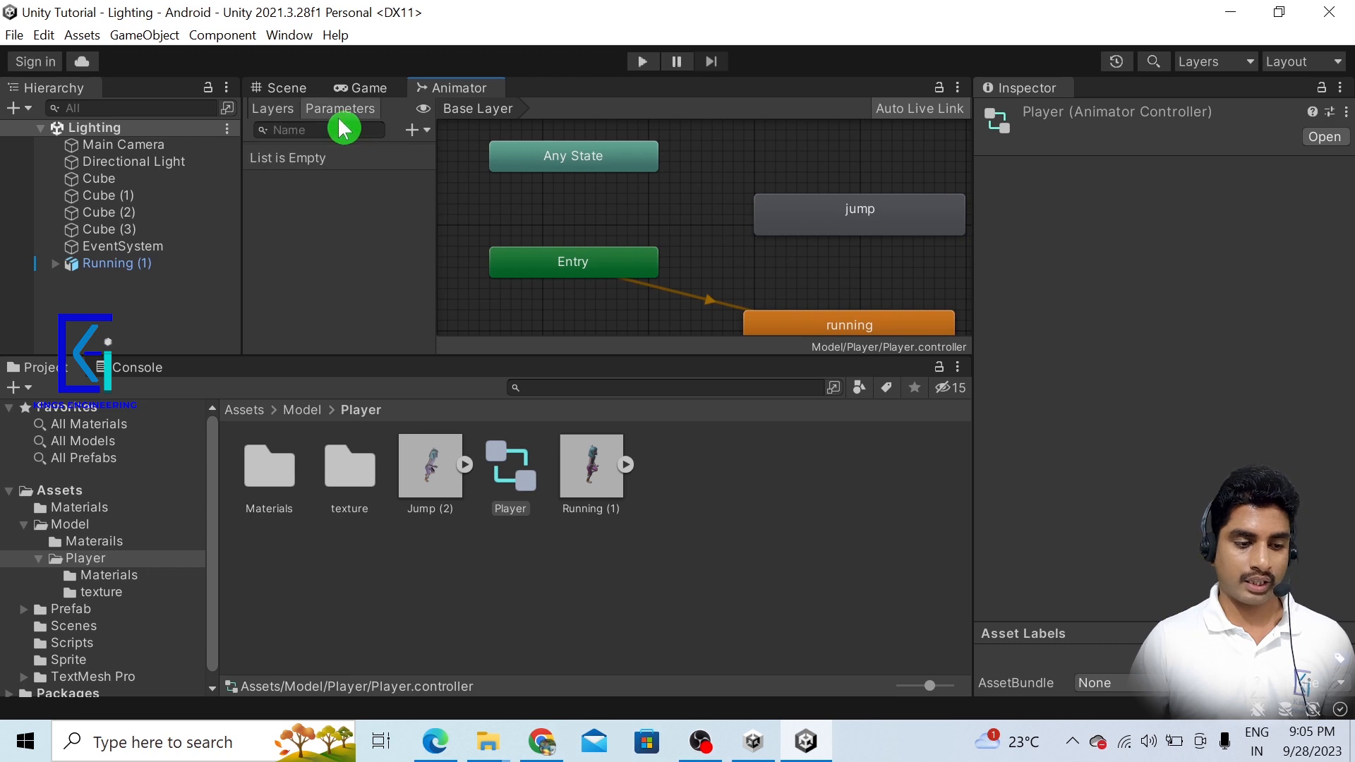
left_click(374, 287)
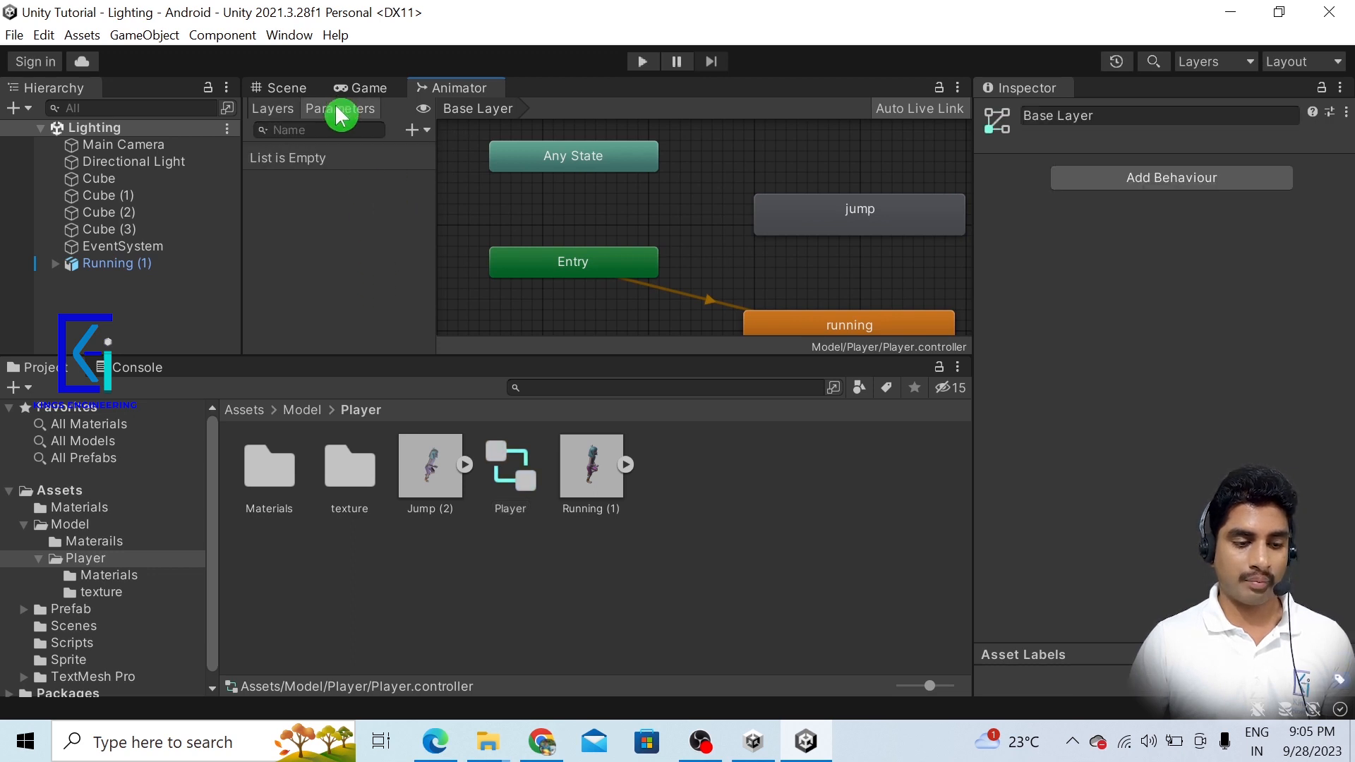
left_click(415, 130)
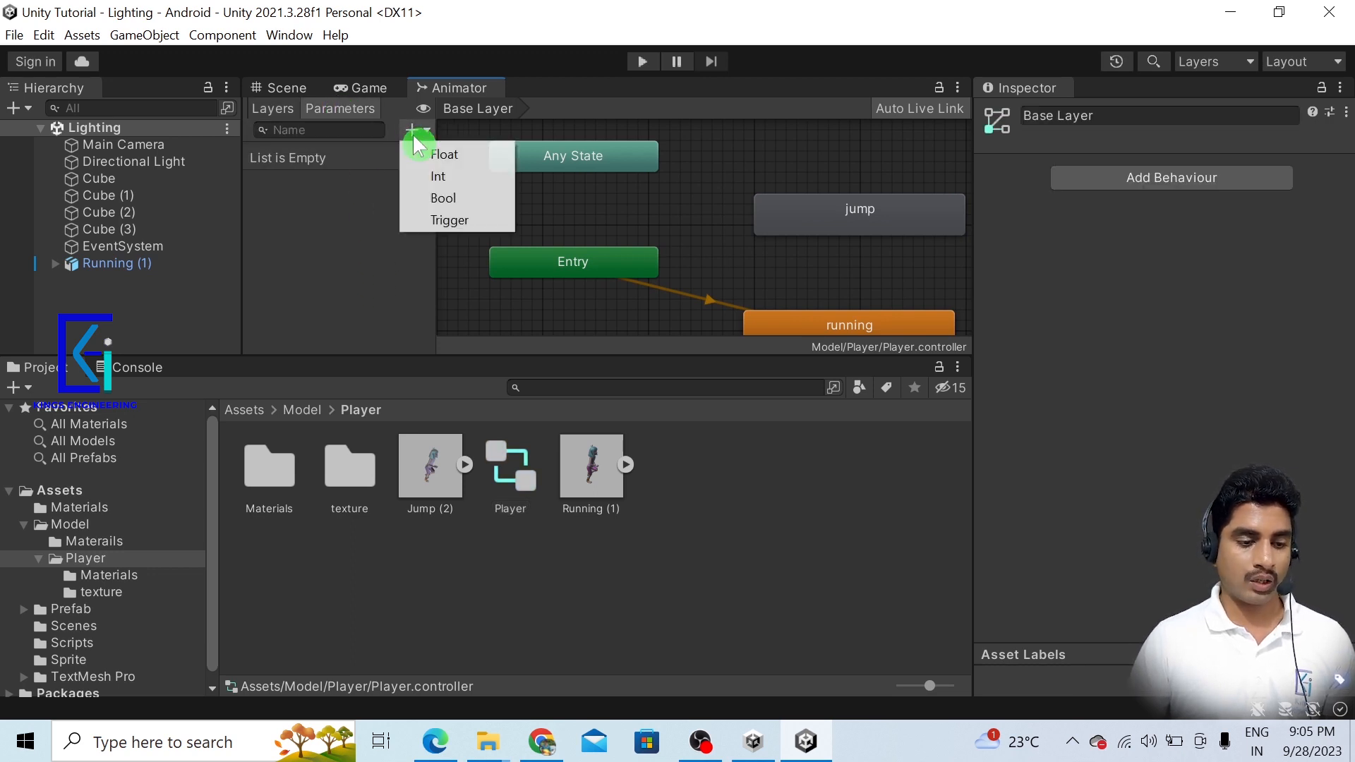
left_click(437, 199)
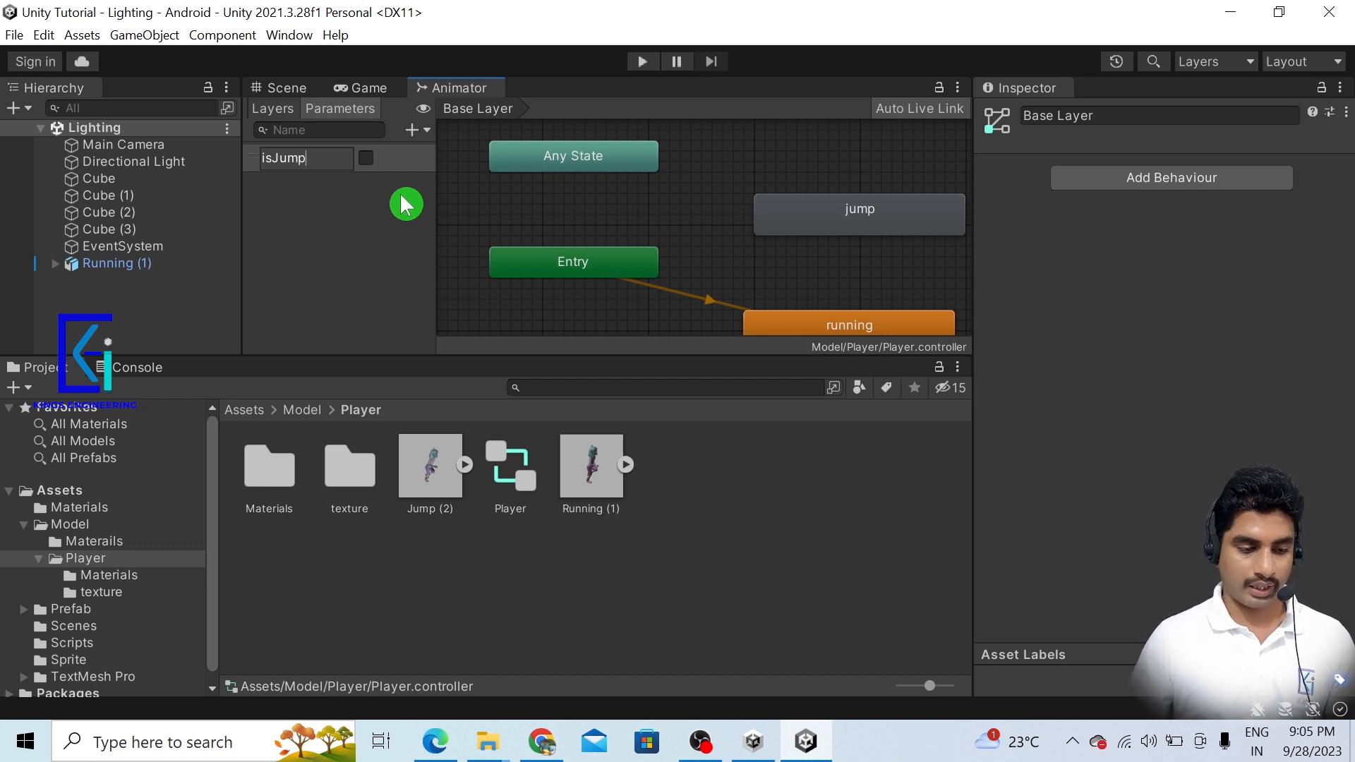
left_click_drag(319, 165, 254, 165)
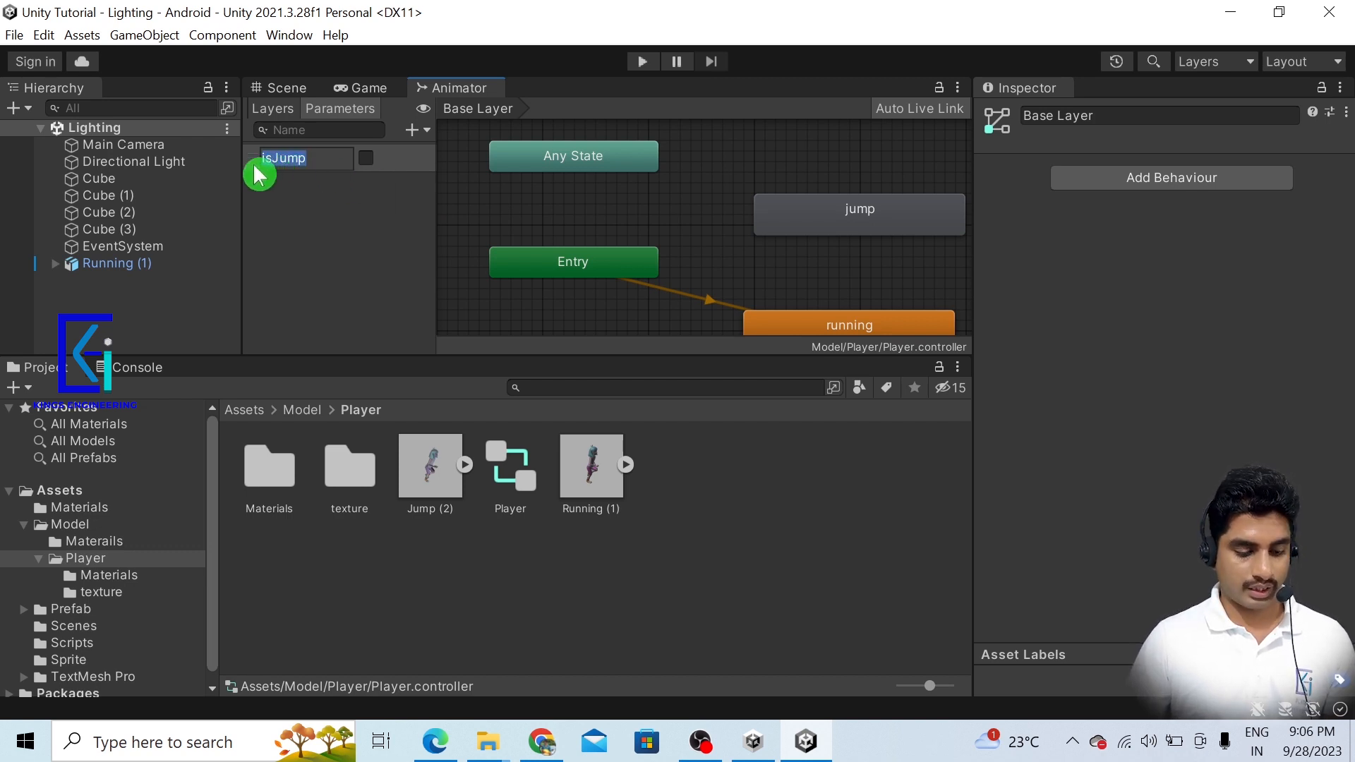
left_click(287, 214)
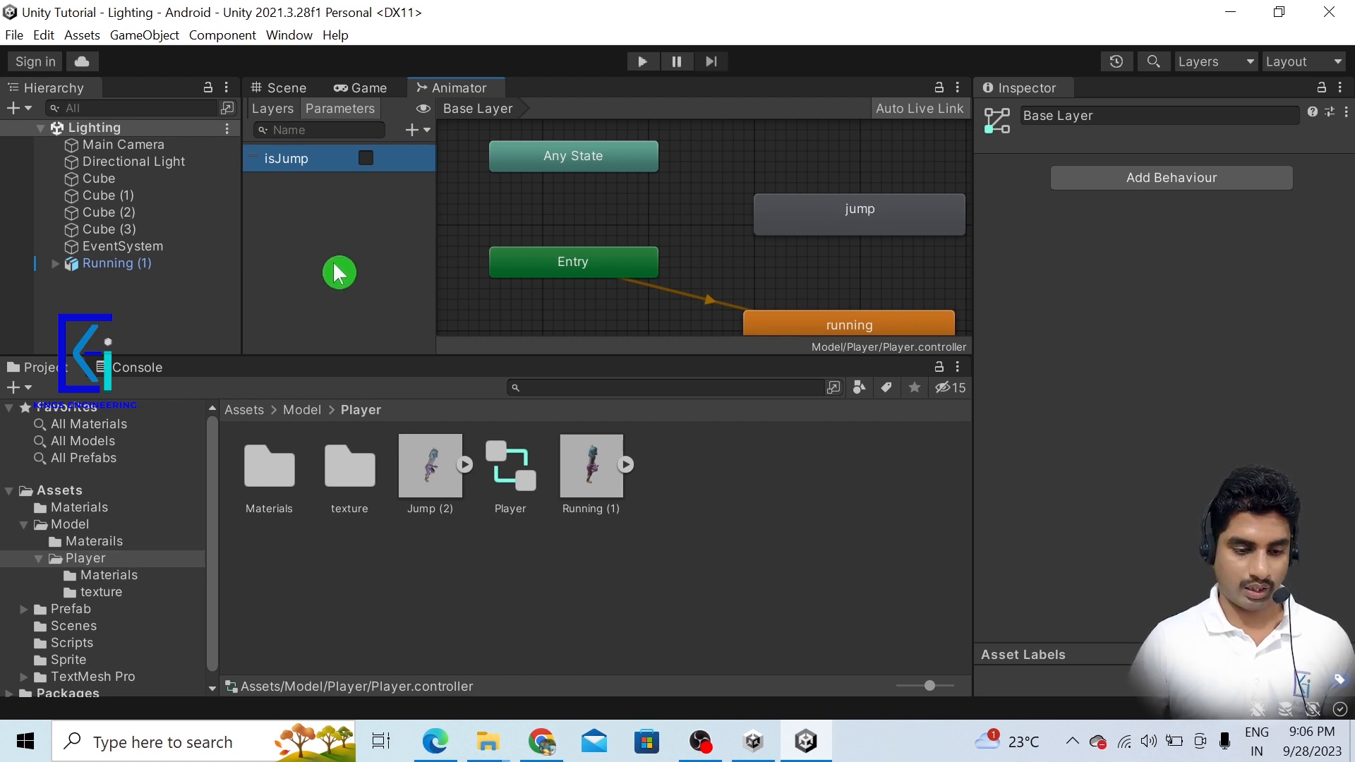
Make a transition from the running state to the jump state in the Base Layer.
scroll(801, 286, "down", 1)
left_click(891, 326)
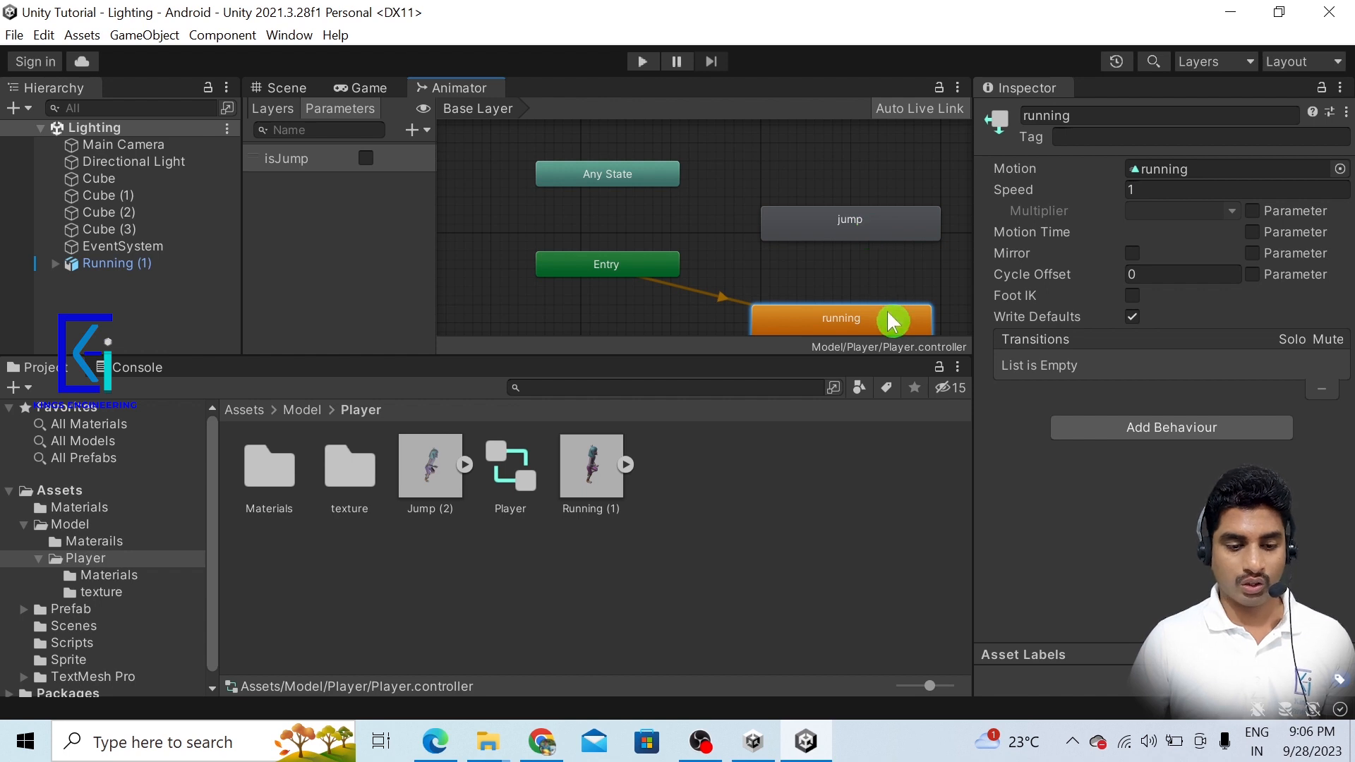
right_click(891, 323)
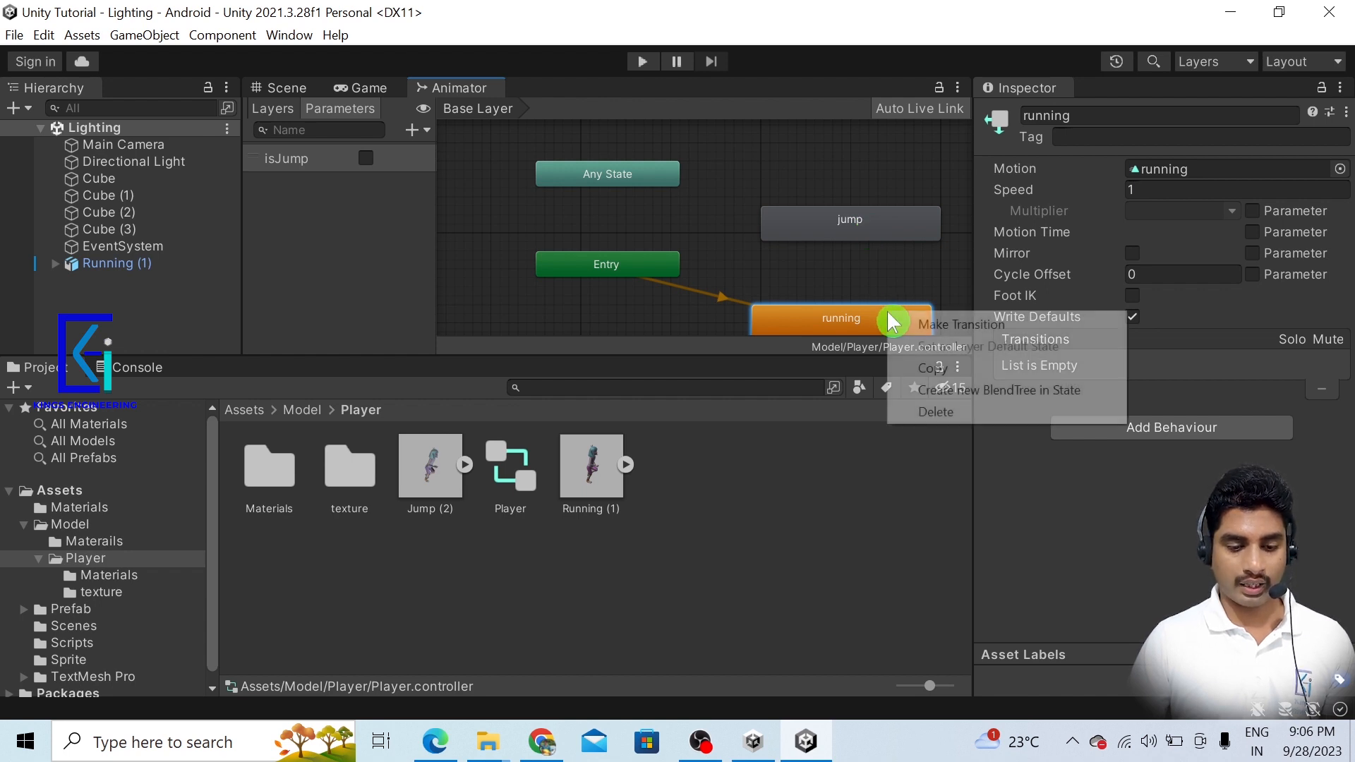
left_click(931, 324)
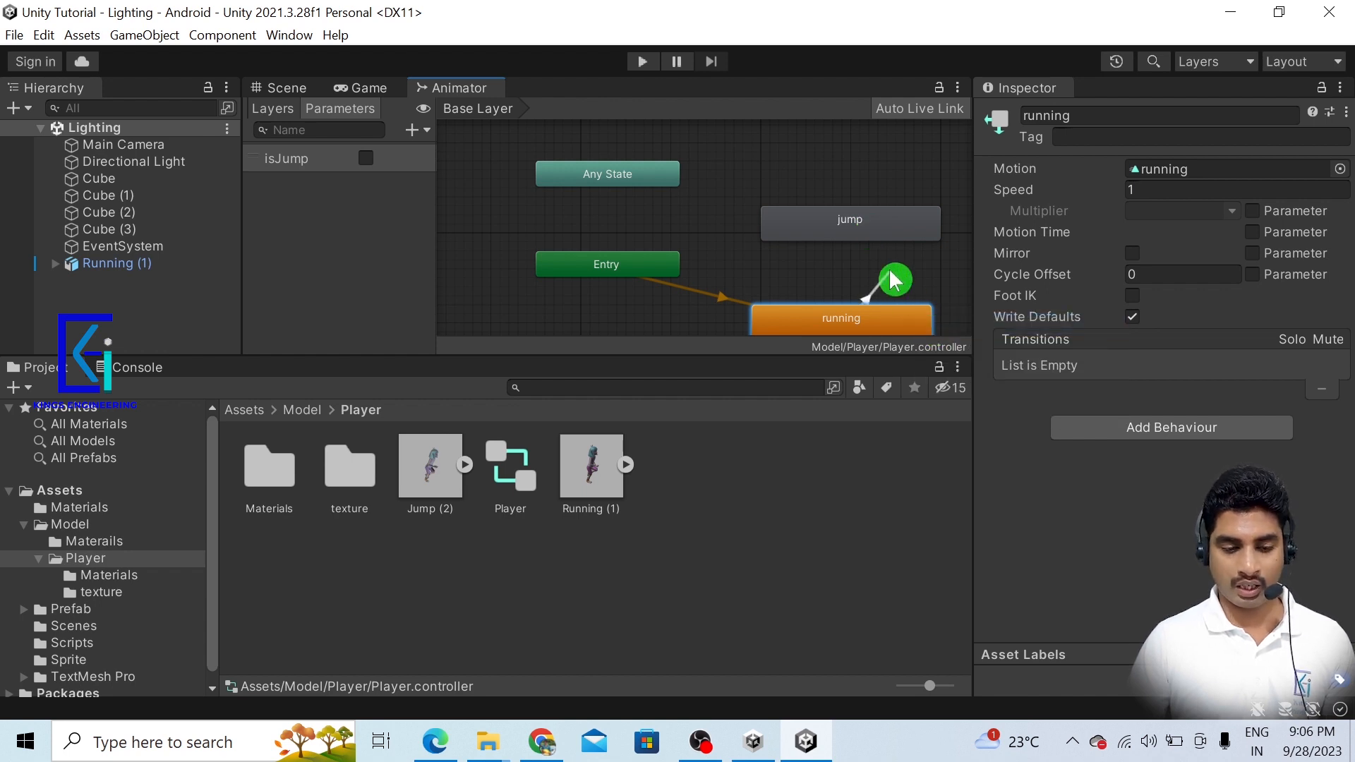
left_click(851, 247)
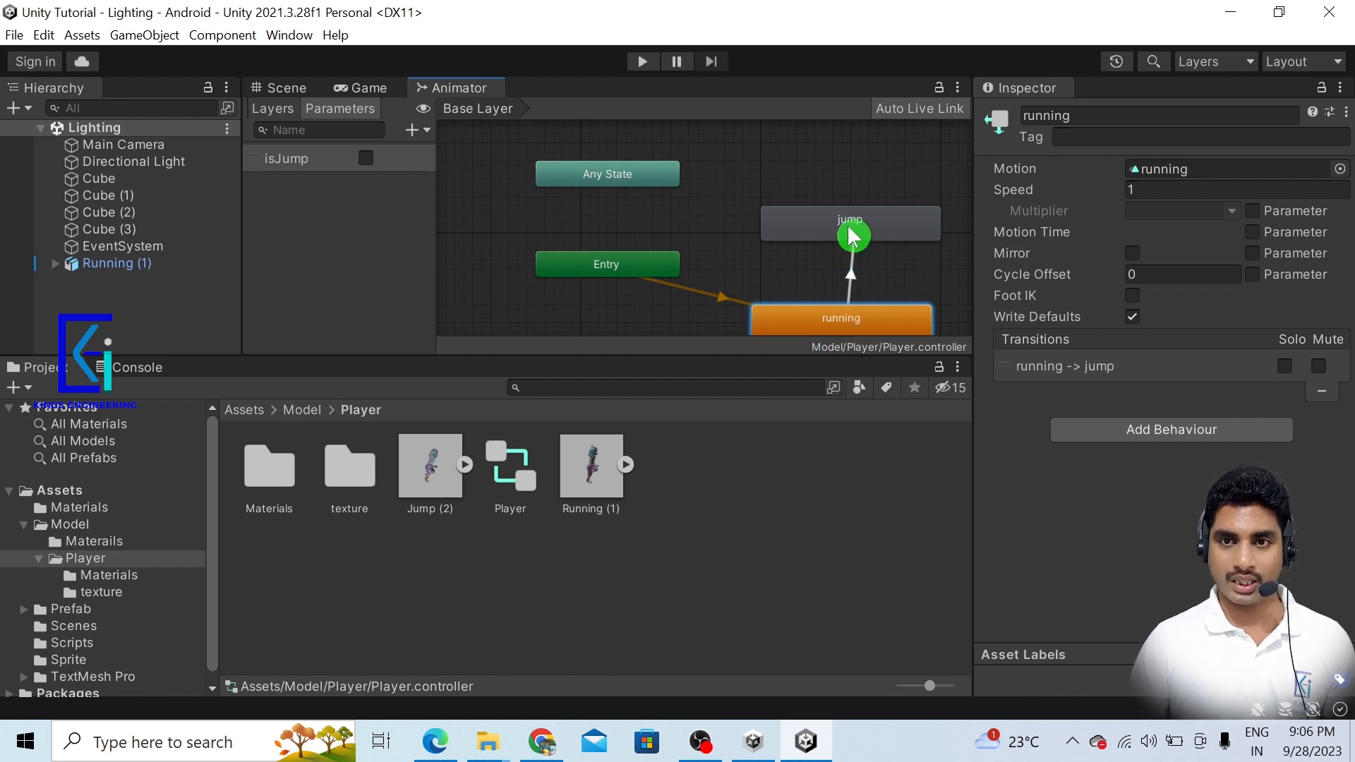
Add the condition isJump true to the running-to-jump transition.
left_click(854, 269)
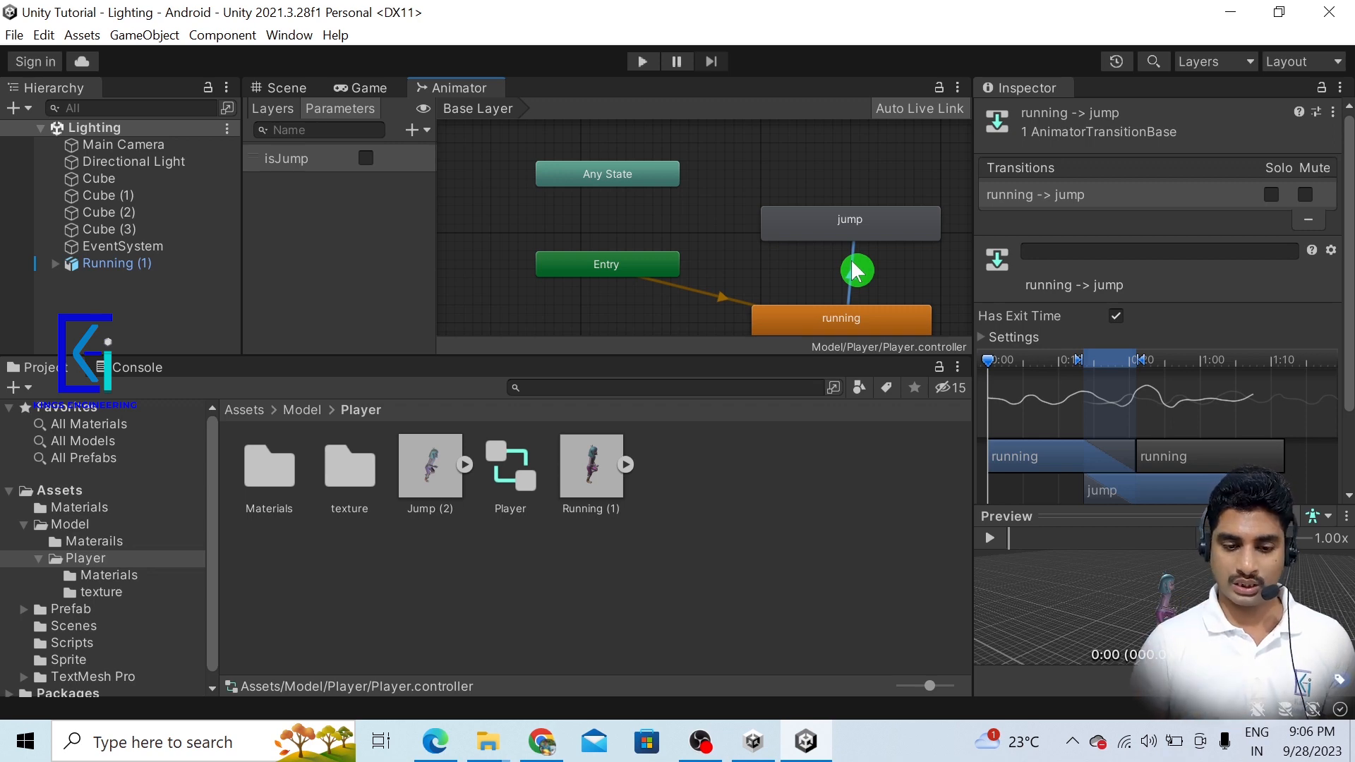
left_click(1260, 361)
left_click_drag(1349, 339, 1349, 421)
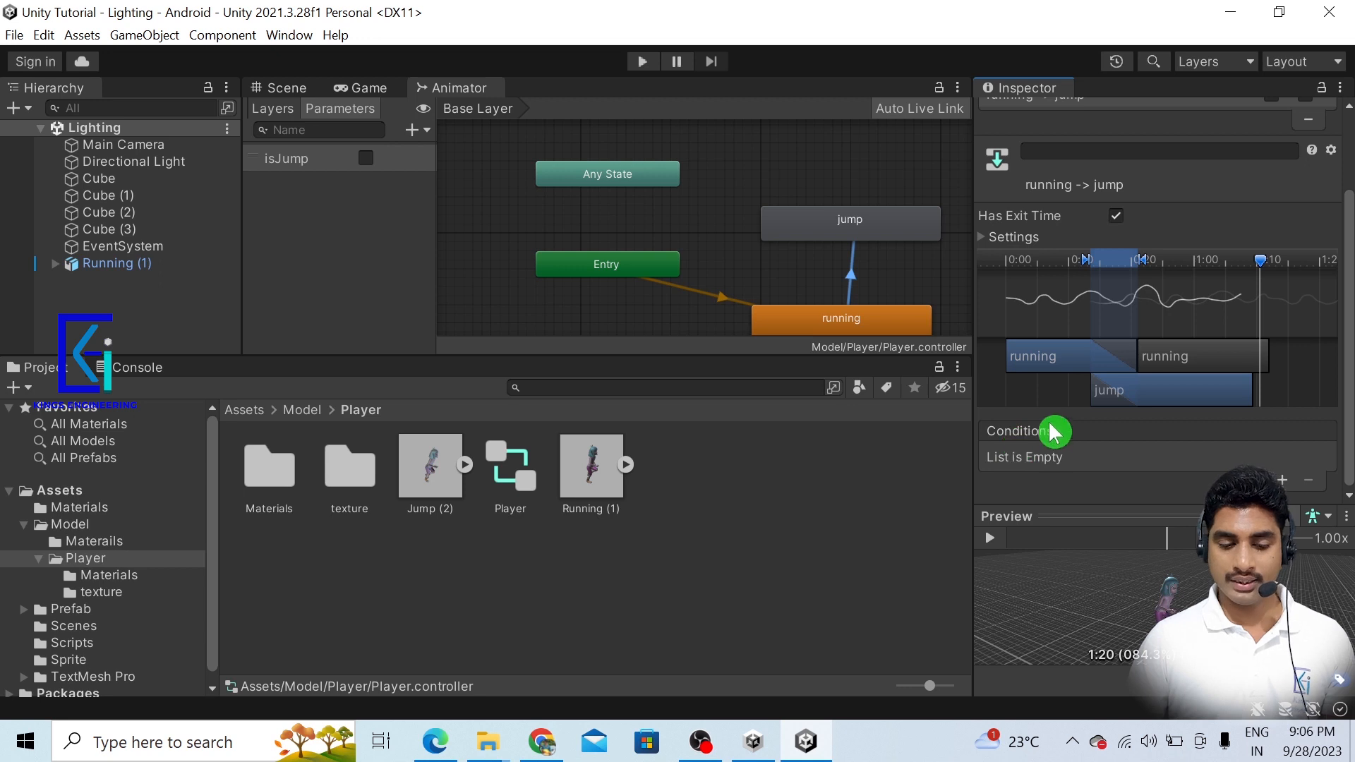
left_click(1283, 480)
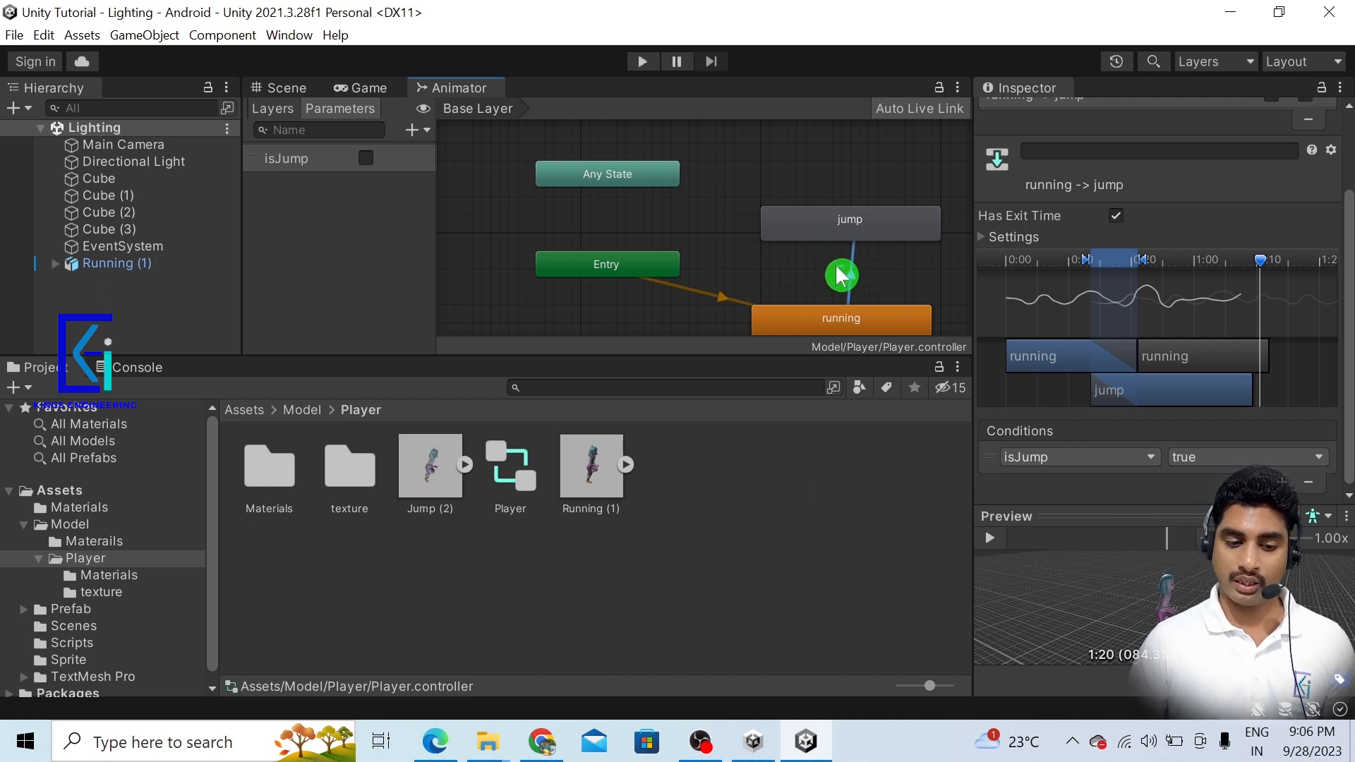
Review the Entry, running and jump states and the condition on the running-to-jump transition.
left_click(893, 237)
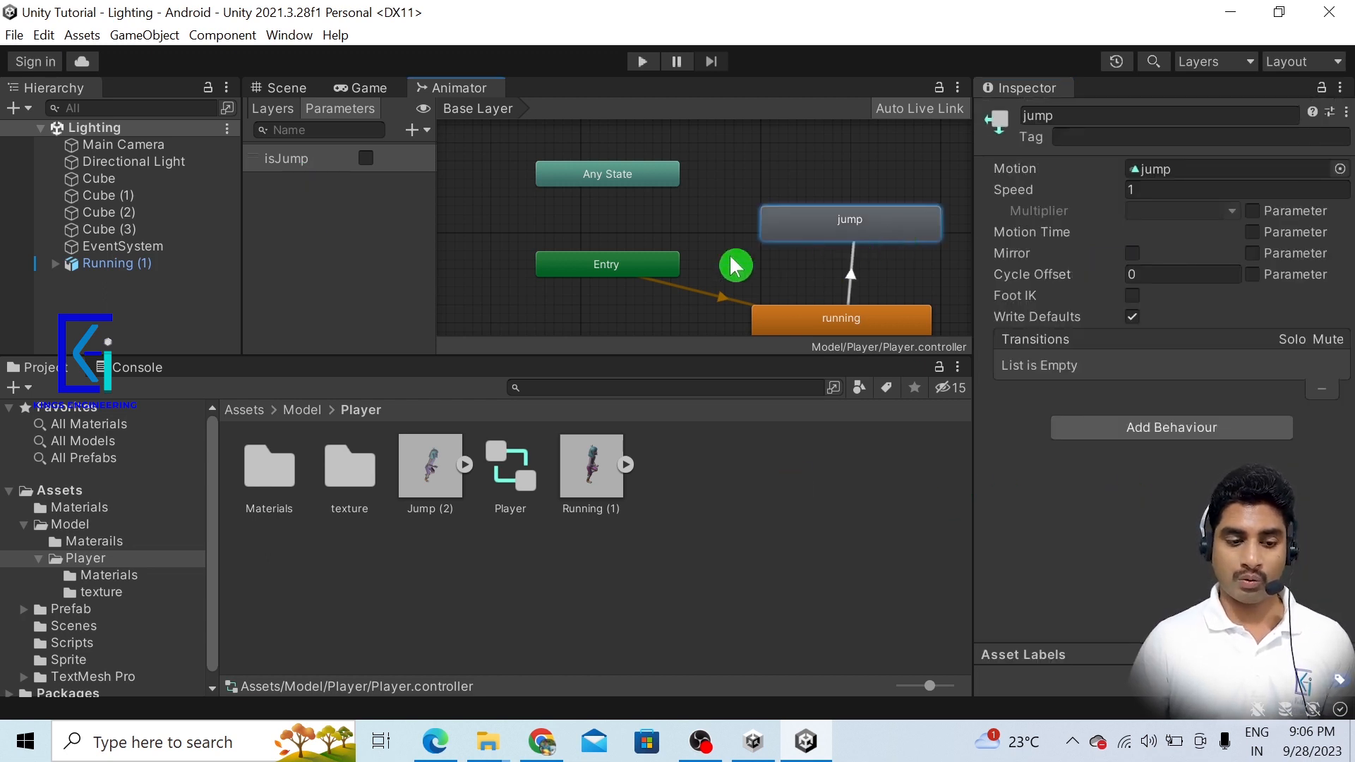
left_click(626, 268)
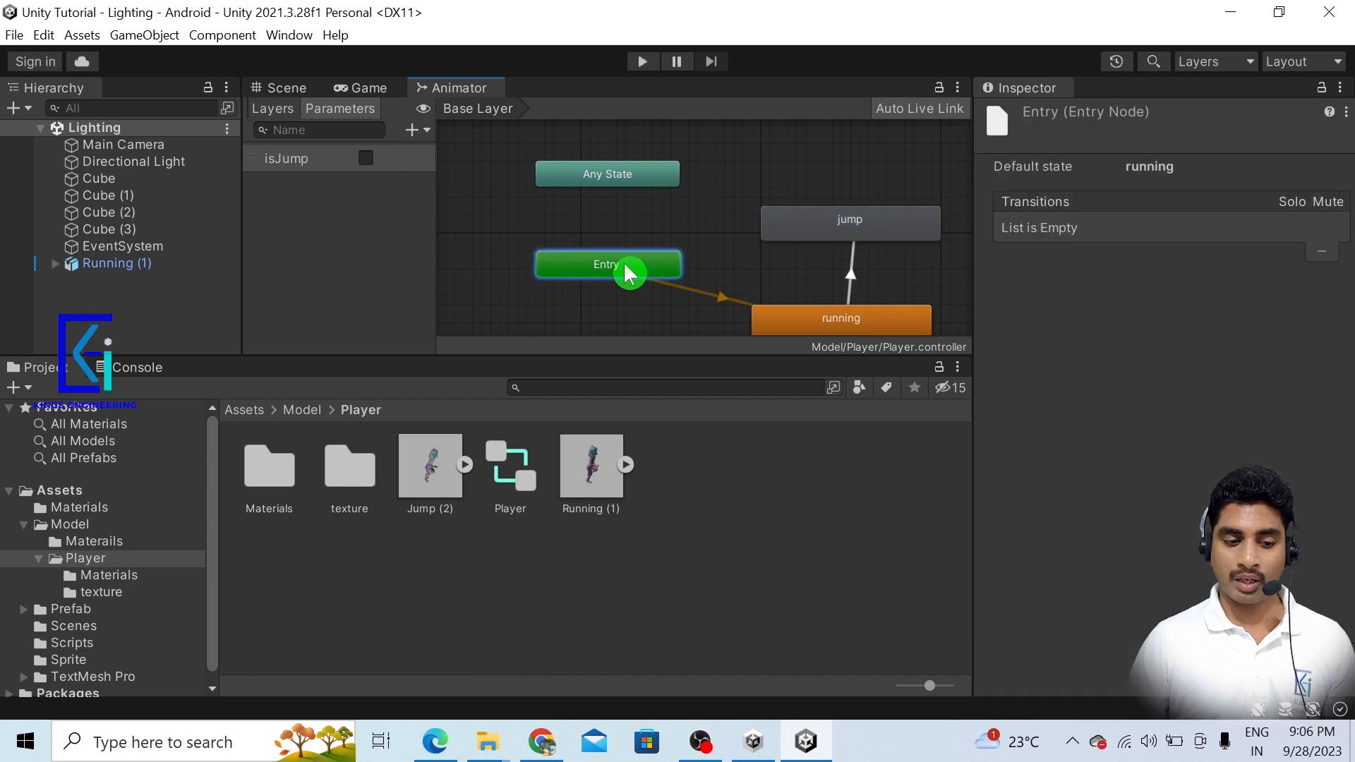
left_click(838, 320)
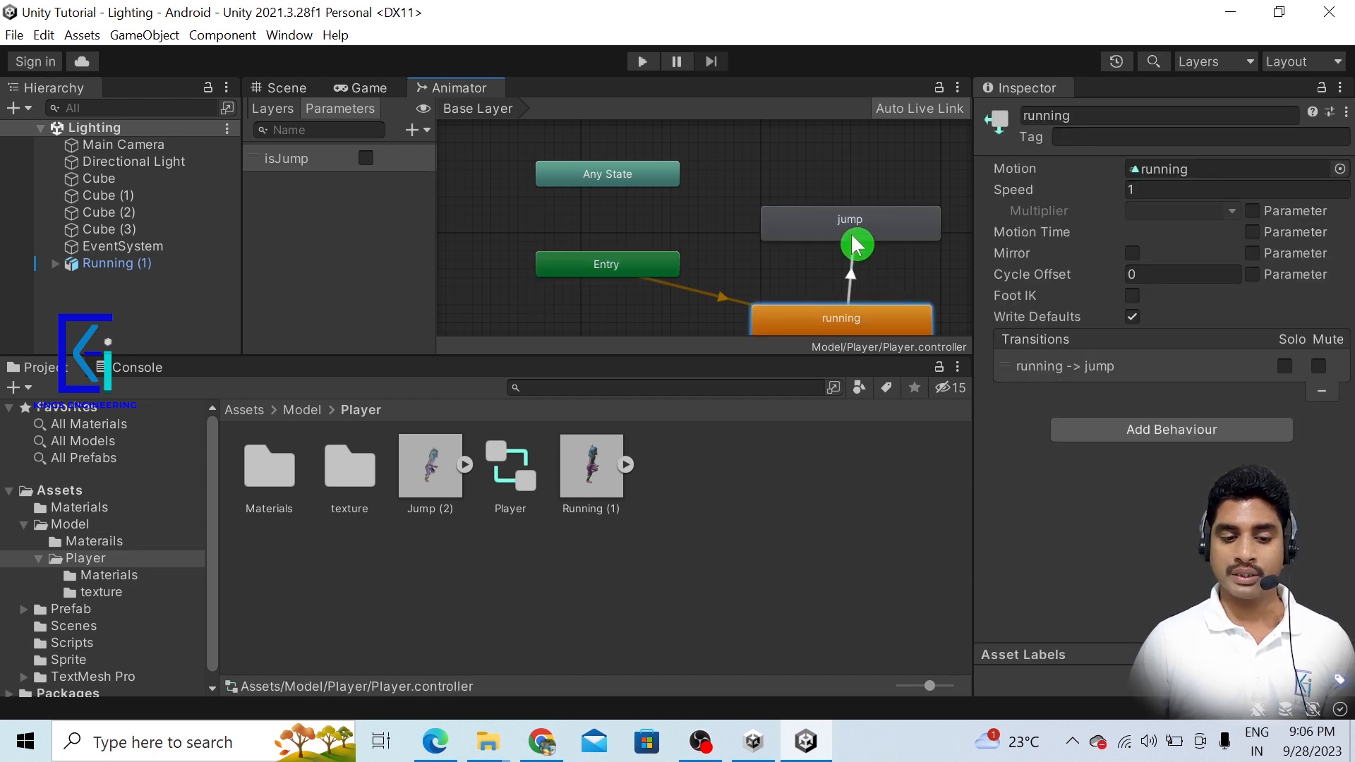
left_click(853, 240)
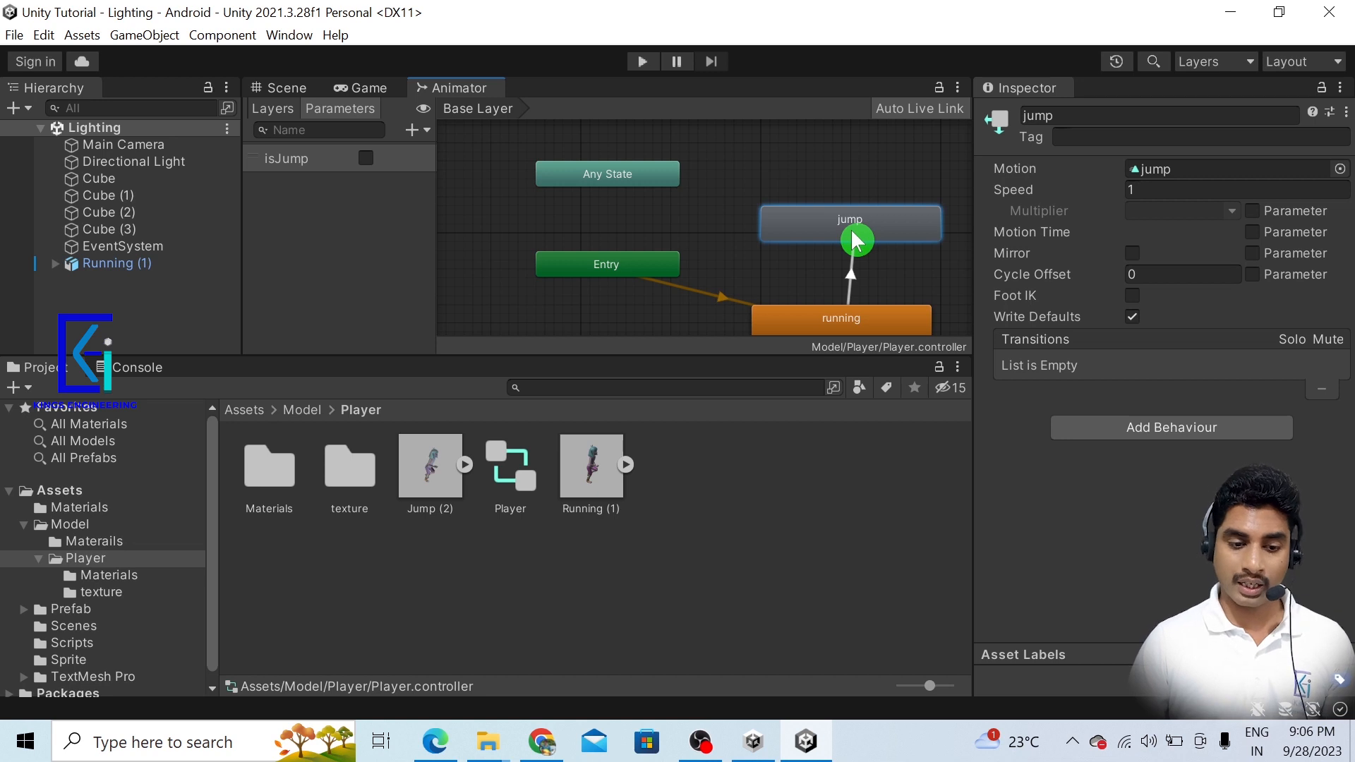
left_click(851, 265)
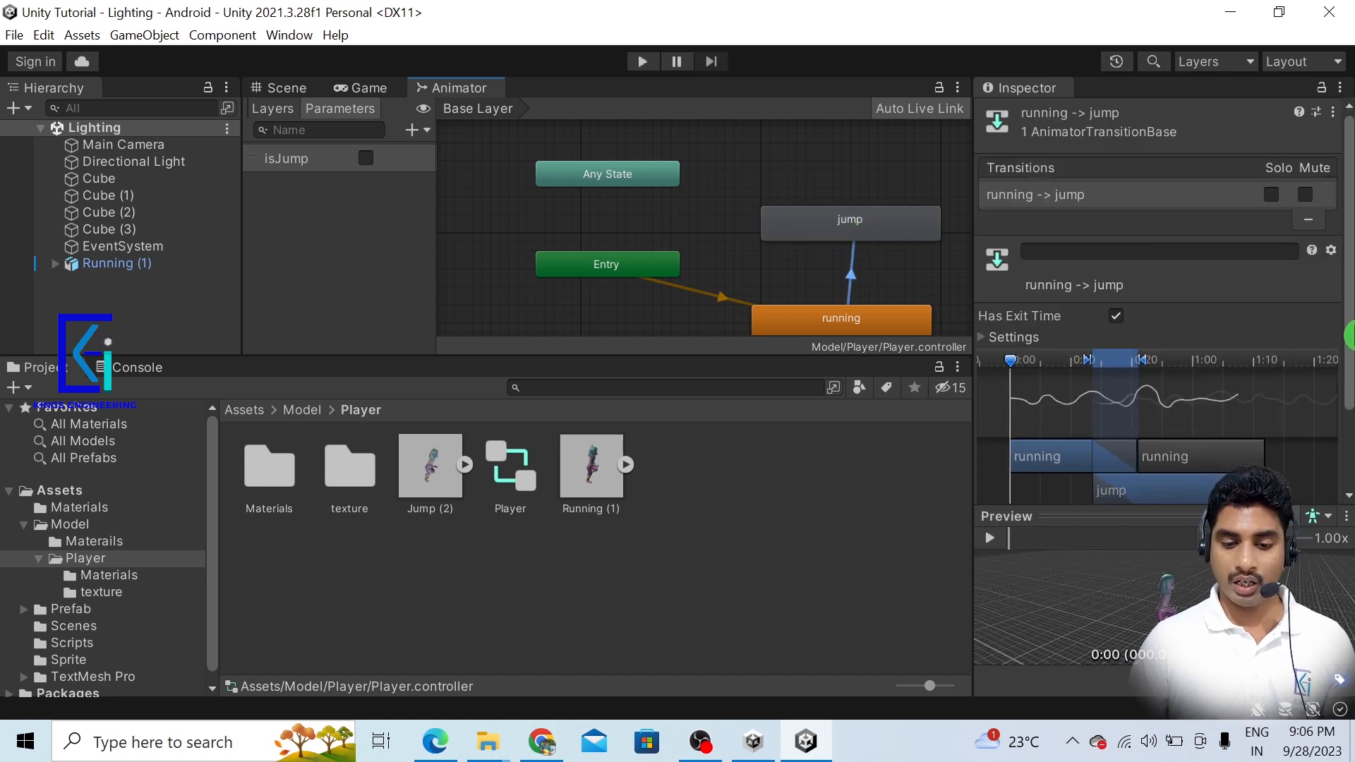
left_click_drag(1349, 335, 1349, 438)
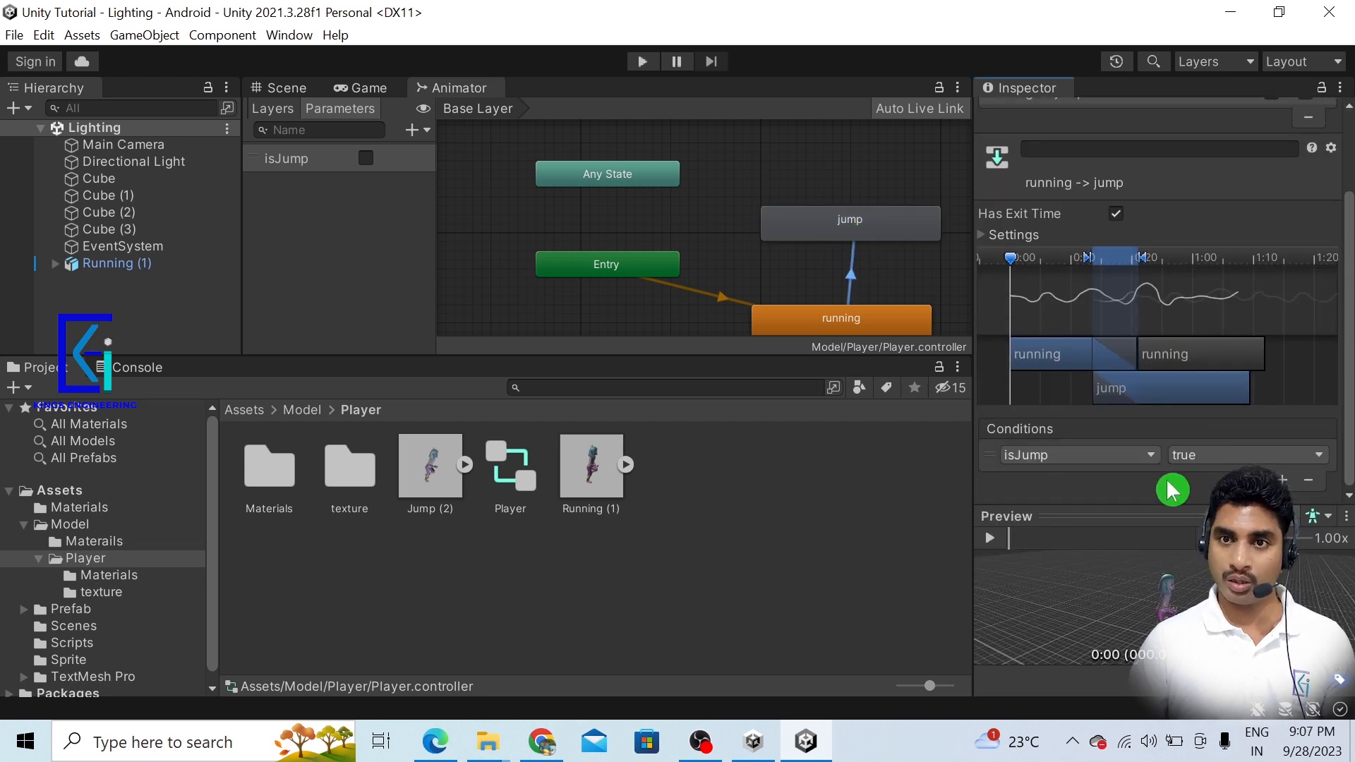
Make a return transition from the jump state to the running state.
left_click(887, 240)
right_click(886, 240)
left_click(917, 242)
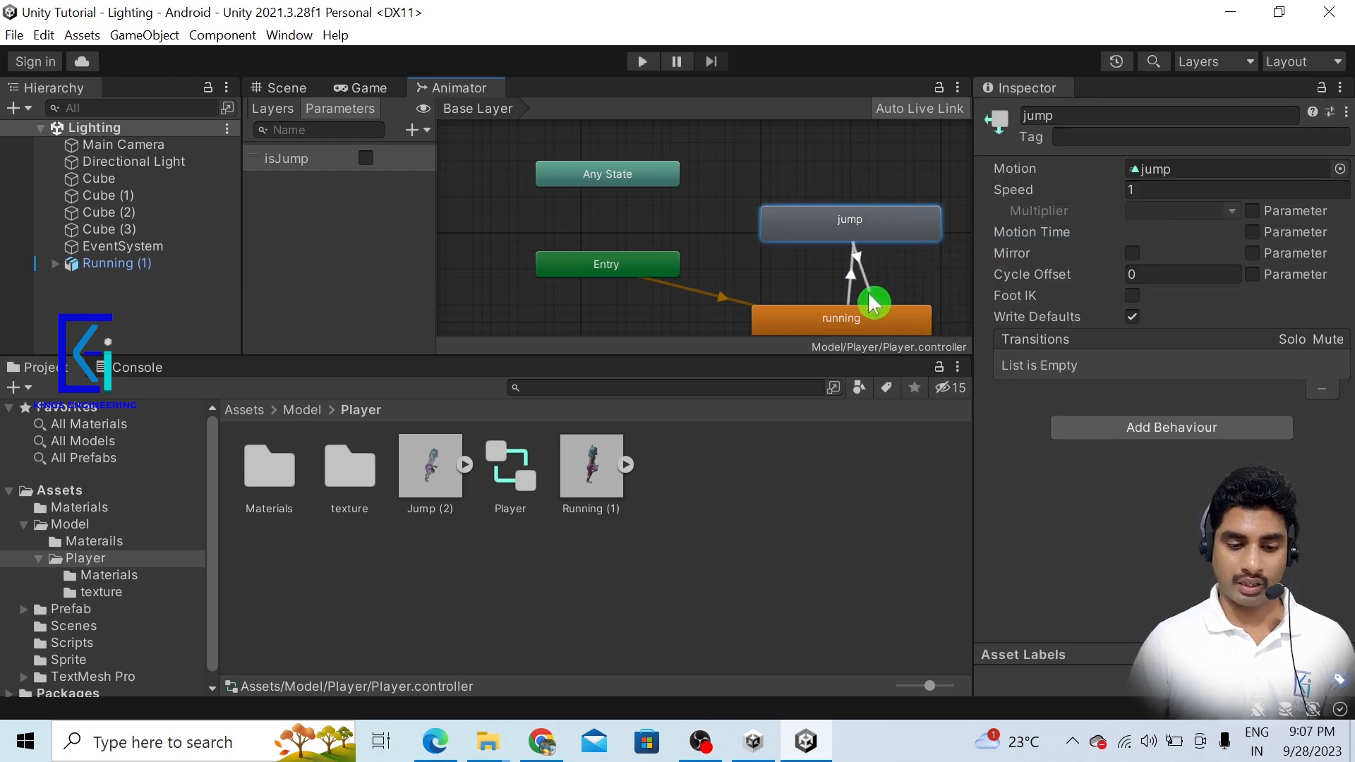
left_click(873, 316)
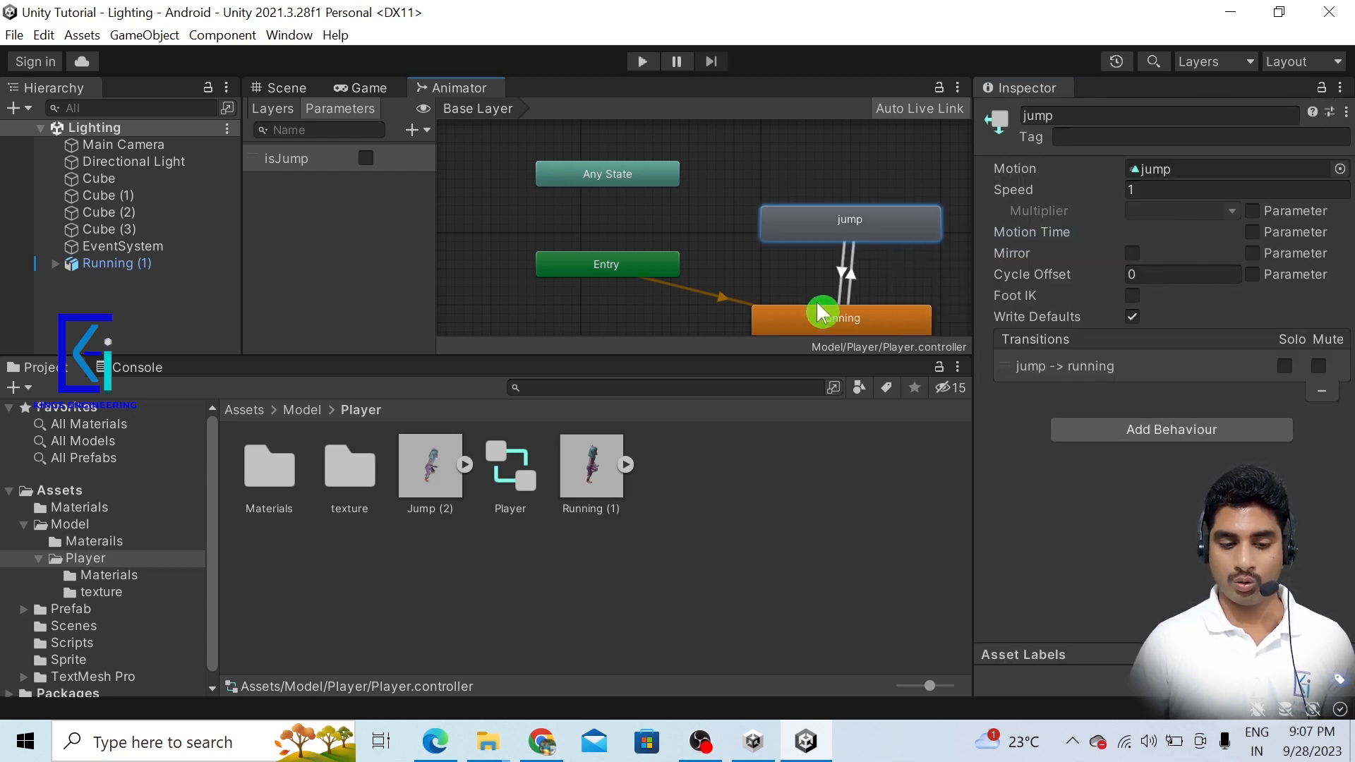
Add a condition to the jump-to-running transition with isJump set to false.
left_click(847, 286)
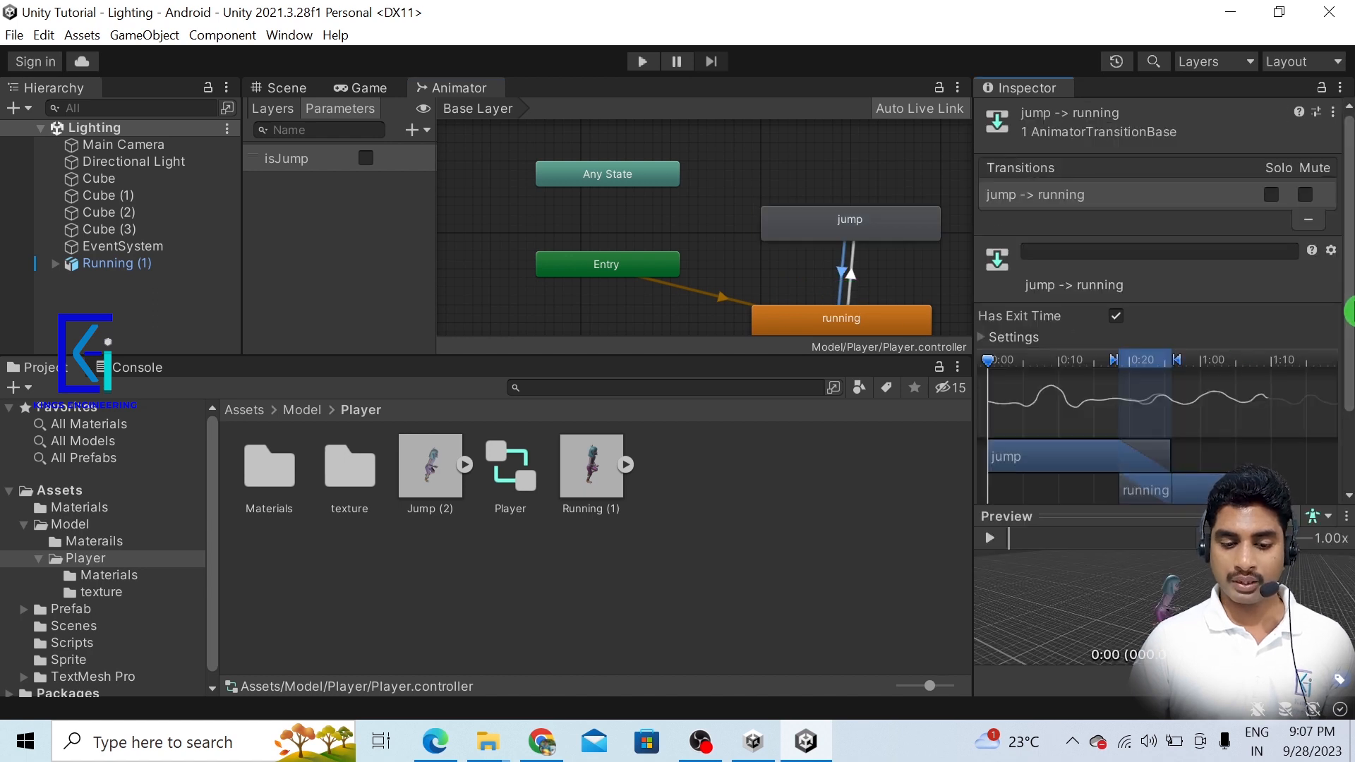
left_click_drag(1349, 385, 1349, 459)
left_click(1289, 484)
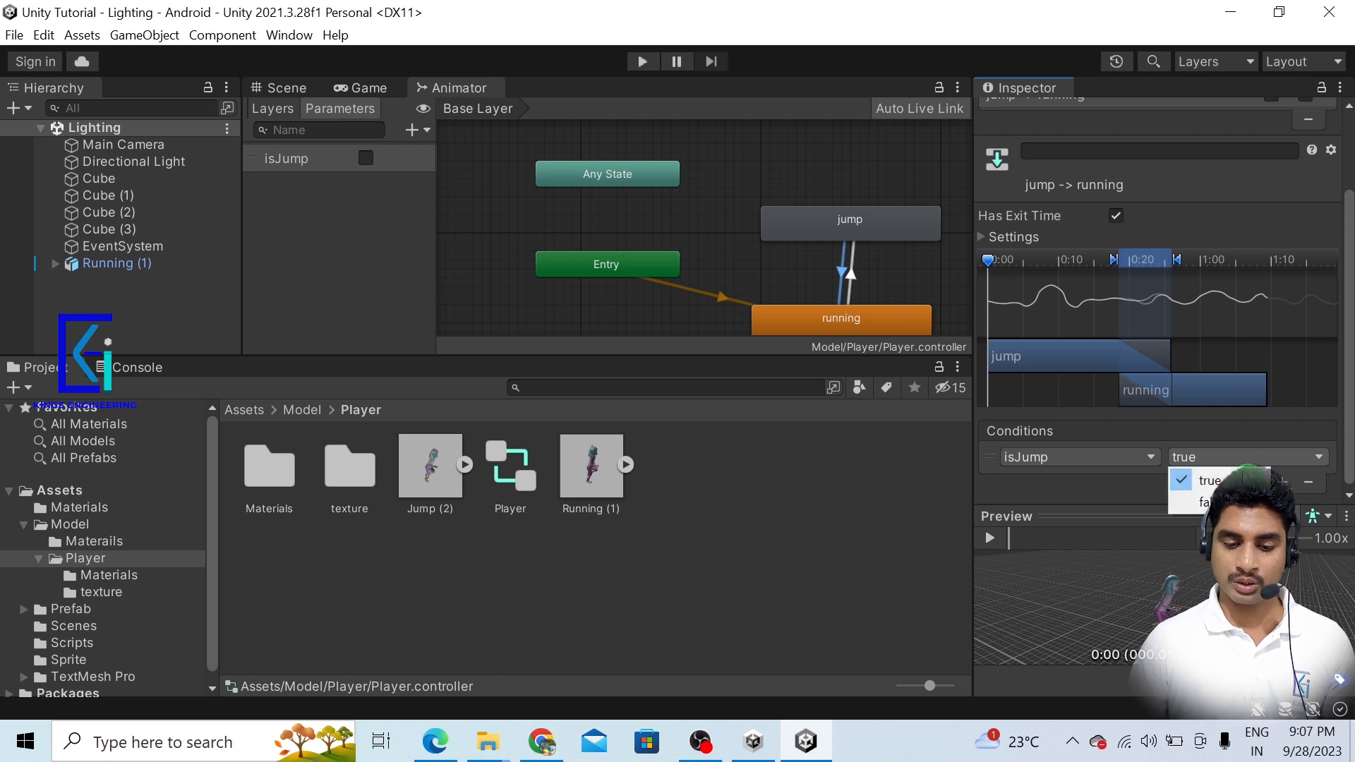
left_click(1200, 501)
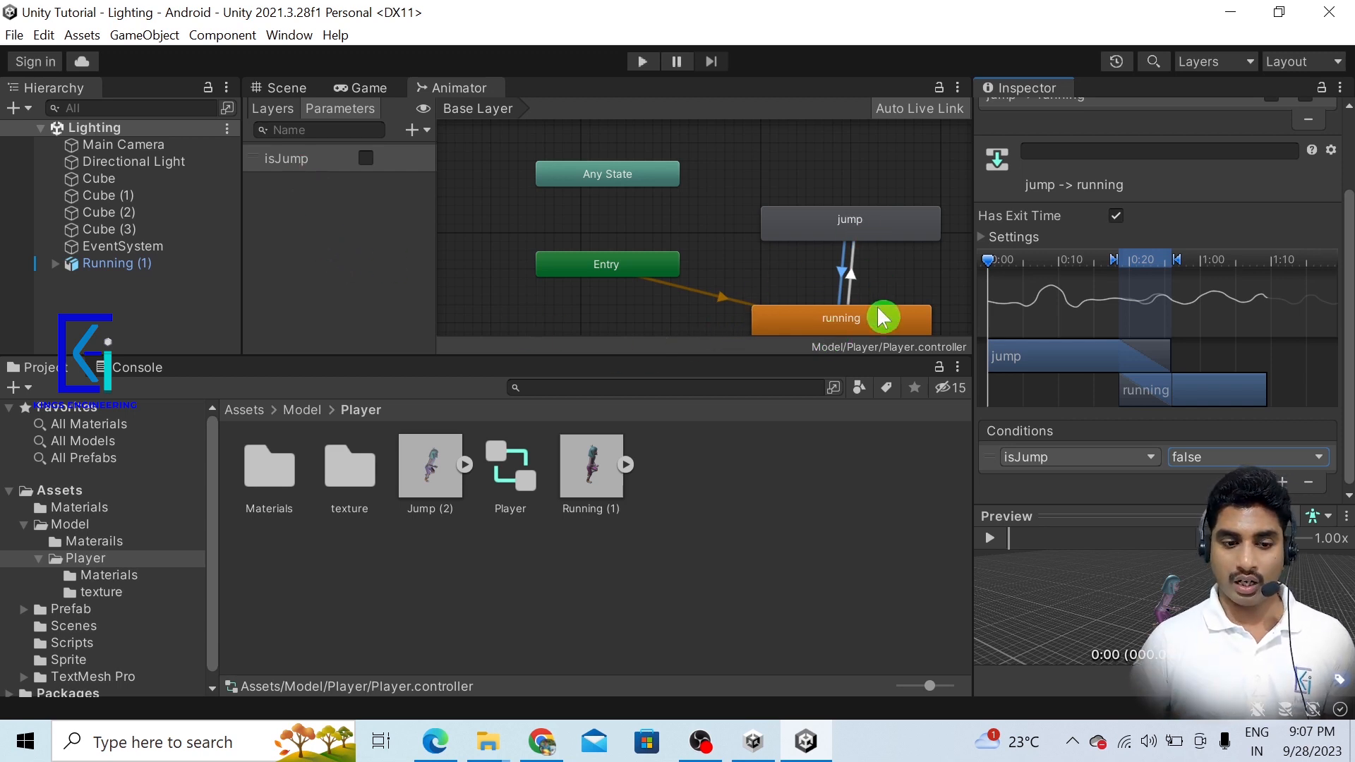
Align the jump state directly above running, then select the Running (1) object and enlarge the Animator area.
mouse_move(884, 227)
left_mouse_down()
mouse_move(869, 239)
mouse_move(875, 220)
left_mouse_up()
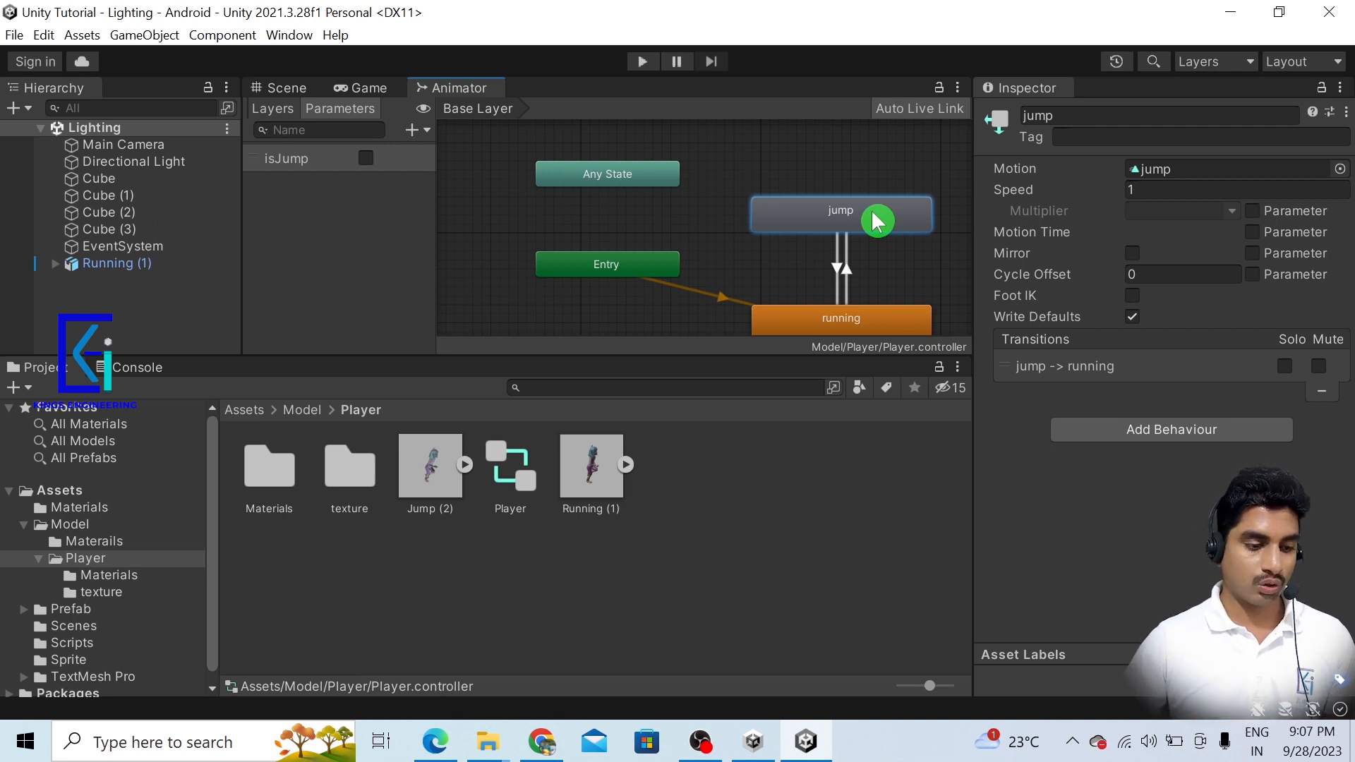
left_click(134, 264)
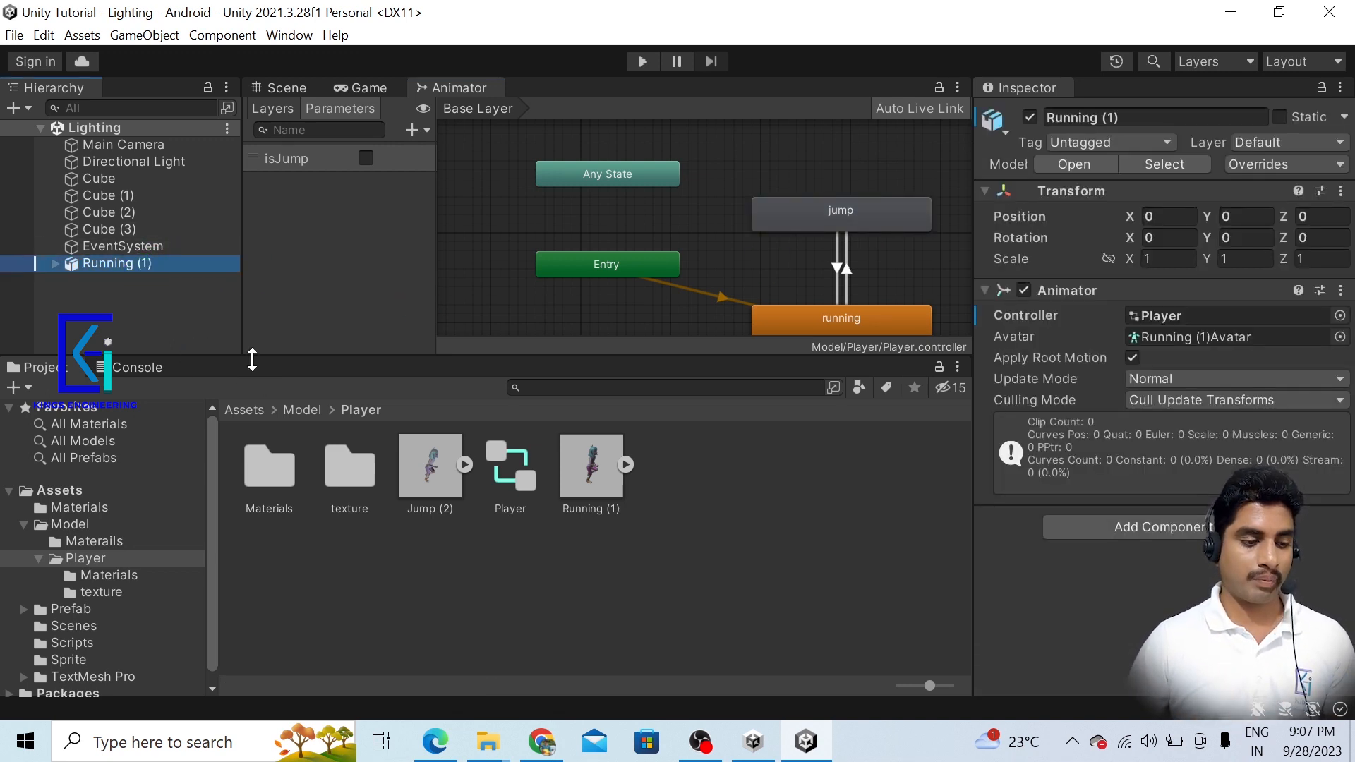
left_click_drag(252, 360, 251, 407)
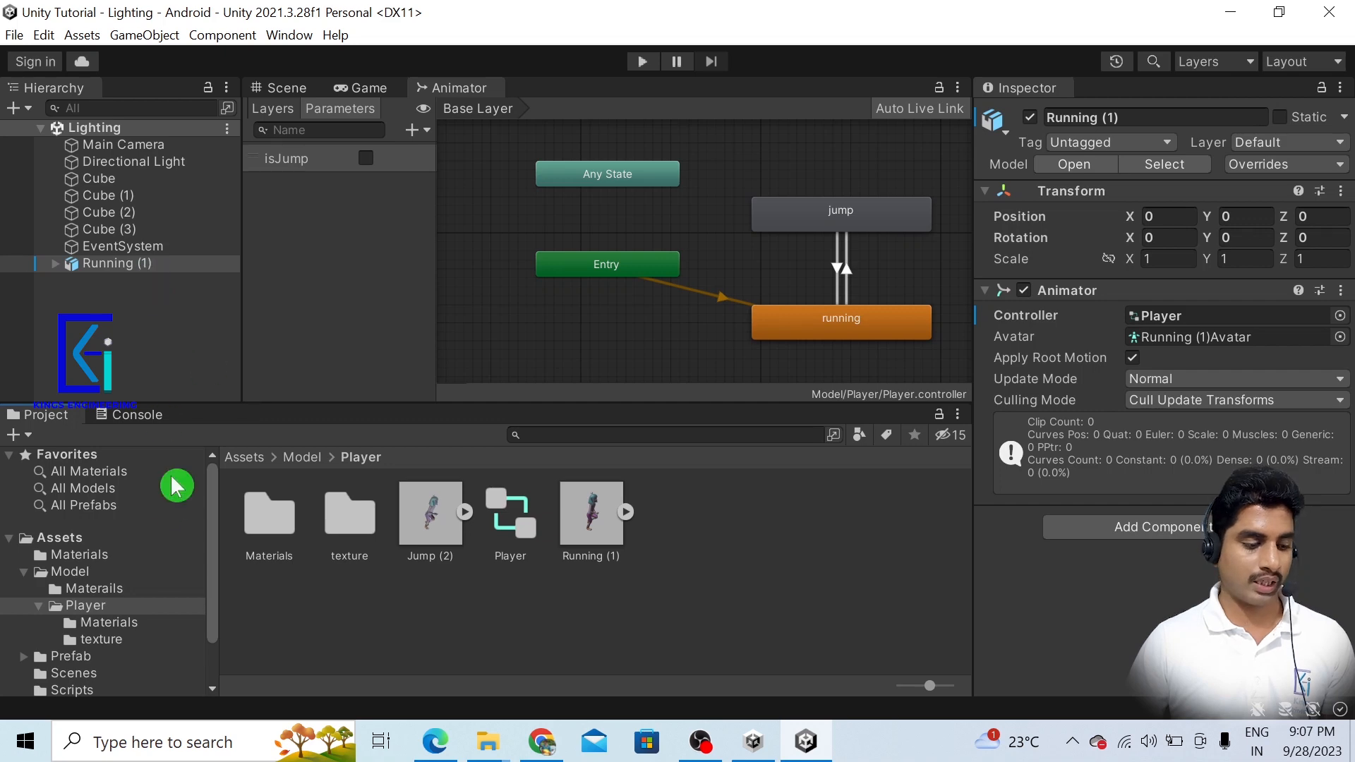
Create a C# script named PlayerAnimation in the Scripts folder.
left_click(24, 572)
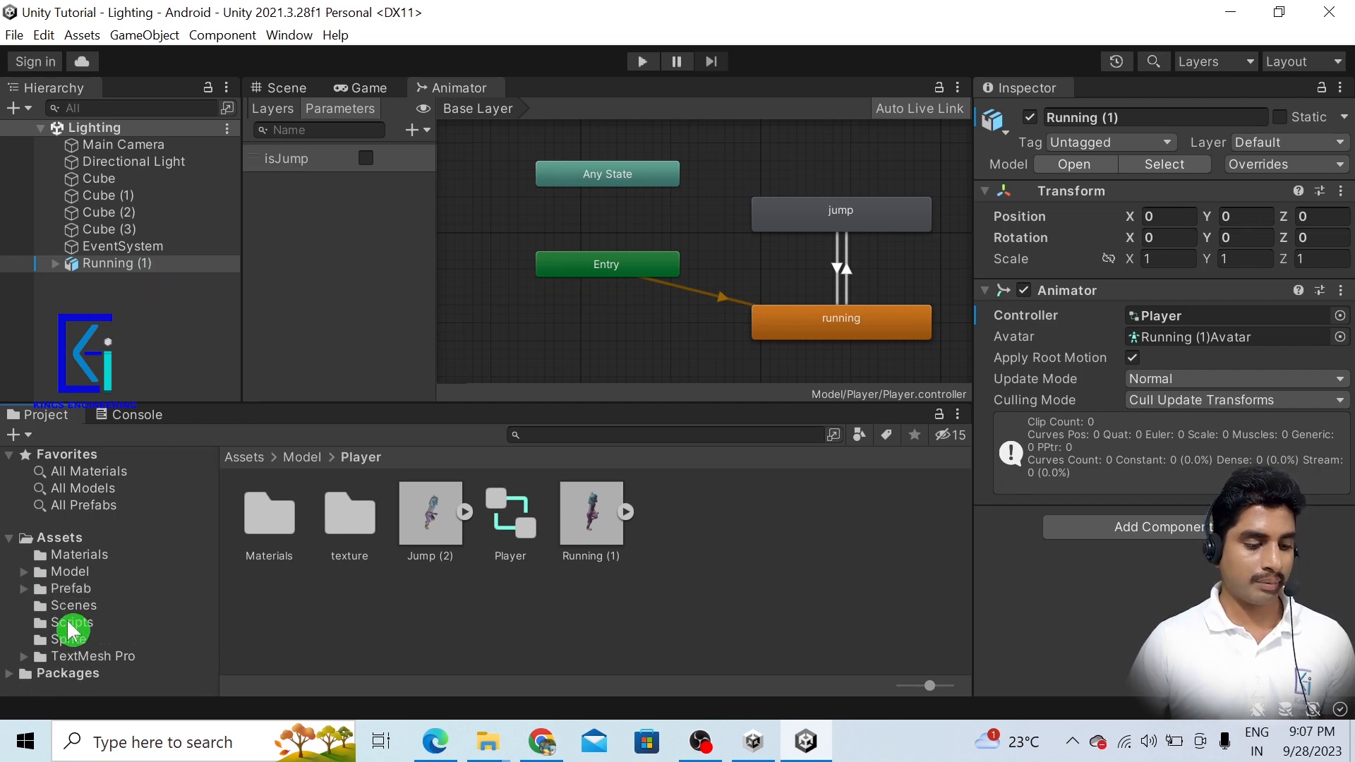
left_click(71, 623)
right_click(643, 602)
mouse_move(770, 101)
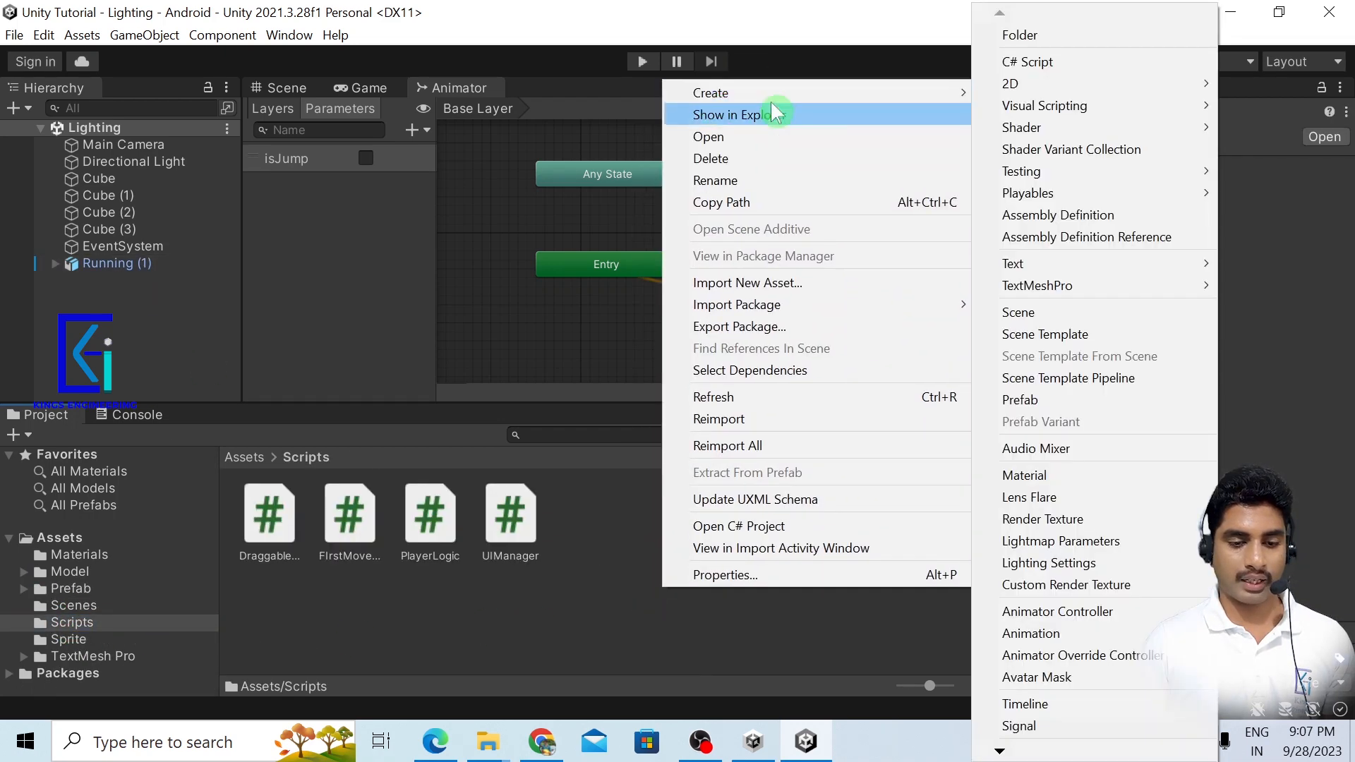
left_click(1014, 62)
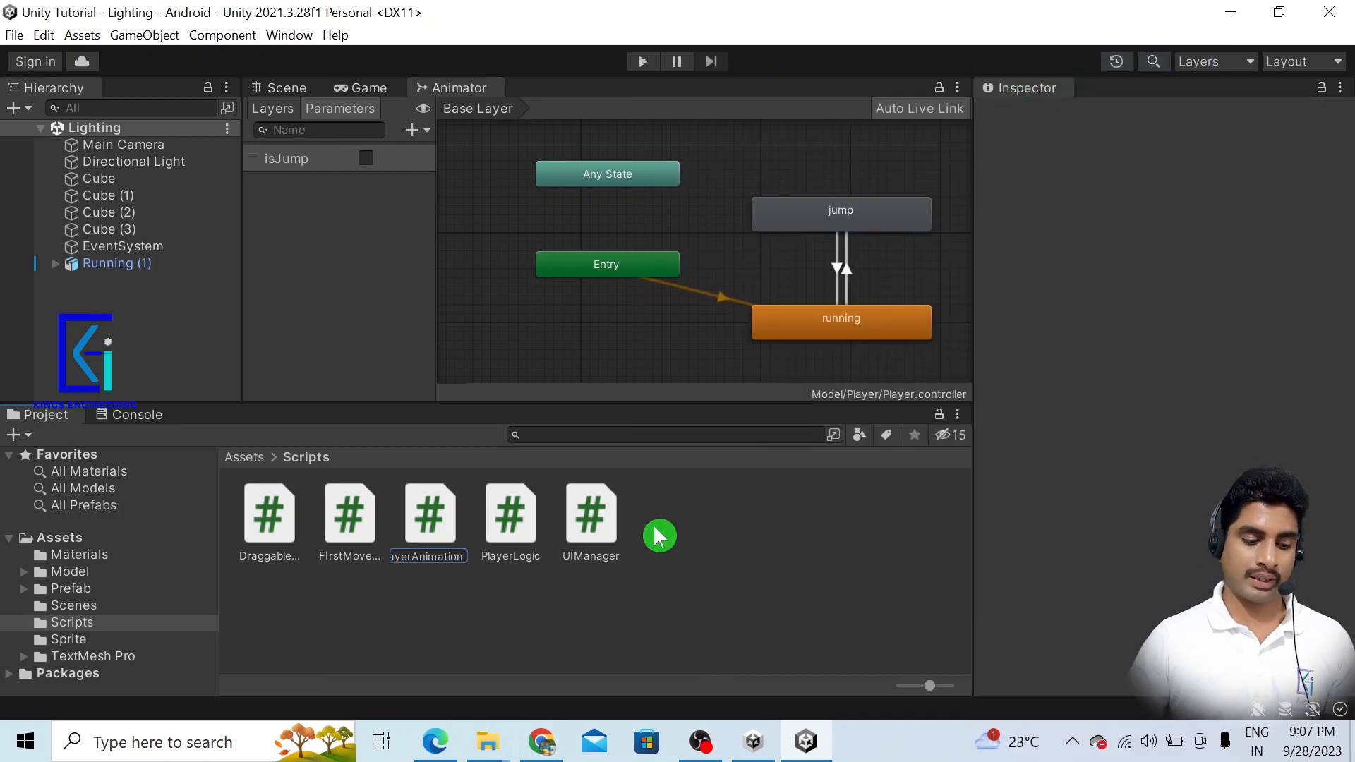
type("PlayerAnimation")
key("Return")
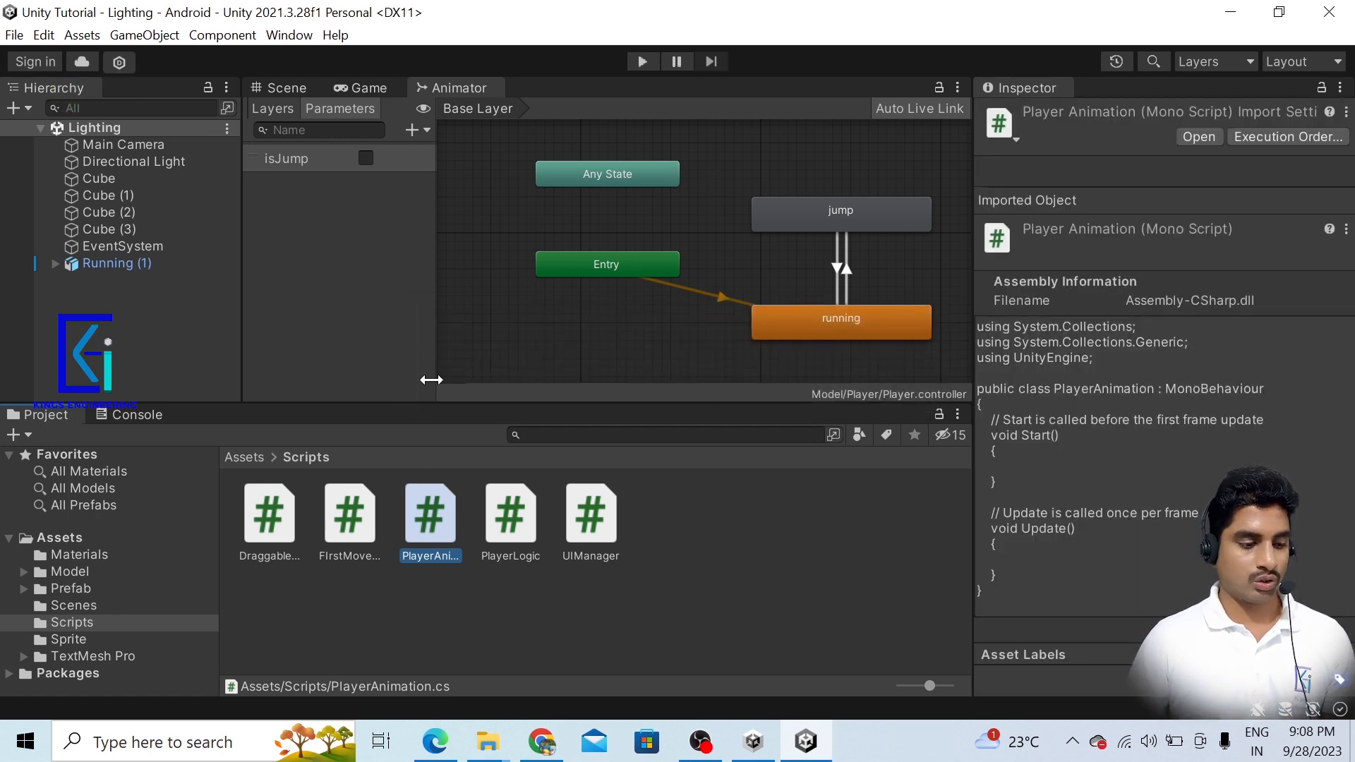
Attach the PlayerAnimation script to the Running (1) object and open the script for editing inside its Update method.
left_click(445, 546)
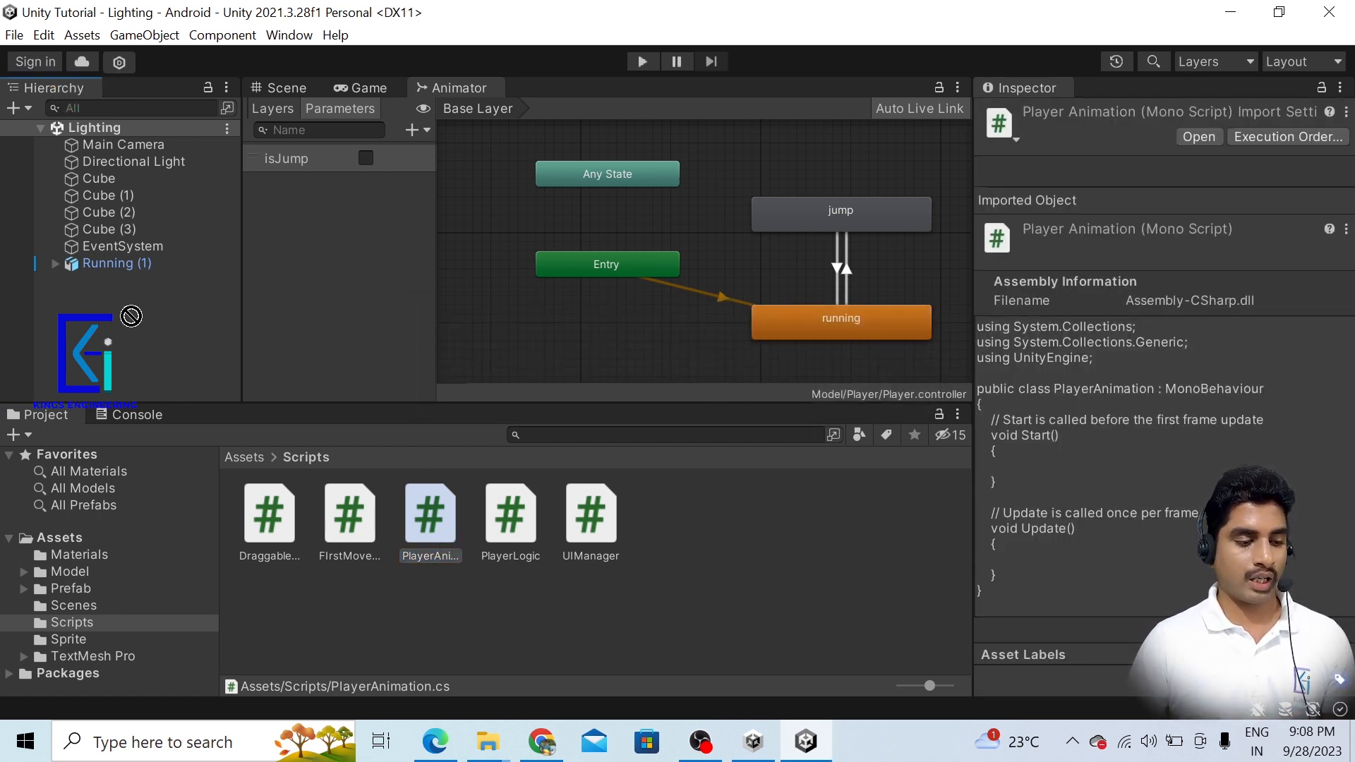
left_click(121, 263)
double_click(446, 542)
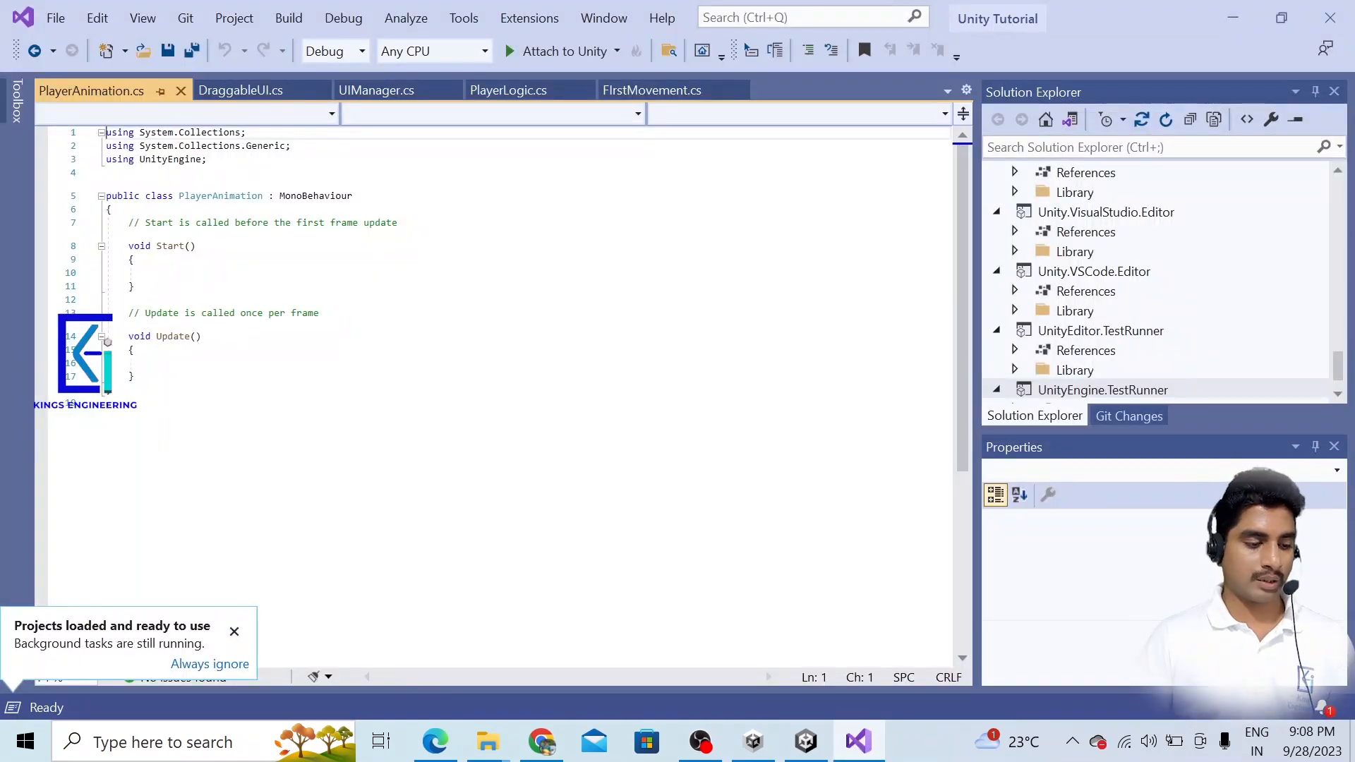
left_click(151, 363)
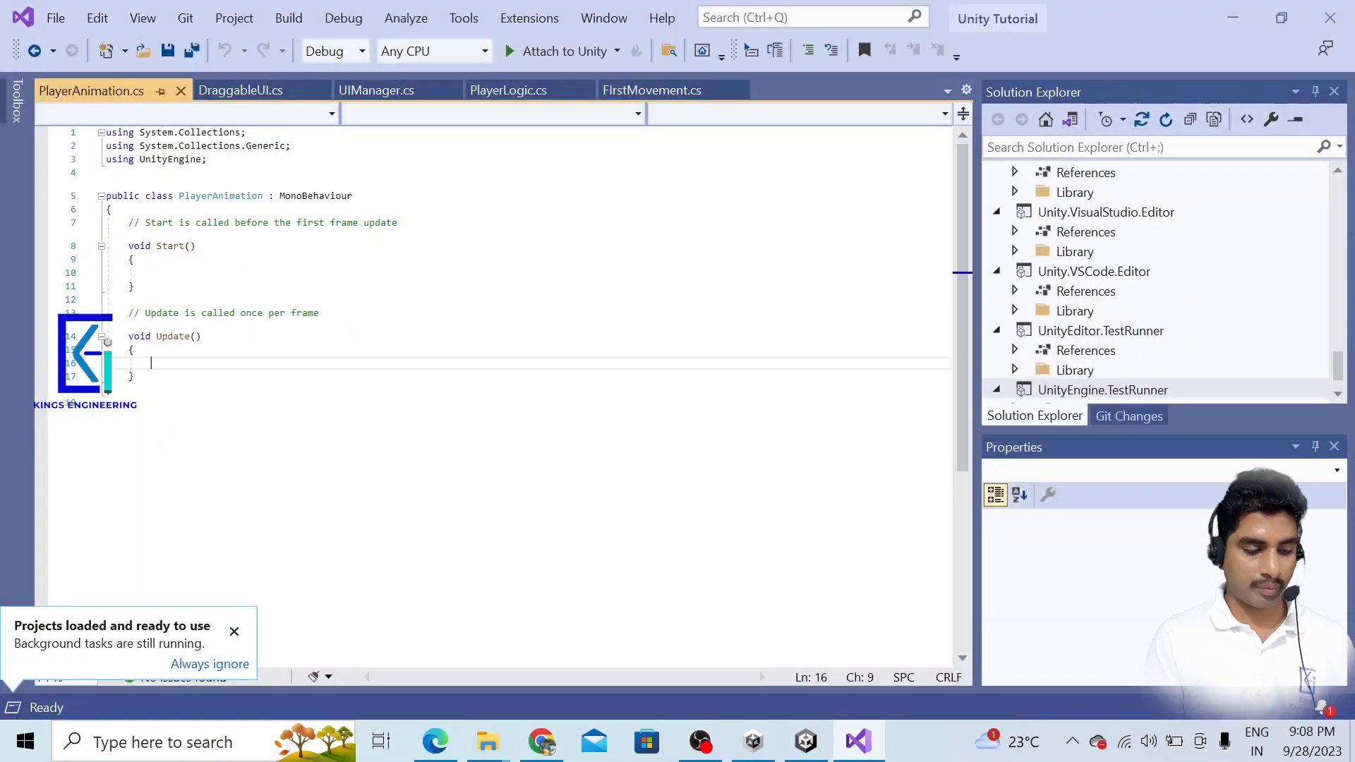
Write an if (Input.GetKeyDown("w")) statement with an empty braced body inside the Update method.
type("if")
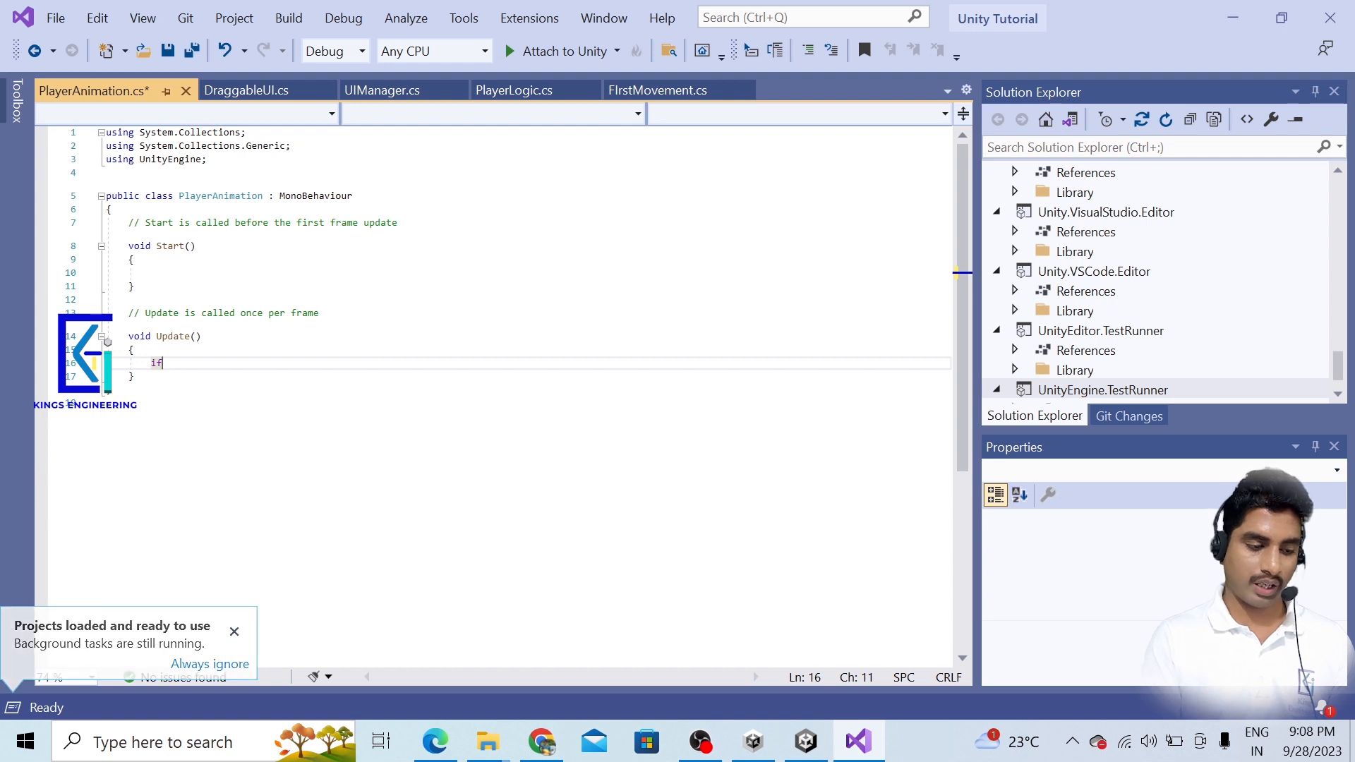
type("(Inp")
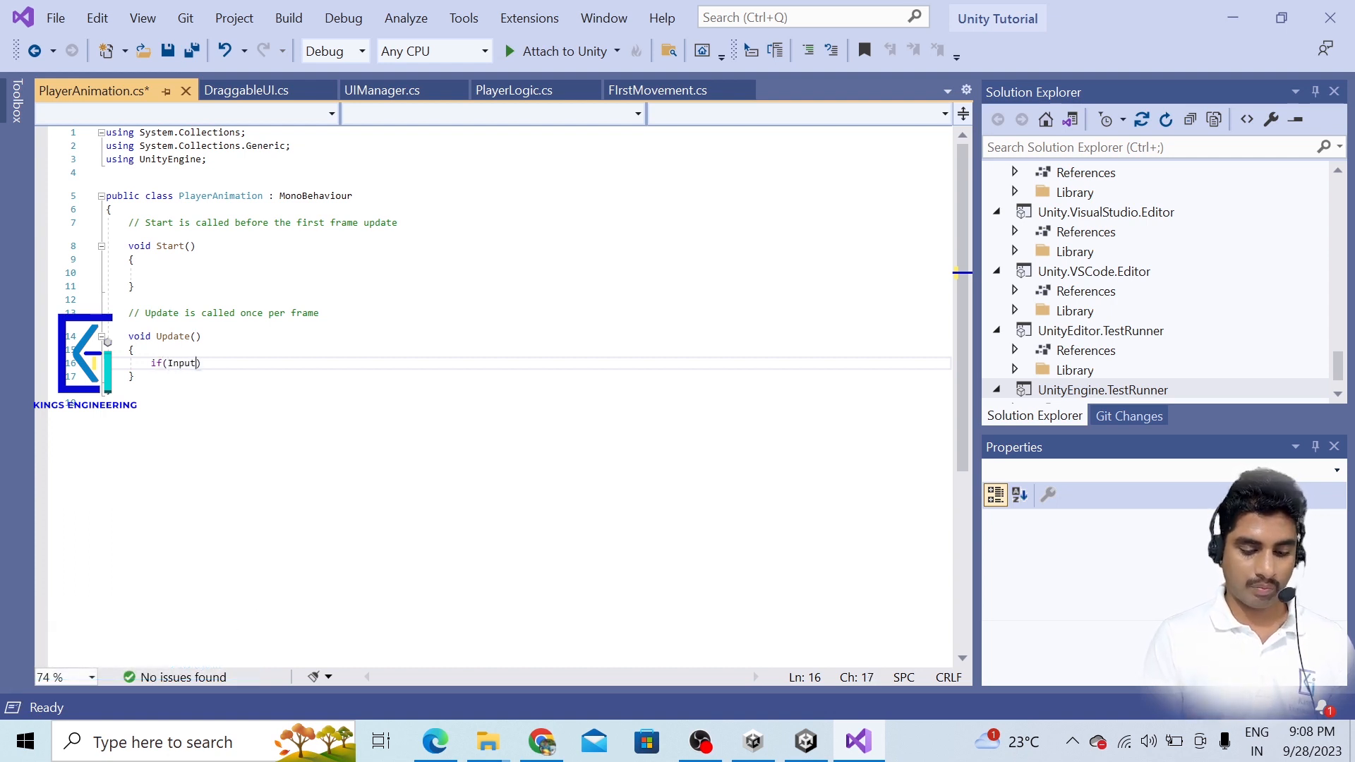
type("ut.getKeyDown(")
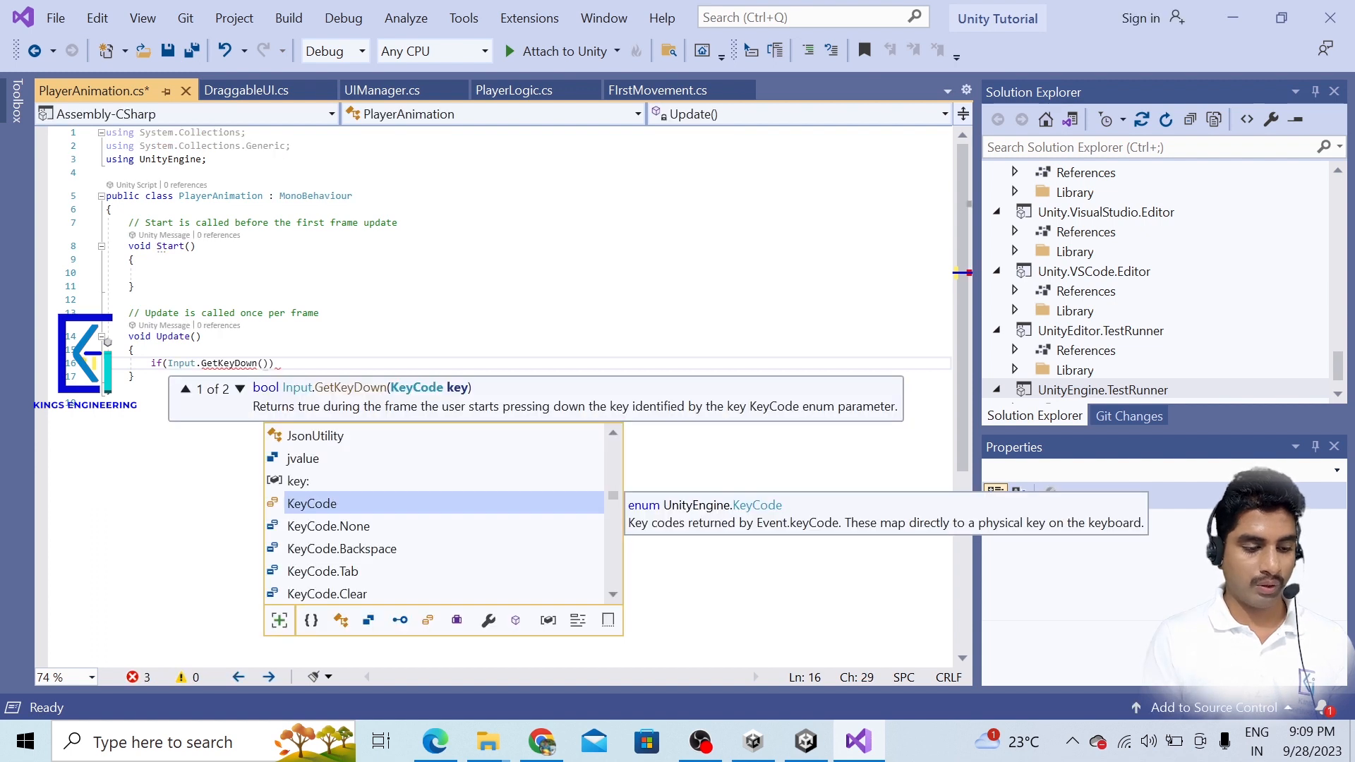
type("\"w")
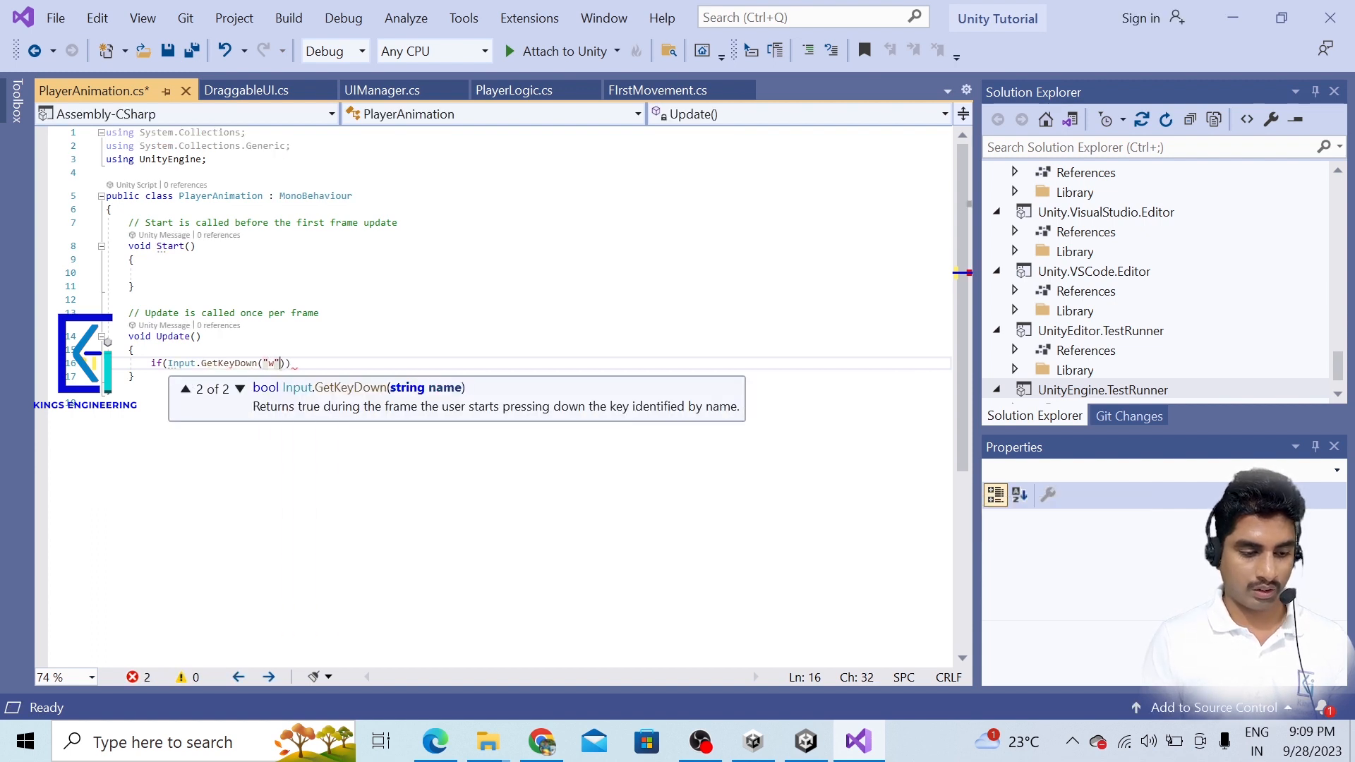
key("Right")
key("Right")
key("Return")
type("{")
key("Return")
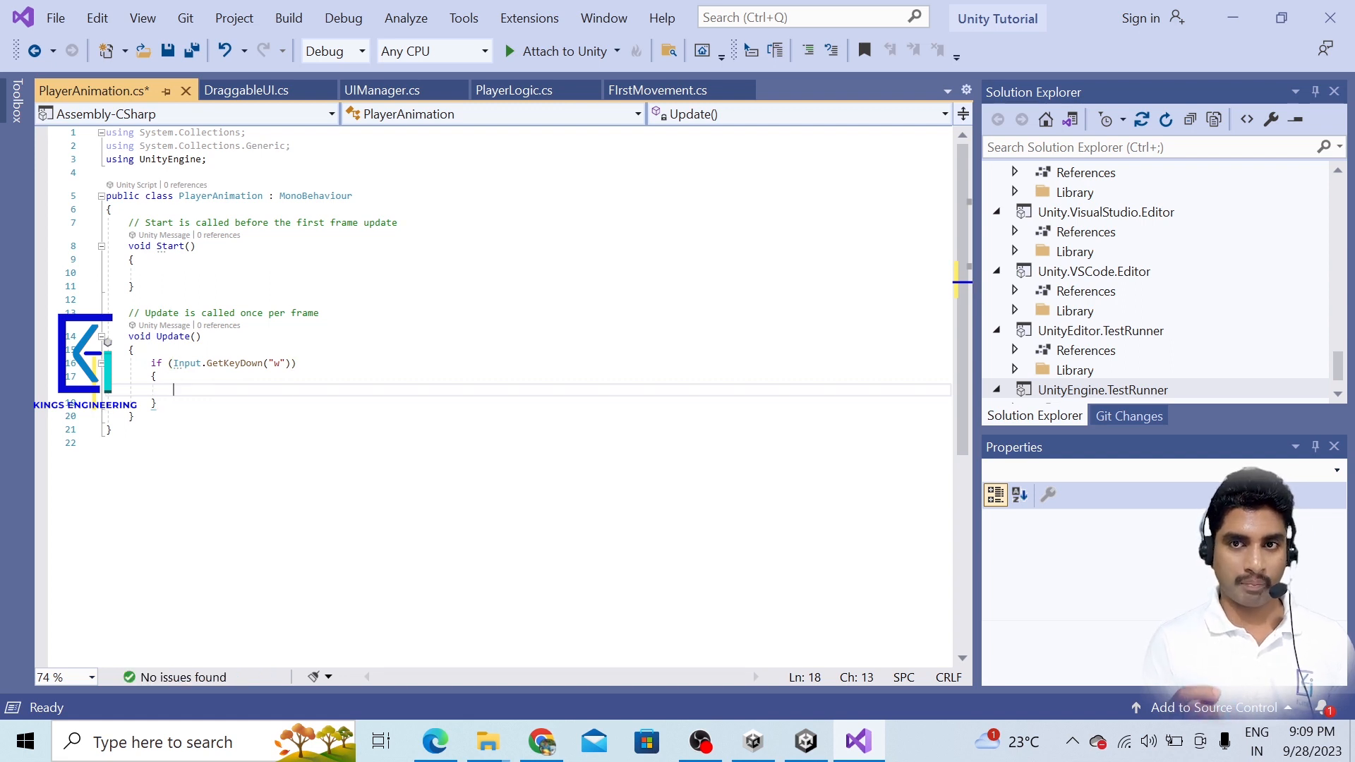
Duplicate the if (Input.GetKeyDown("w")) block directly below the first one in Update.
key("Down")
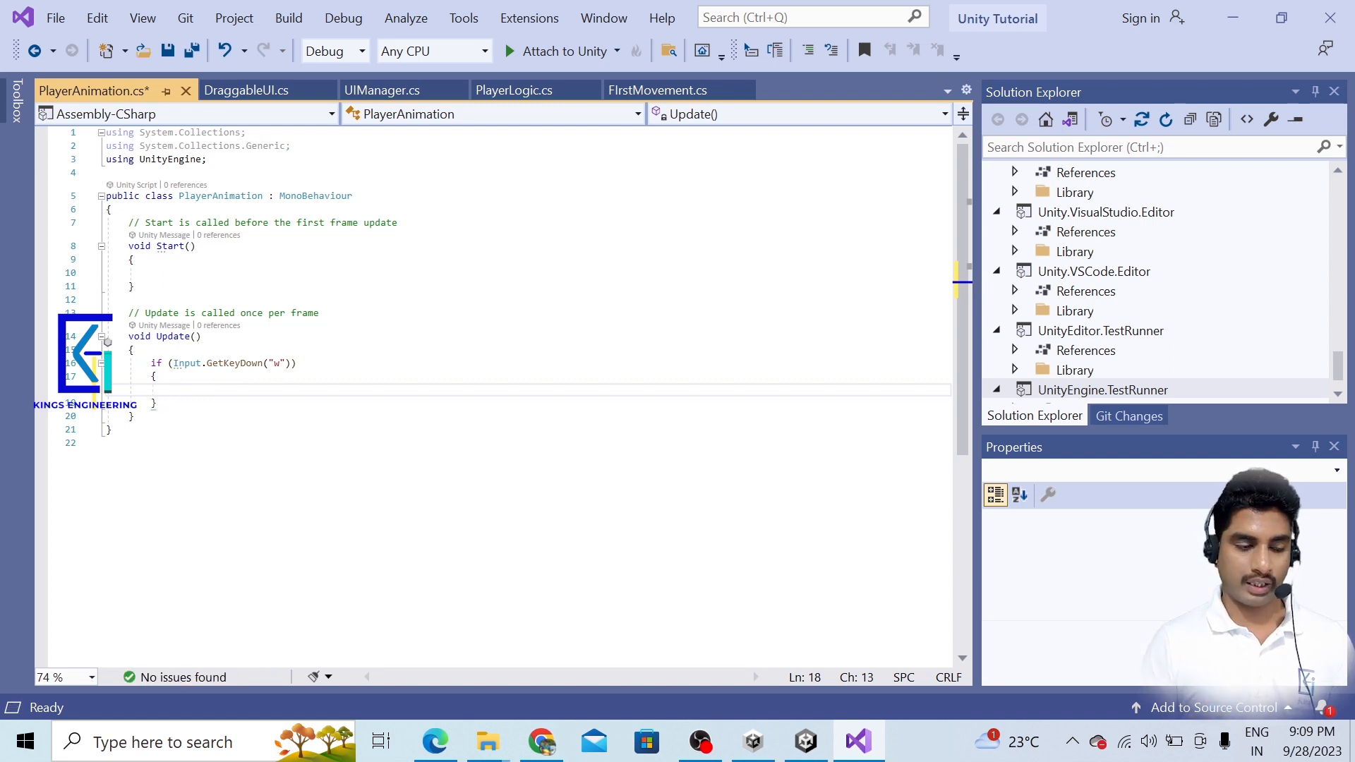
key("Return")
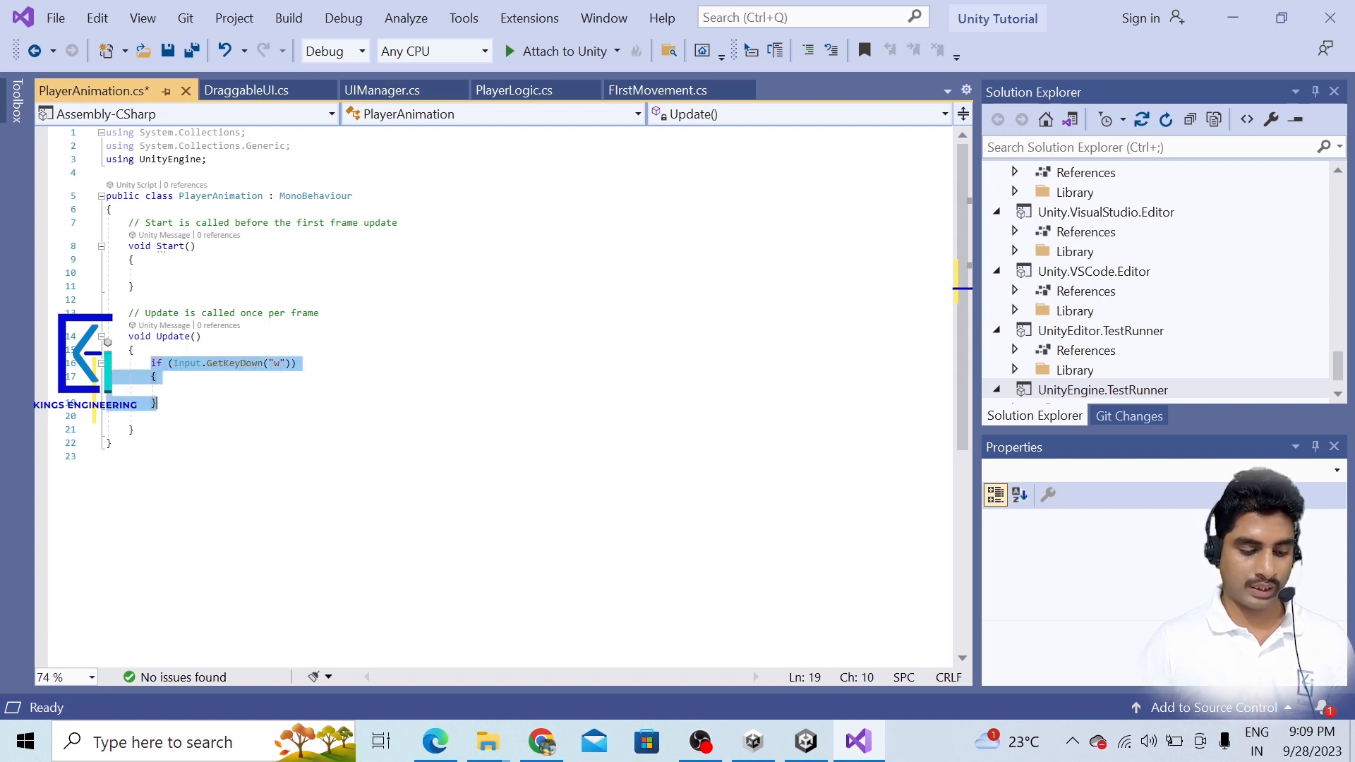
key("Right")
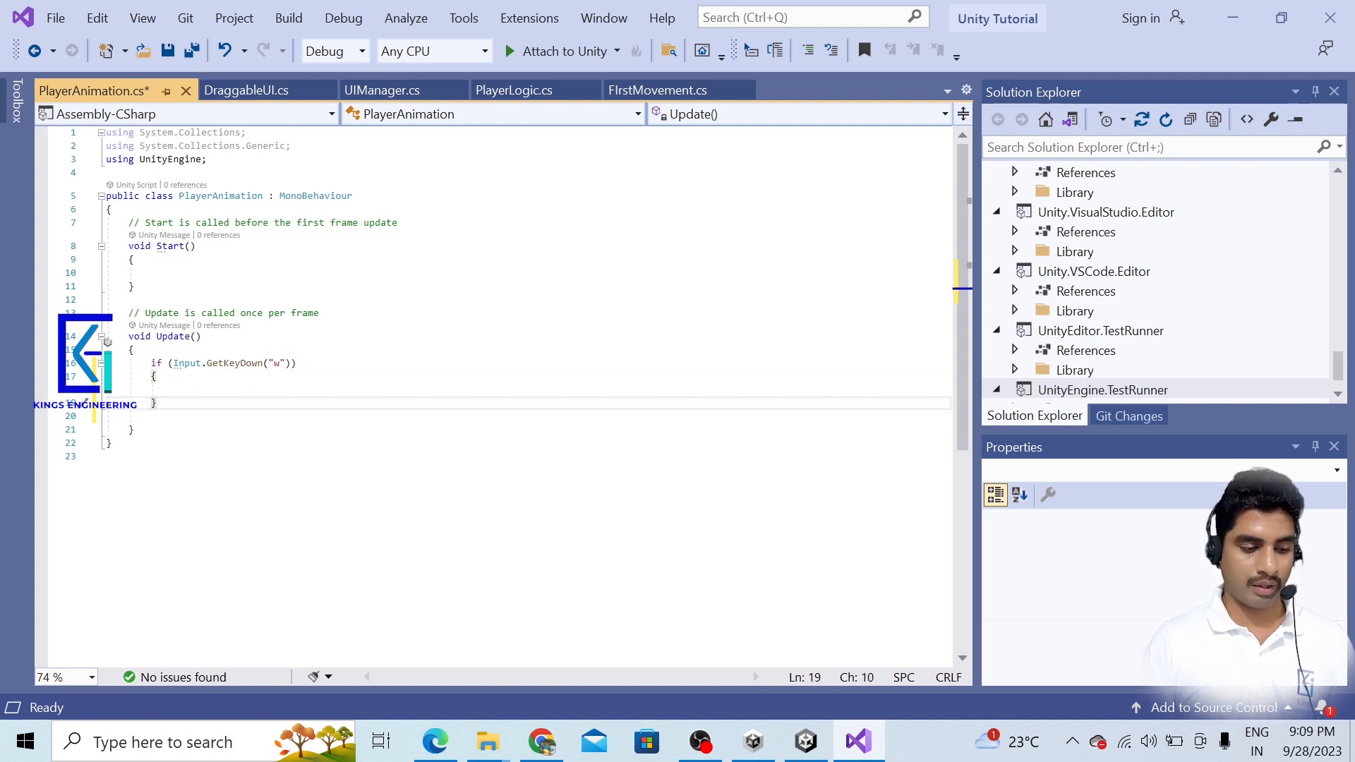
key("Return")
type("if (Input.GetKeyDown(\"w\")) {  }")
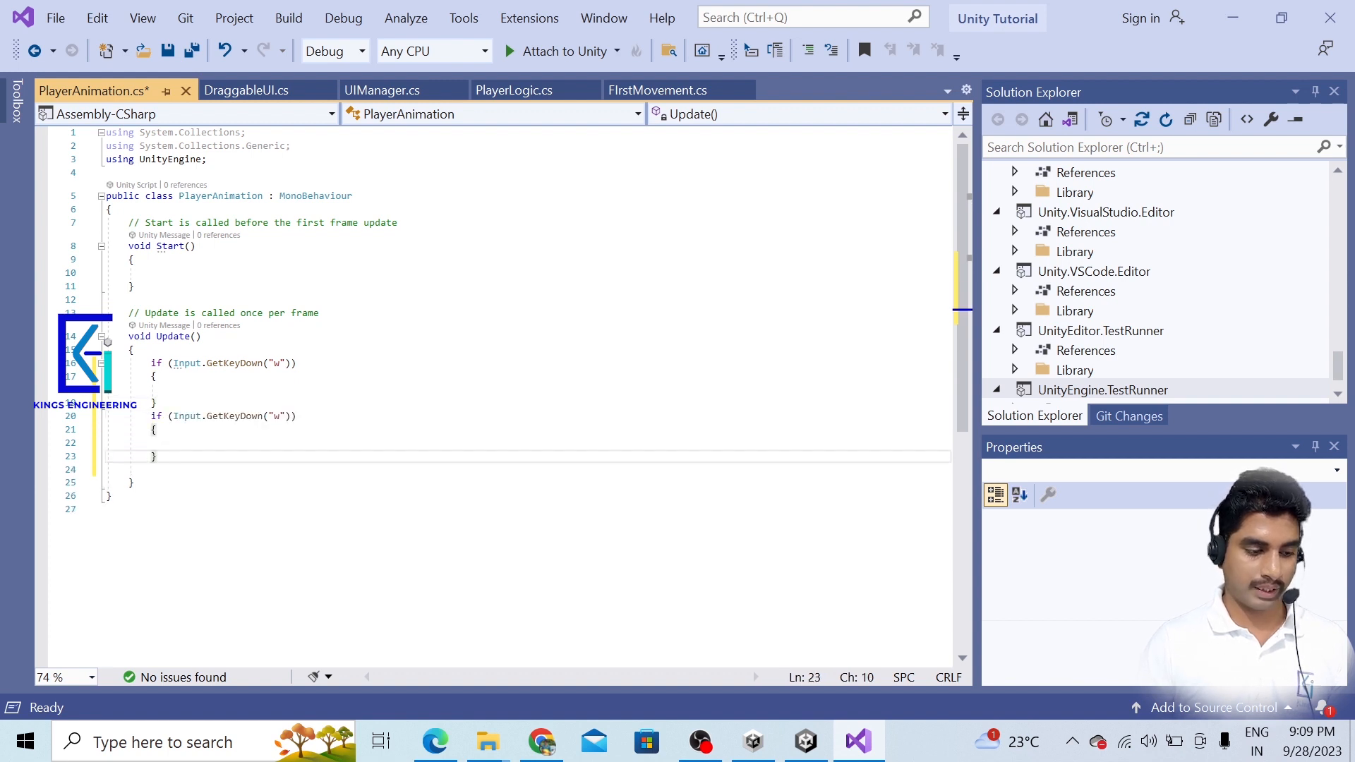
Negate the second if condition to !Input.GetKeyDown("w") and save the script.
key("Up")
key("Up")
key("Up")
key("Right")
key("Right")
key("Right")
type("!")
key("Down")
key("Down")
key("Down")
key("Down")
key("Down")
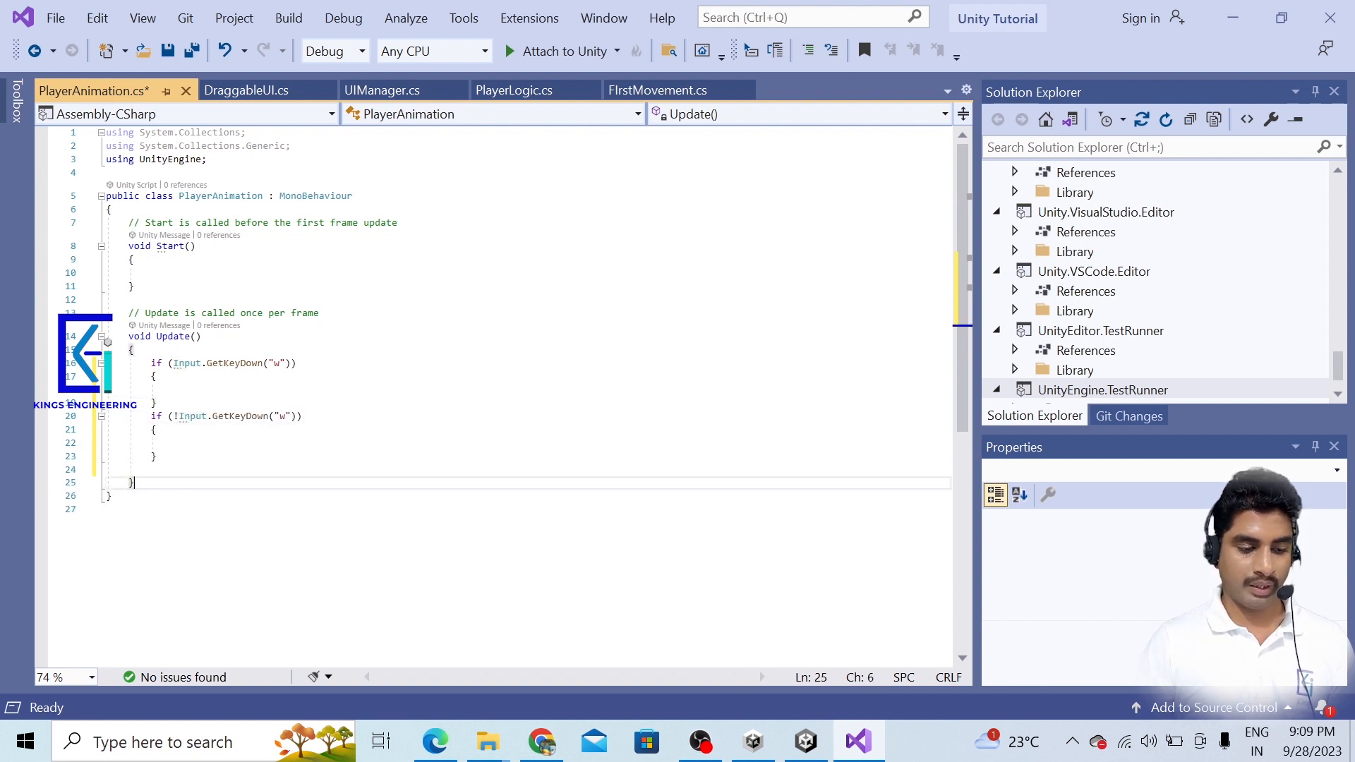
key("ctrl+s")
left_click(224, 363)
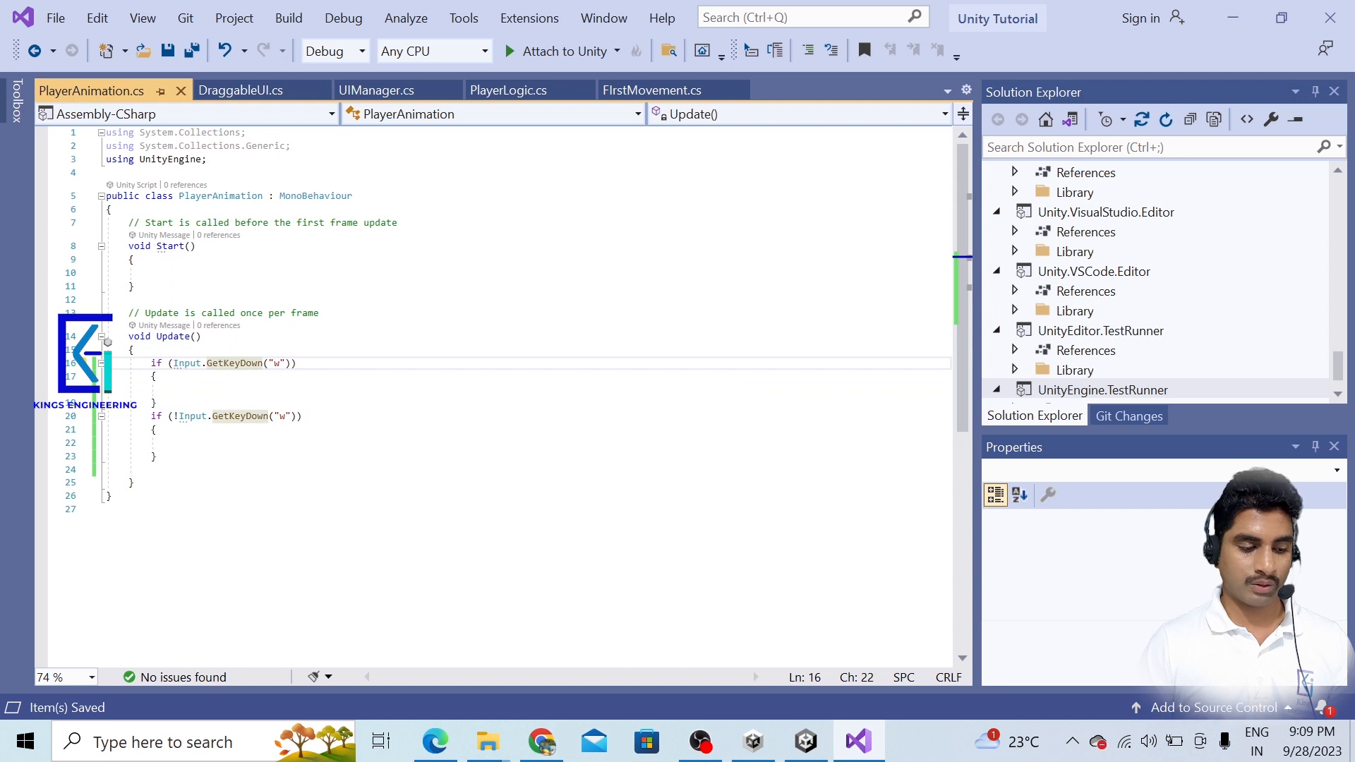
left_click(174, 390)
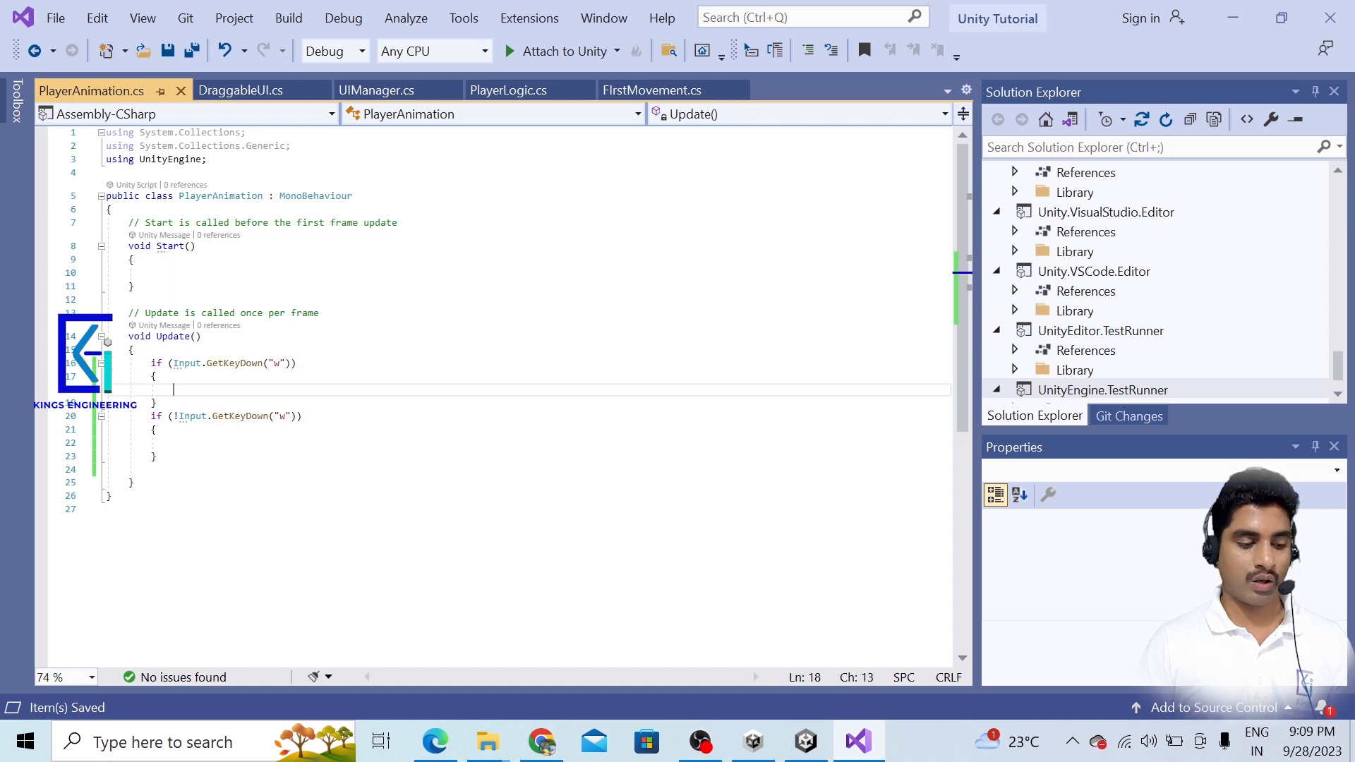
left_click(175, 443)
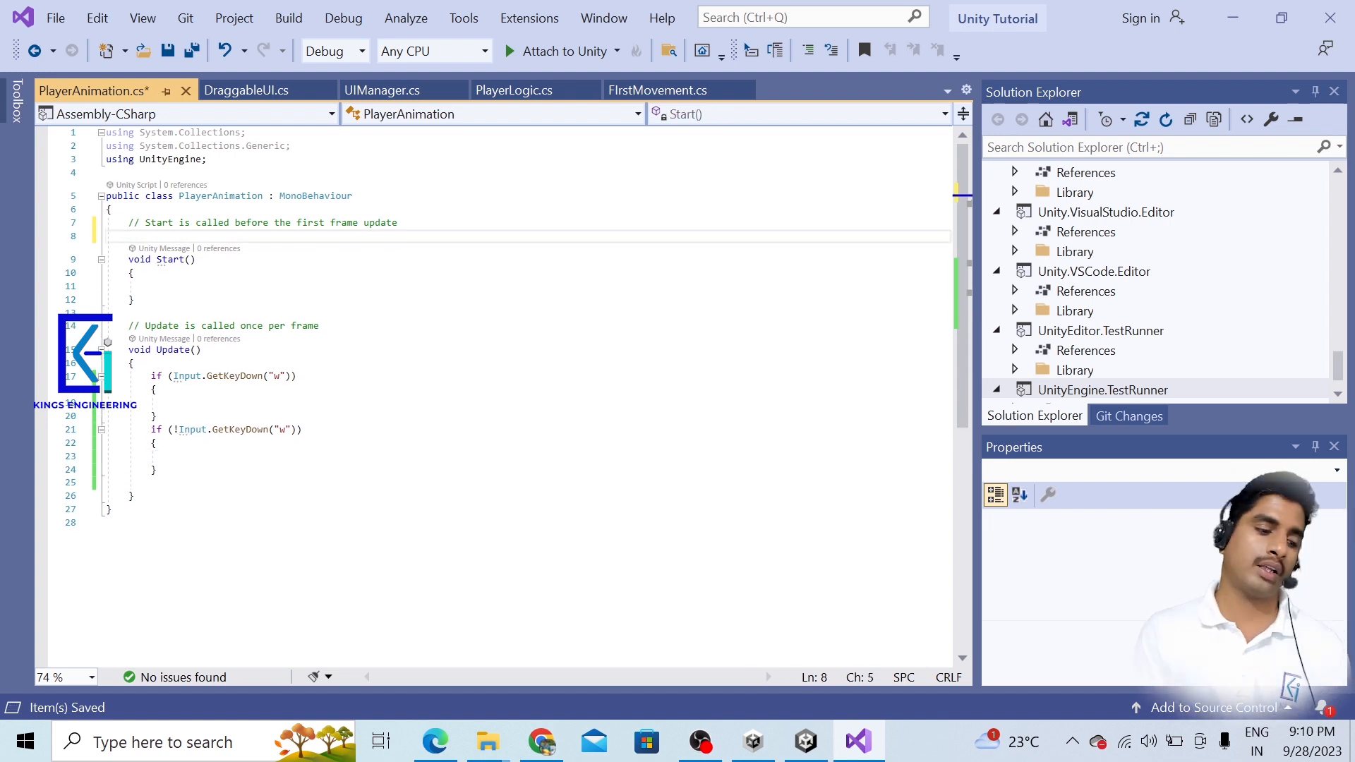
Declare a public Animator field named animator above the Start method and save the script.
key("ctrl+space")
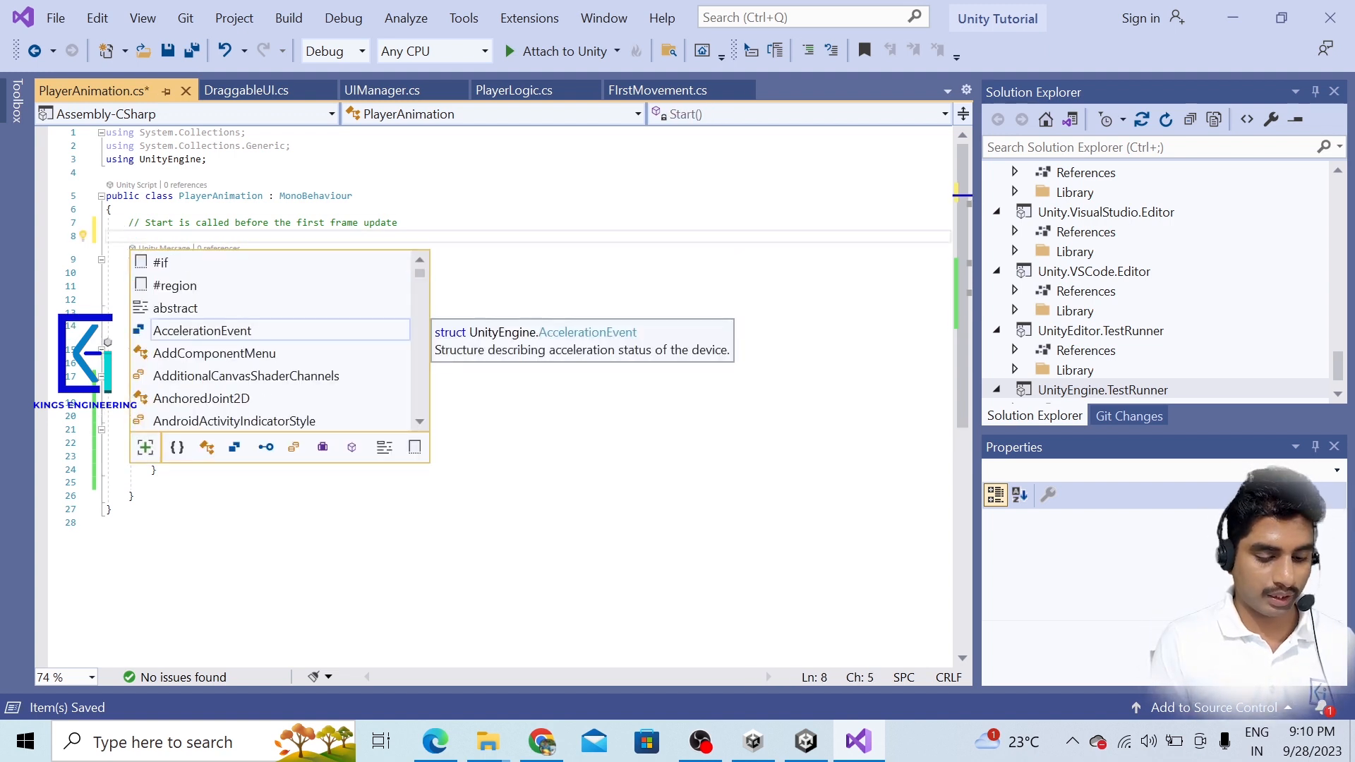
type("Pu")
type("blic Anima")
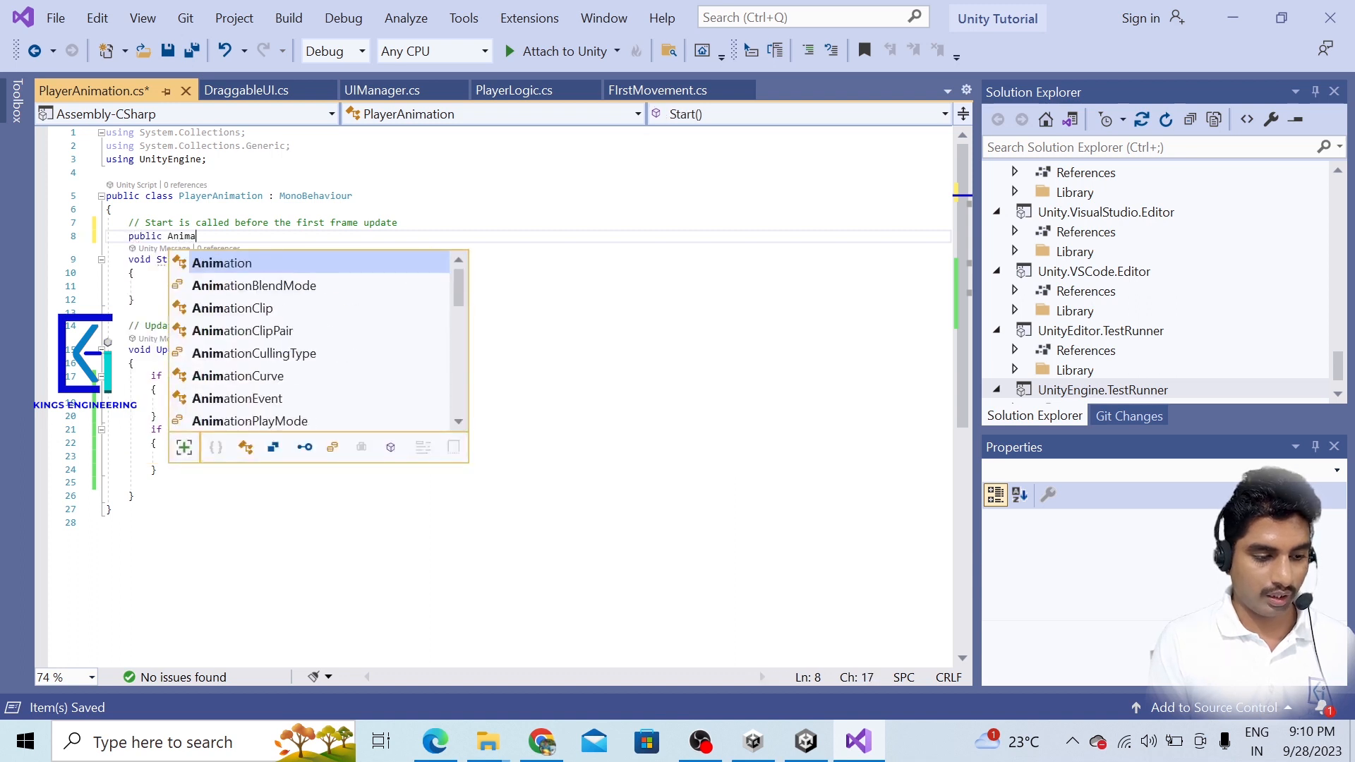
type("tor ani")
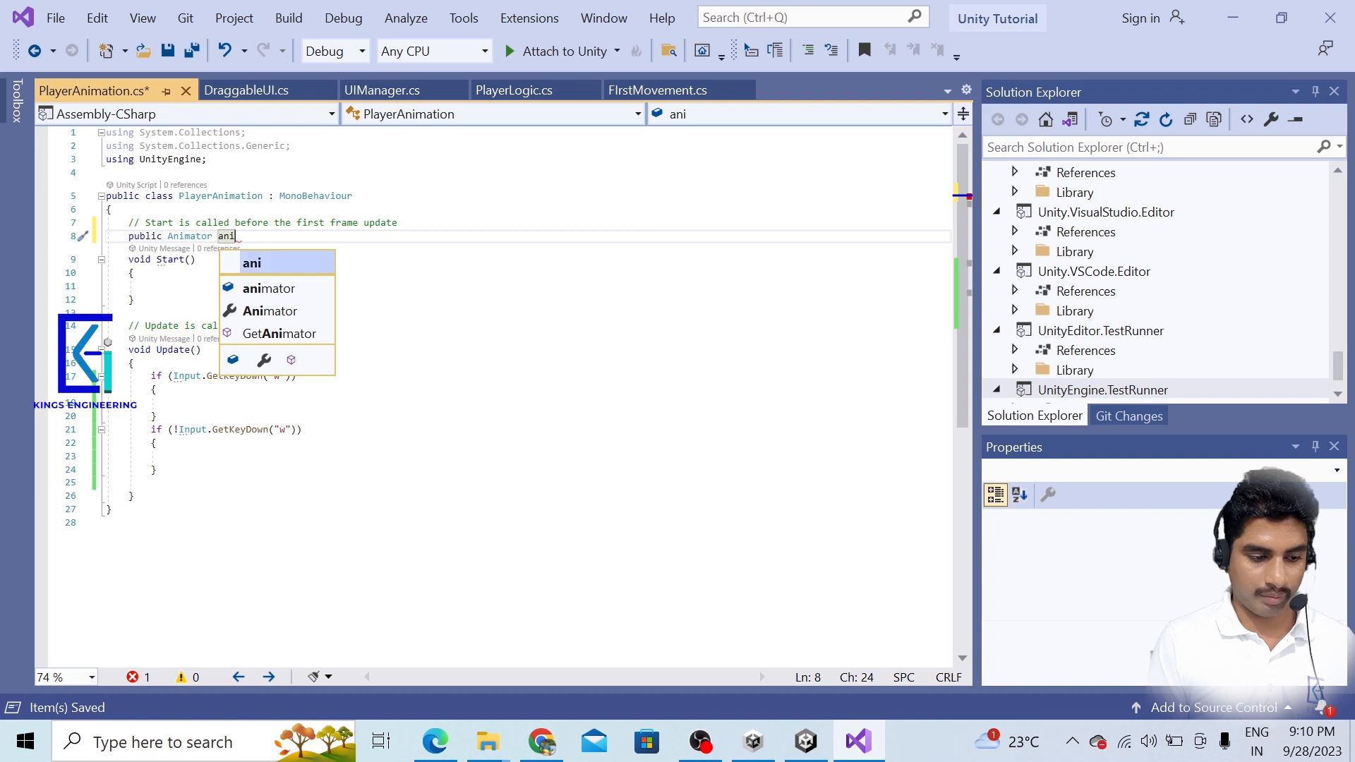
key("Tab")
type(";")
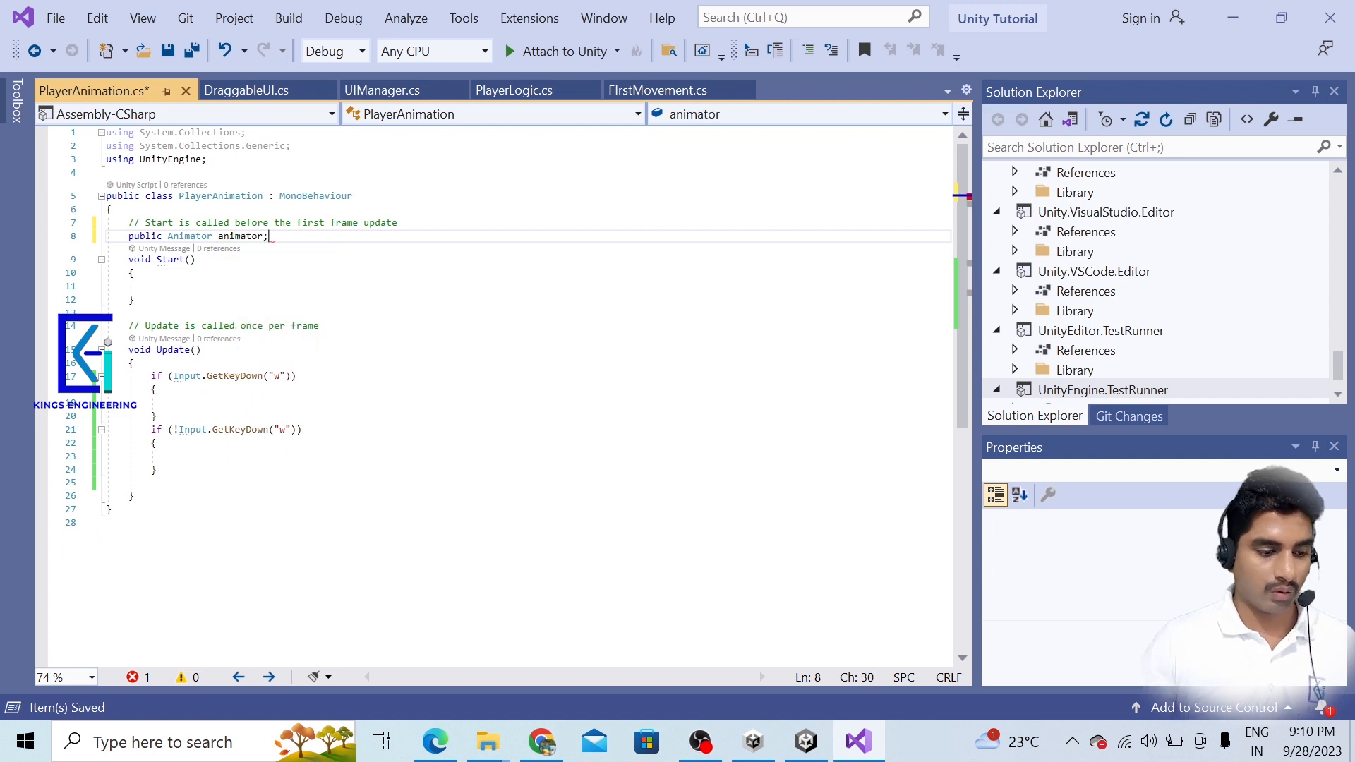
left_click(129, 312)
key("ctrl+s")
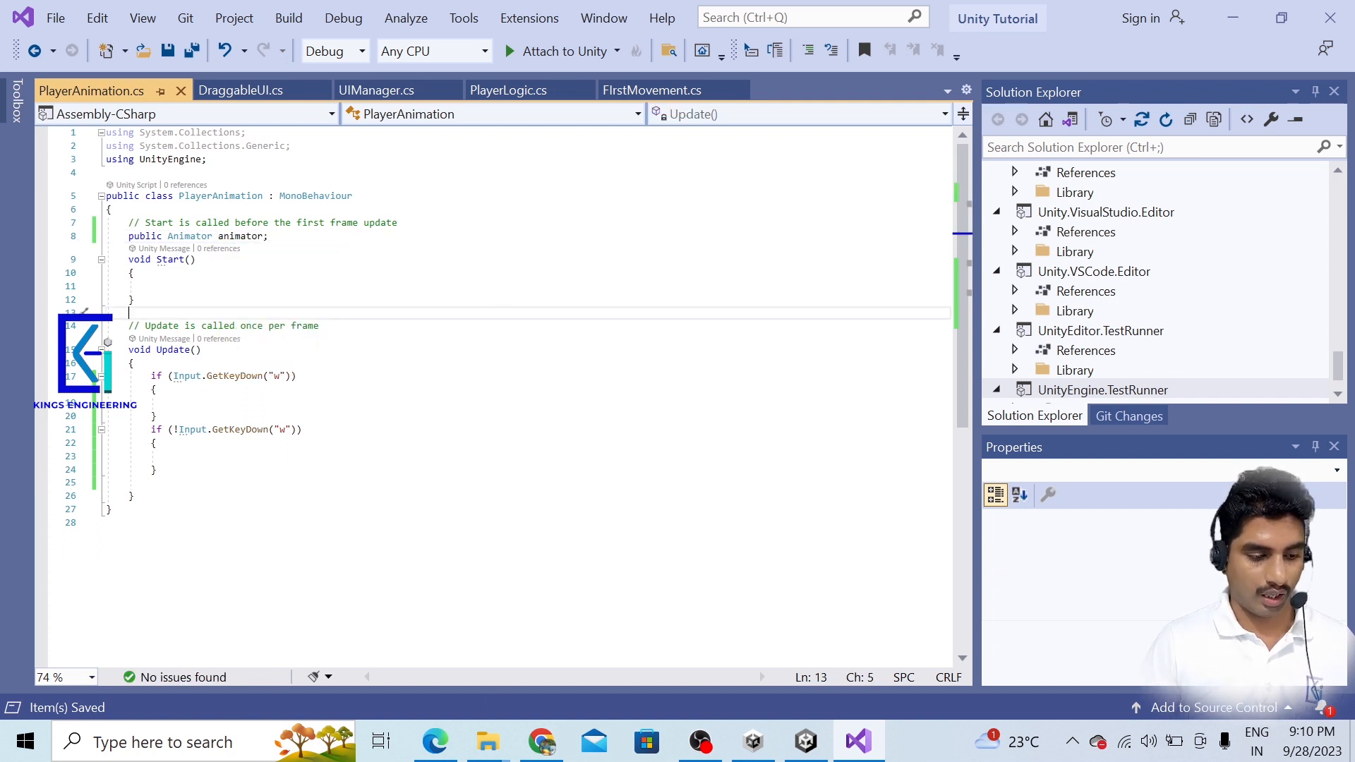
Paste the copied if (Input.GetKeyDown("w")) block inside the body of the first if statement.
double_click(240, 236)
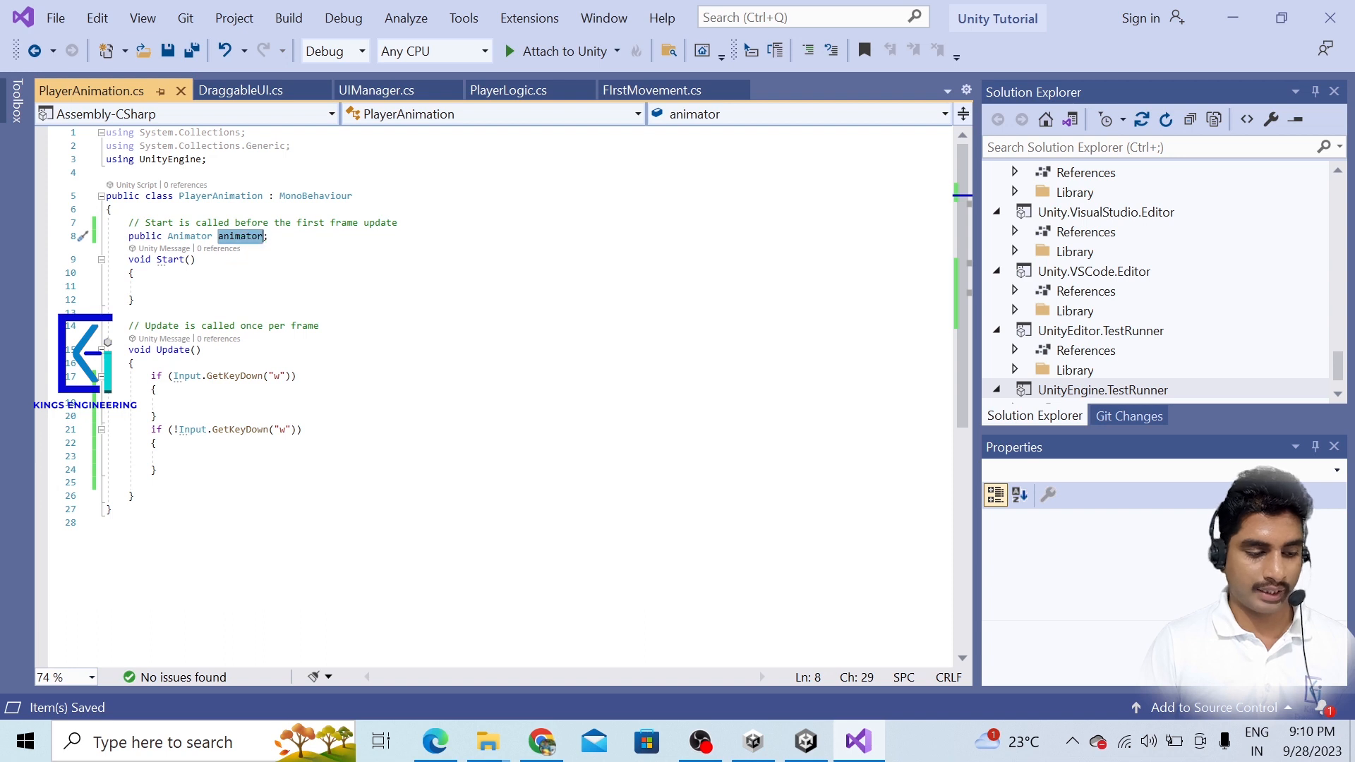
left_click(173, 403)
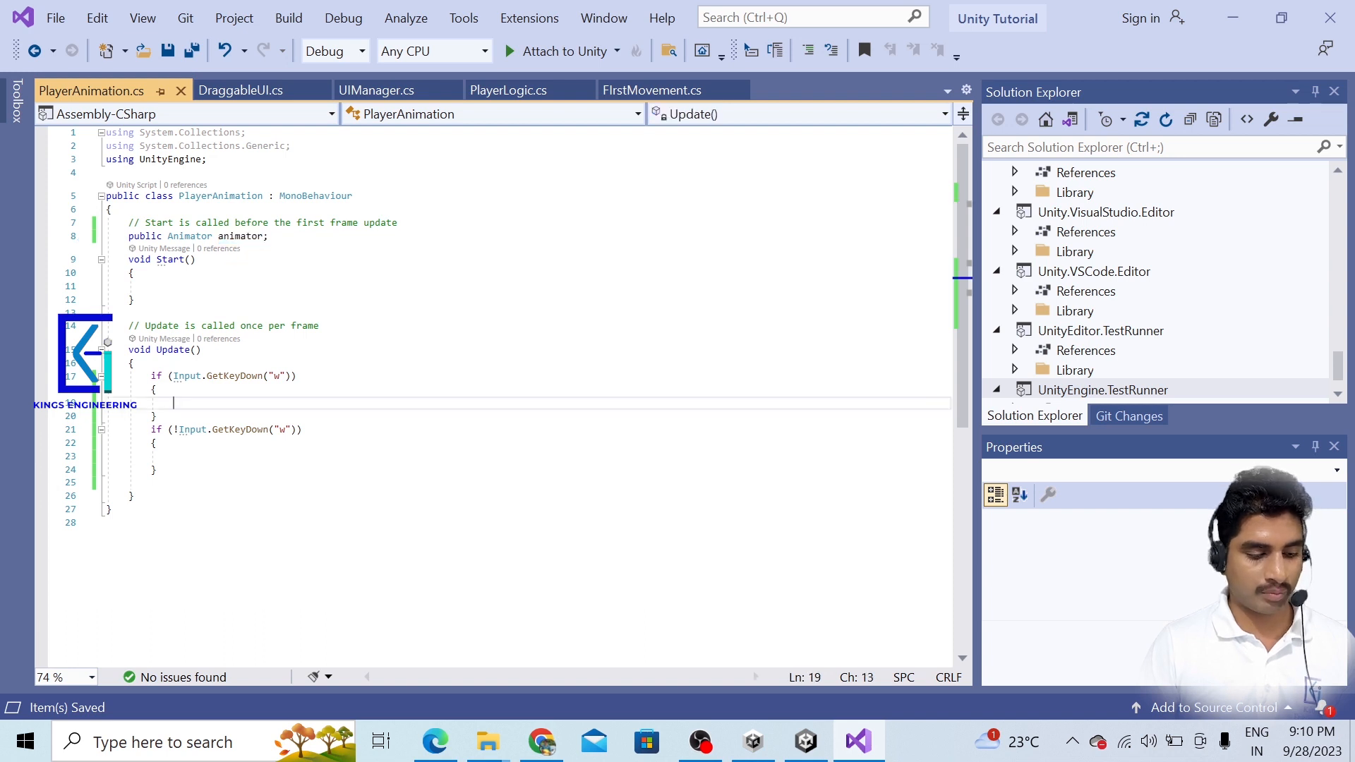
type("if (Input.GetKeyDown(\"w\"))         {          }")
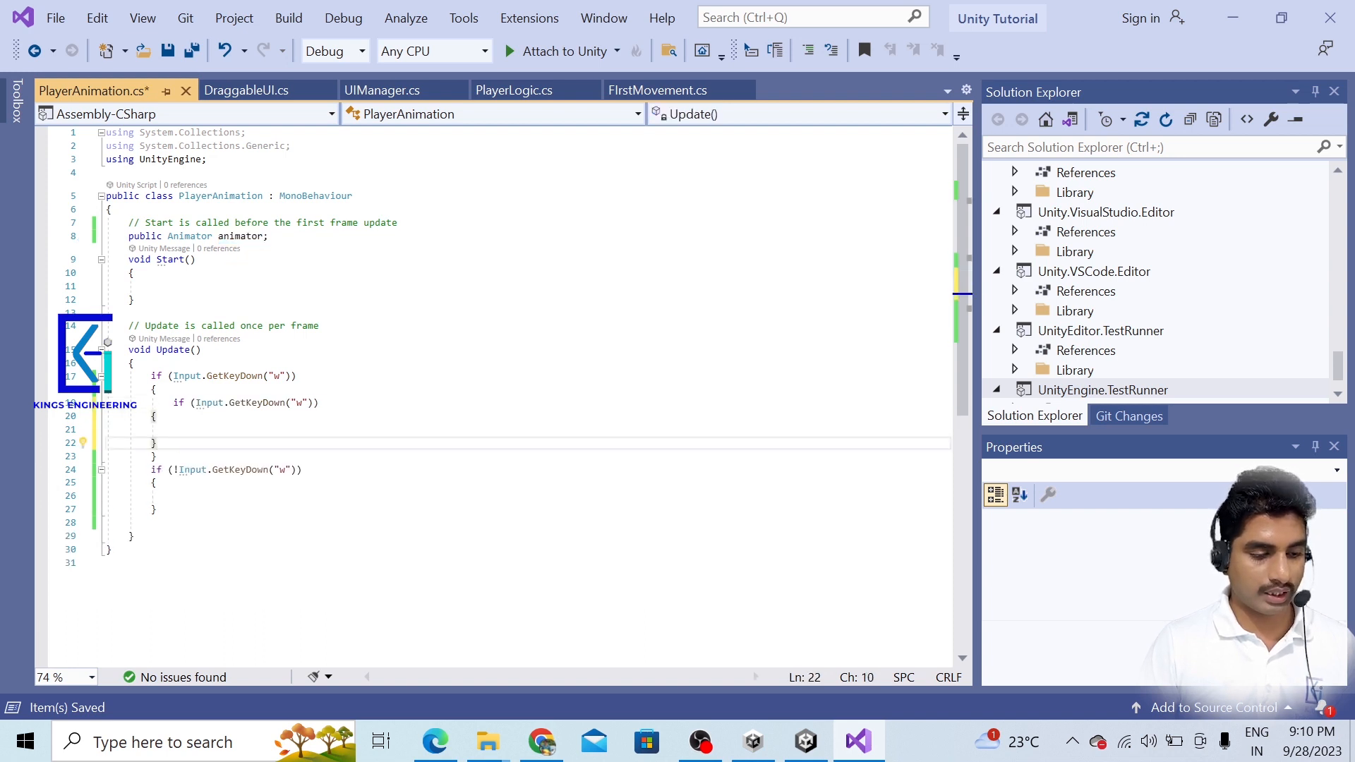
Begin an animator.SetBool call with an empty string argument inside the nested if block.
double_click(240, 236)
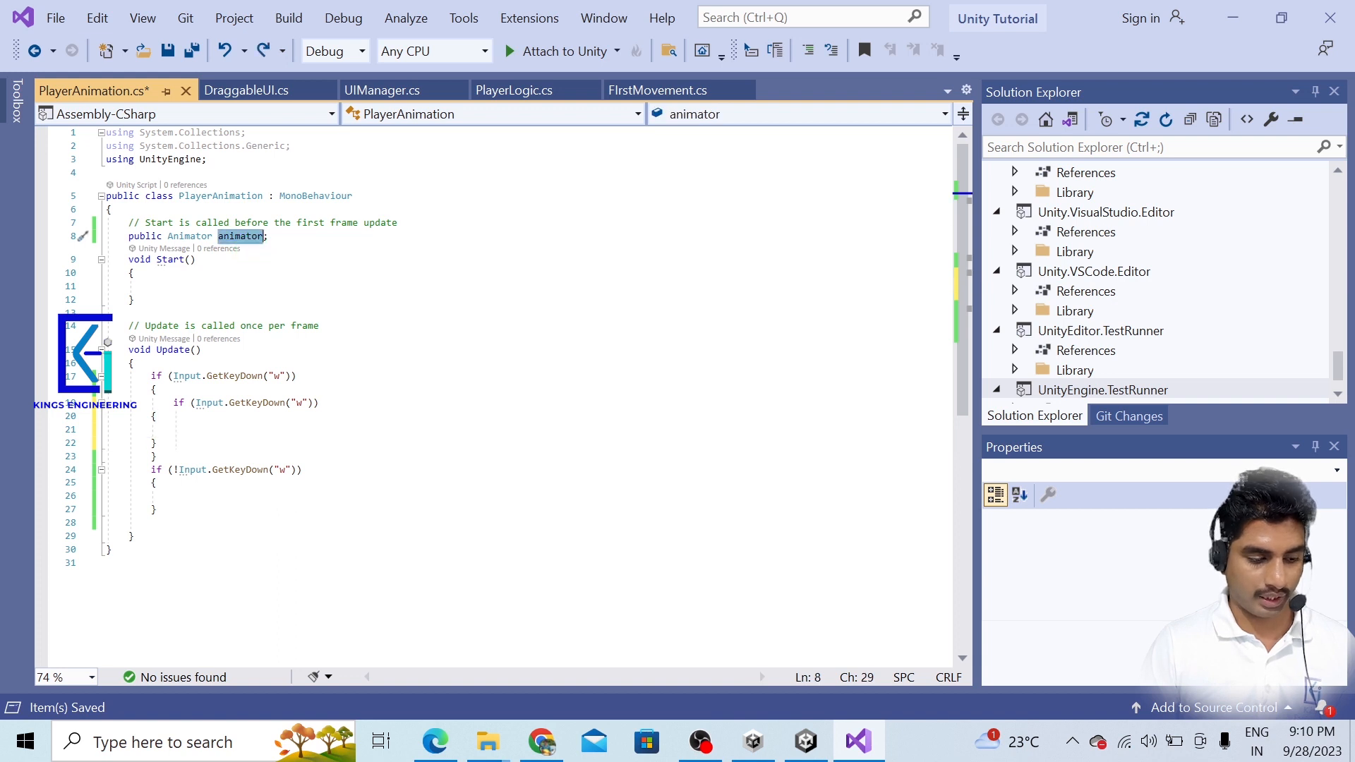
left_click(158, 443)
left_click(195, 430)
type("animator")
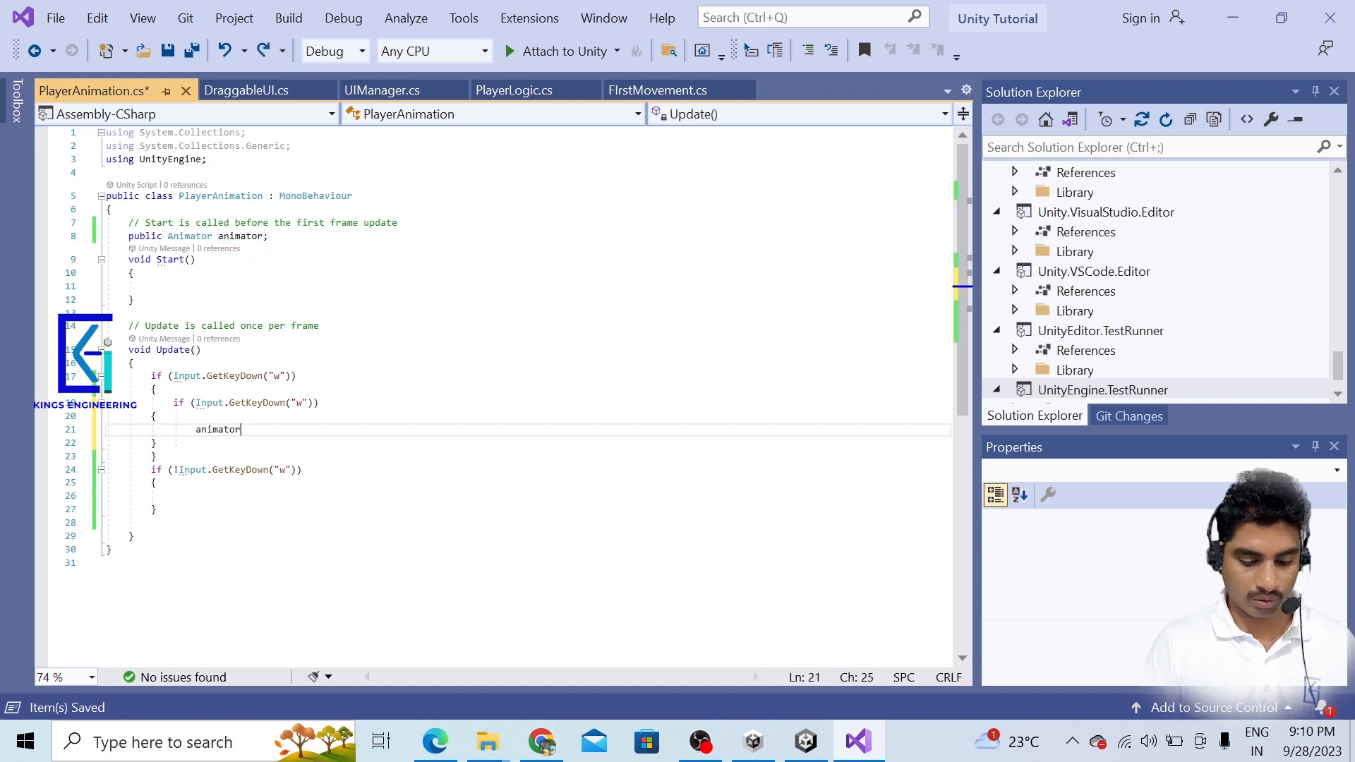
type(".")
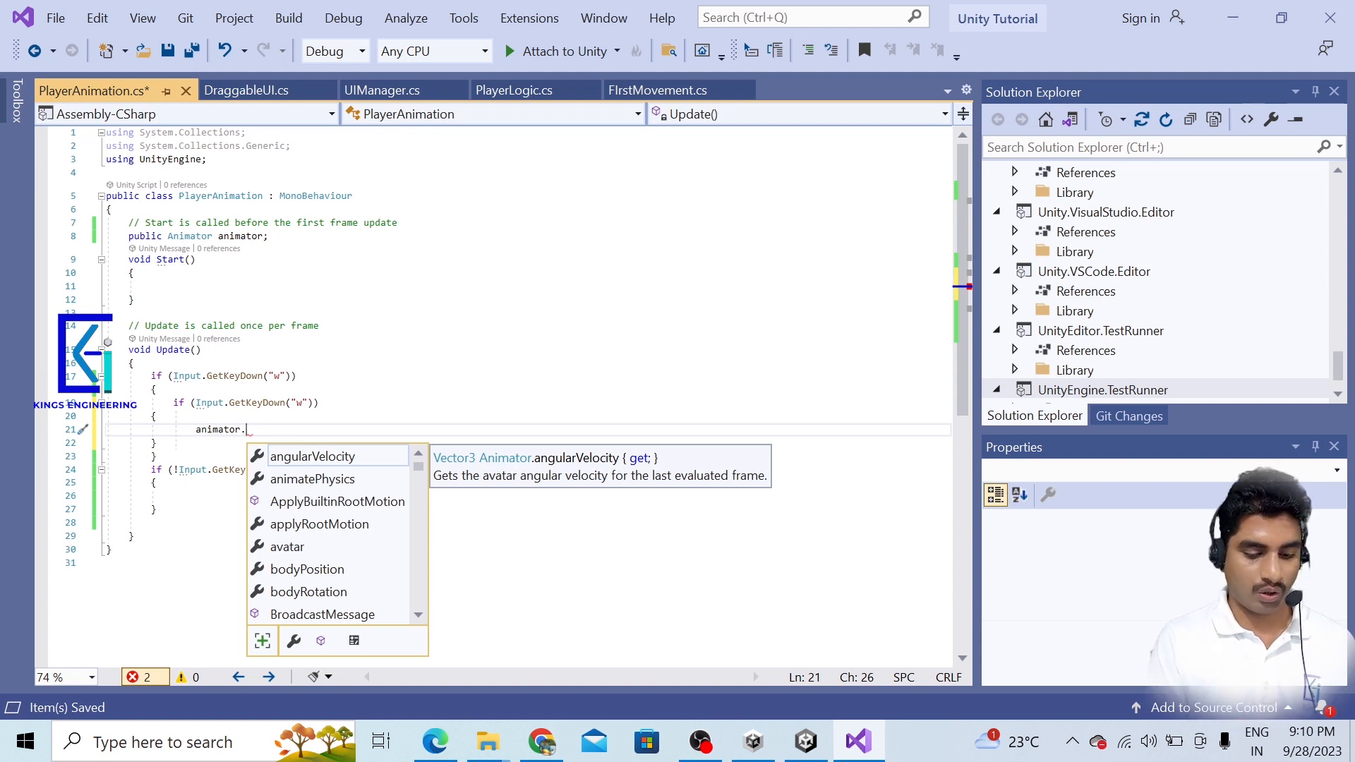
type("SetBool")
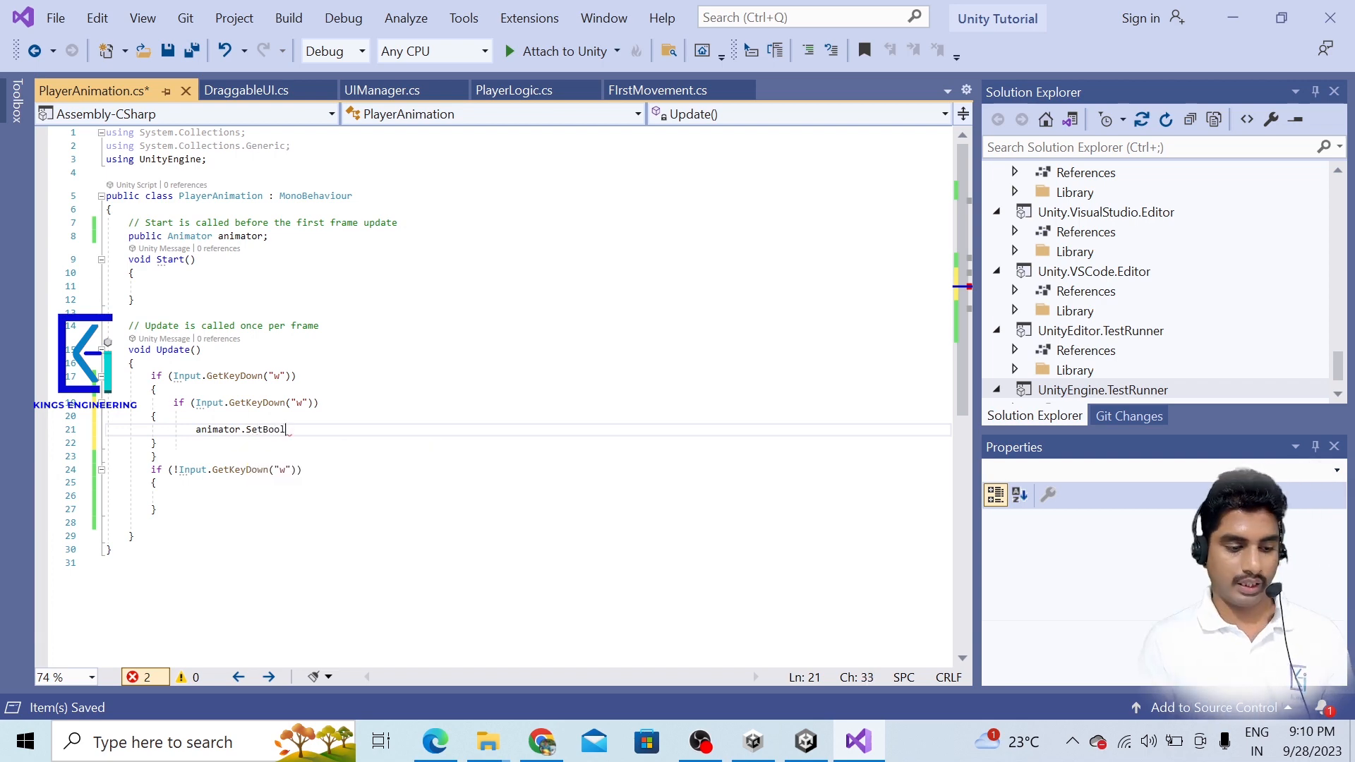
type("(\"")
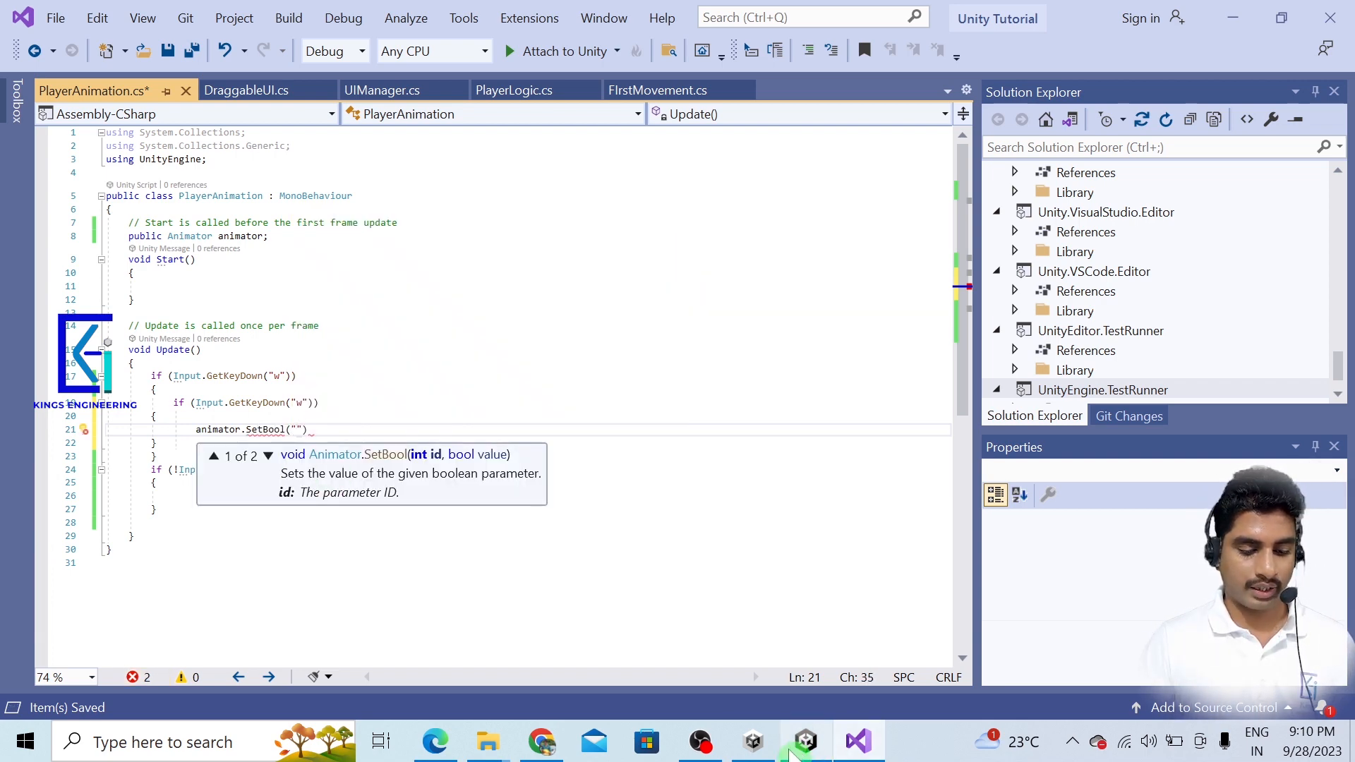
Check the Animator parameter's name in Unity, then return to Visual Studio and complete the SetBool call with "isJump" and true.
left_click(806, 741)
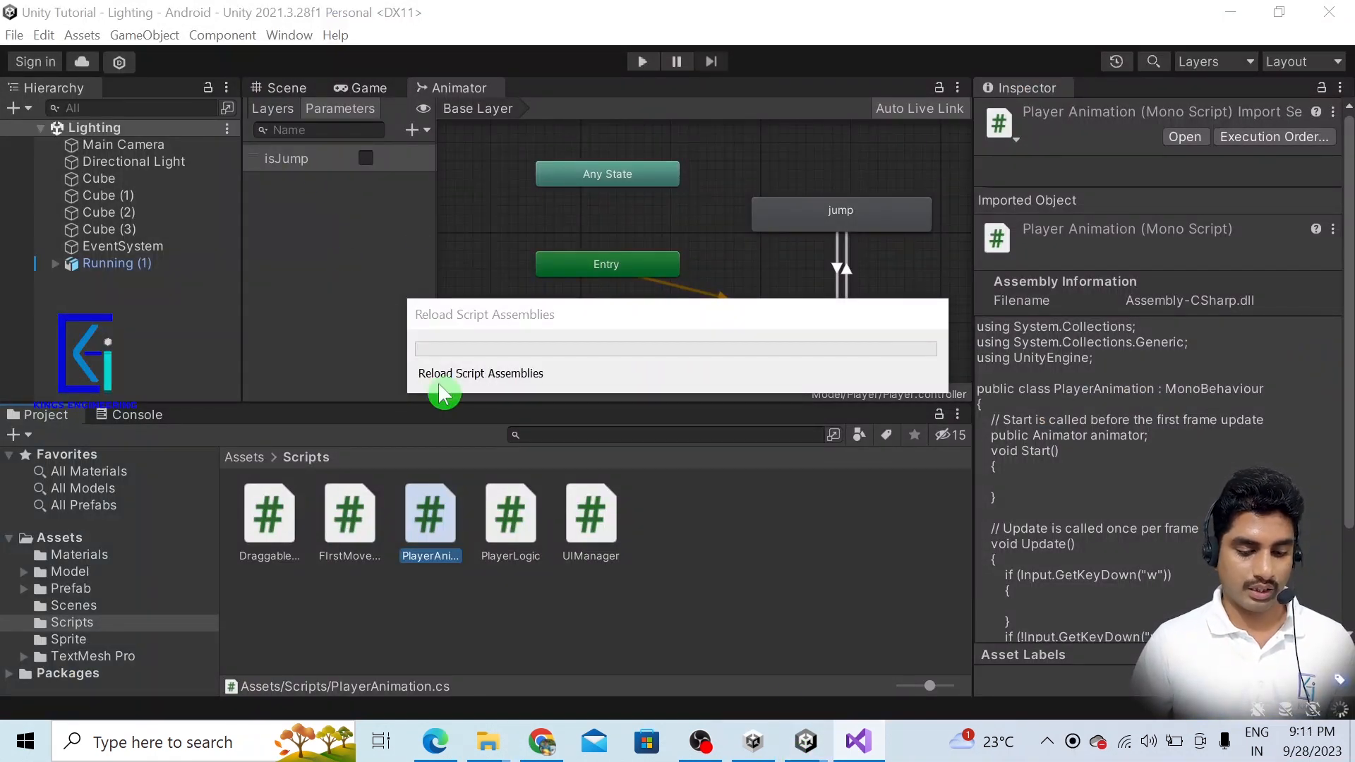
left_click(858, 741)
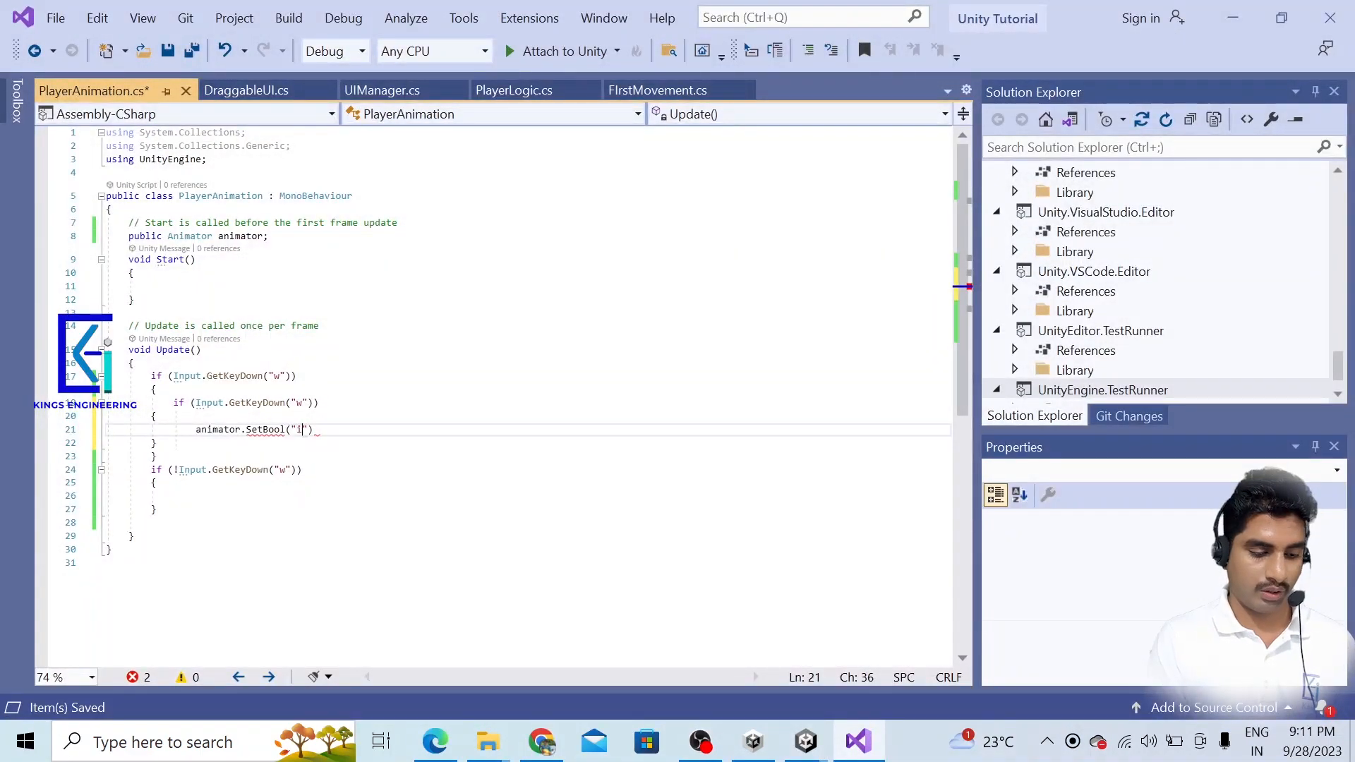
type("Jum")
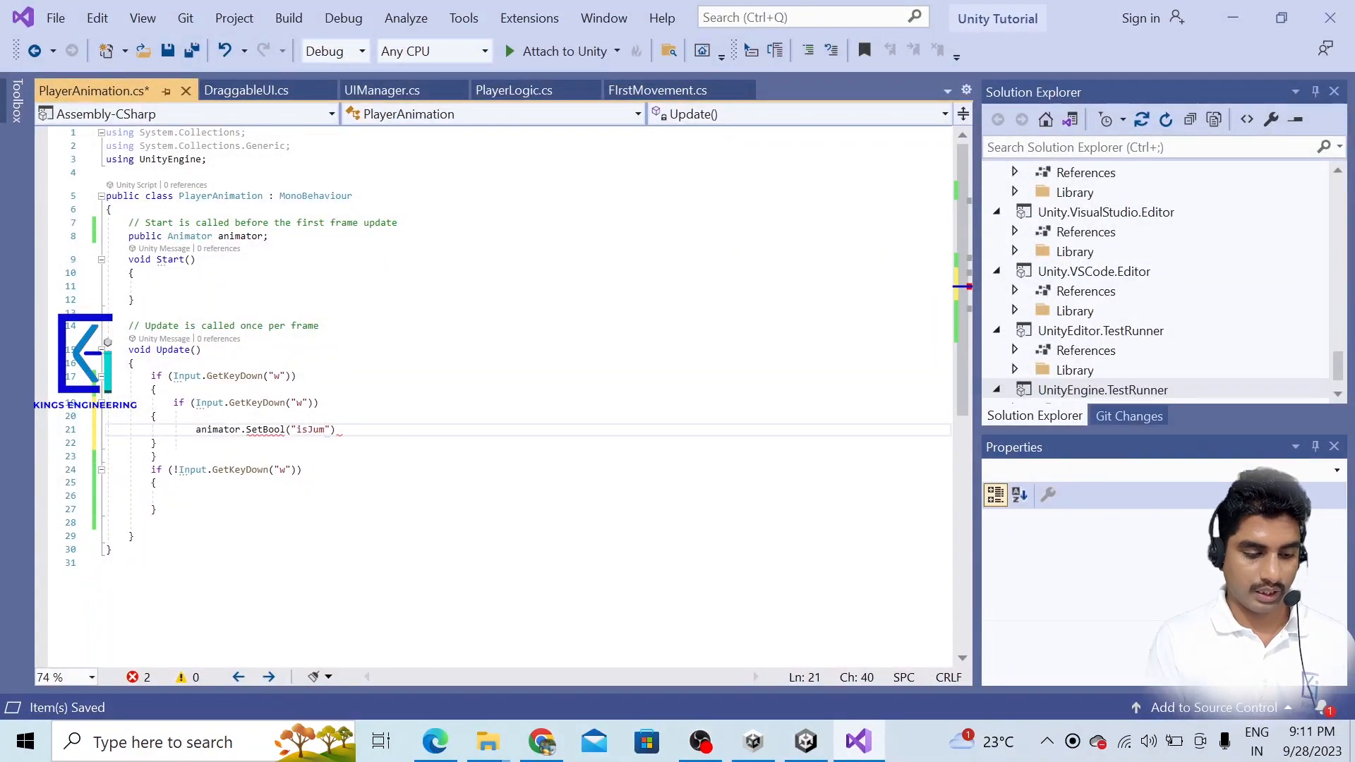
type("p\",")
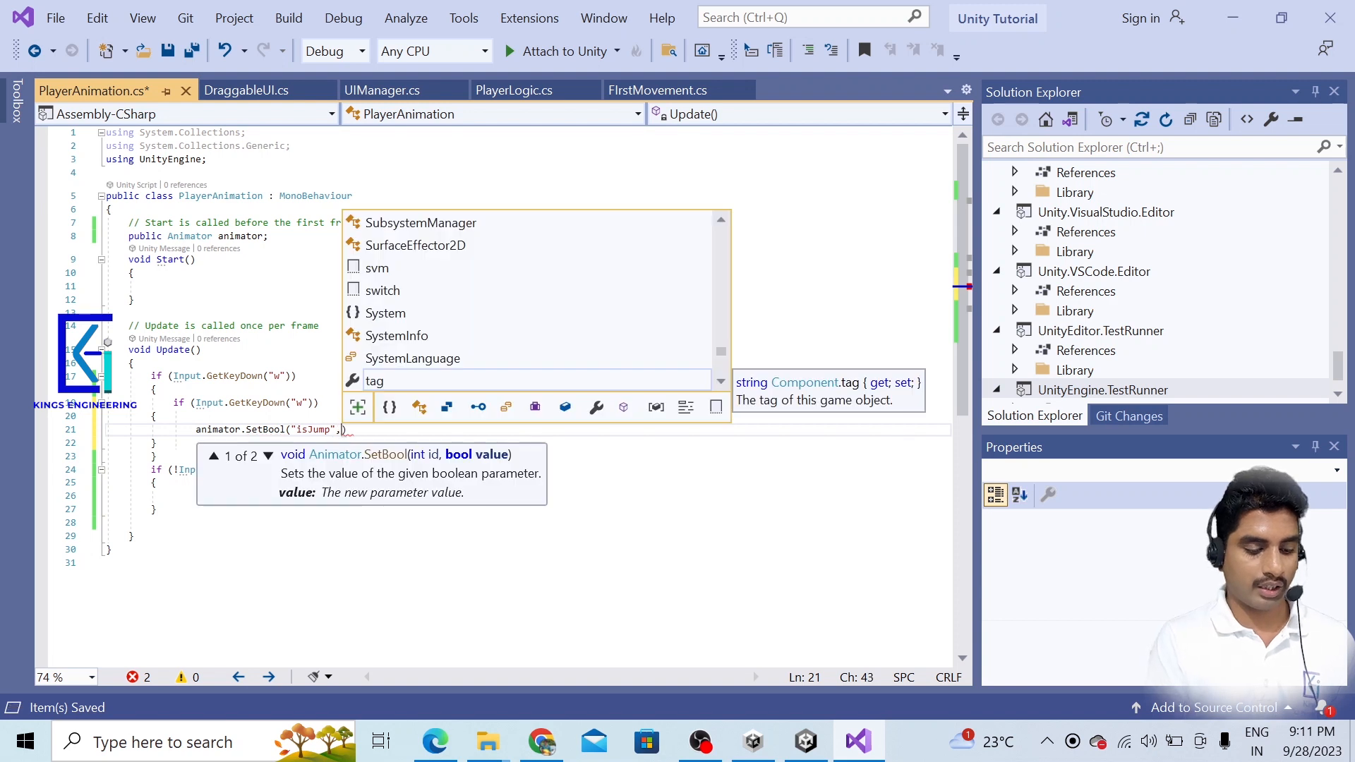
type("tr")
key("BackSpace")
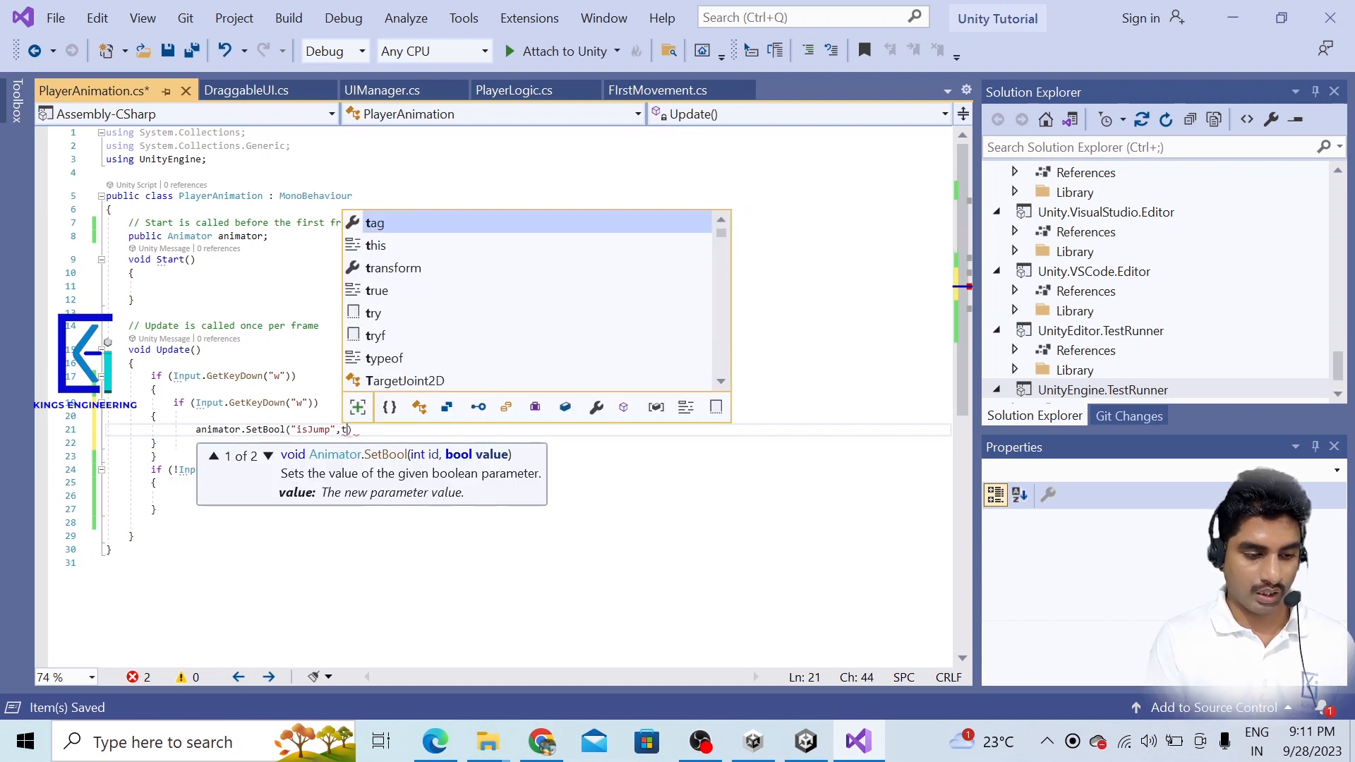
key("BackSpace")
type("tru")
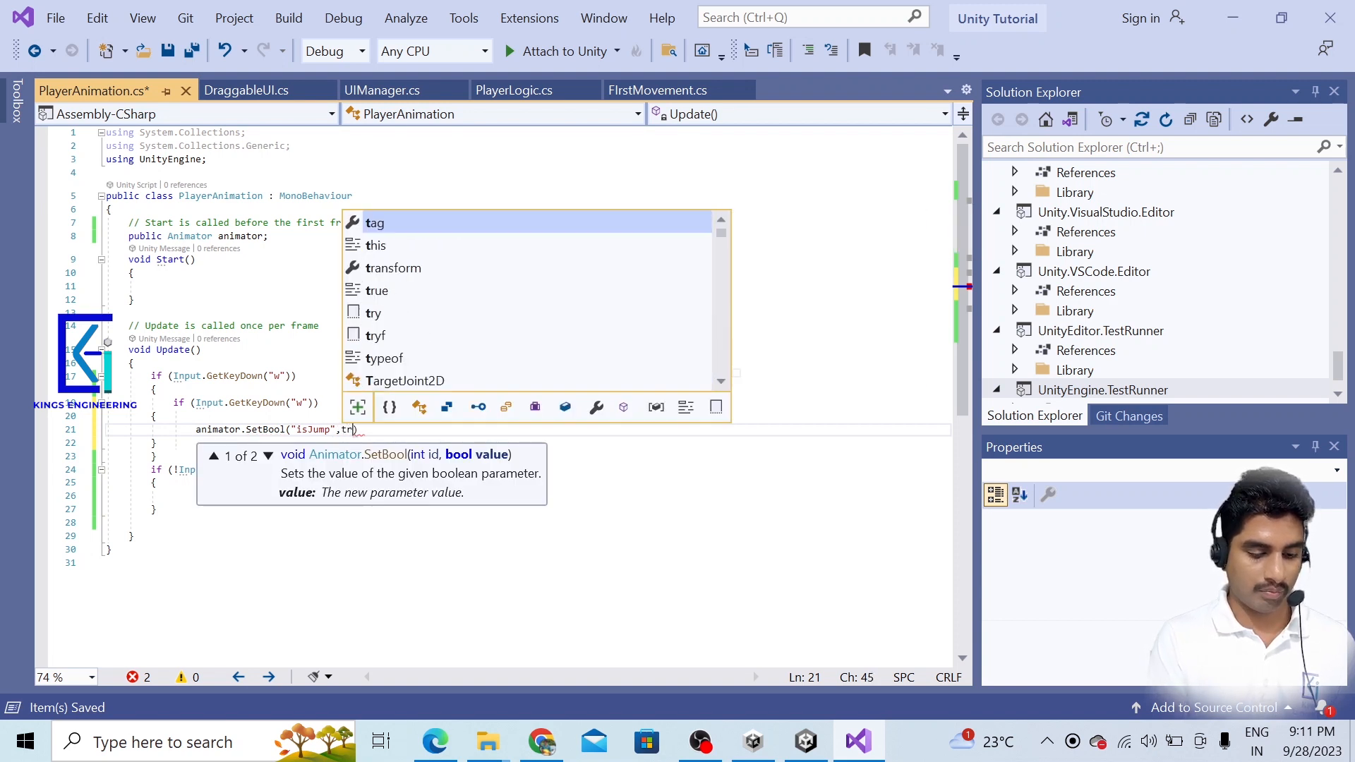
key("Tab")
type(");")
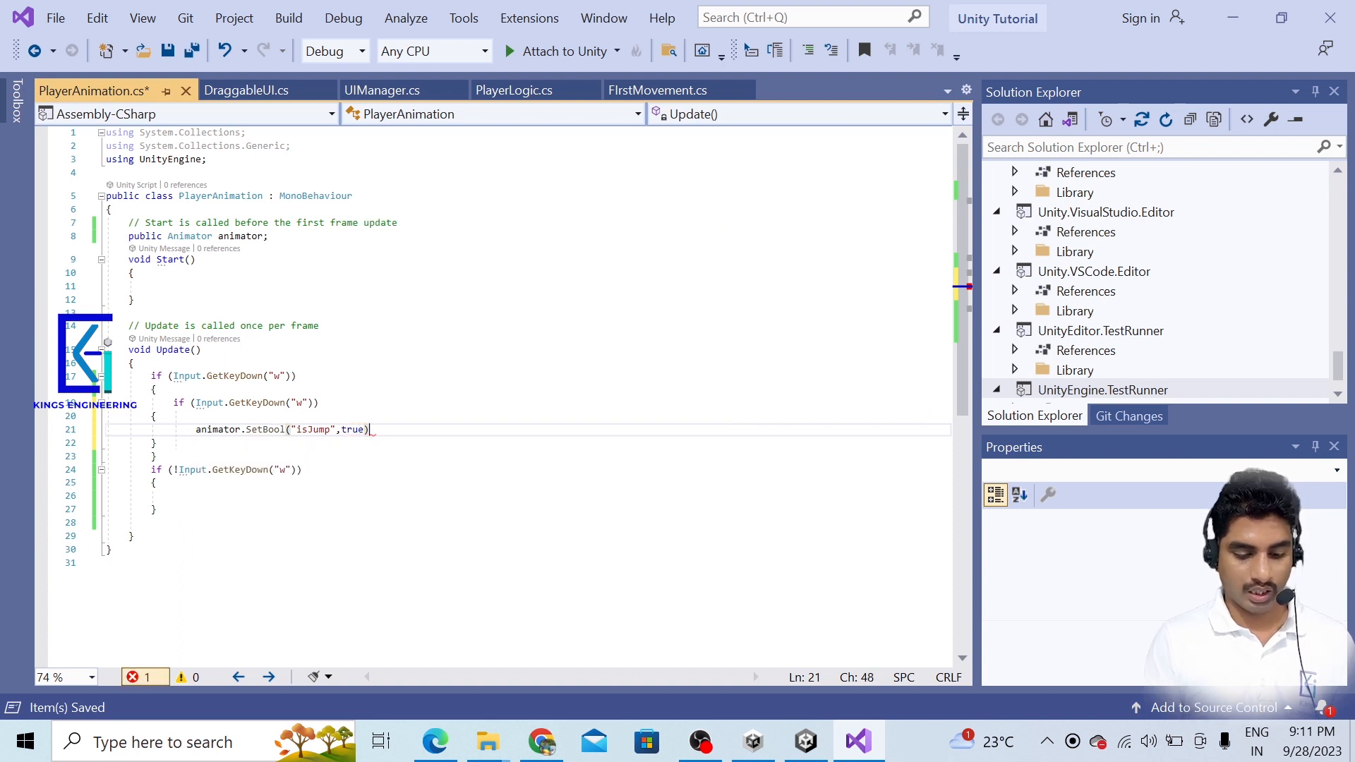
Copy the animator.SetBool("isJump", true) line into the second if block, change its value to false, and save the script.
left_click(174, 495)
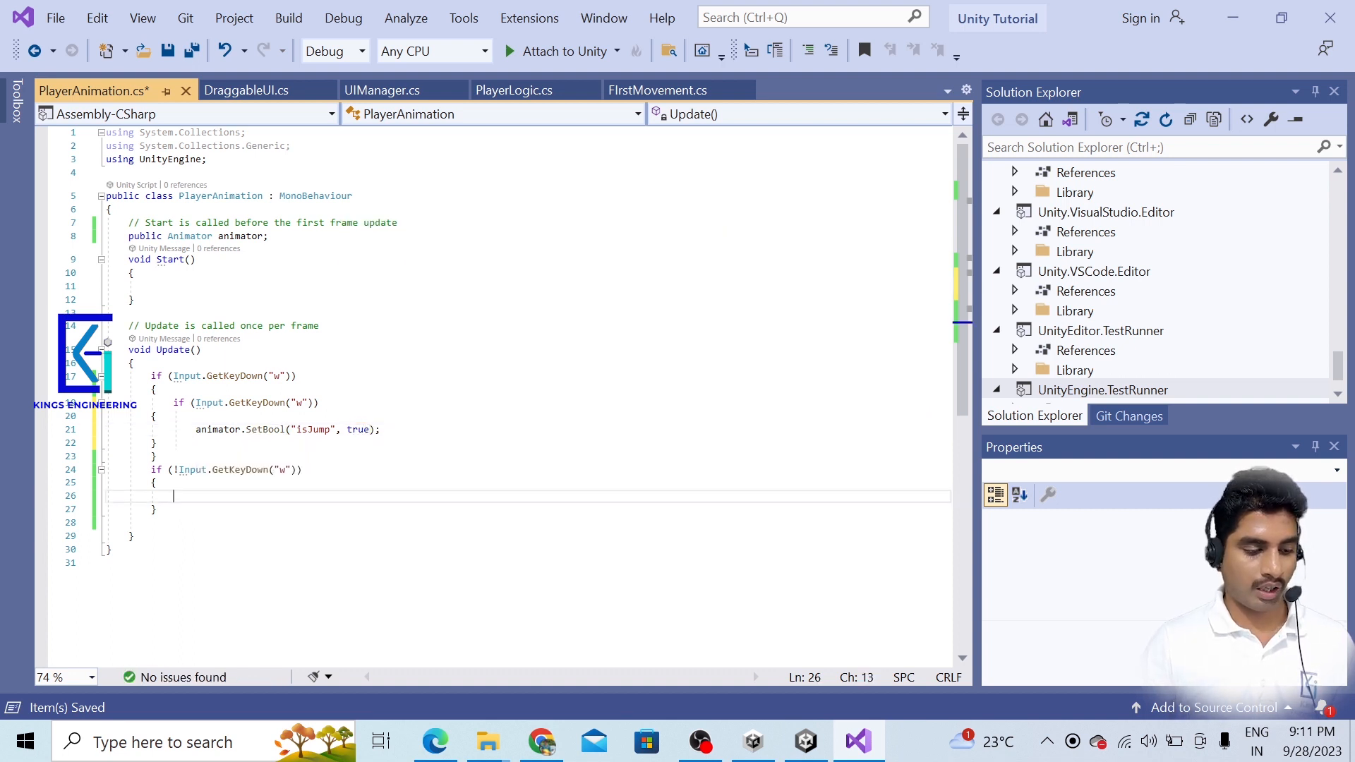
left_click_drag(195, 429, 381, 430)
key("ctrl+c")
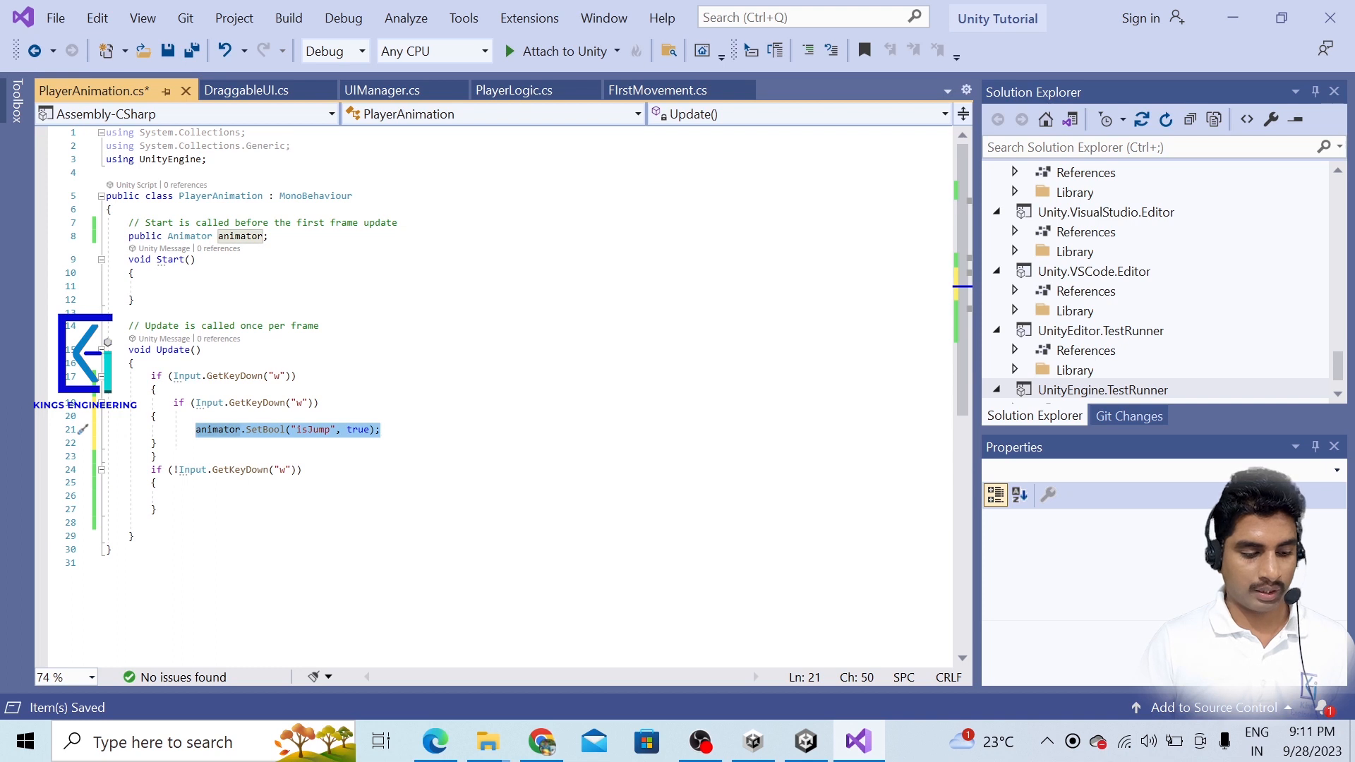
left_click(174, 495)
key("ctrl+v")
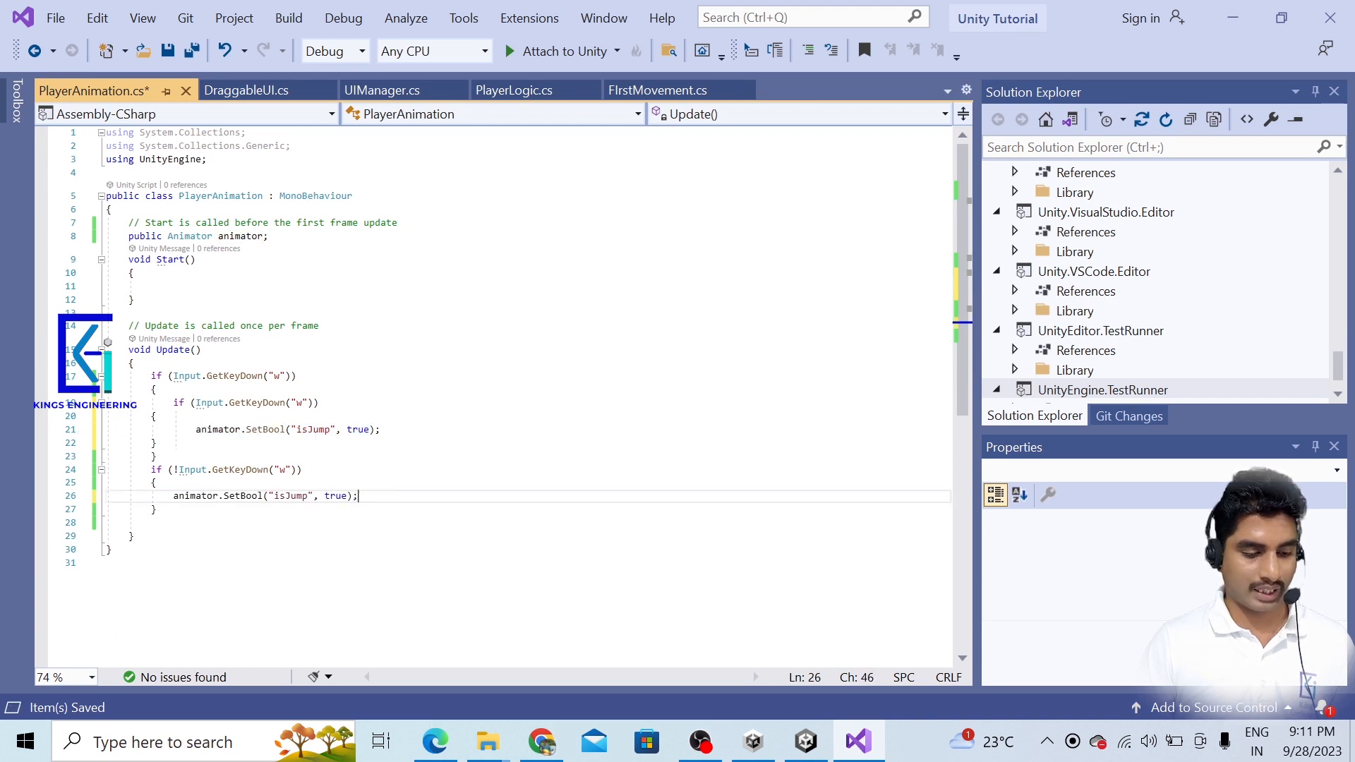
double_click(336, 496)
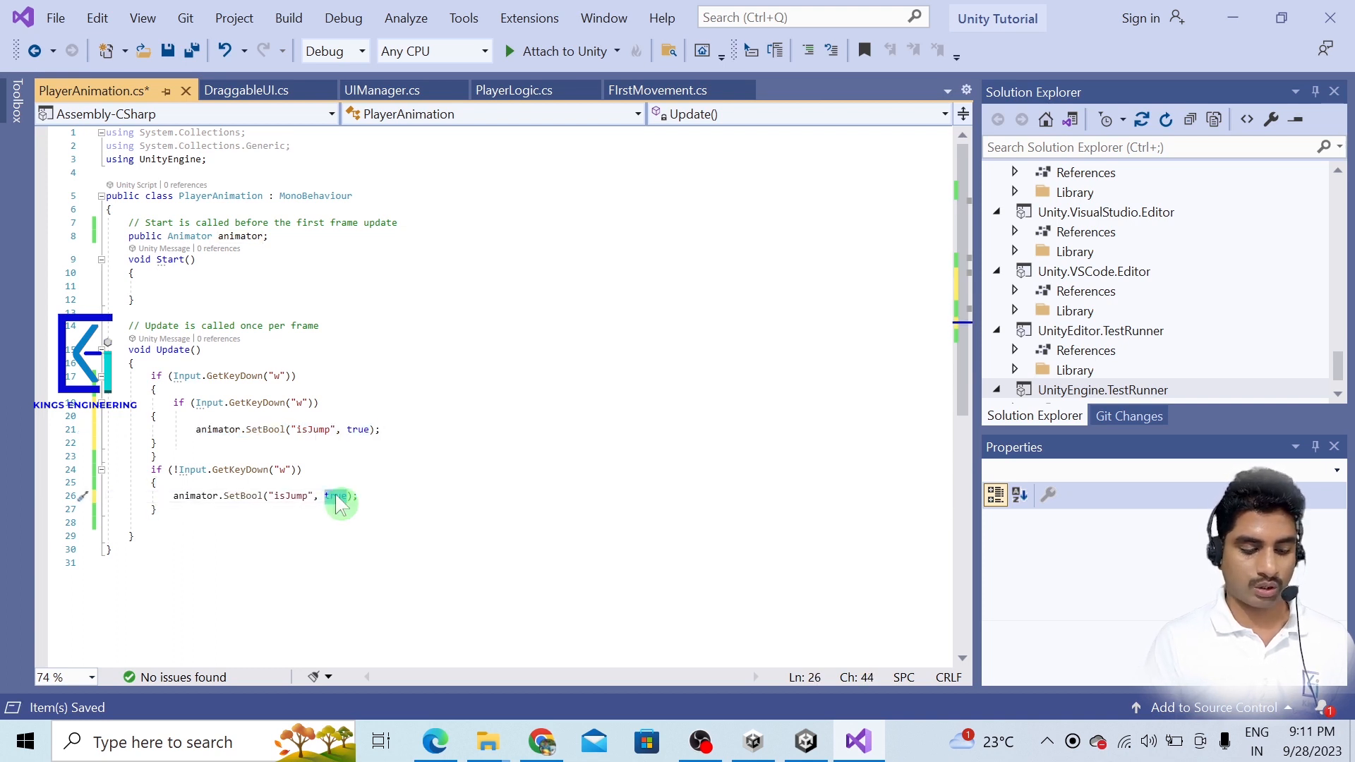
type("fale")
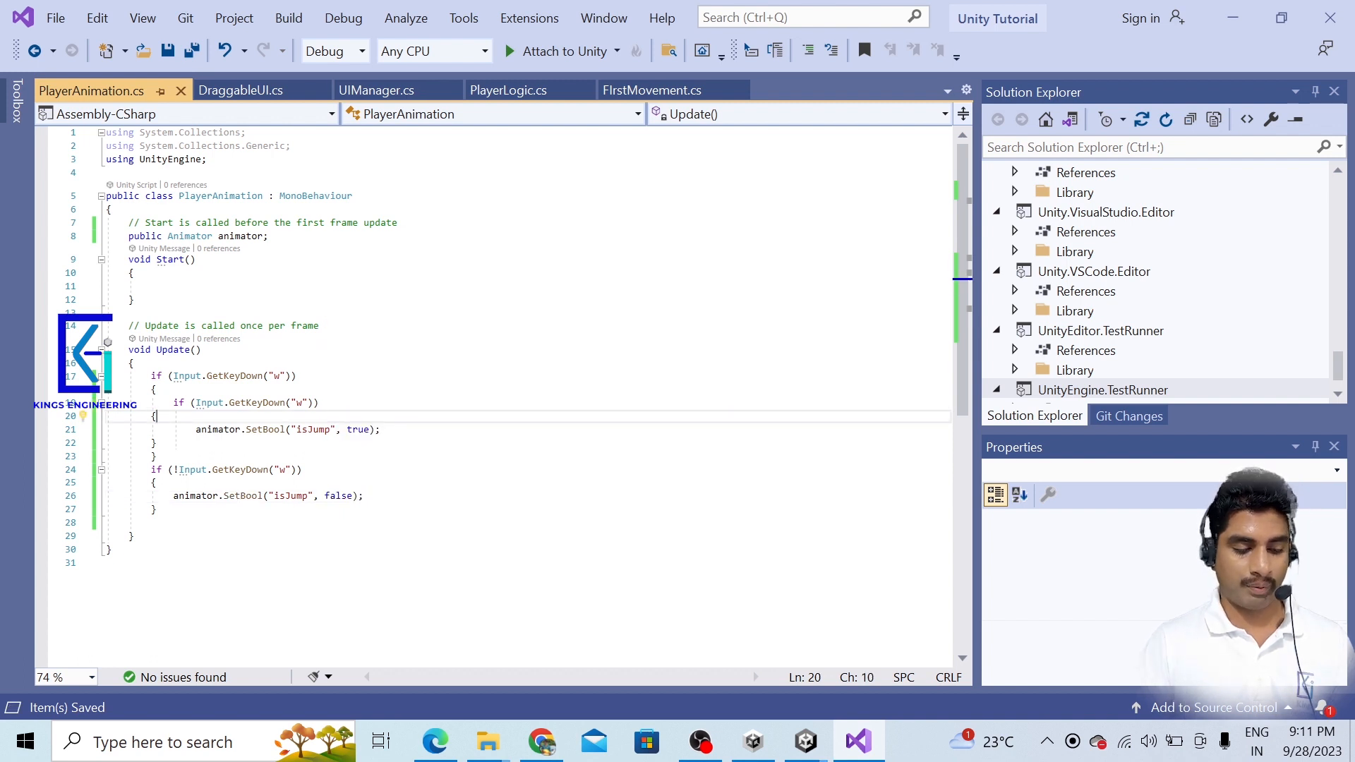
left_click(302, 470)
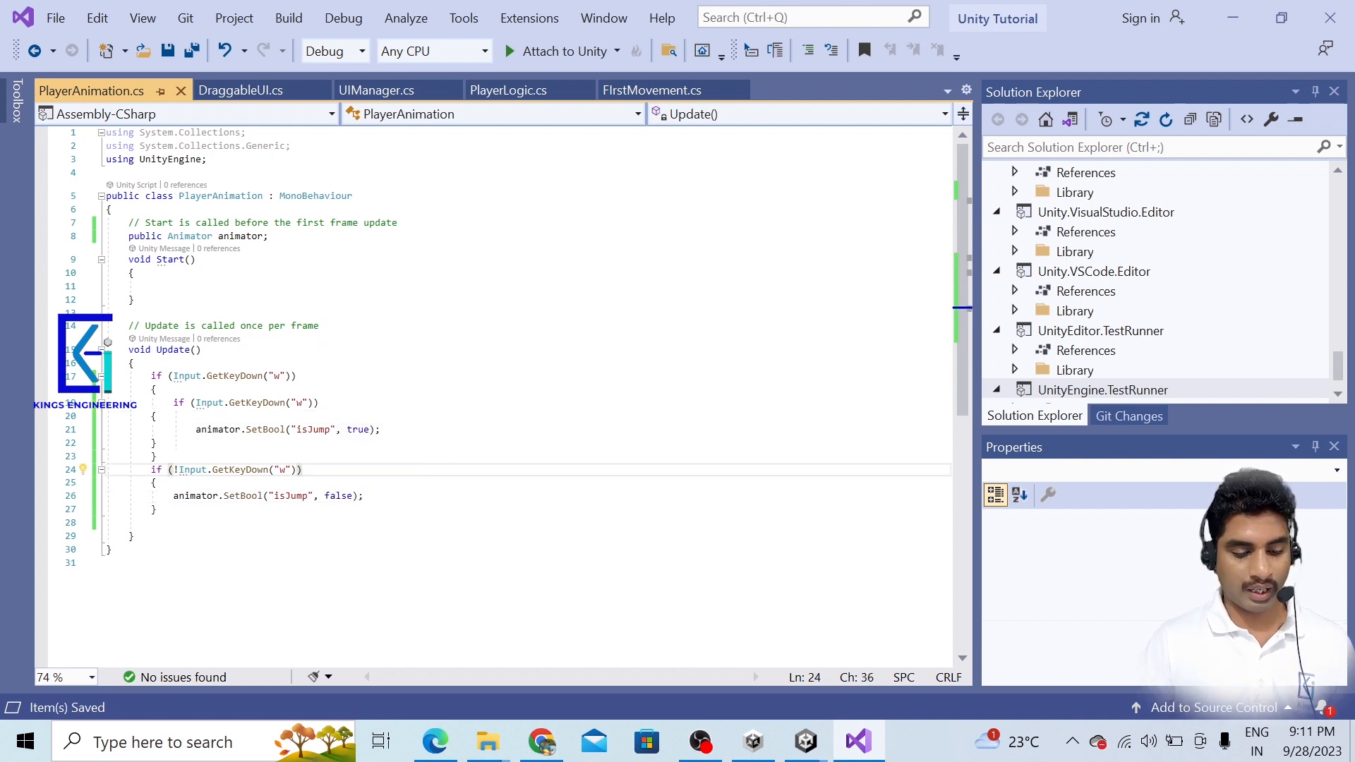
Switch to Unity, attach the PlayerAnimation script to Running (1) with that object's Animator assigned, and save the scene.
left_click(806, 740)
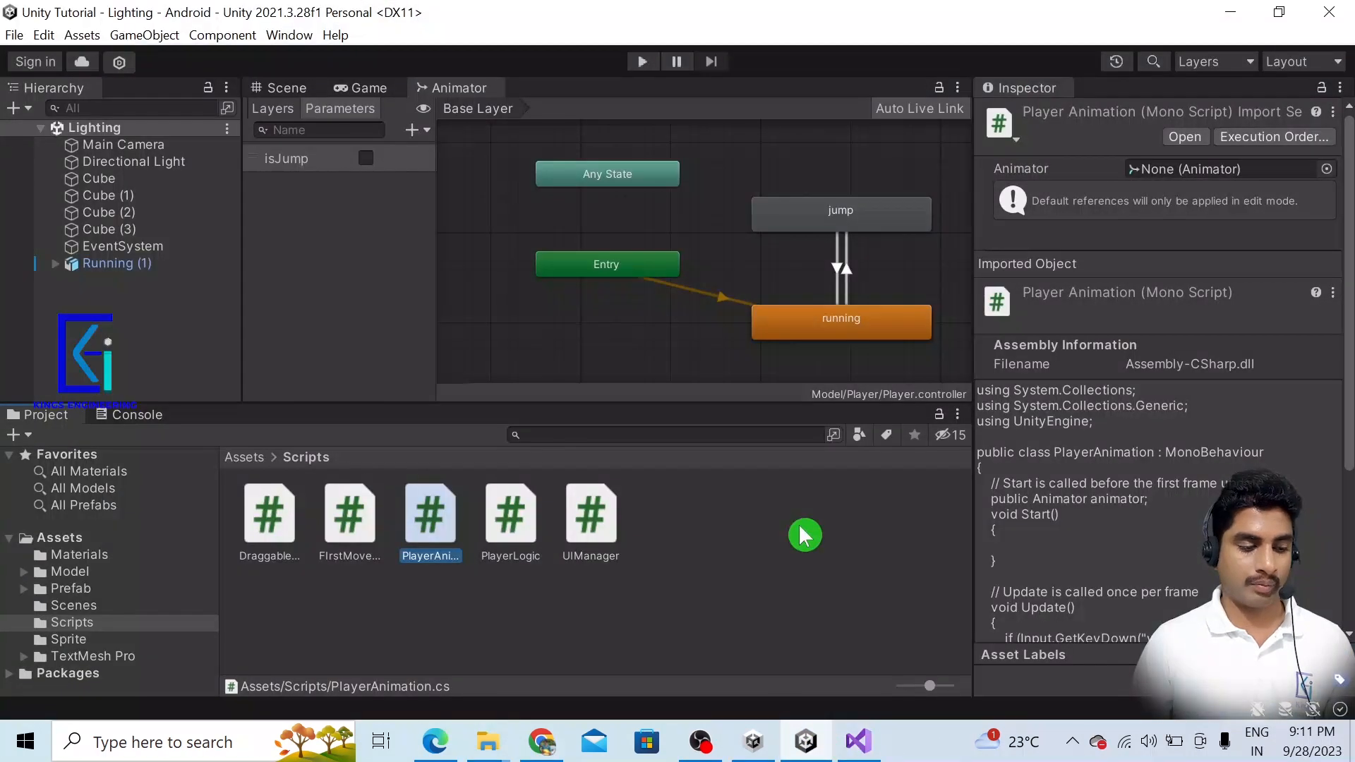
left_click(116, 266)
left_click(1131, 358)
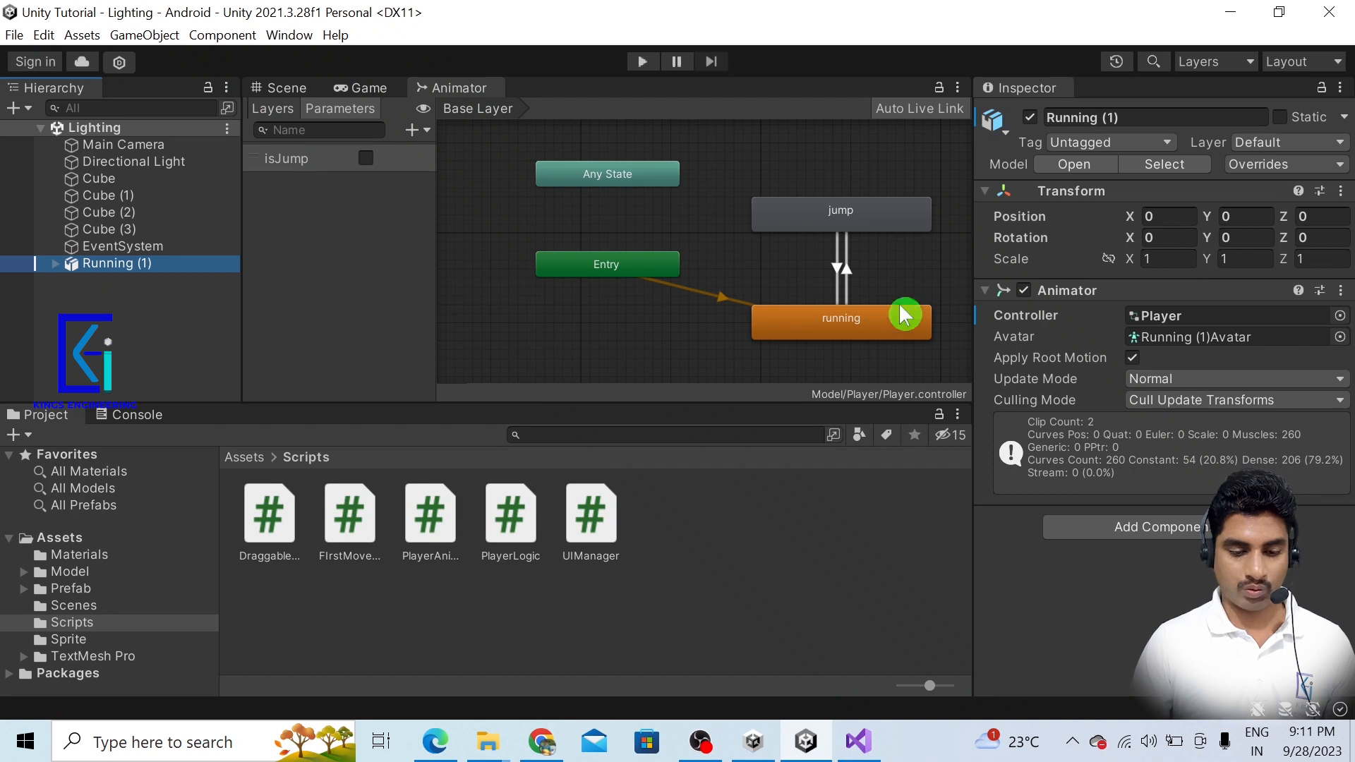
left_click_drag(412, 565, 1162, 565)
left_click(55, 264)
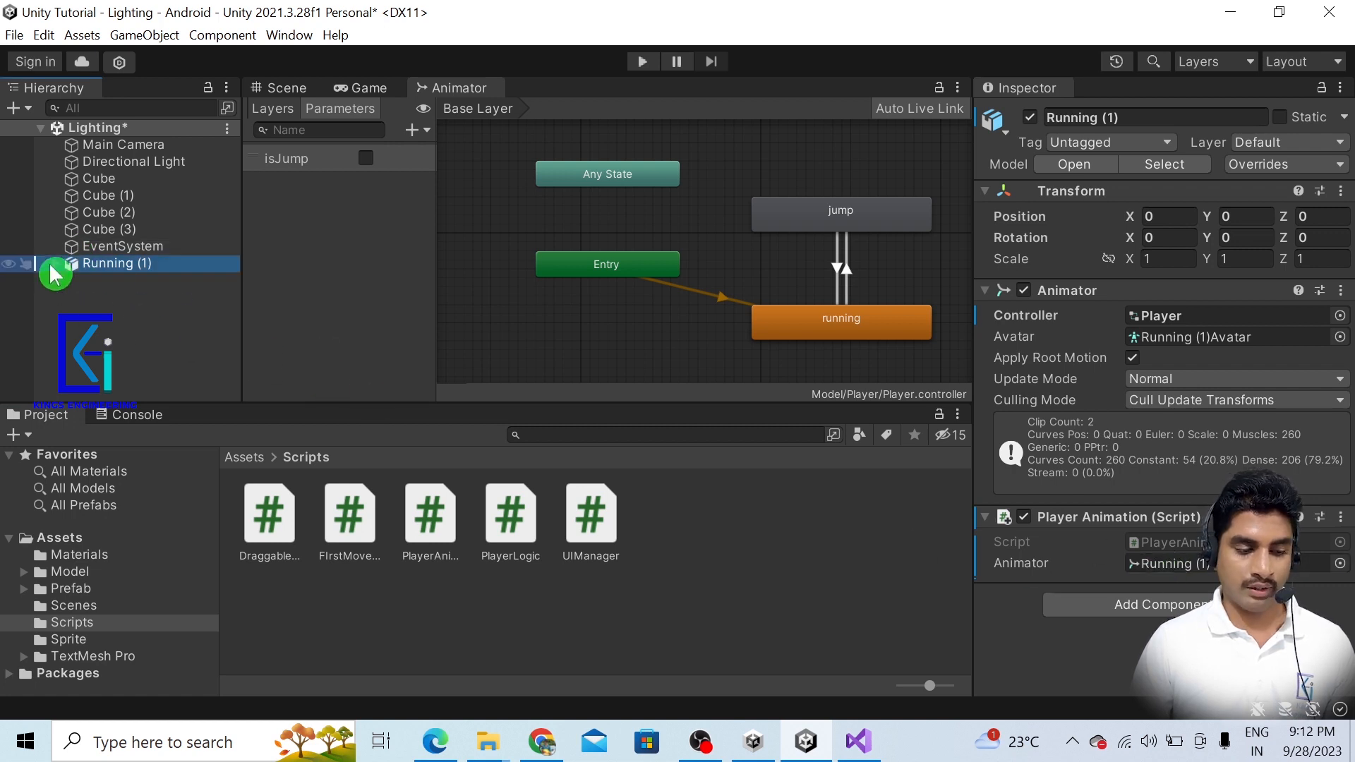
key("F2")
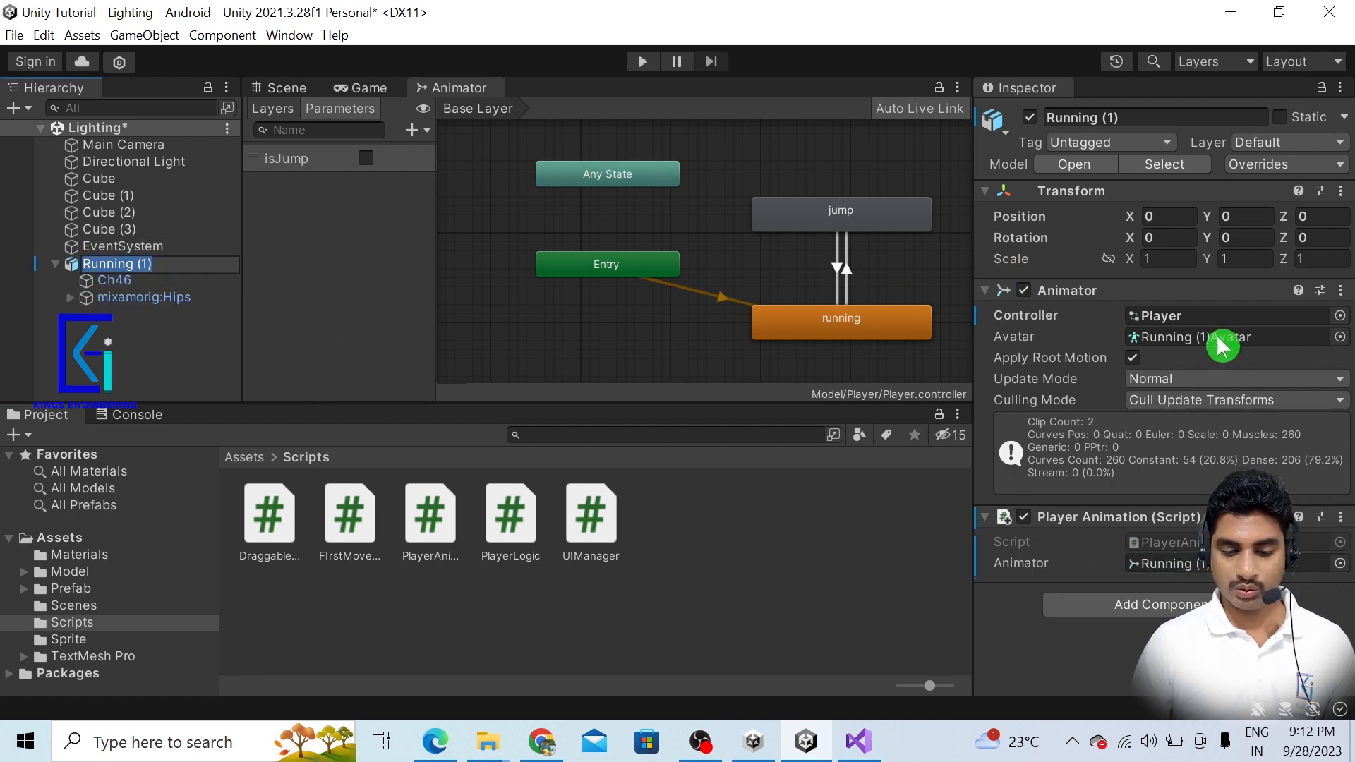
key("ctrl+s")
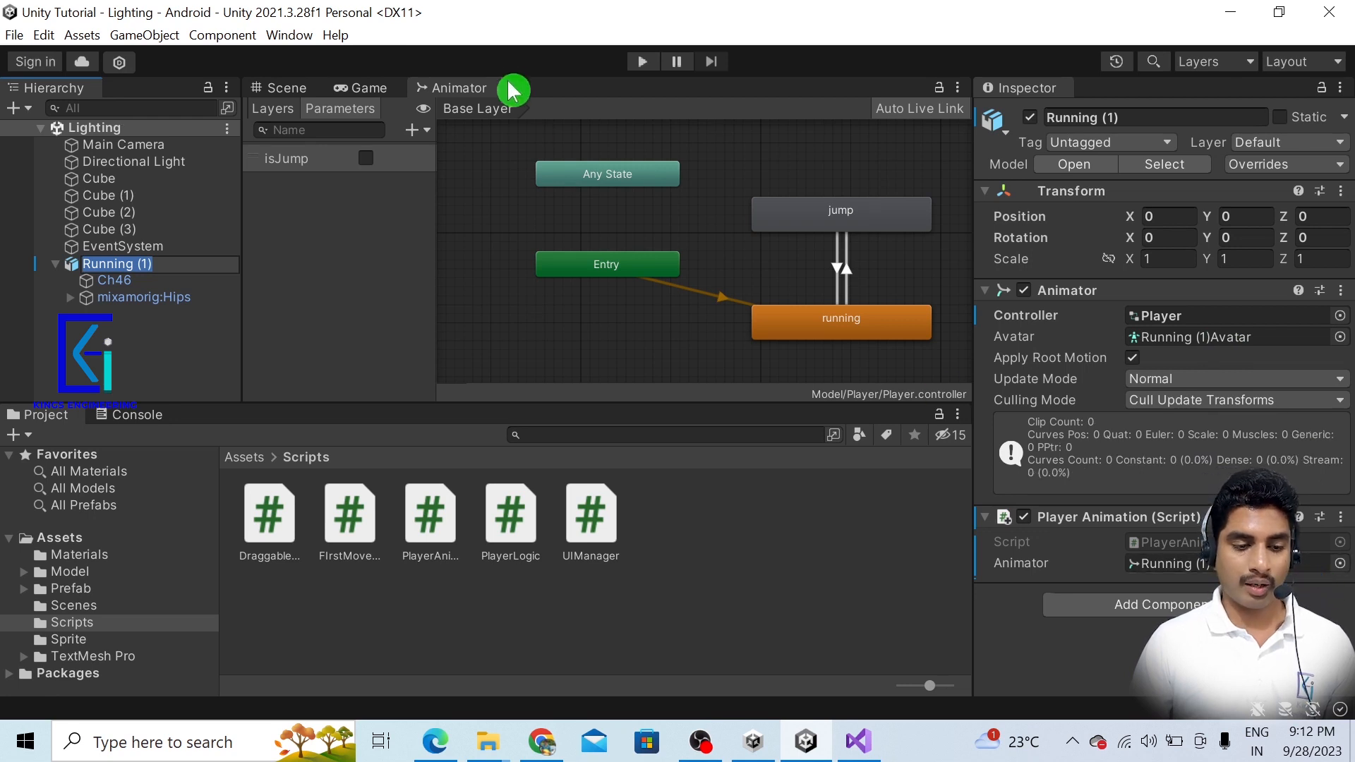
Play the scene to test the character's animation switching, and return to the PlayerAnimation script in Visual Studio.
left_click(641, 61)
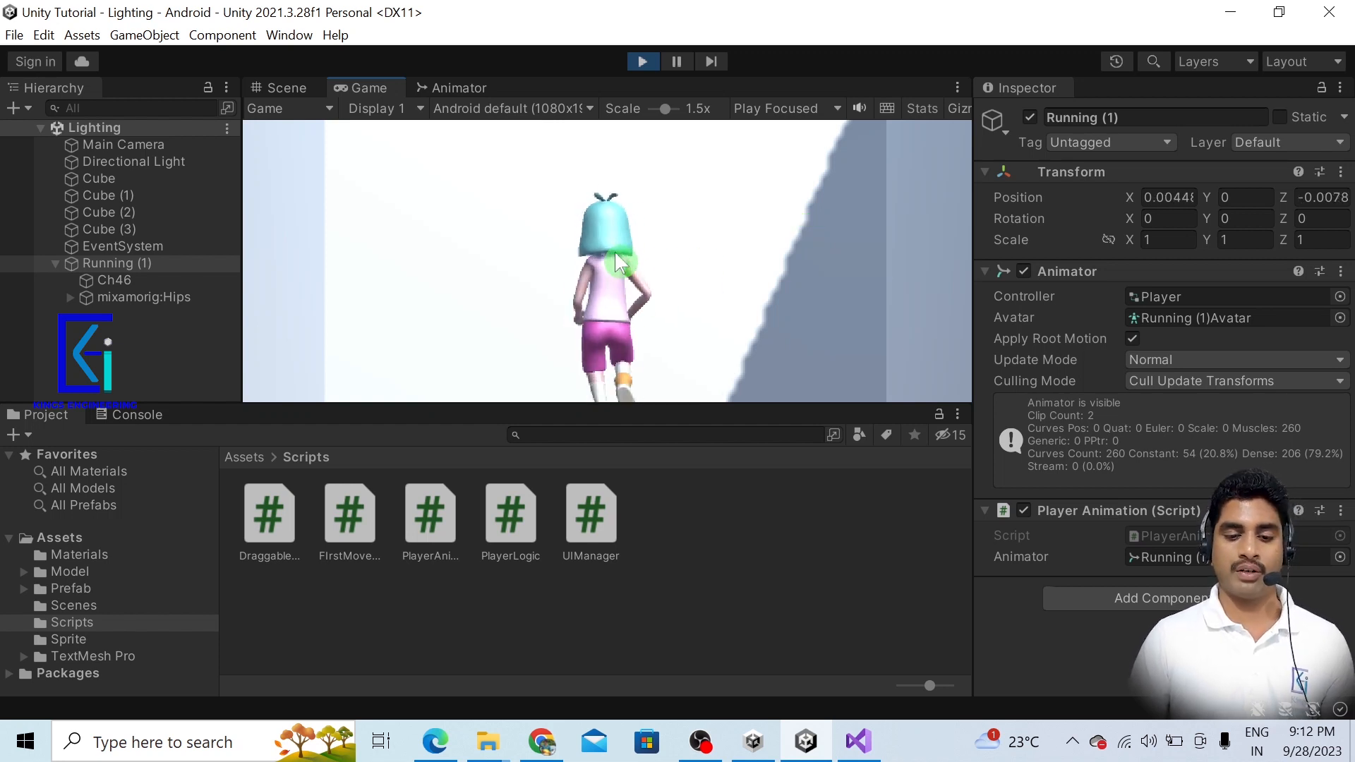
key("alt+Tab")
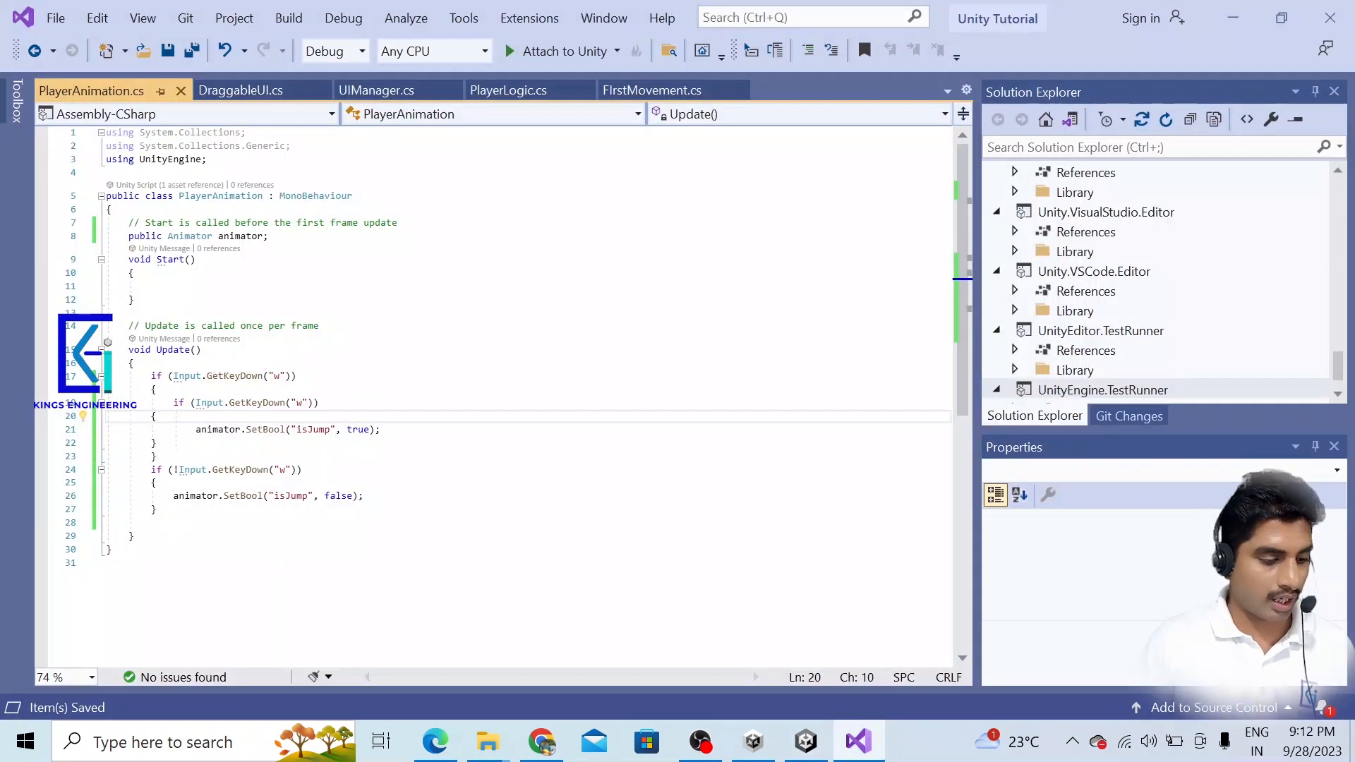
Remove the redundant nested if statement and its braces, keeping the SetBool true call in the outer block, and save the script.
mouse_move(157, 416)
left_mouse_down()
mouse_move(154, 402)
mouse_move(180, 402)
left_mouse_up()
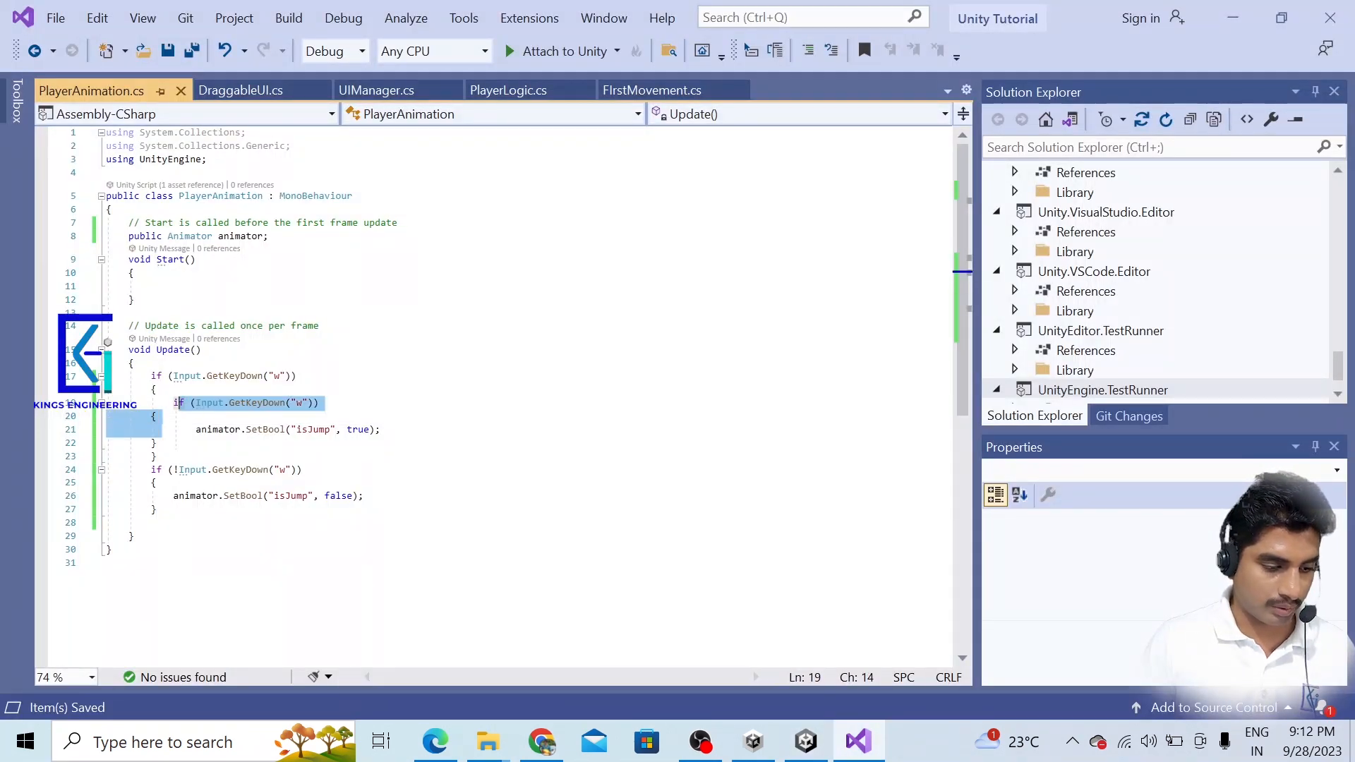
key("BackSpace")
key("BackSpace")
key("BackSpace")
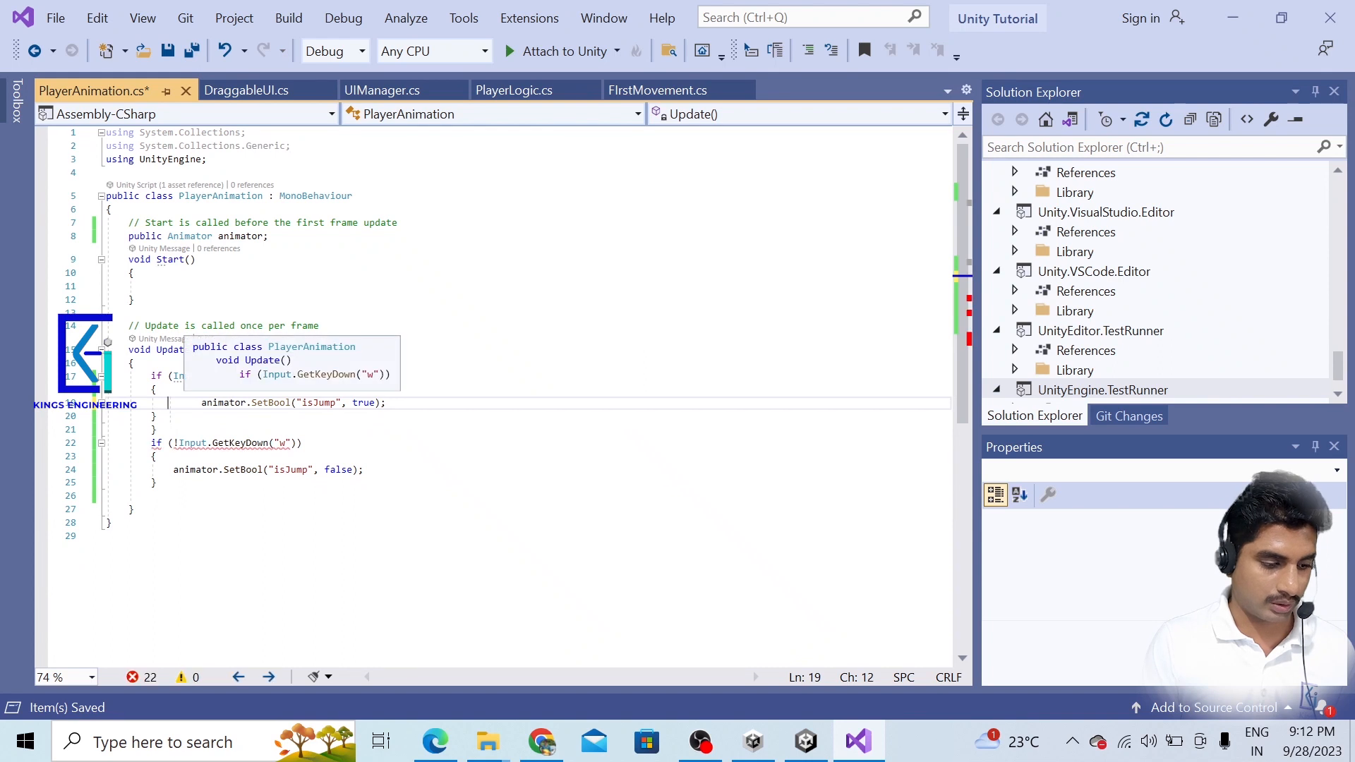
key("Down")
key("BackSpace")
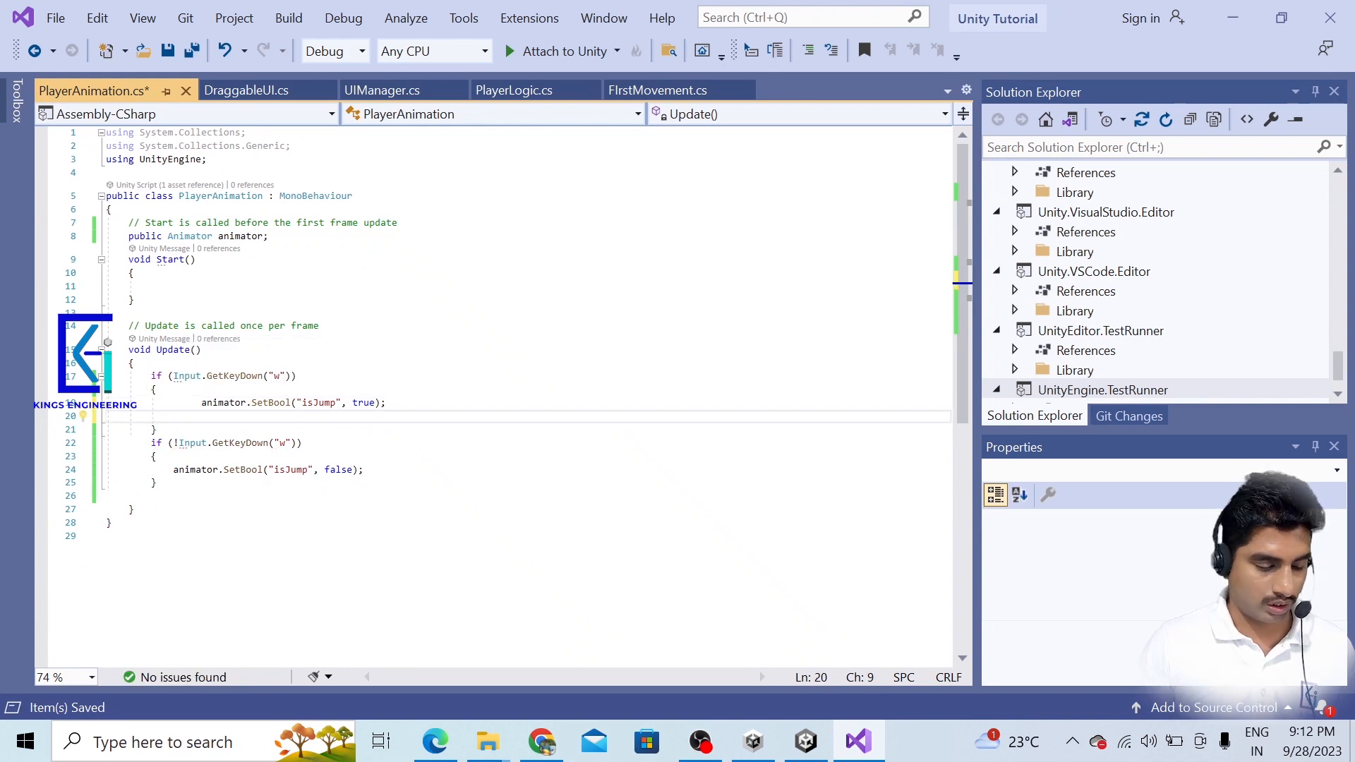
left_click(156, 457)
key("ctrl+s")
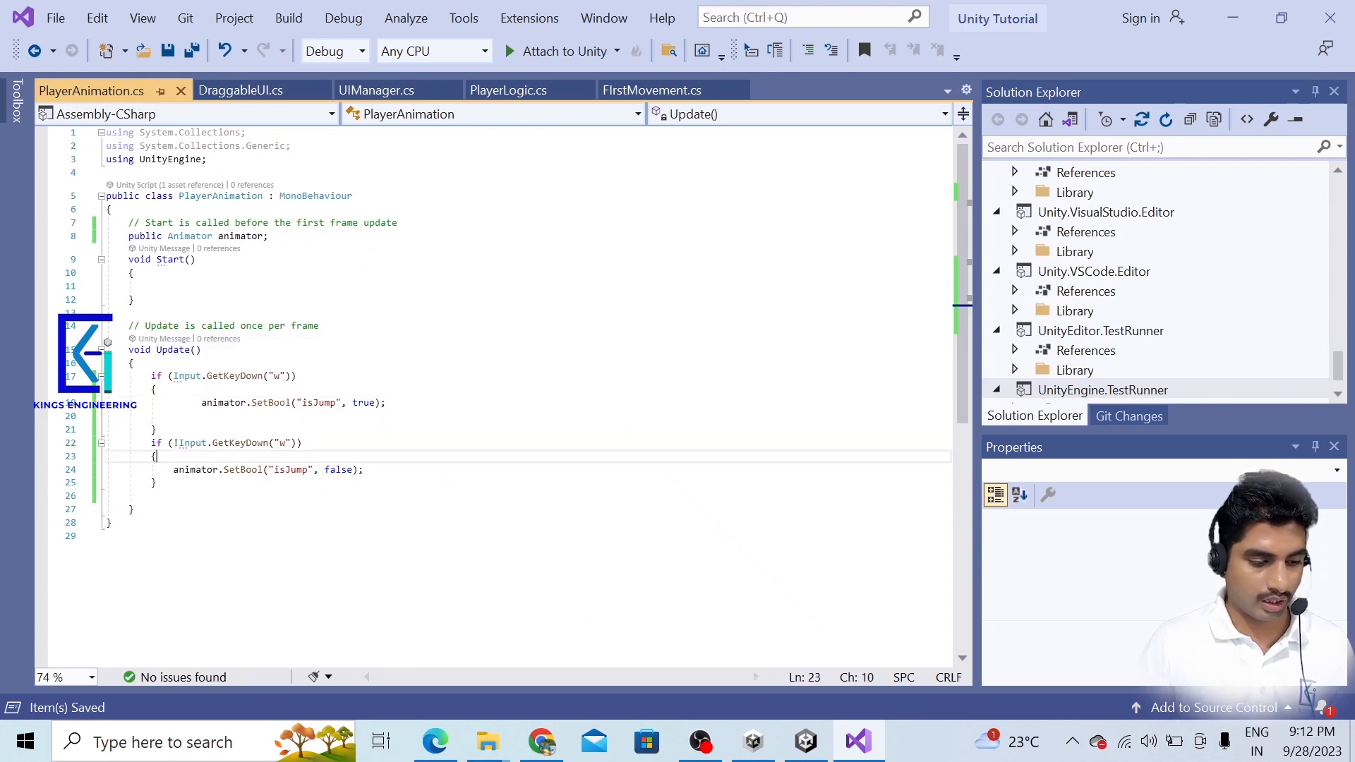
Switch to Unity to test the edited script in play mode, stop the scene, and return to Visual Studio.
mouse_move(806, 741)
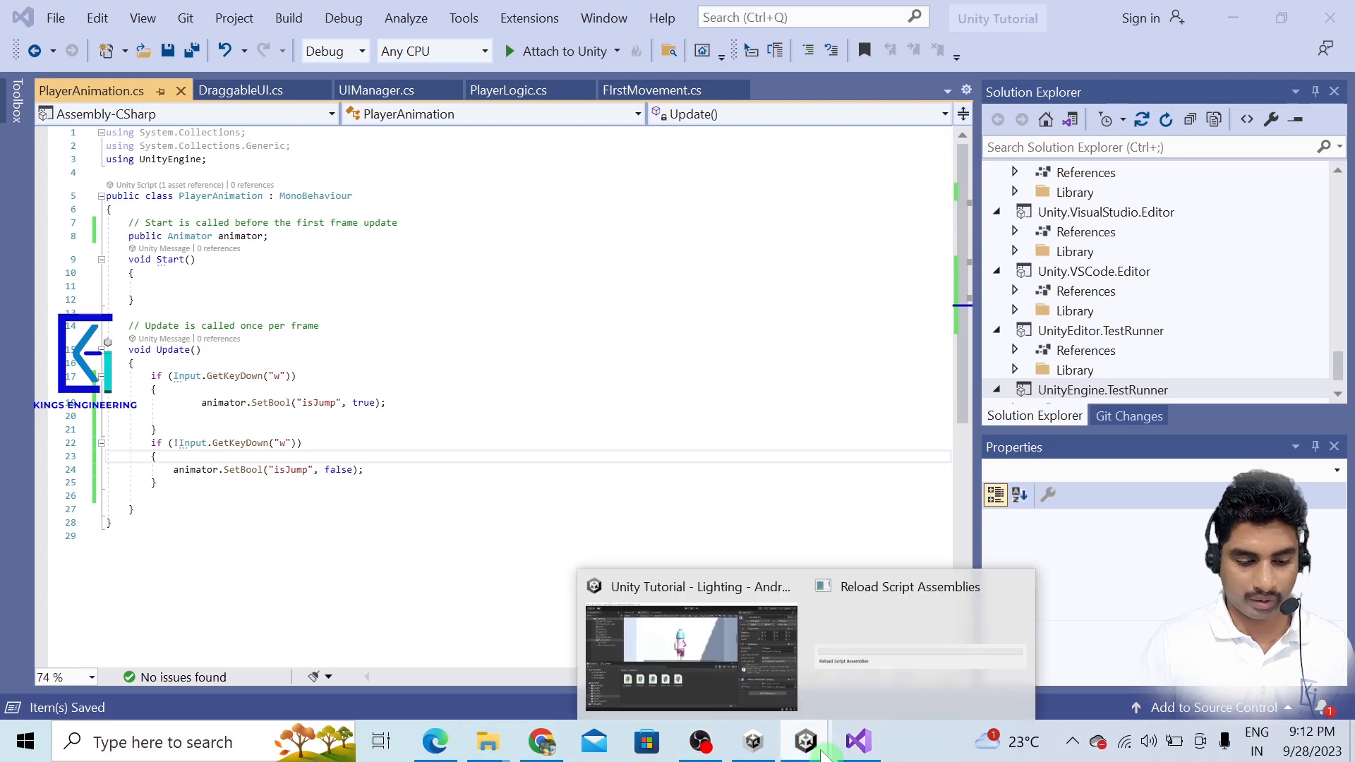
left_click(730, 688)
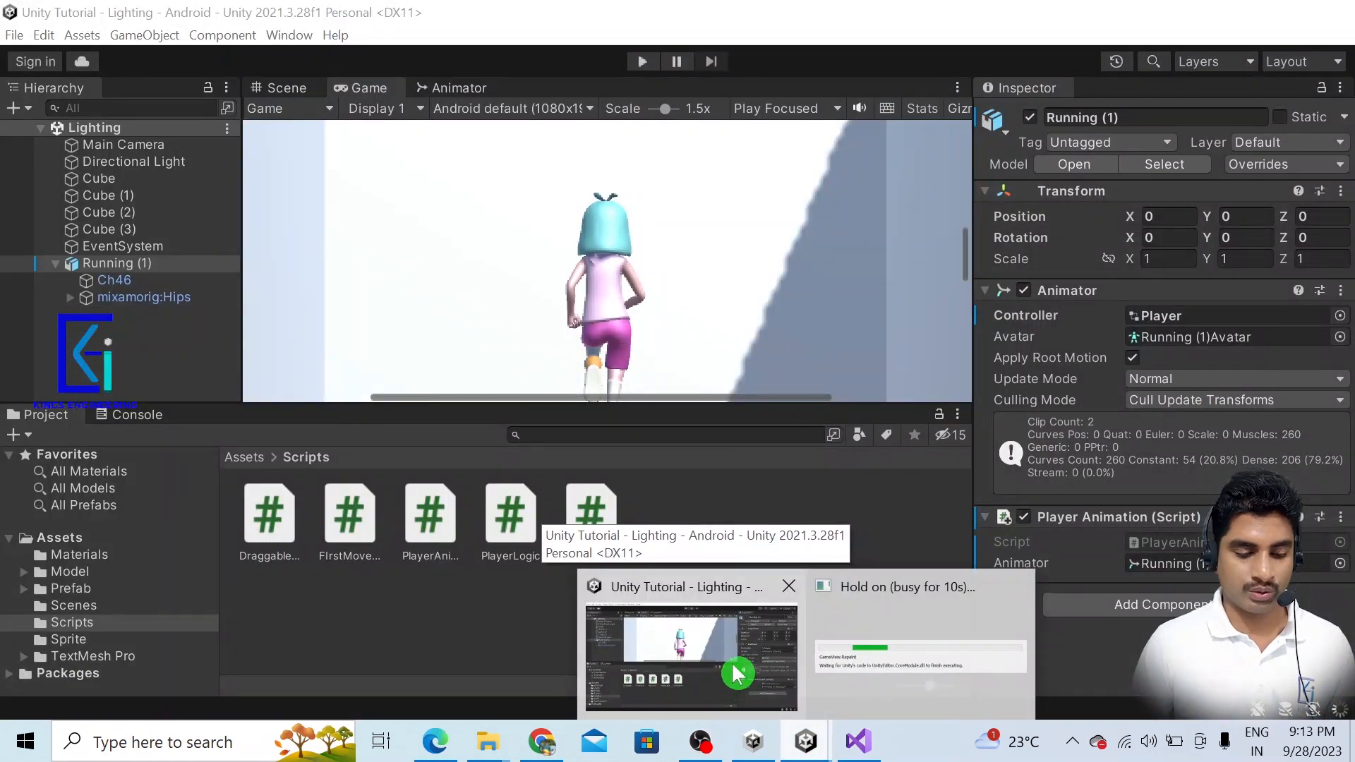
left_click(735, 668)
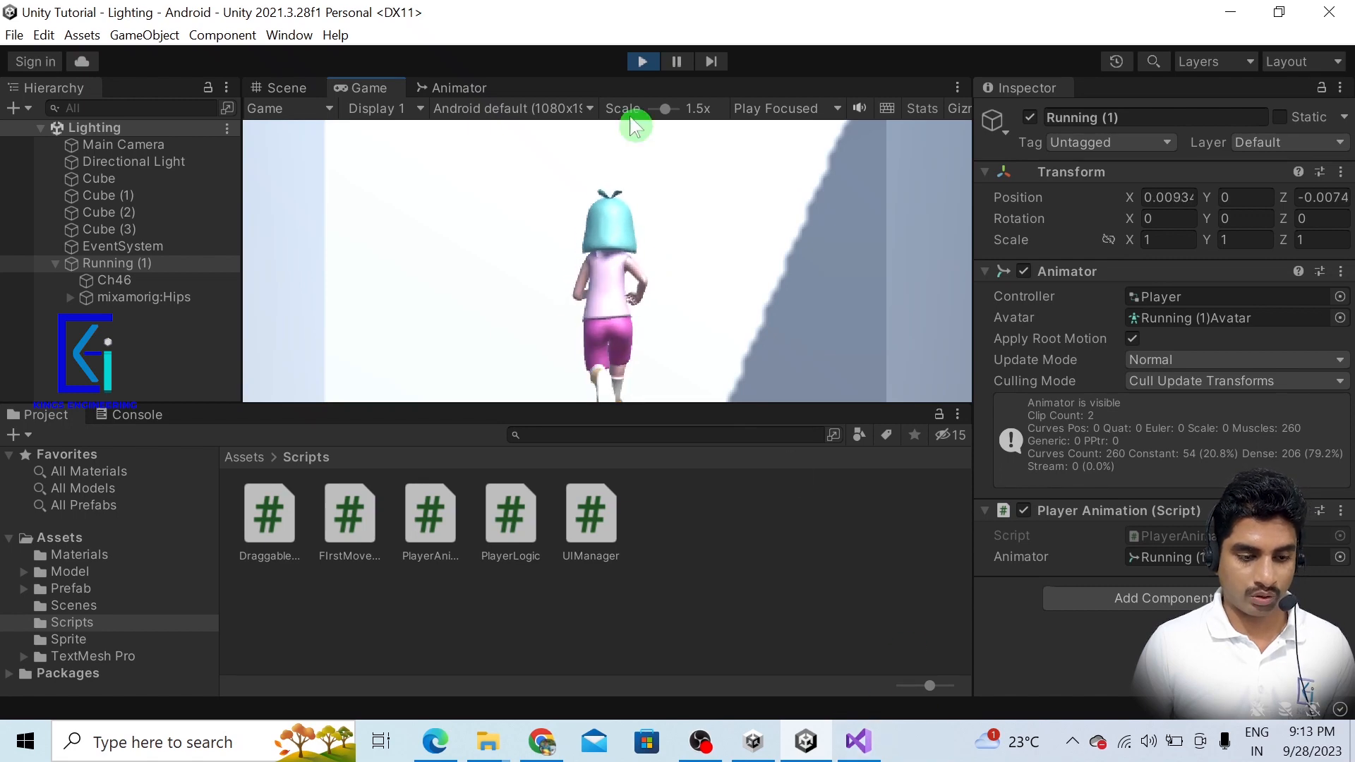
left_click(642, 61)
left_click(859, 741)
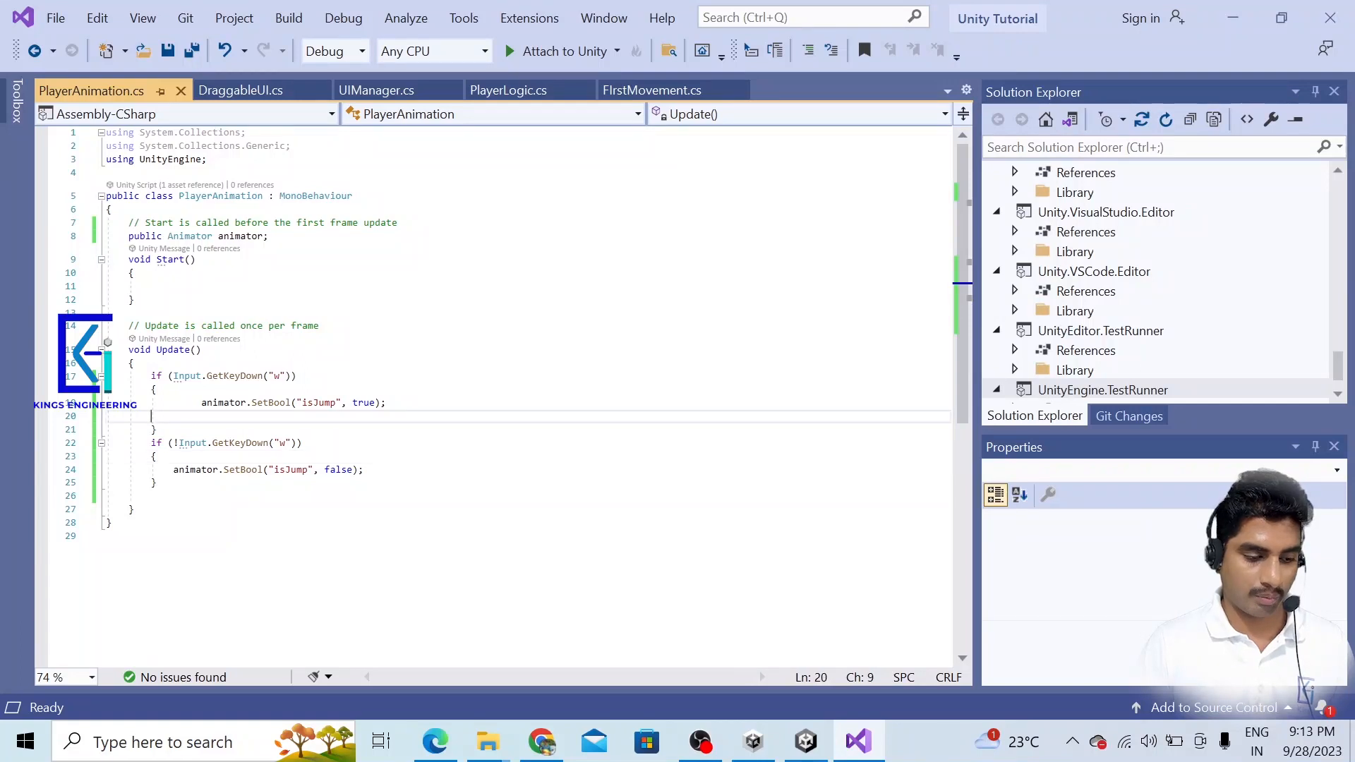
Replace Input.GetKeyDown with Input.GetKey in both if conditions for "w" and save the script.
left_click(260, 375)
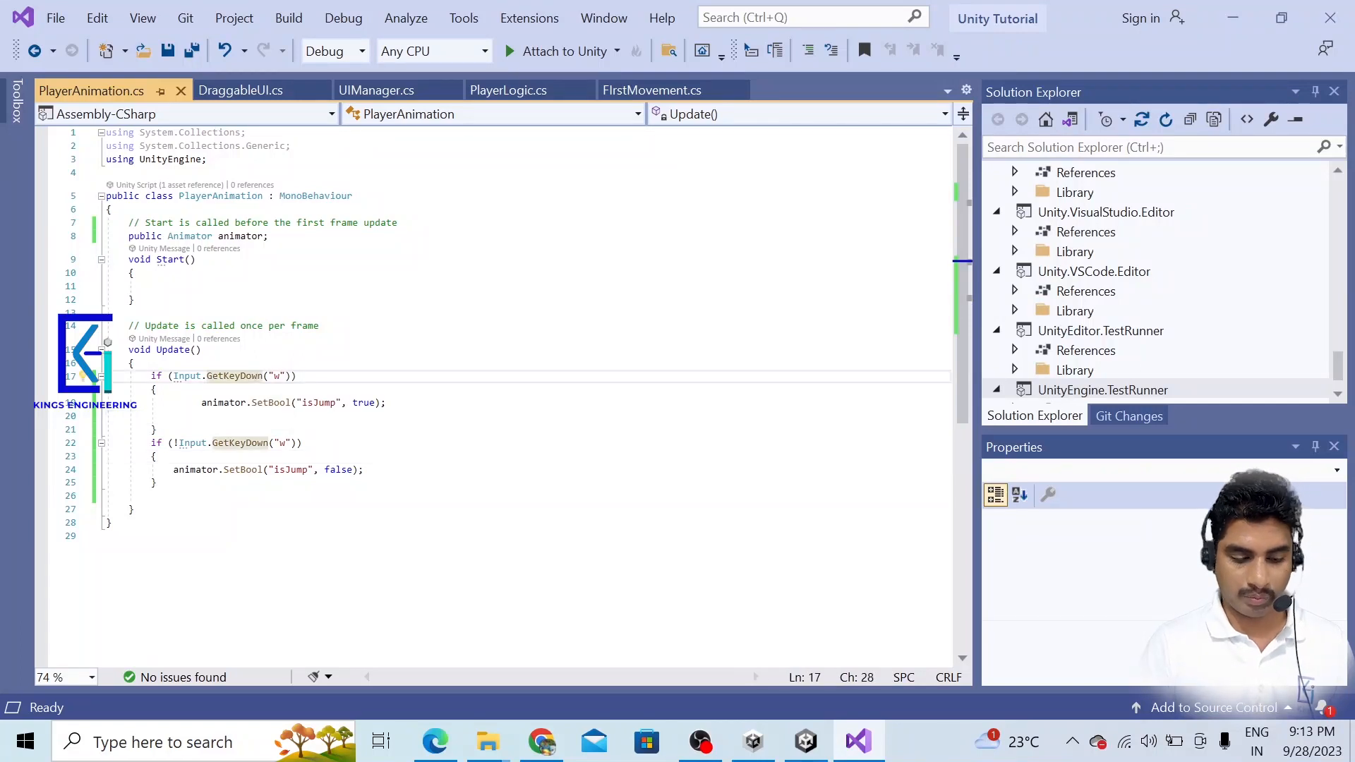
key("BackSpace")
key("BackSpace")
key("BackSpace")
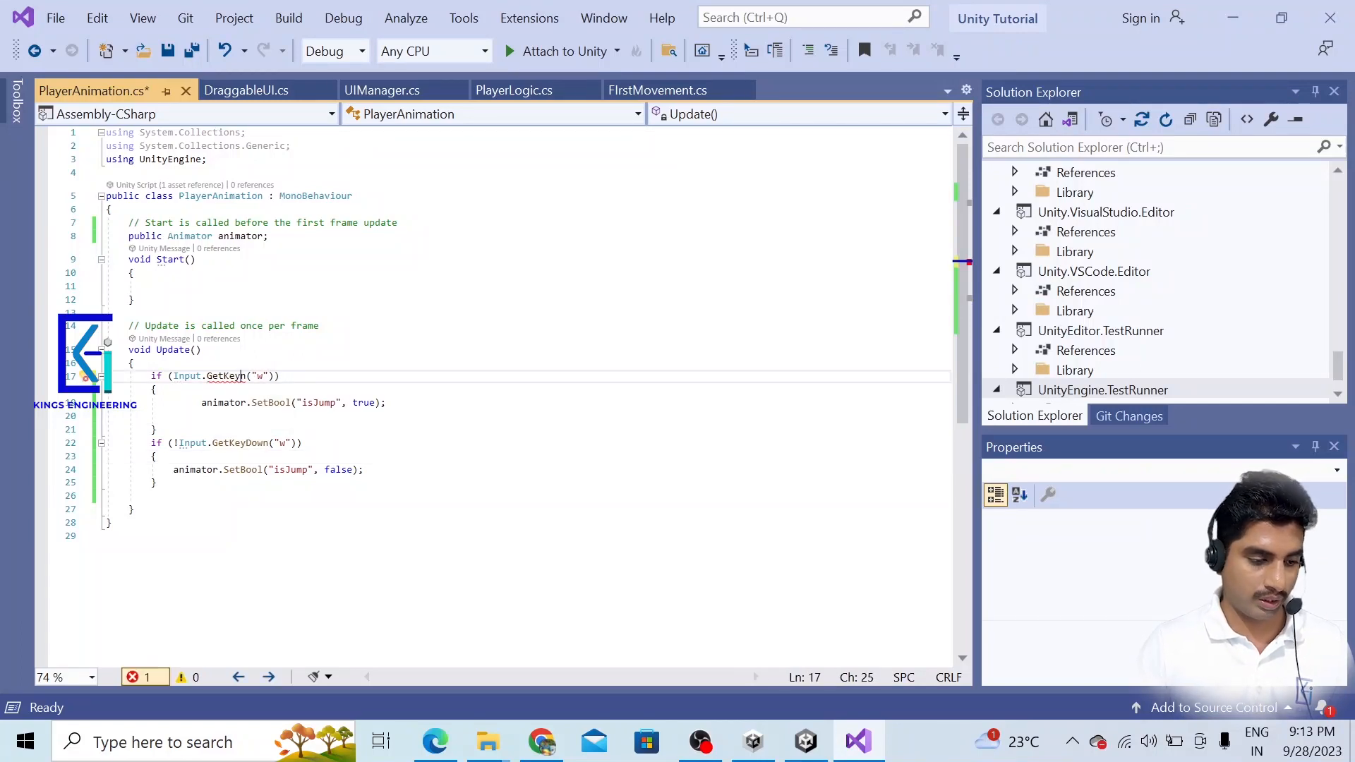
key("Delete")
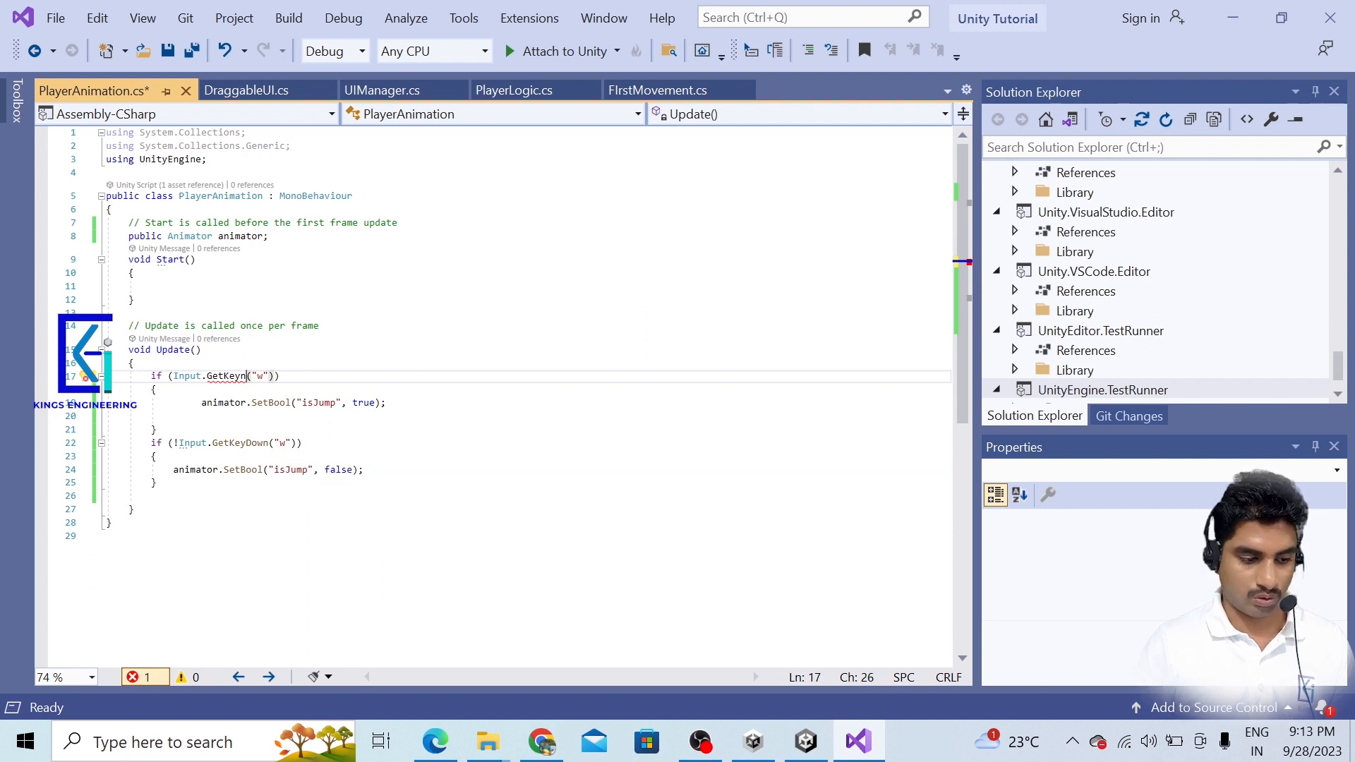
left_click(157, 429)
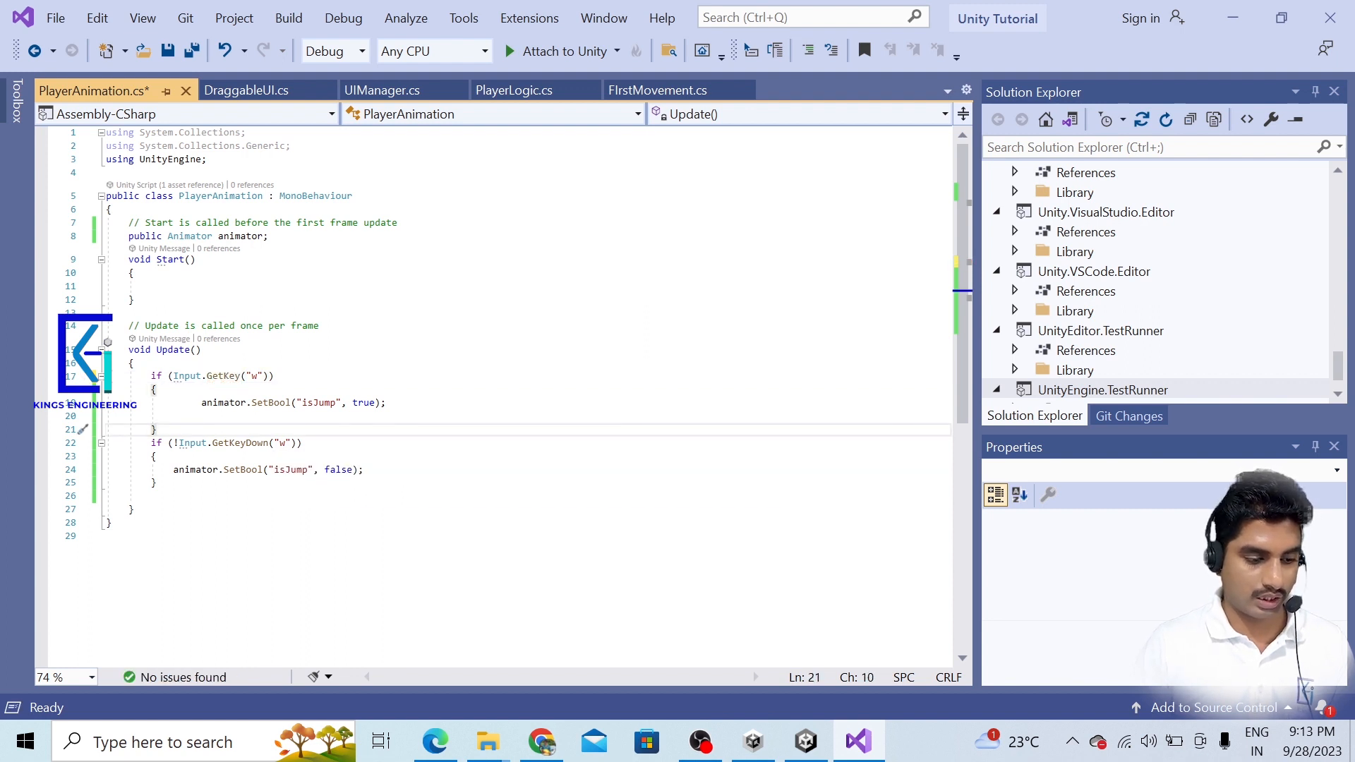
left_click(269, 442)
key("BackSpace")
key("BackSpace")
key("BackSpace")
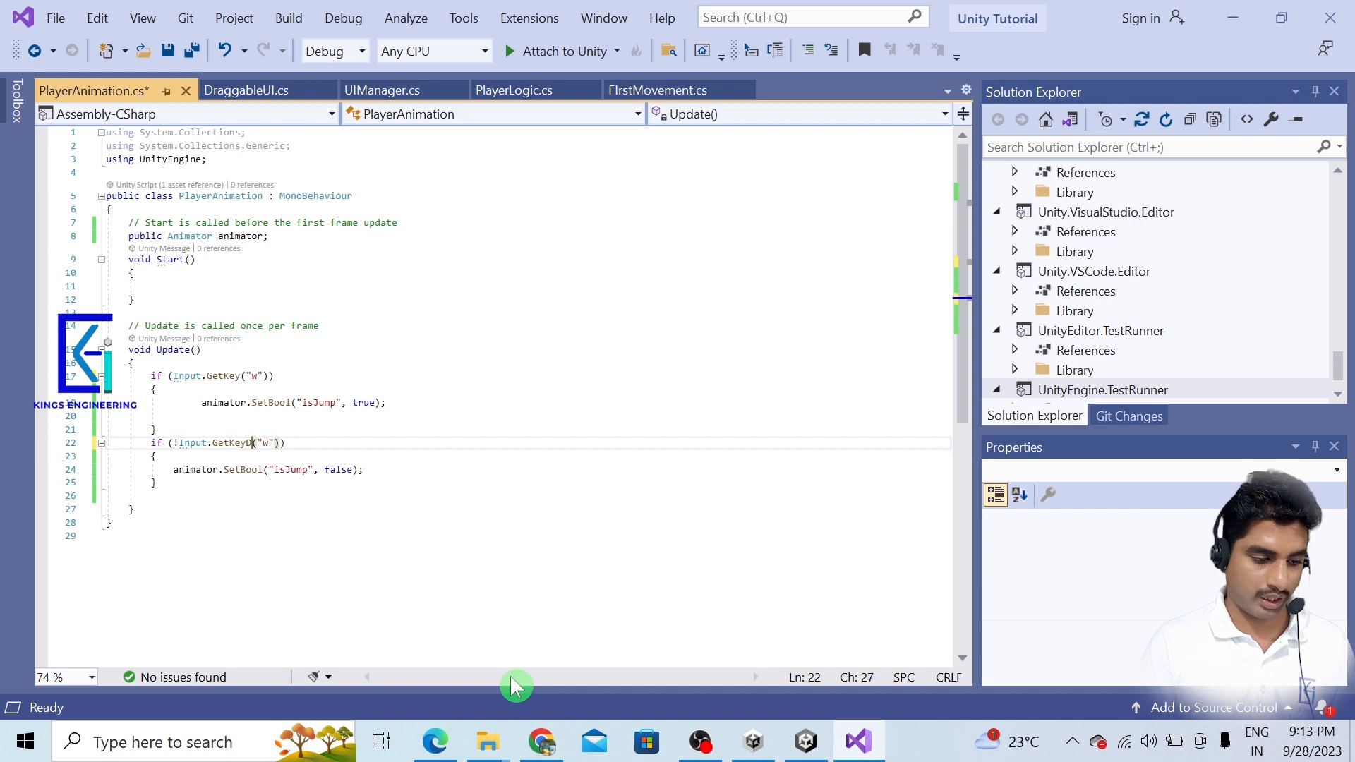
key("ctrl+s")
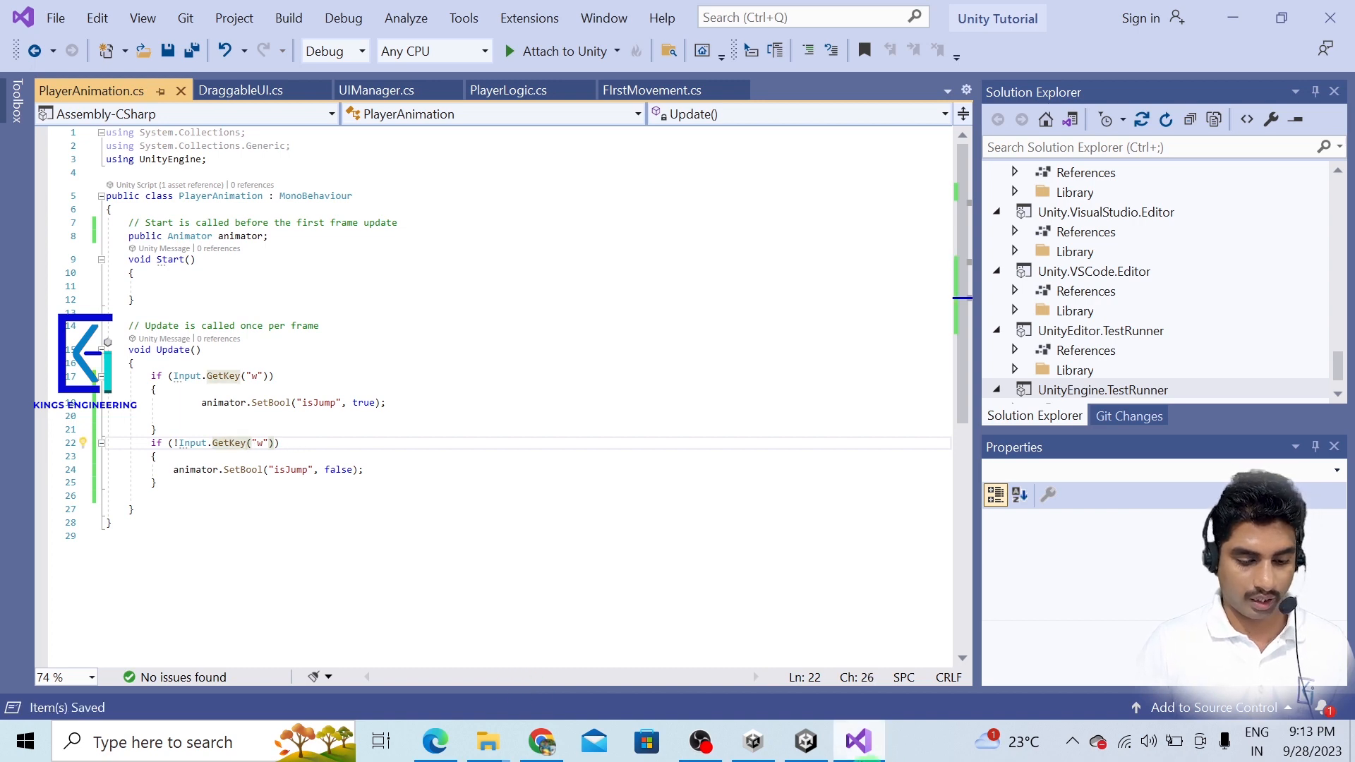
Switch to Unity, play the scene in a zoomed-out, enlarged Game view to check the run and jump animations, and stop it.
left_click(861, 761)
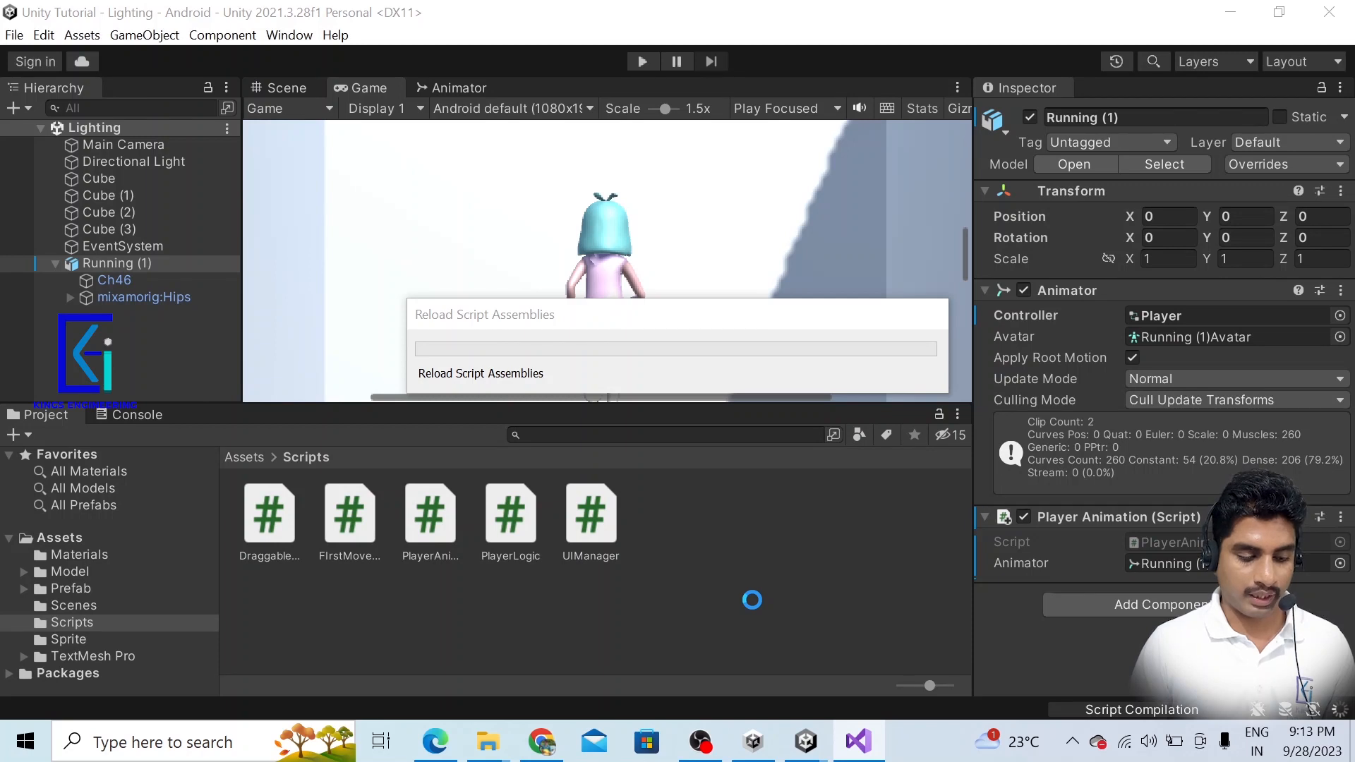
left_click(642, 62)
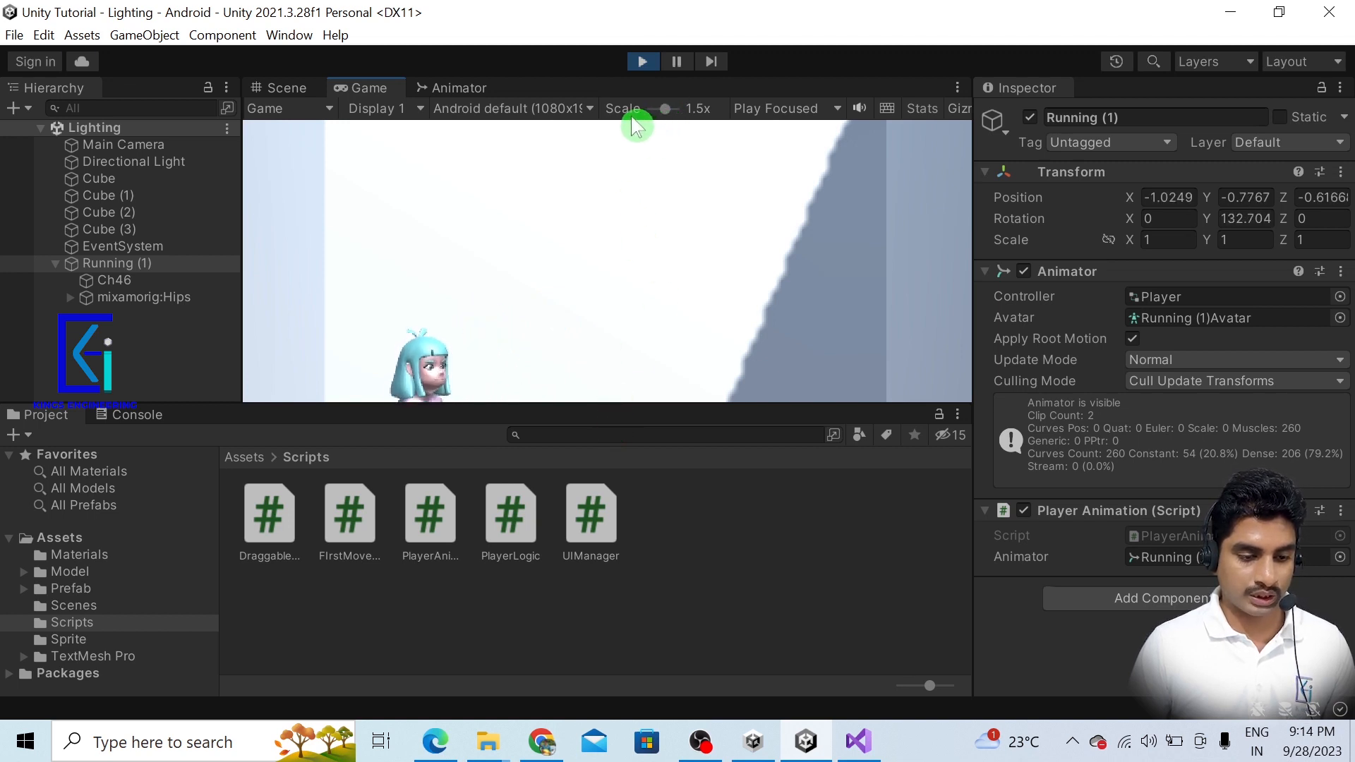
left_click_drag(663, 109, 654, 110)
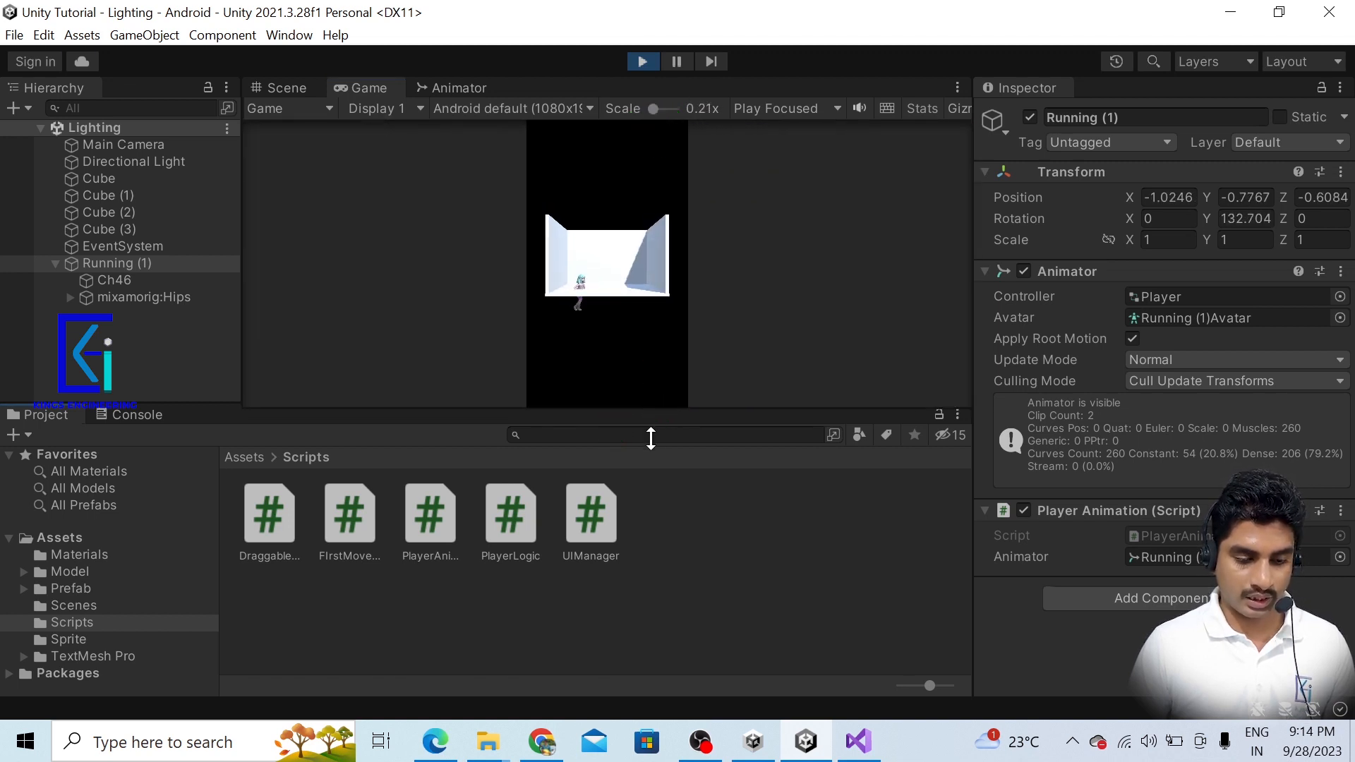
left_click_drag(651, 438, 650, 626)
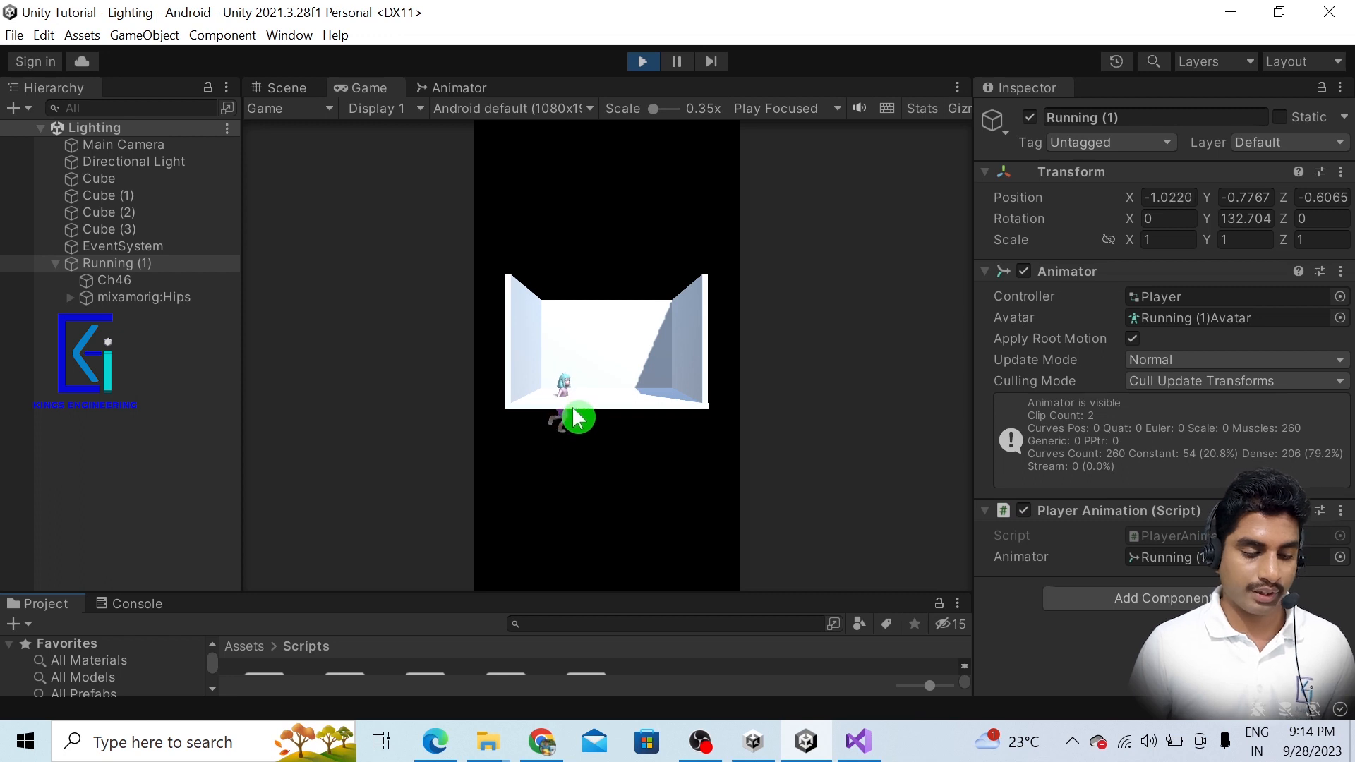
left_click(618, 386)
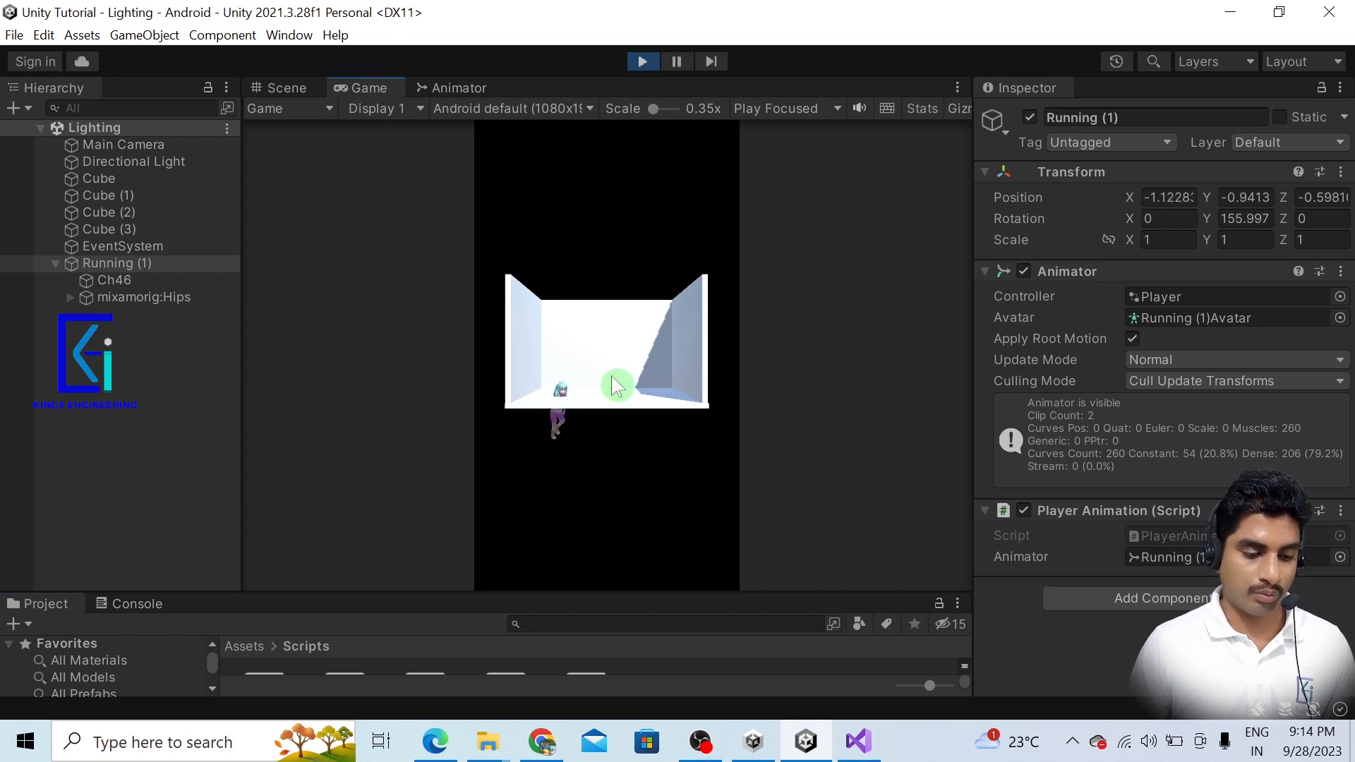
left_click(642, 62)
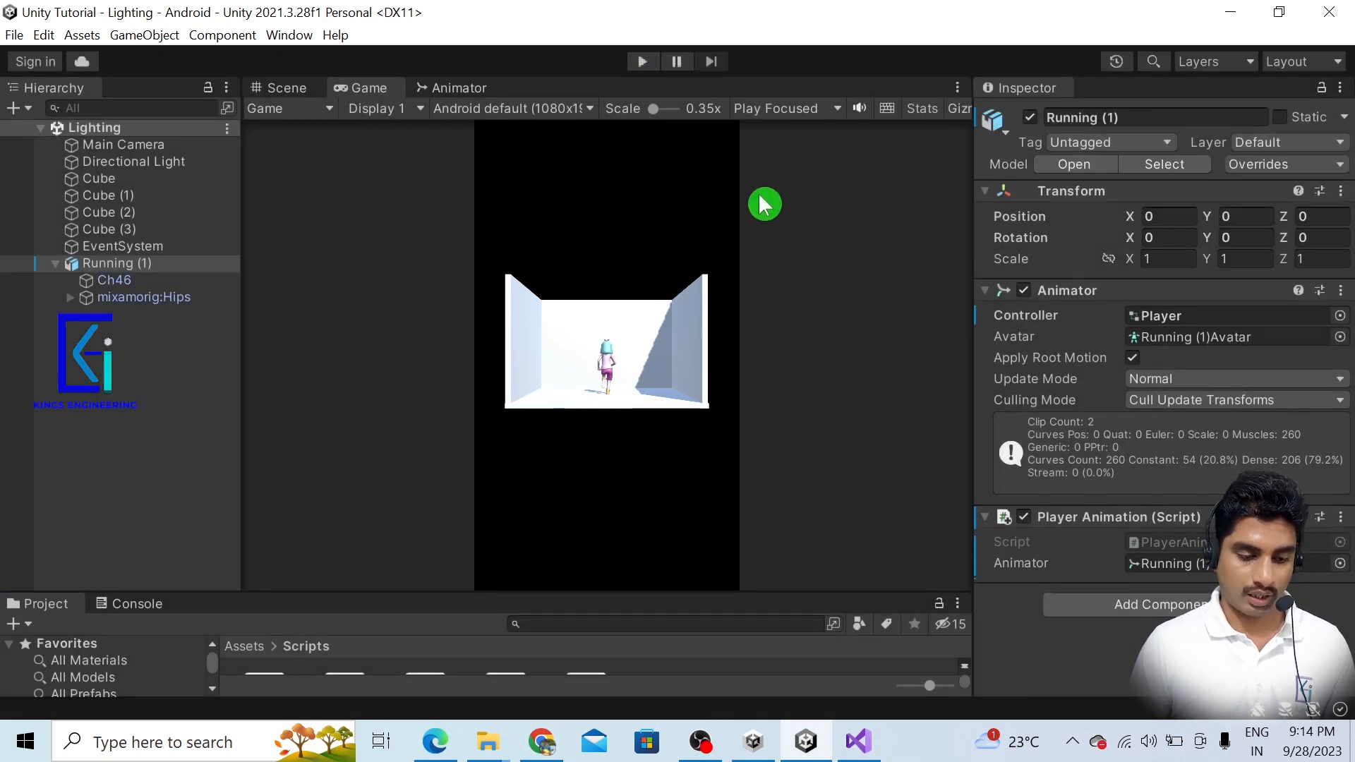
Enable Bake Into Pose for Root Transform Rotation and Root Transform Position (Y) on the Jump (2) model in Model/Player, and apply the import settings.
left_click_drag(626, 591, 628, 375)
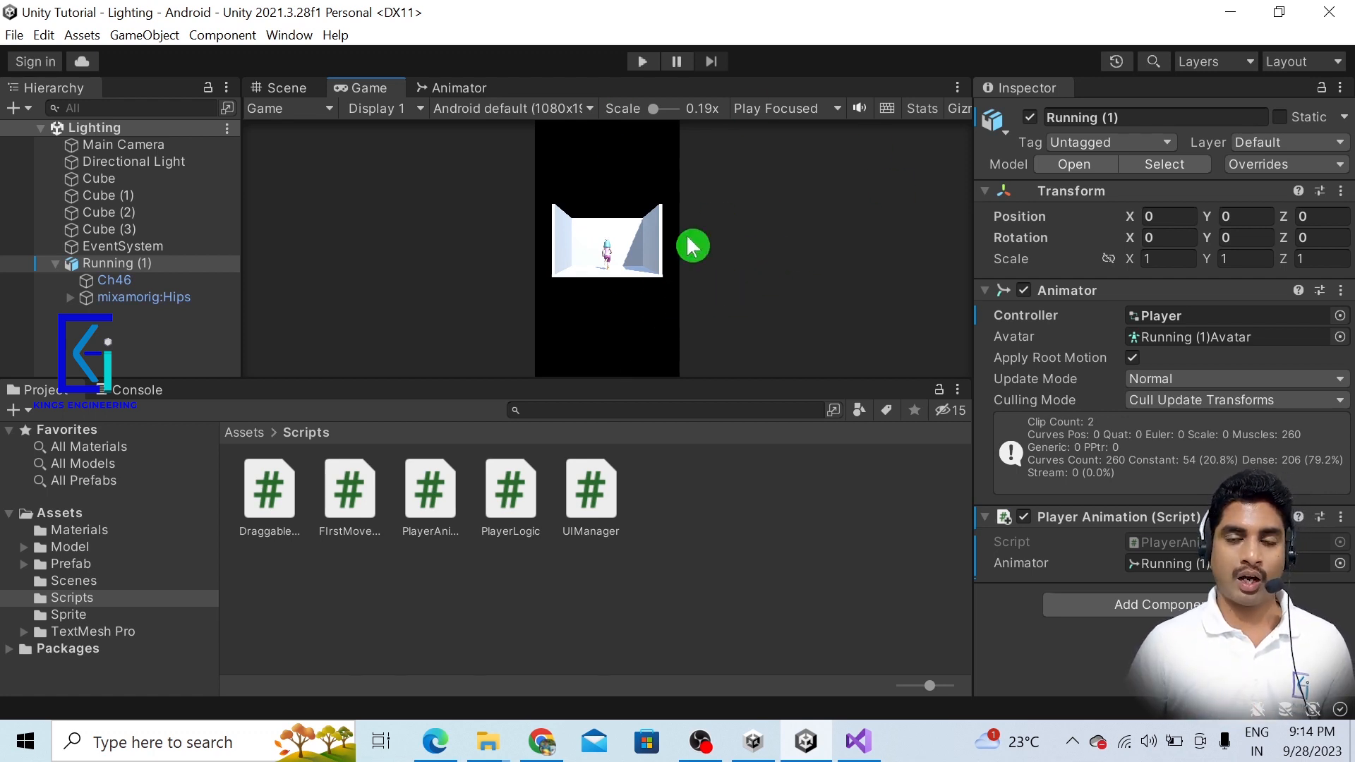
left_click(70, 547)
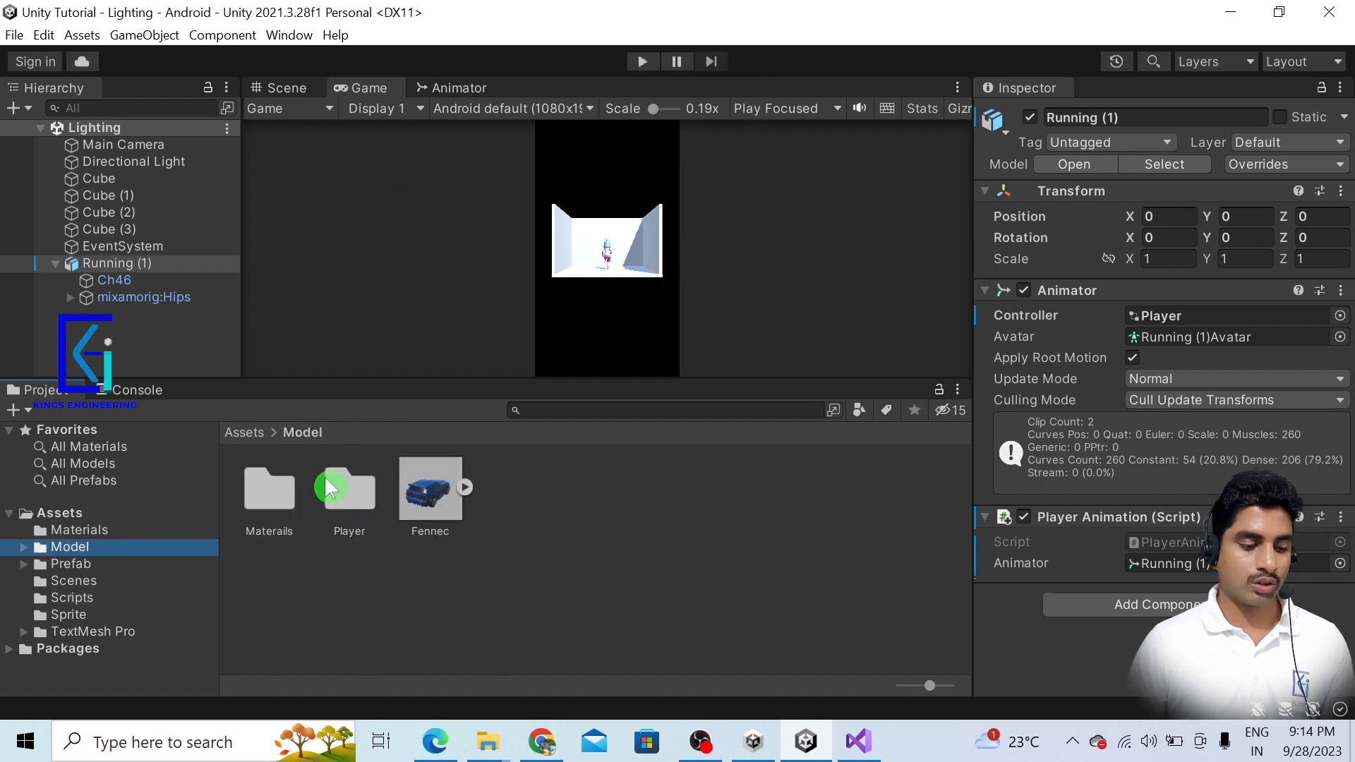
left_click(350, 508)
double_click(350, 509)
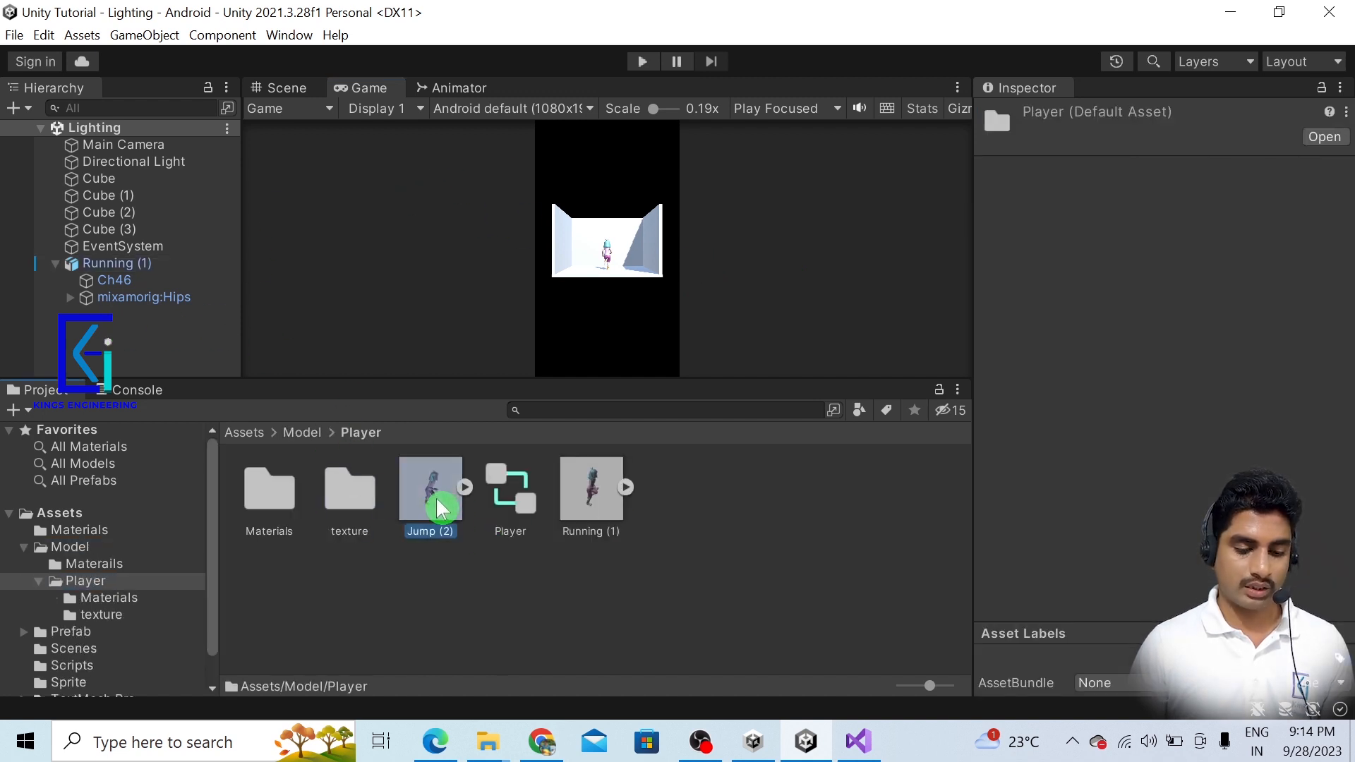
left_click(592, 500)
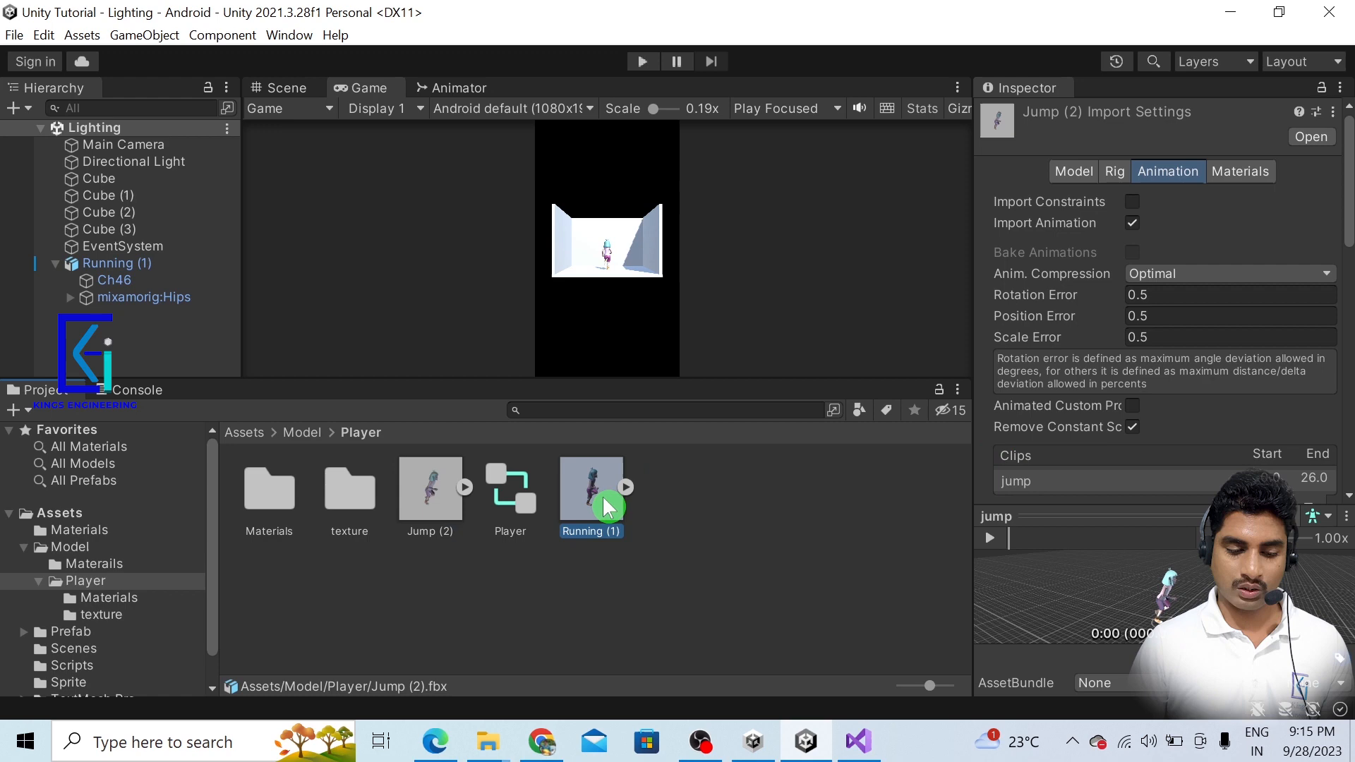
left_click(446, 494)
scroll(1306, 316, "down", 10)
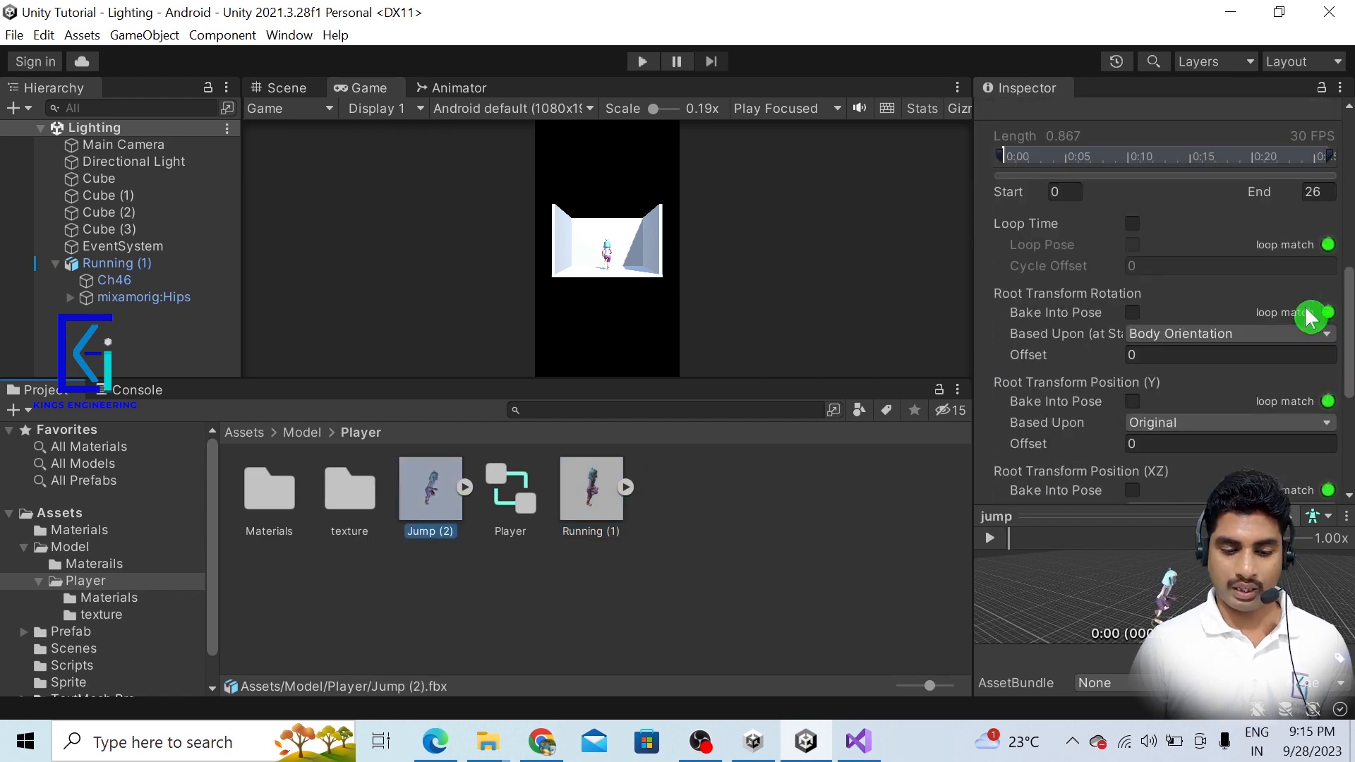
left_click(1132, 312)
left_click(1134, 403)
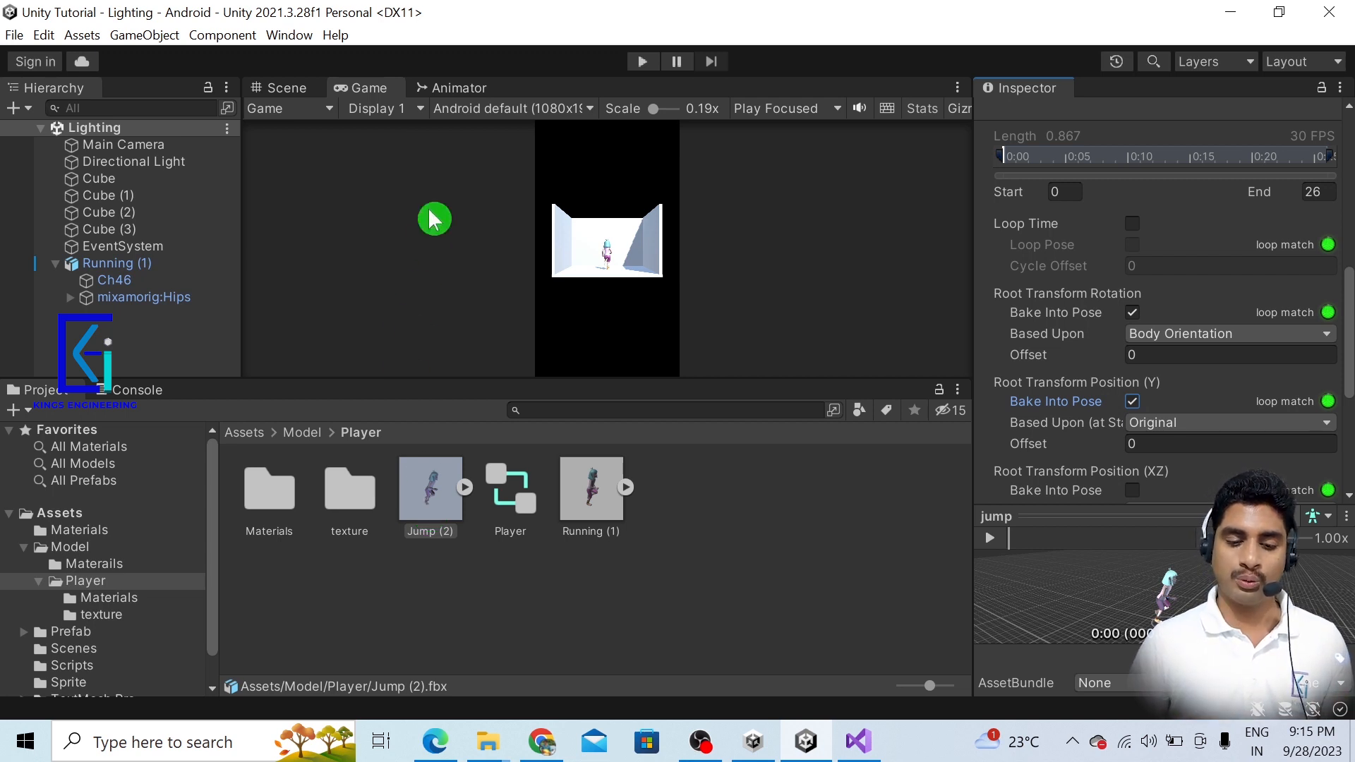
left_click(589, 502)
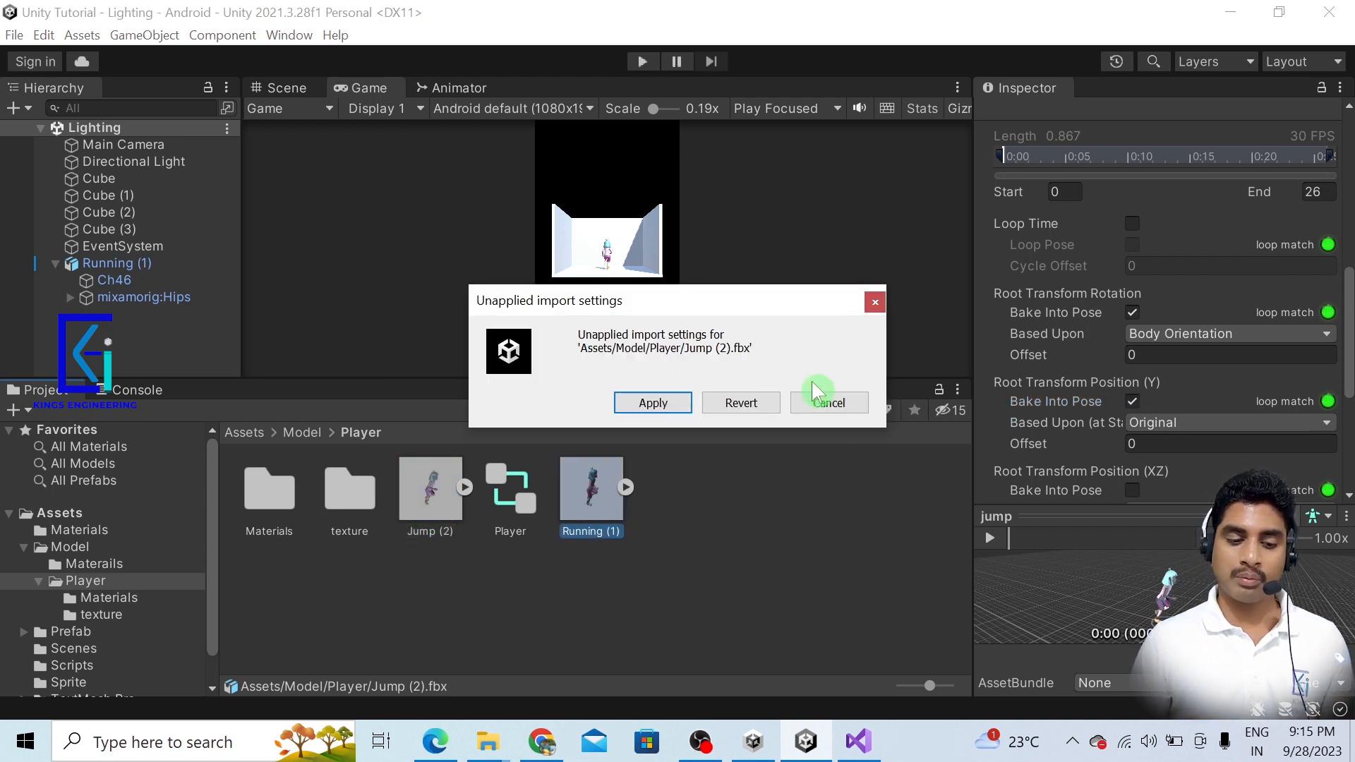
left_click(653, 403)
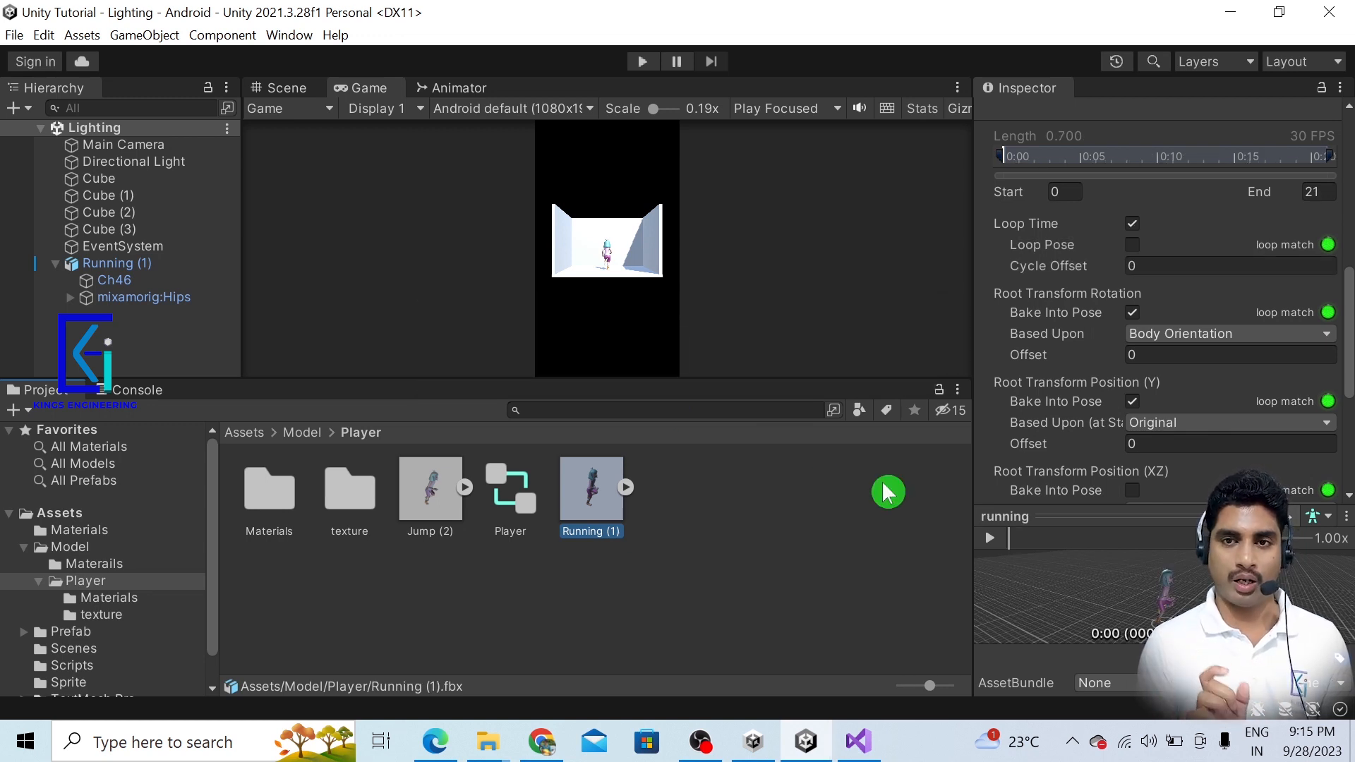
Play the scene, check the character's movement in the Scene view and a zoomed-out, enlarged Game view, and stop it.
left_click(639, 62)
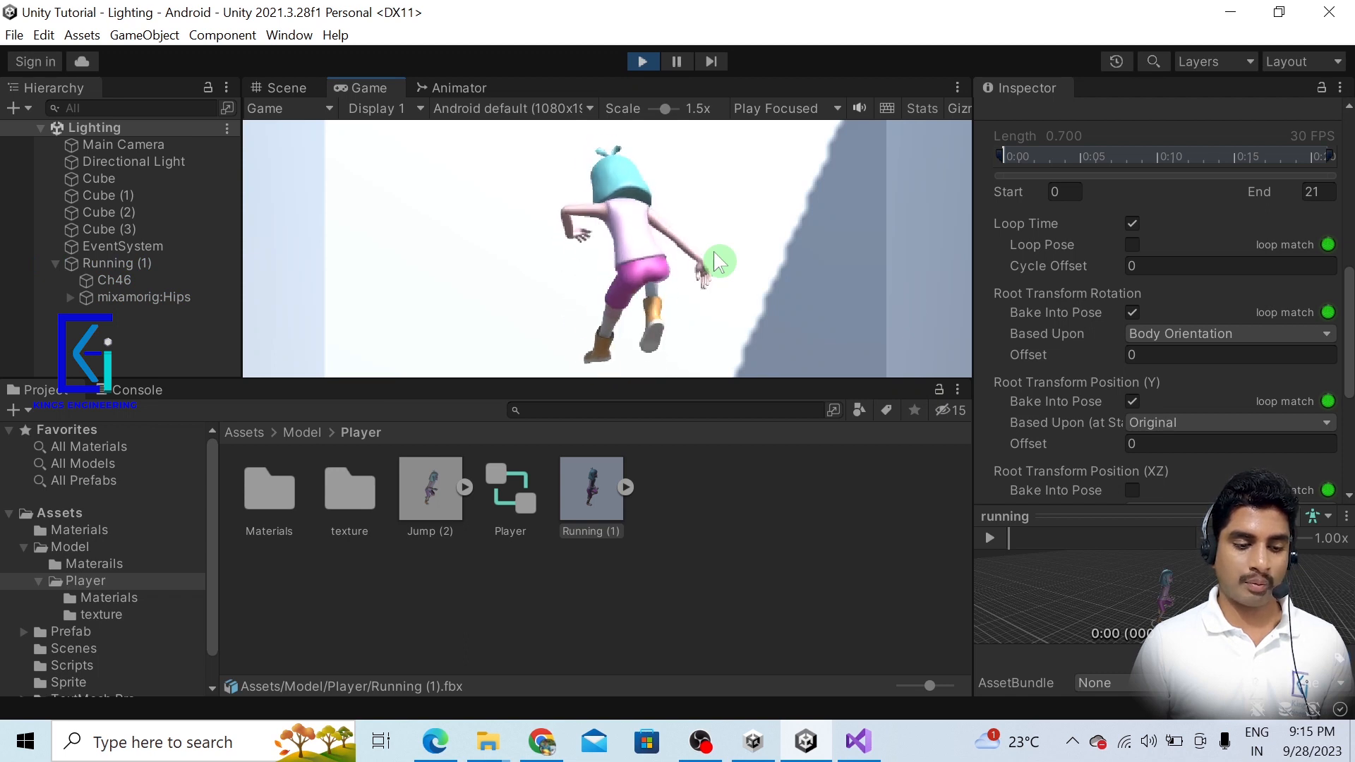
left_click_drag(666, 110, 652, 116)
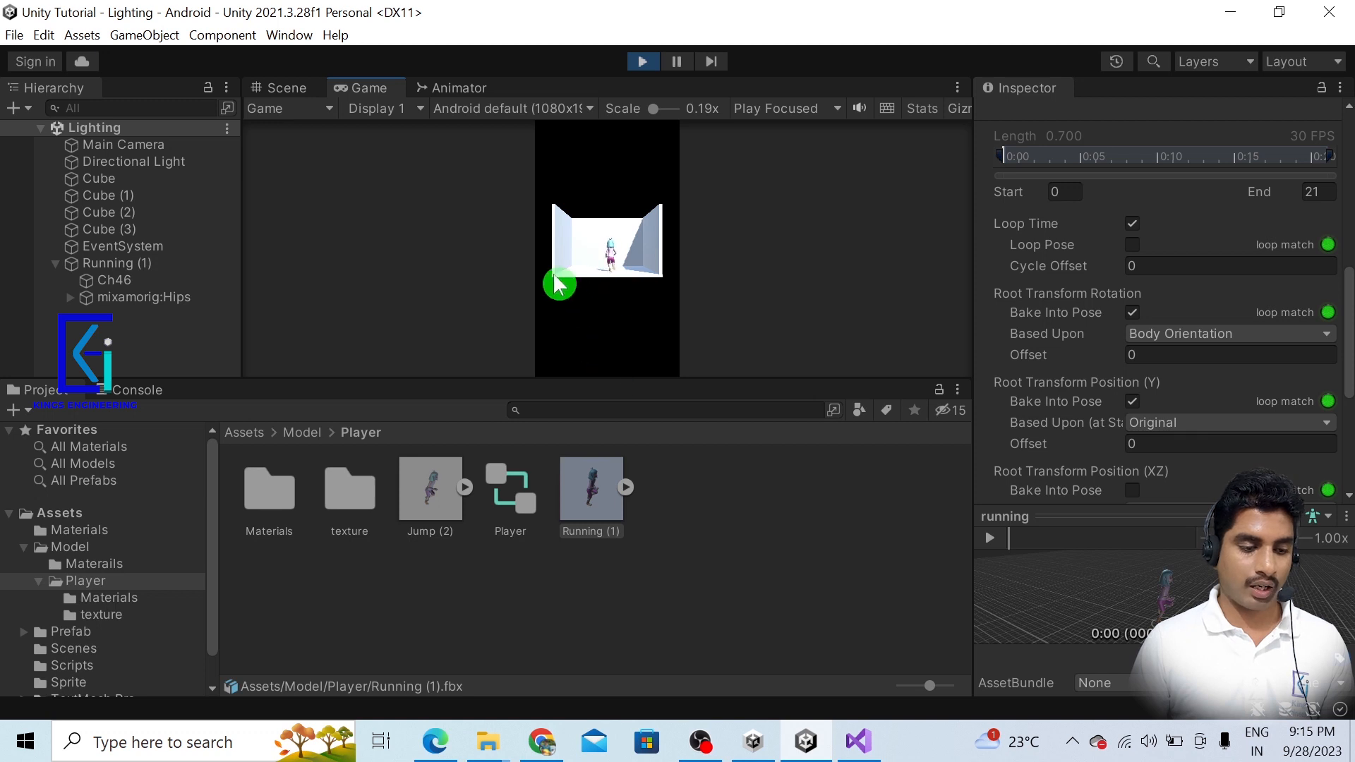
left_click(286, 88)
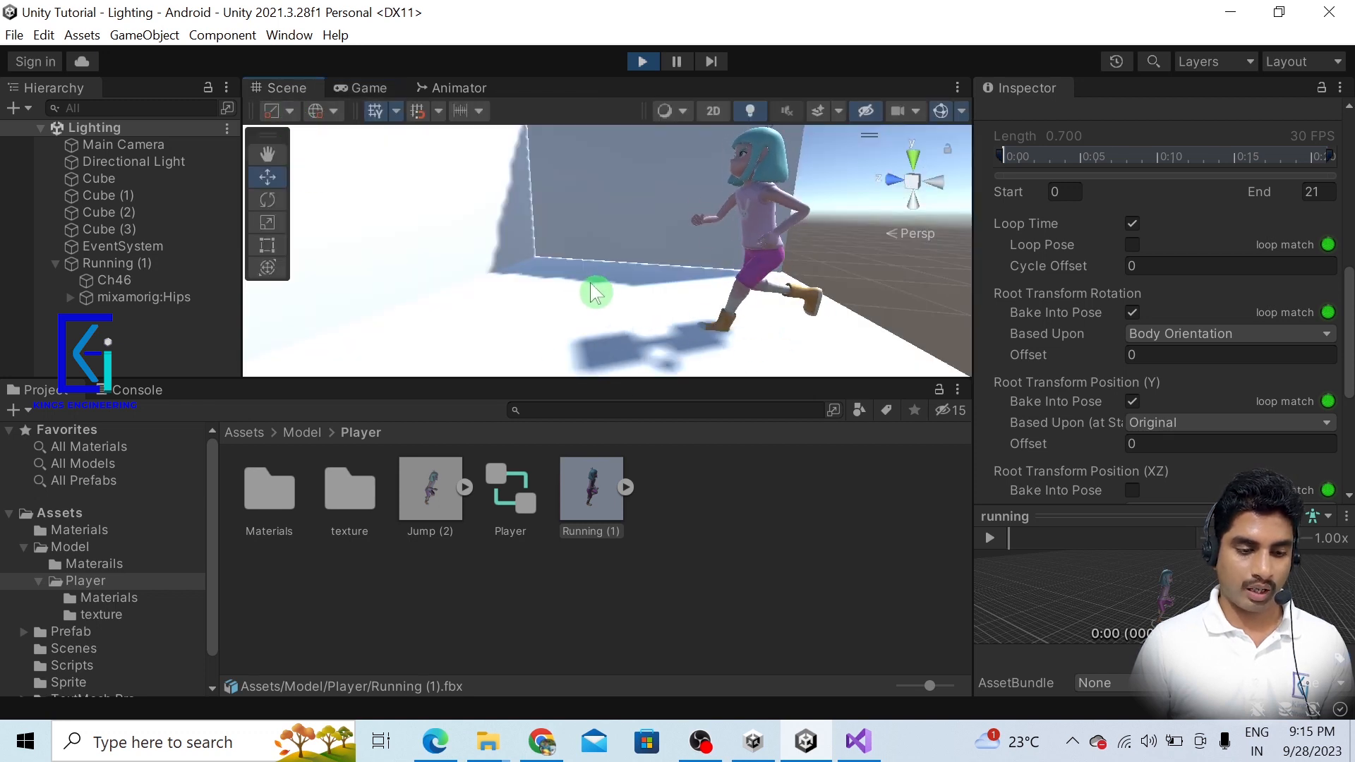
left_click(369, 89)
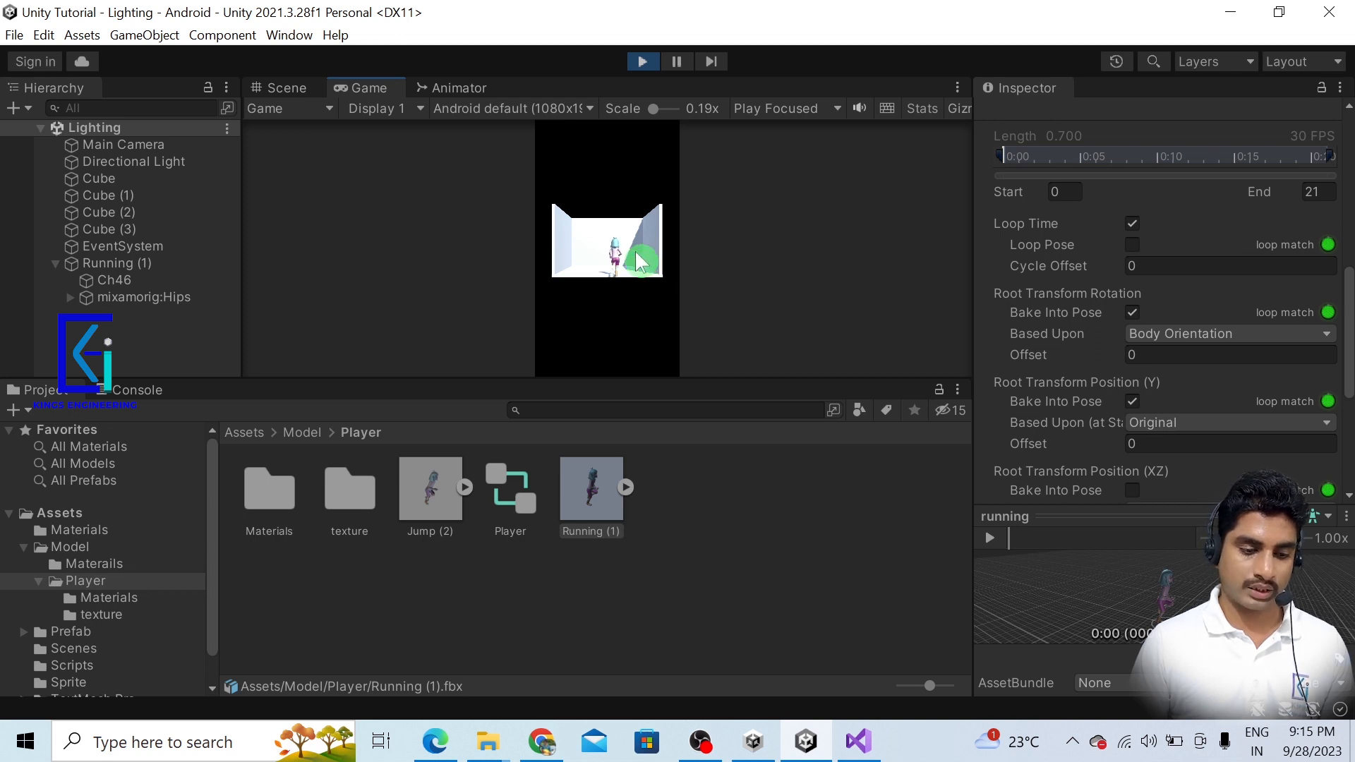
left_click_drag(668, 377, 691, 706)
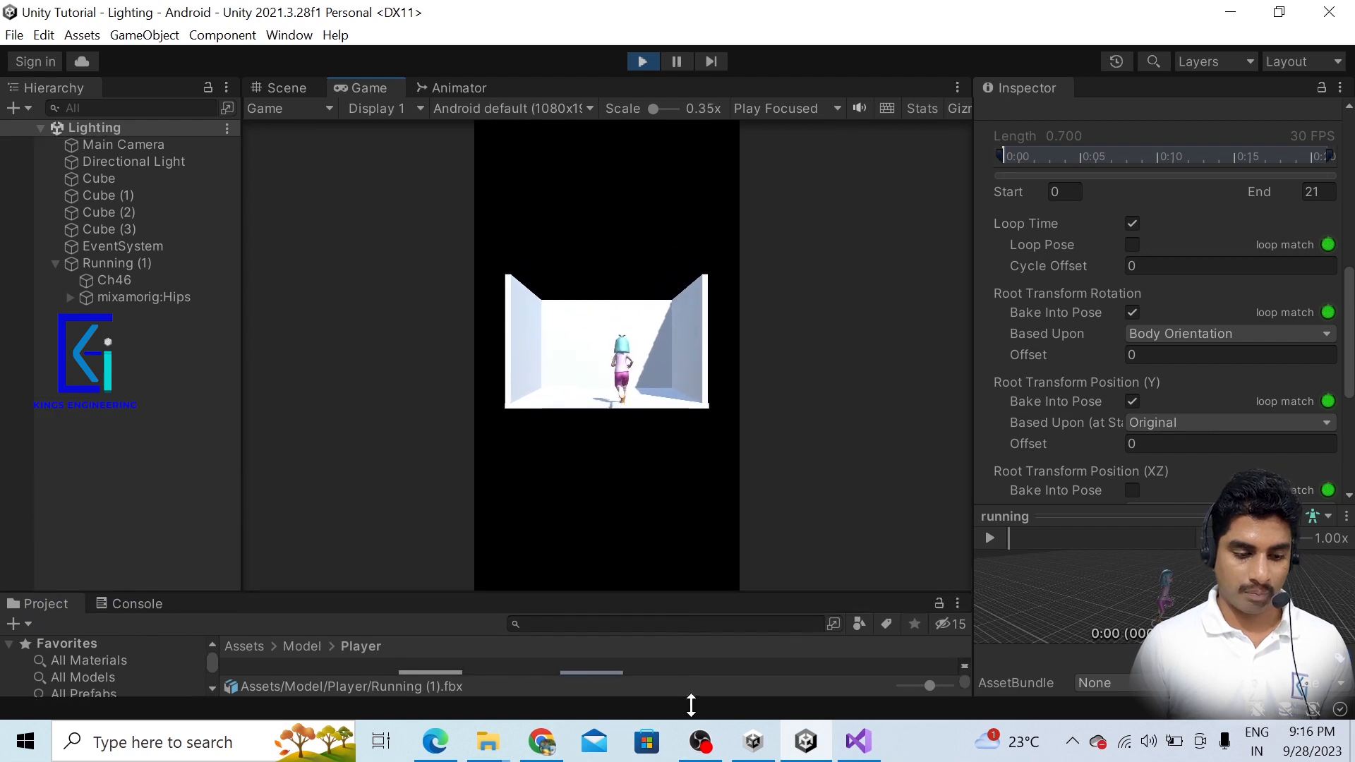
left_click(642, 61)
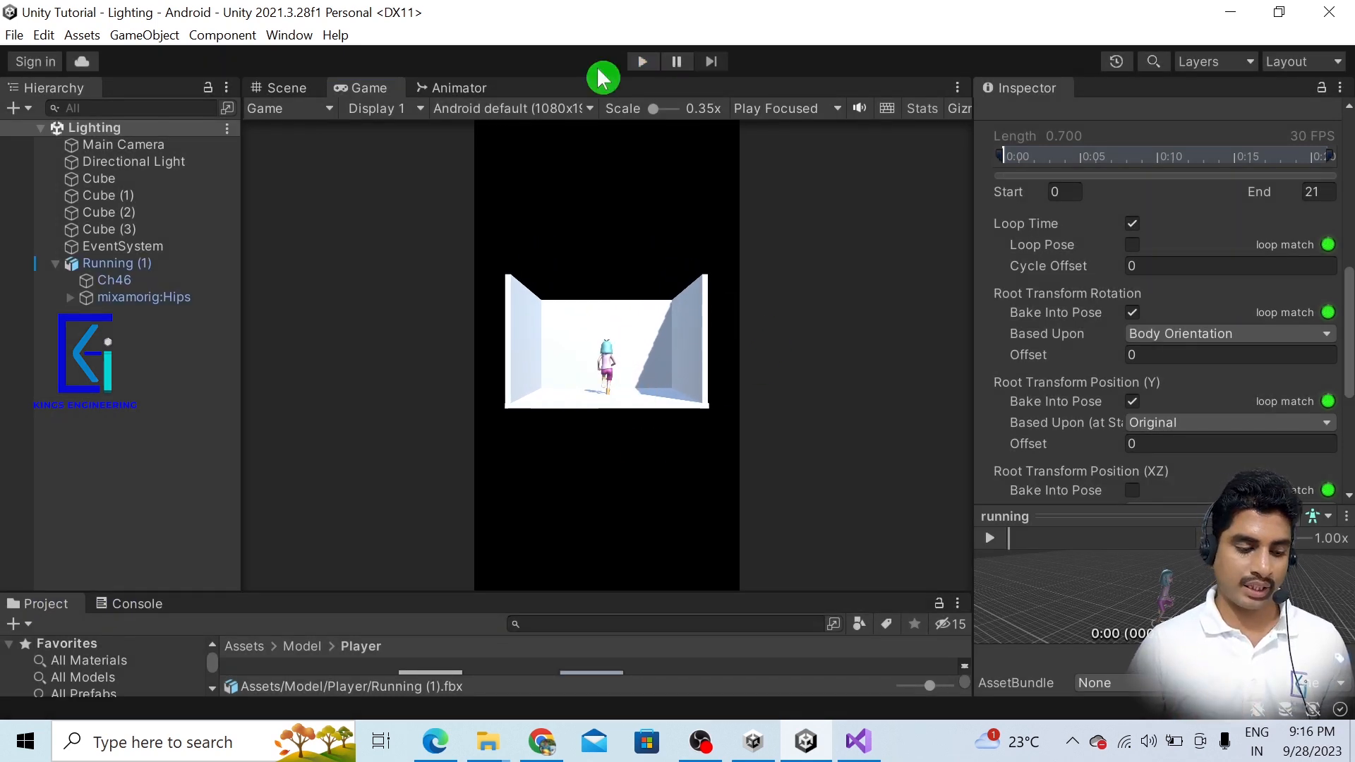
Review the Player controller's Entry, running and jump states, the isJump conditions of both transitions, and the PlayerAnimation script in Visual Studio.
left_click_drag(512, 594, 508, 384)
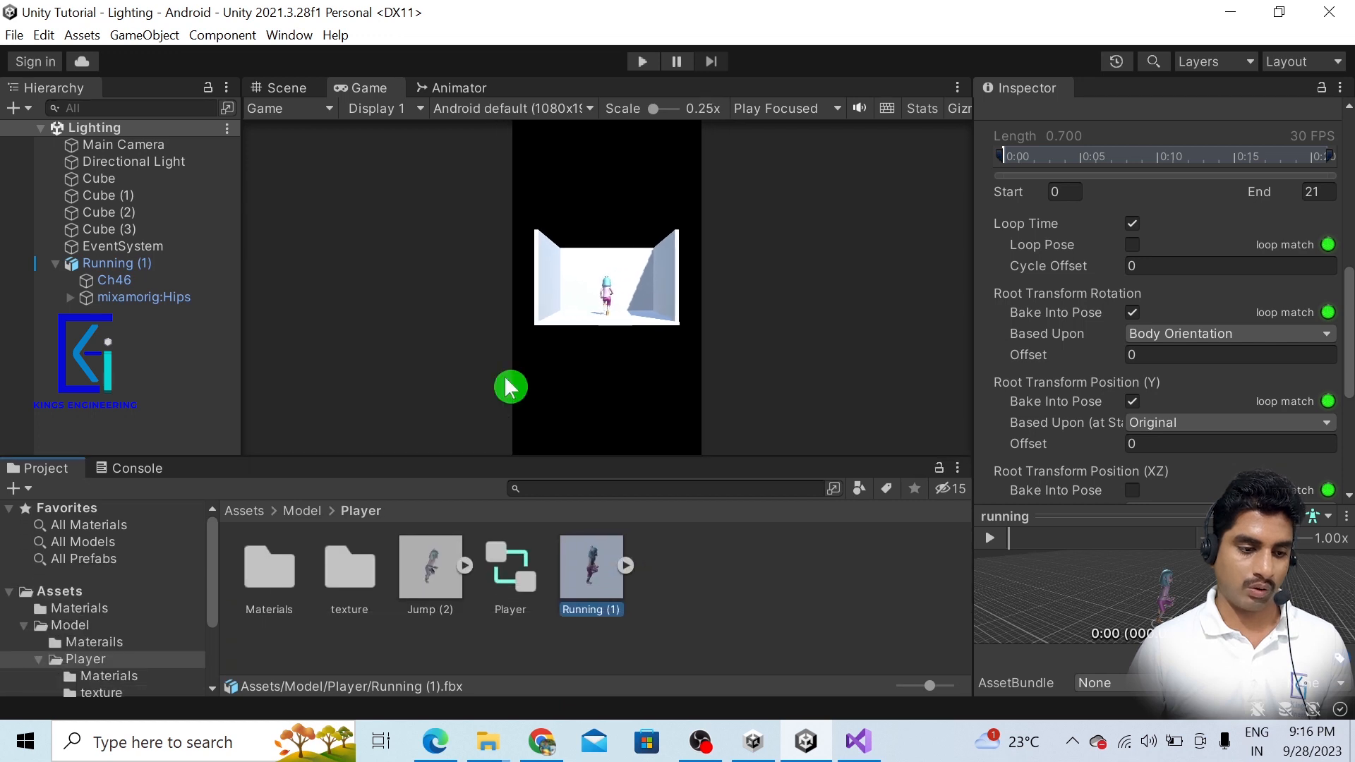
left_click(462, 89)
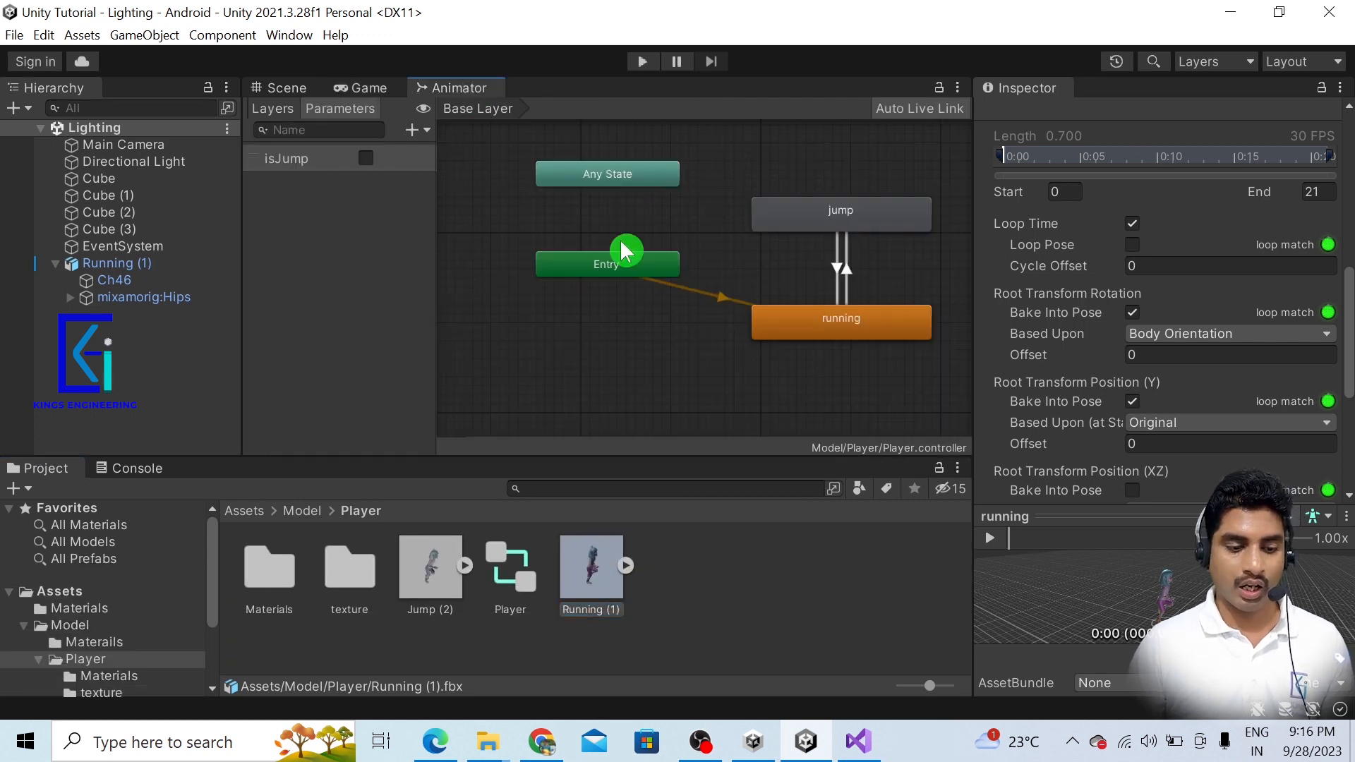
left_click(609, 274)
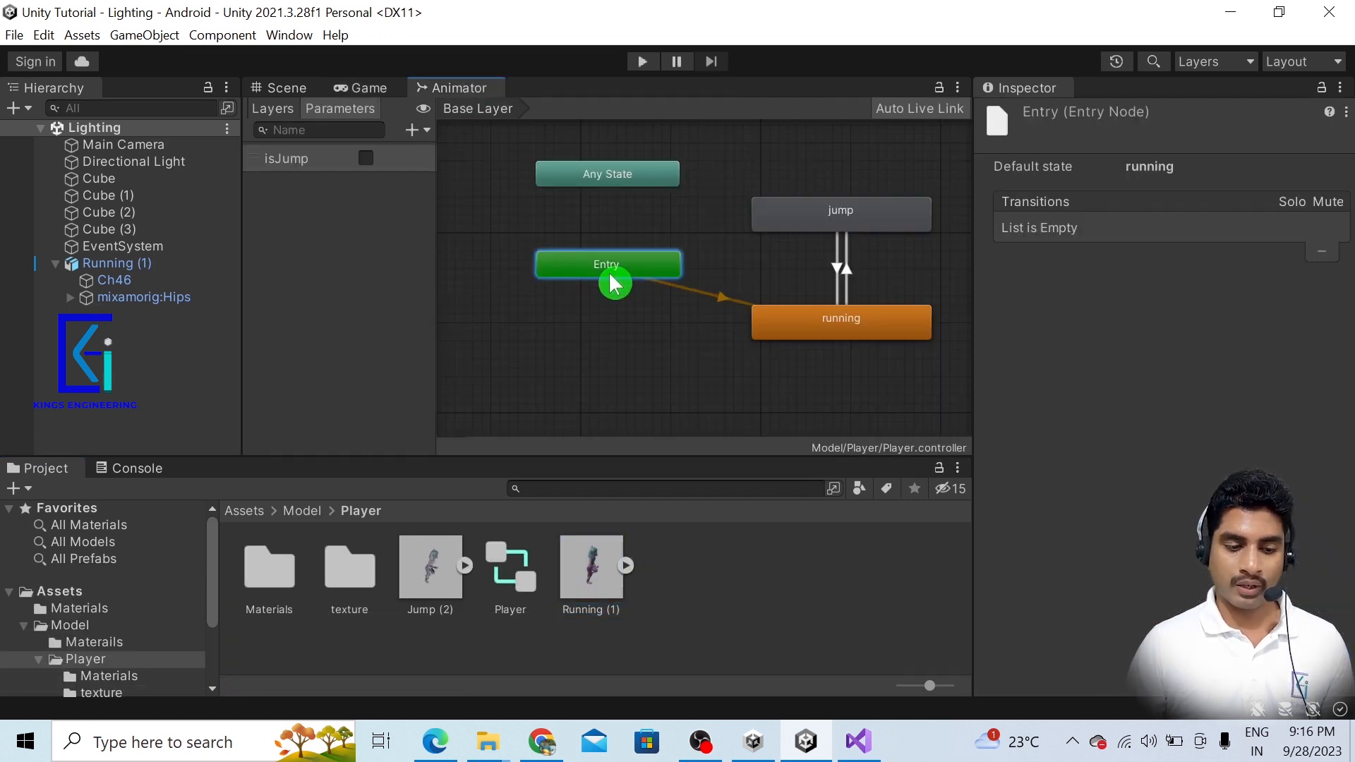
left_click(914, 340)
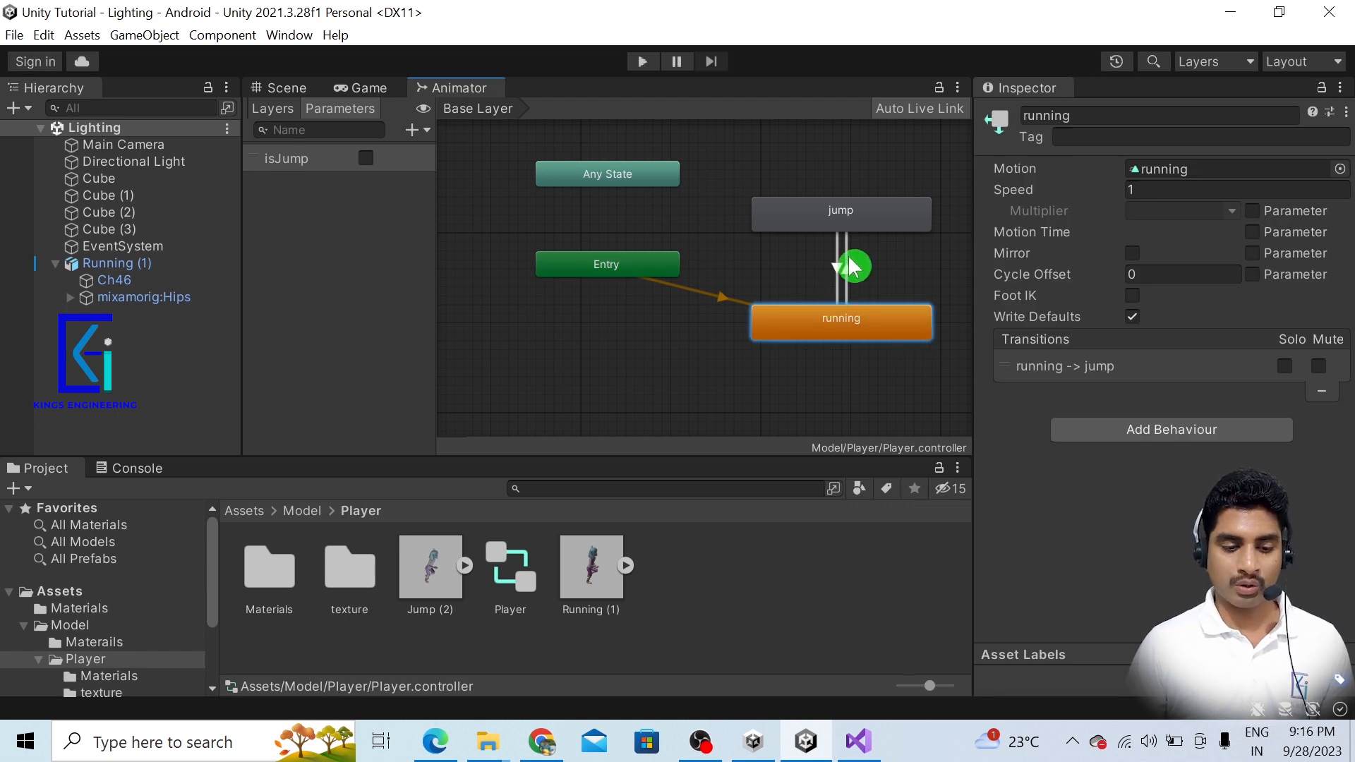
left_click(856, 227)
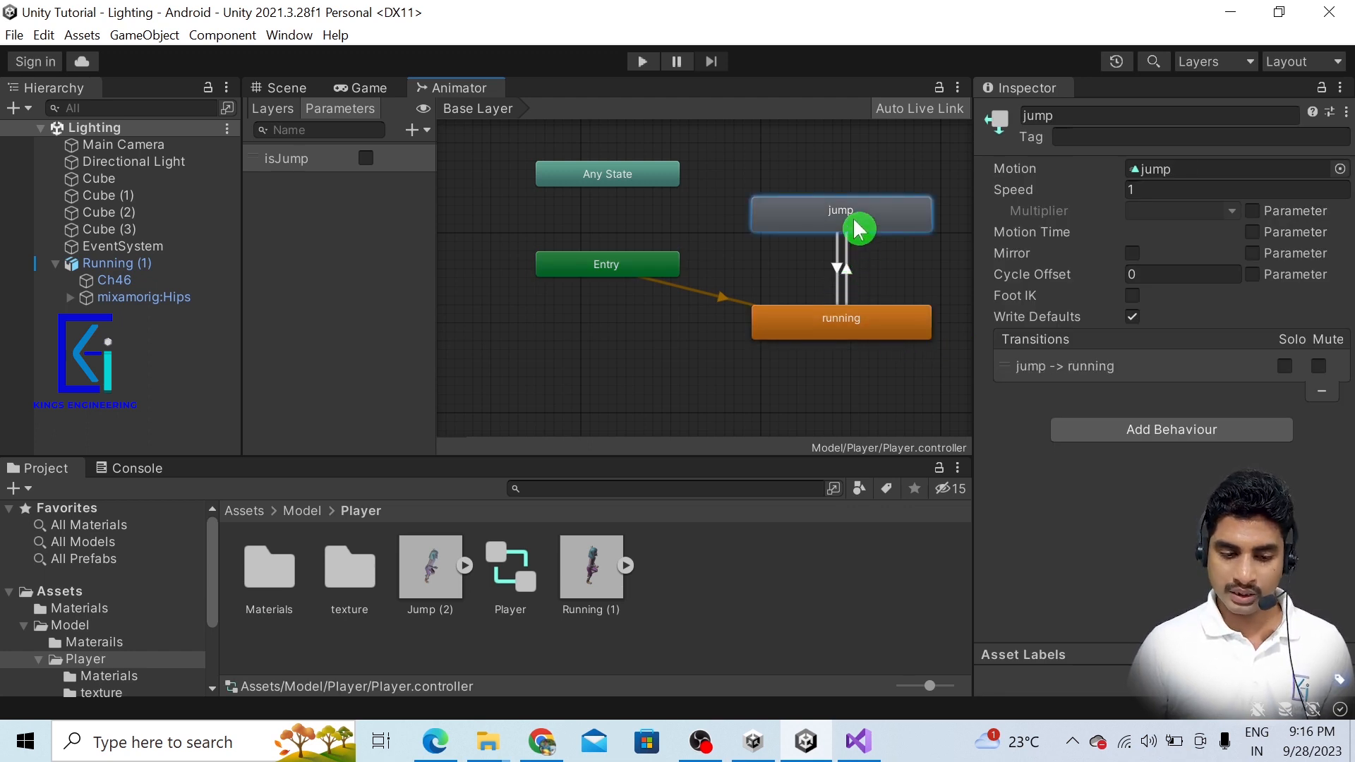
left_click(847, 265)
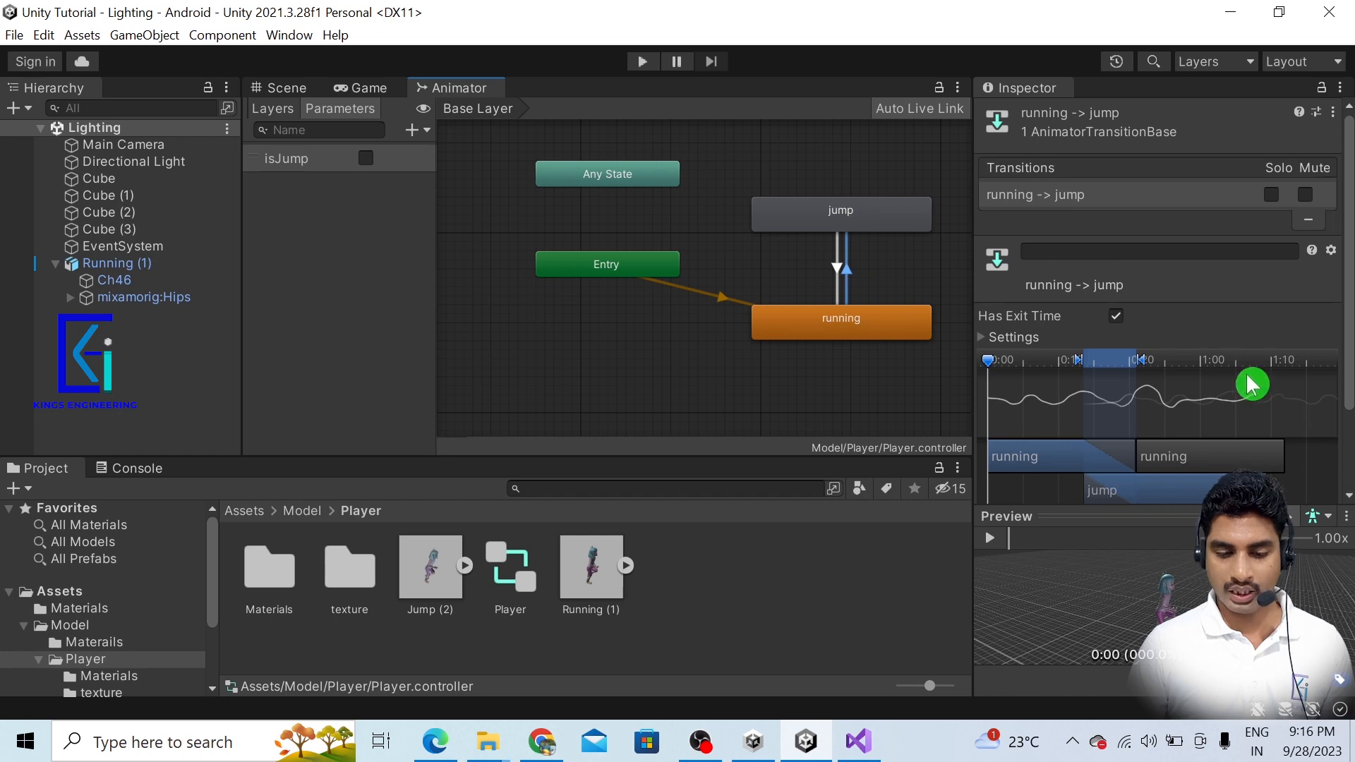
left_click_drag(1249, 385, 1279, 374)
left_click_drag(1347, 307, 1348, 457)
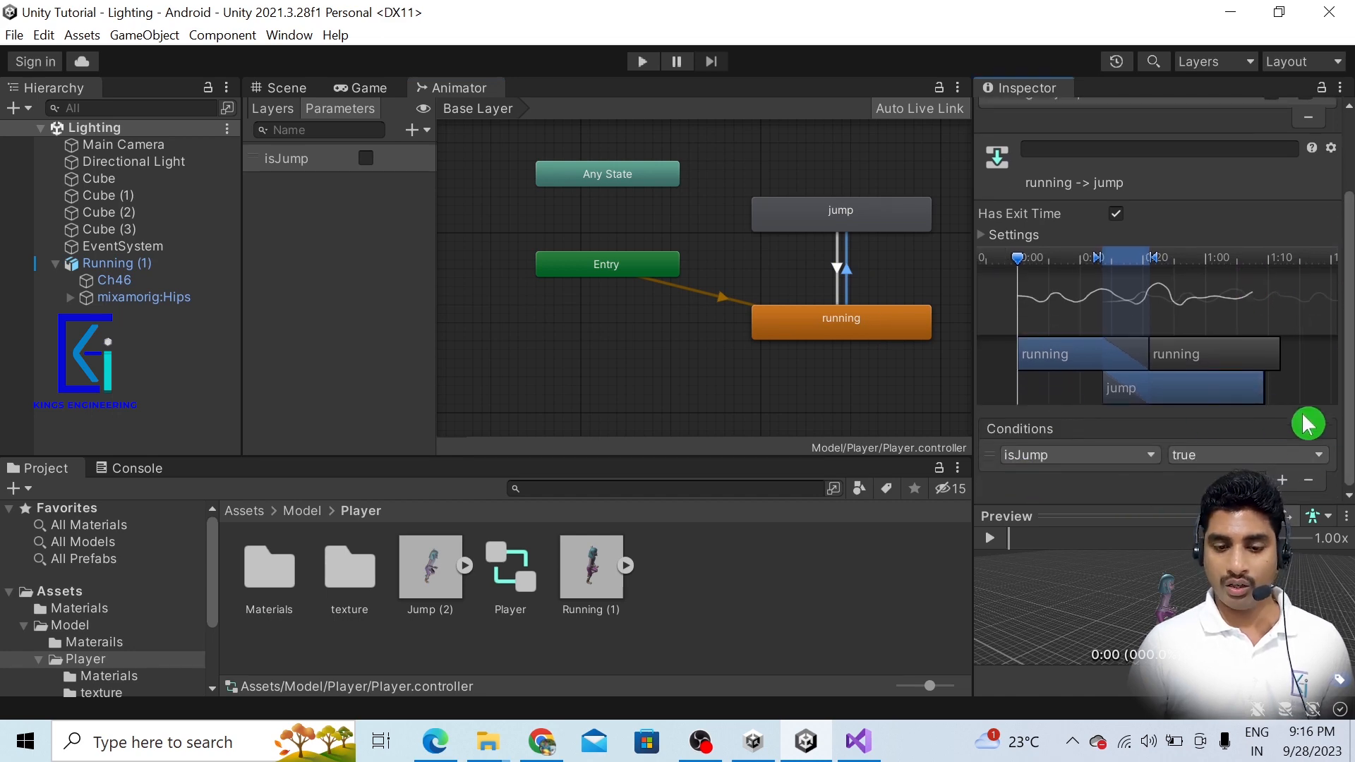
left_click(838, 254)
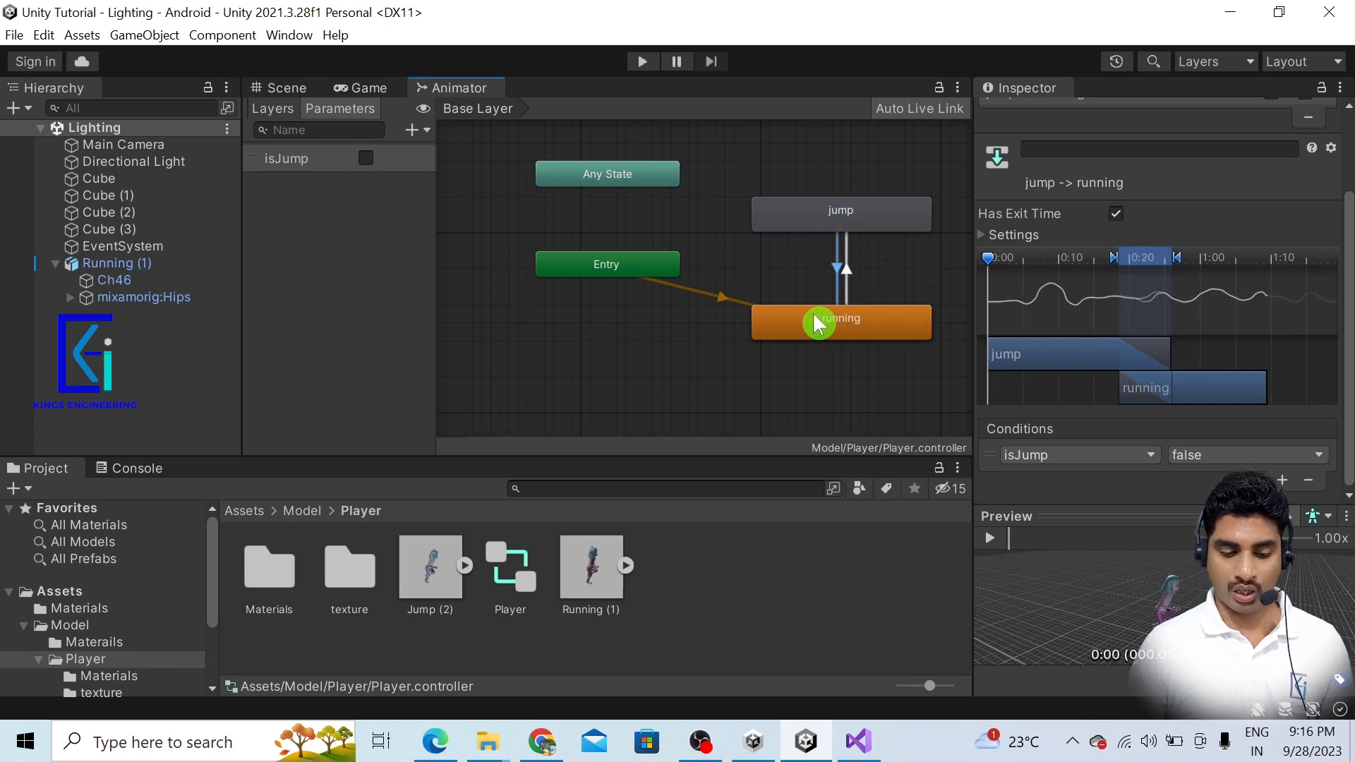
left_click(856, 750)
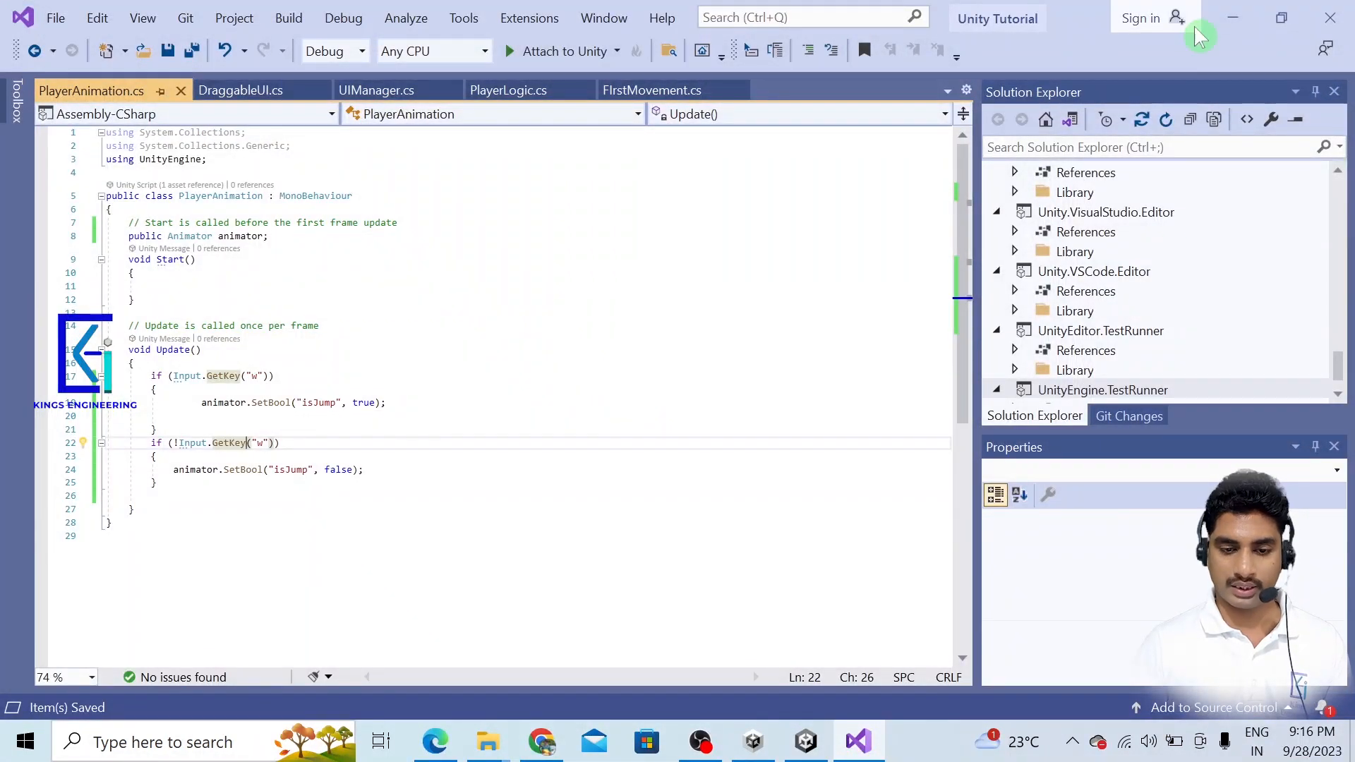
left_click(1232, 18)
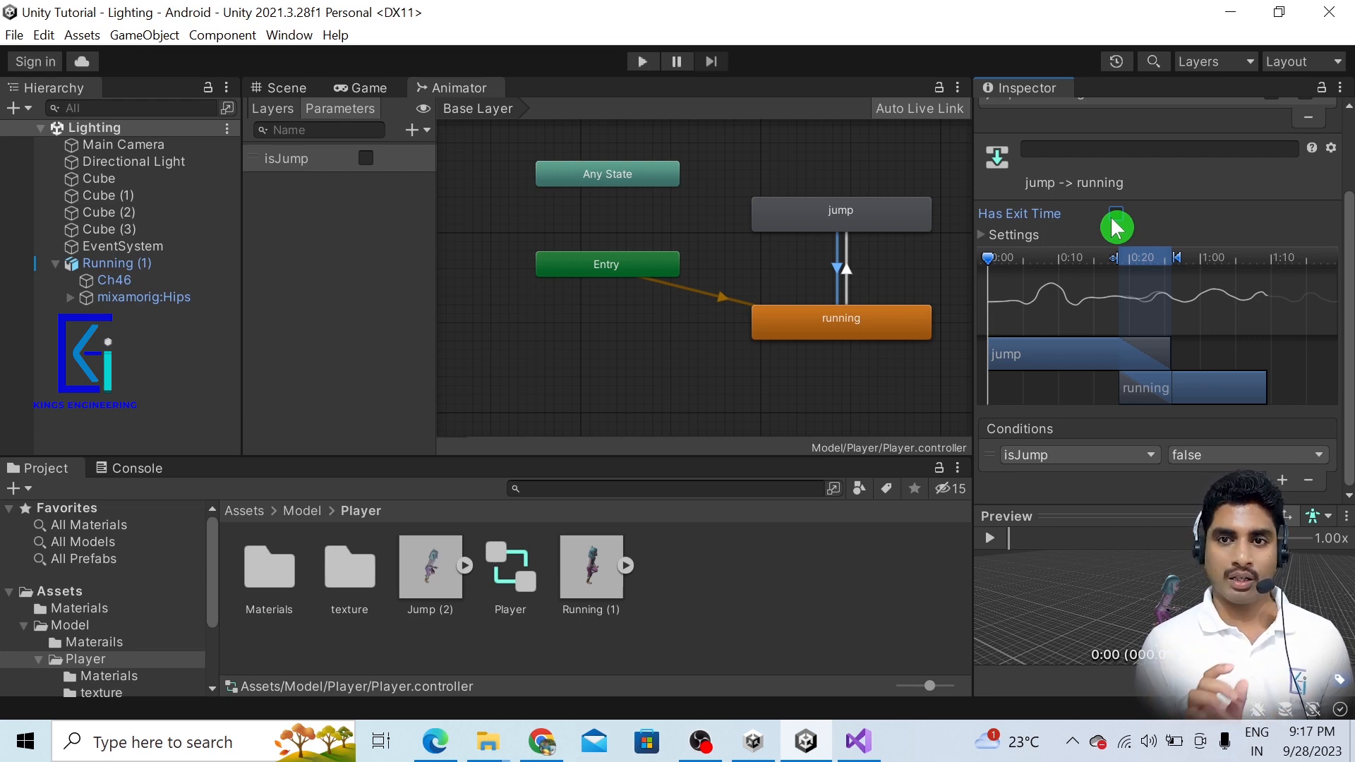
Play the scene in an enlarged Game view, enable Has Exit Time on the jump -> running transition, and test the animations.
left_click(642, 62)
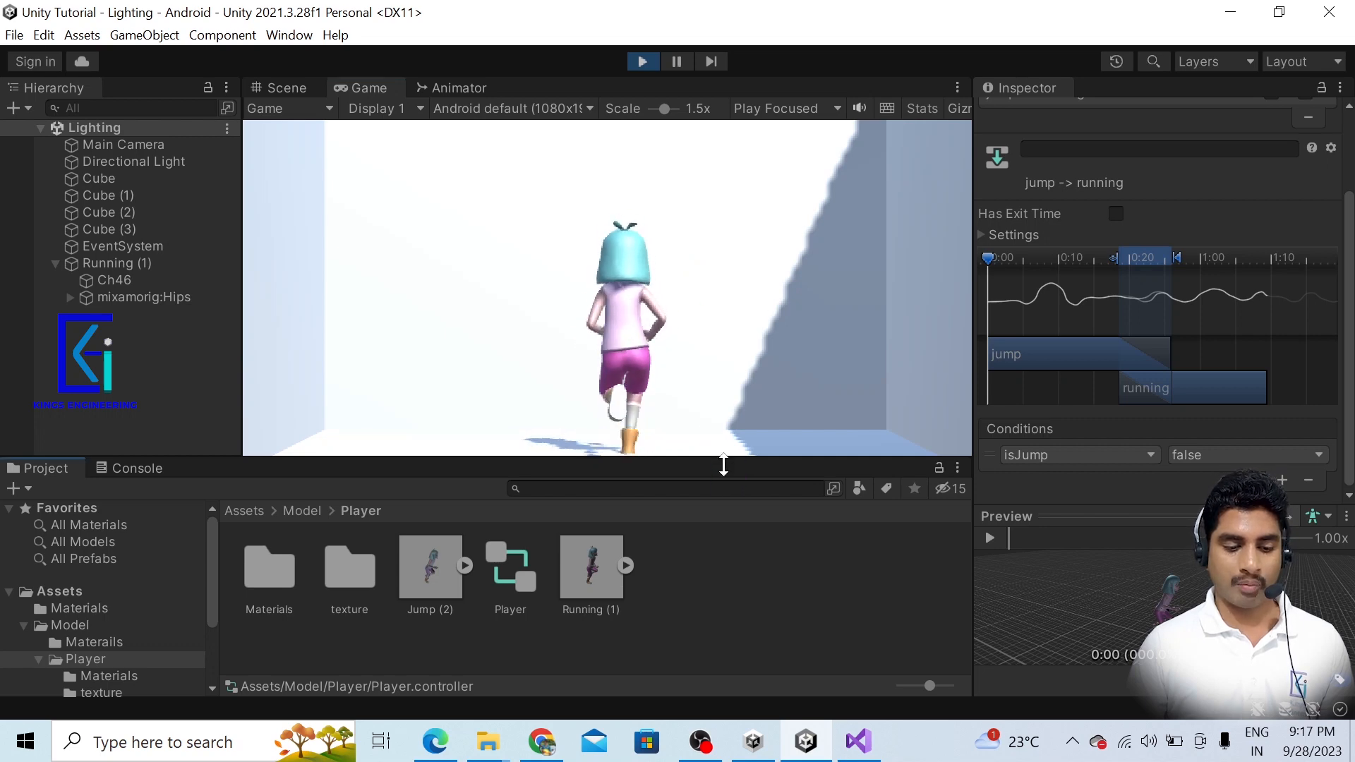
left_click_drag(722, 460, 742, 636)
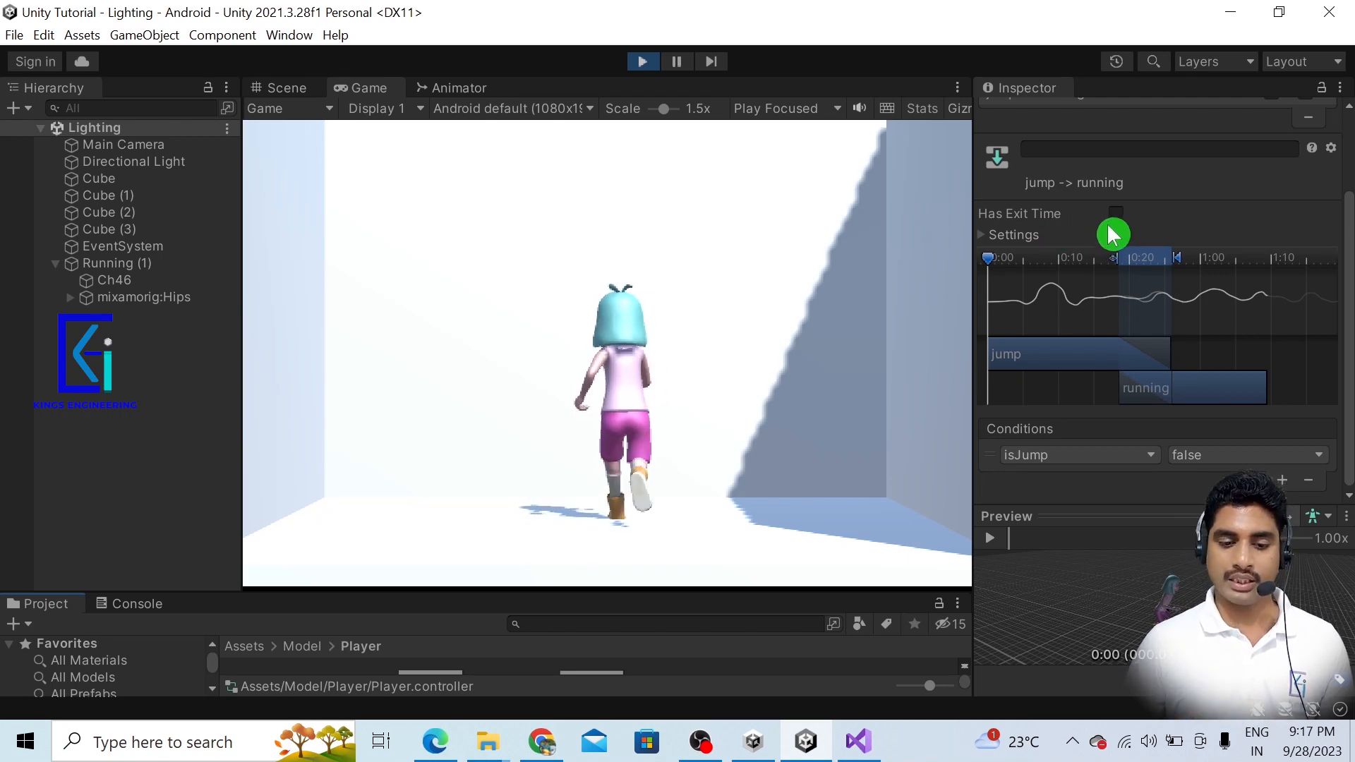
left_click(1114, 219)
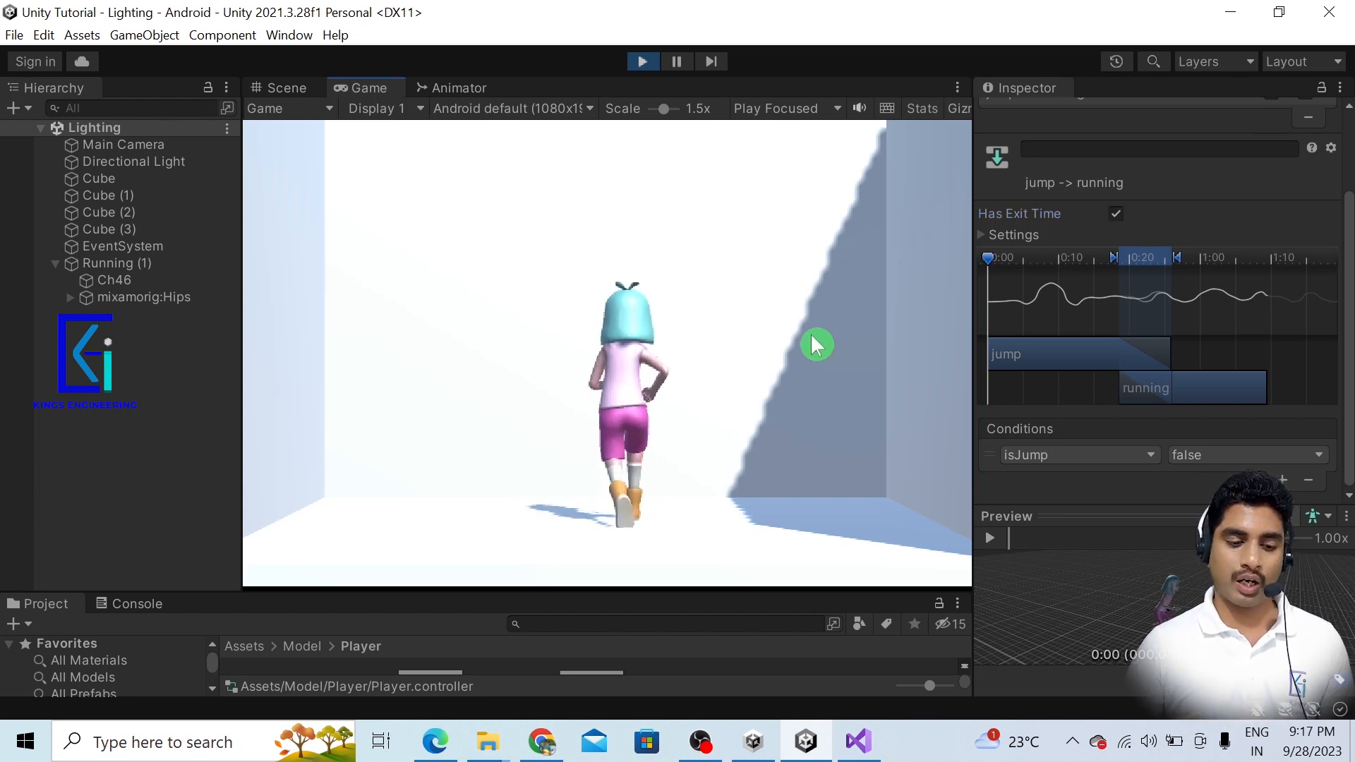
key("space")
key("space")
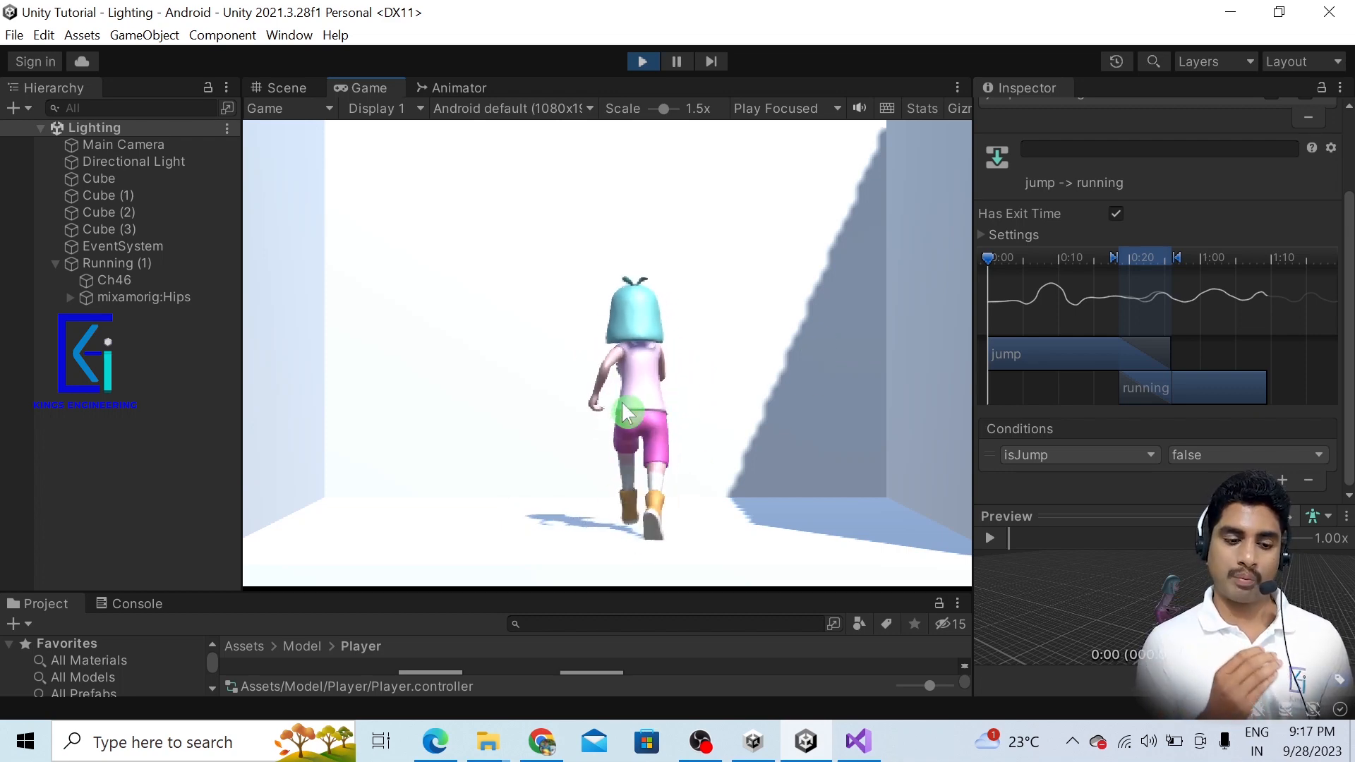
Move Running (1) along Z to about -4.16 while the scene is playing.
left_click(113, 263)
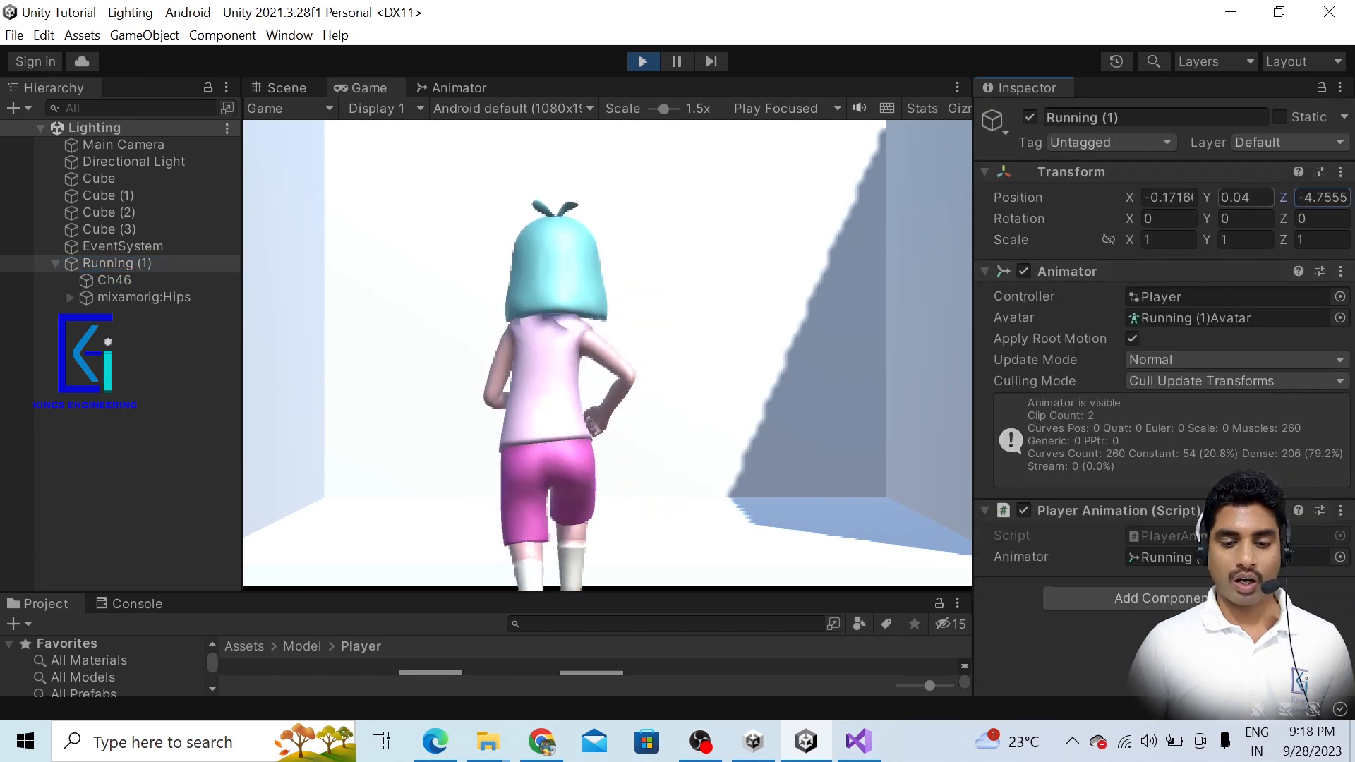
left_click_drag(1284, 199, 1312, 217)
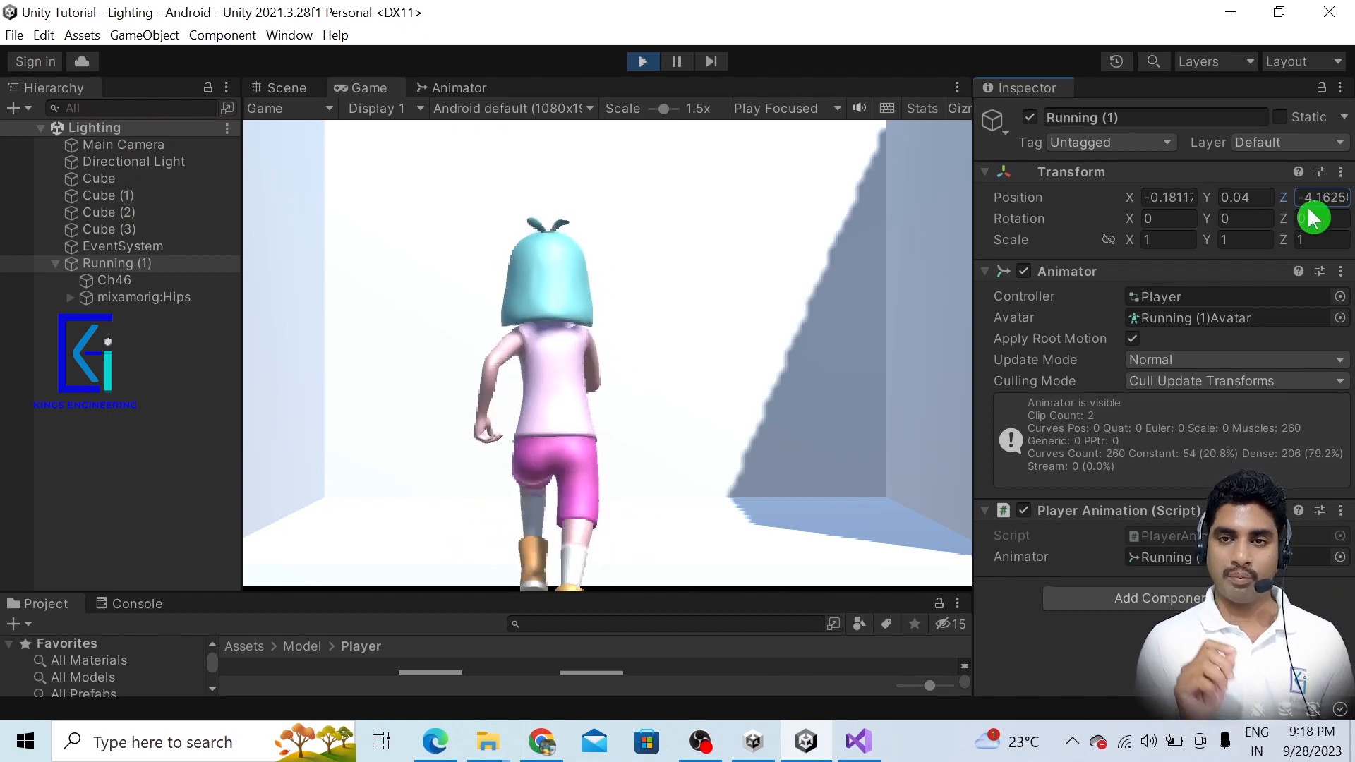
Examine the live running and jump states in the Animator graph during play mode.
left_click(455, 87)
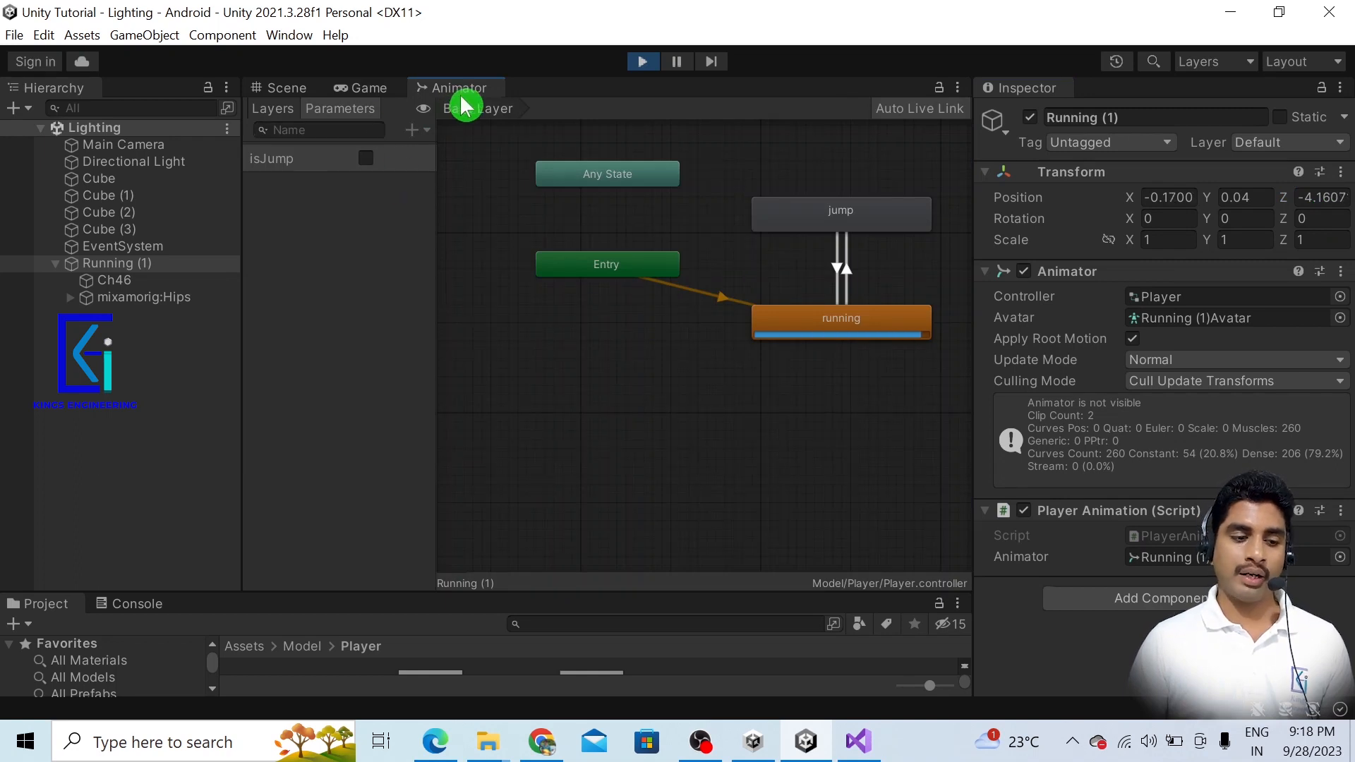